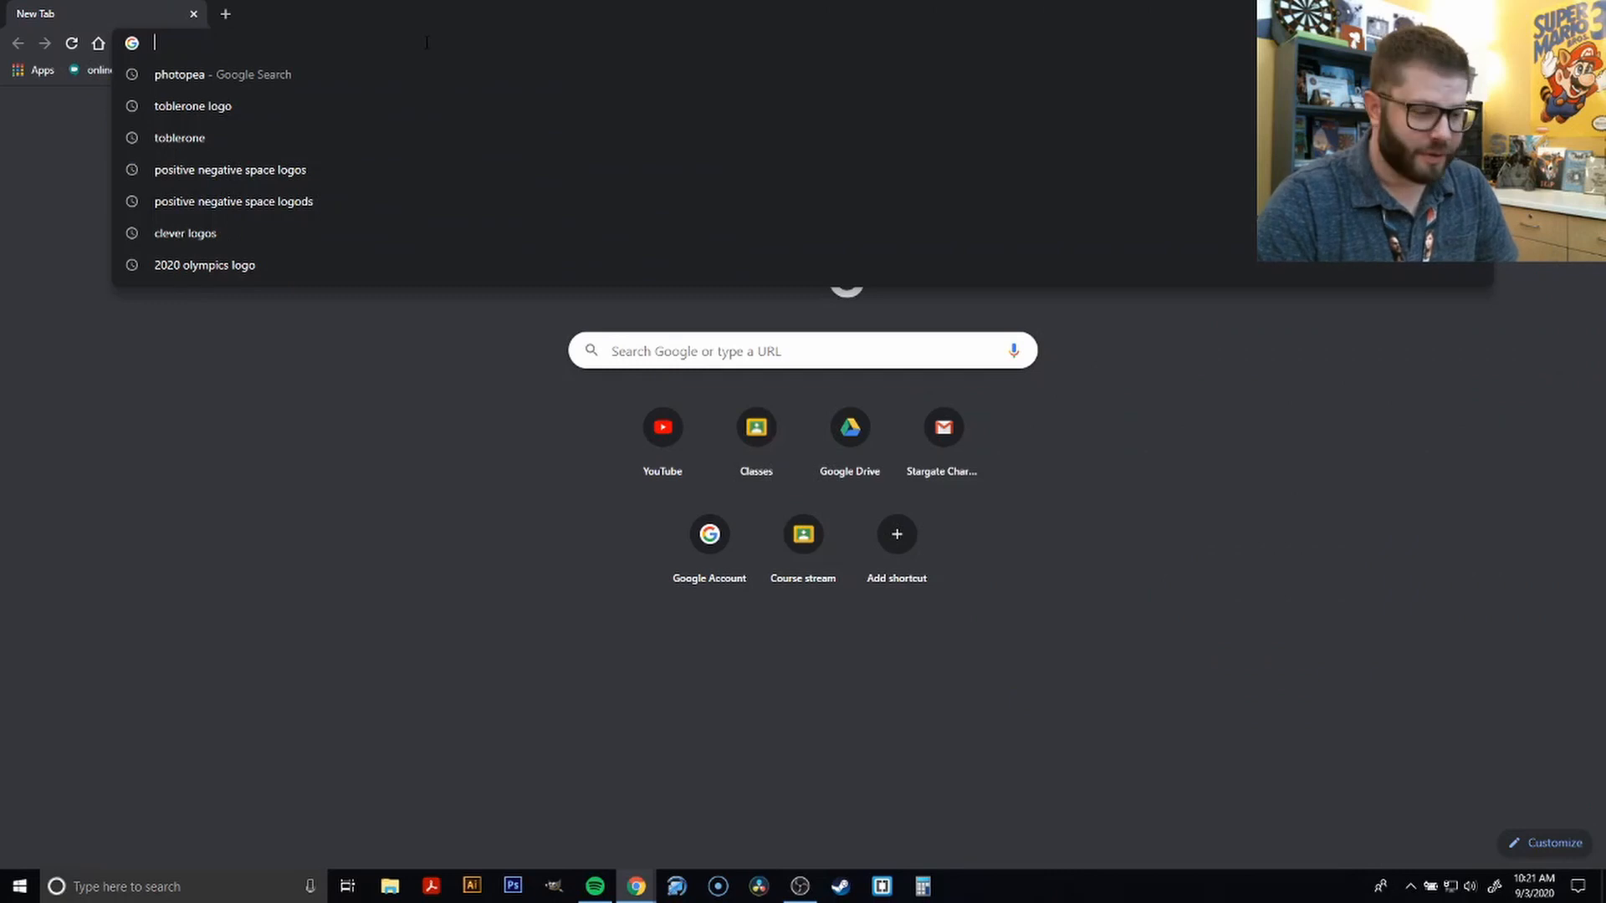
# Go to photopea.com to load the online photo editor
pyautogui.write('photop')
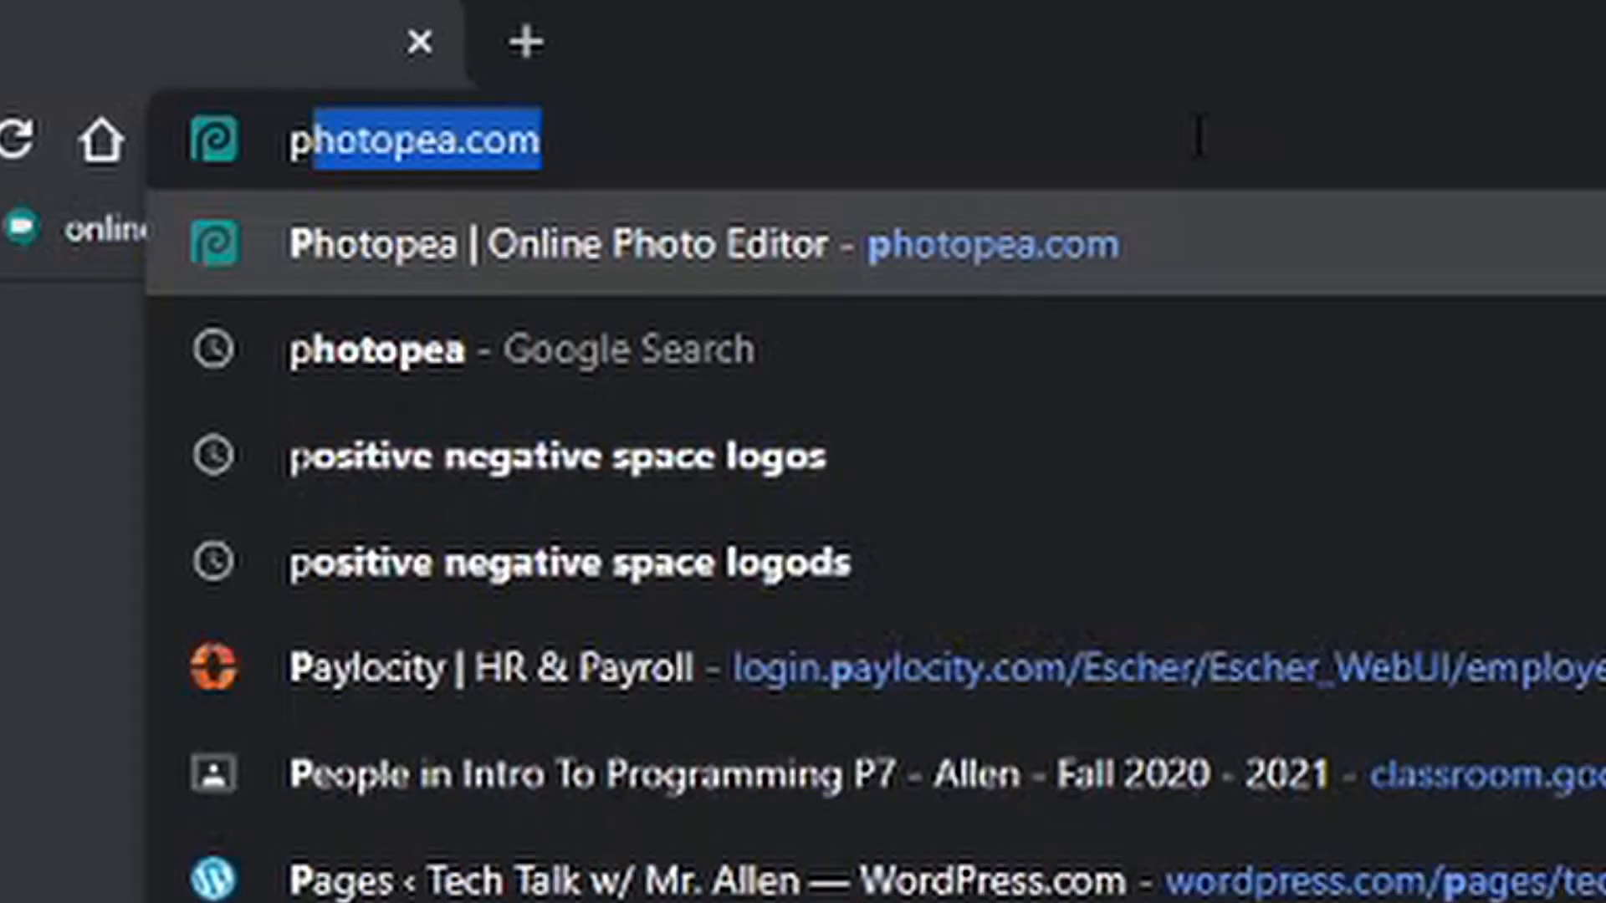
pyautogui.write('ea.com')
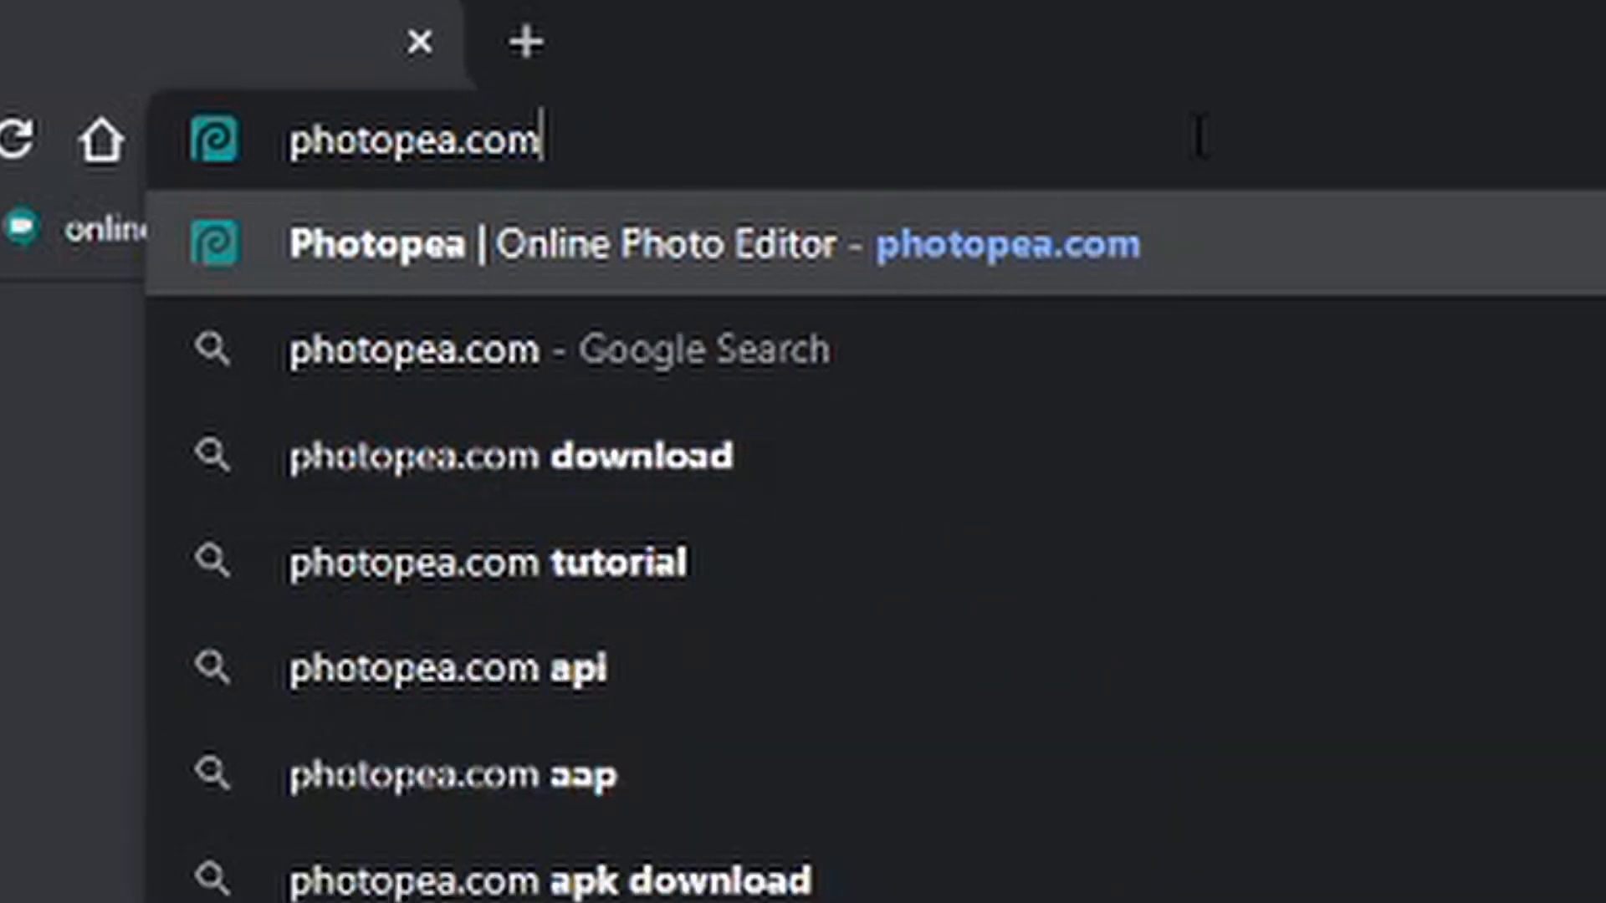
pyautogui.press('Return')
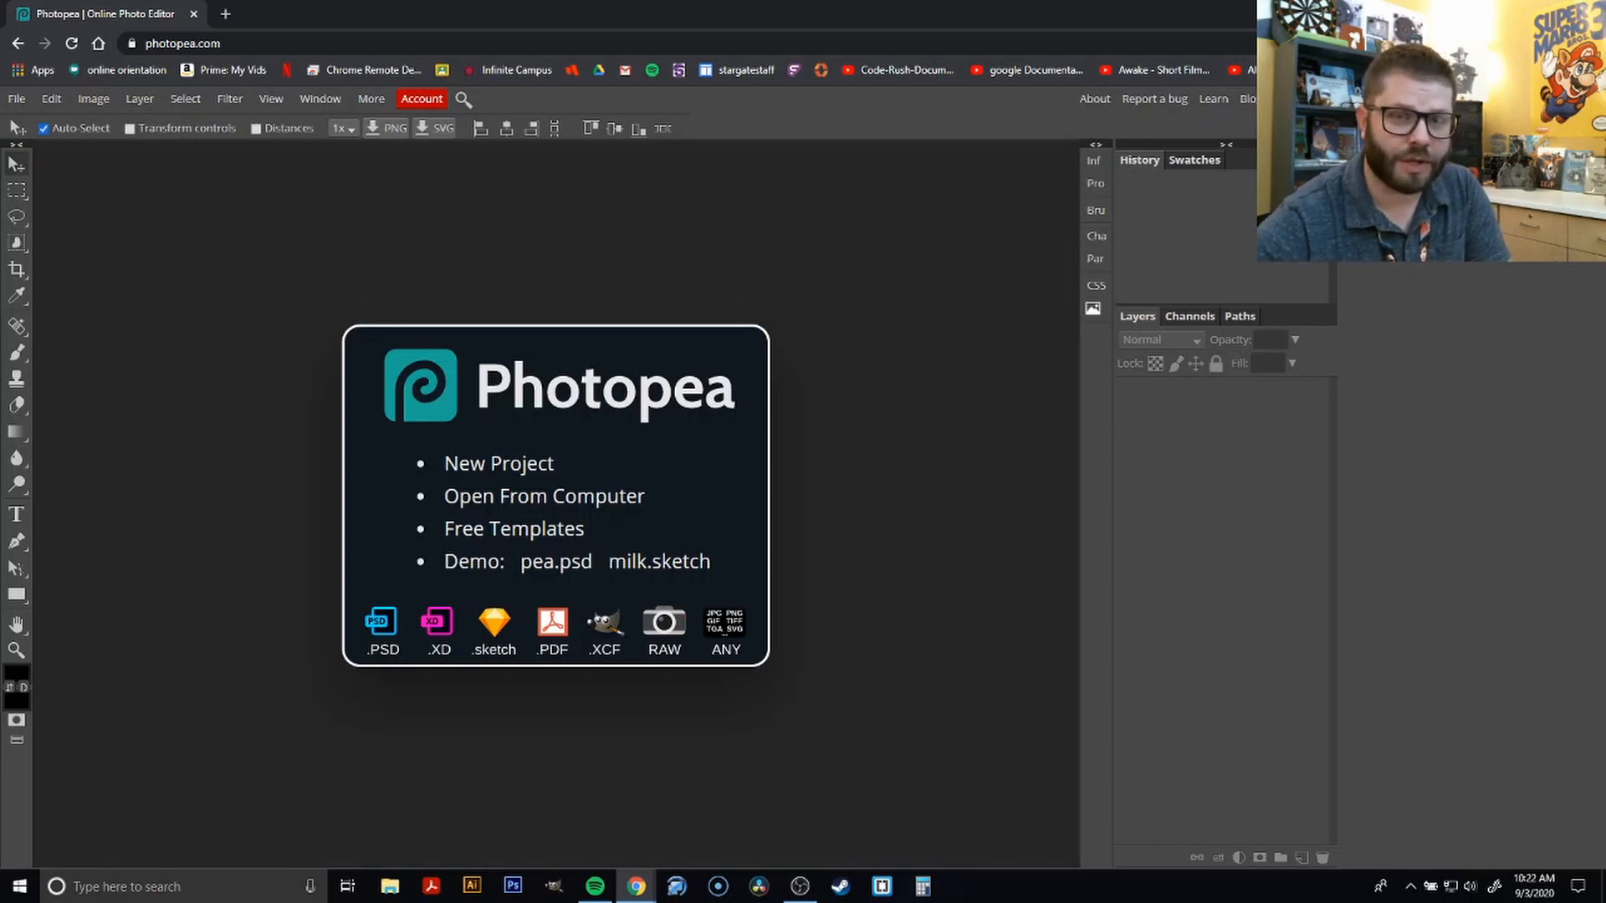
# Review the account types, premium prices and team settings in the account information, and close it
pyautogui.click(429, 101)
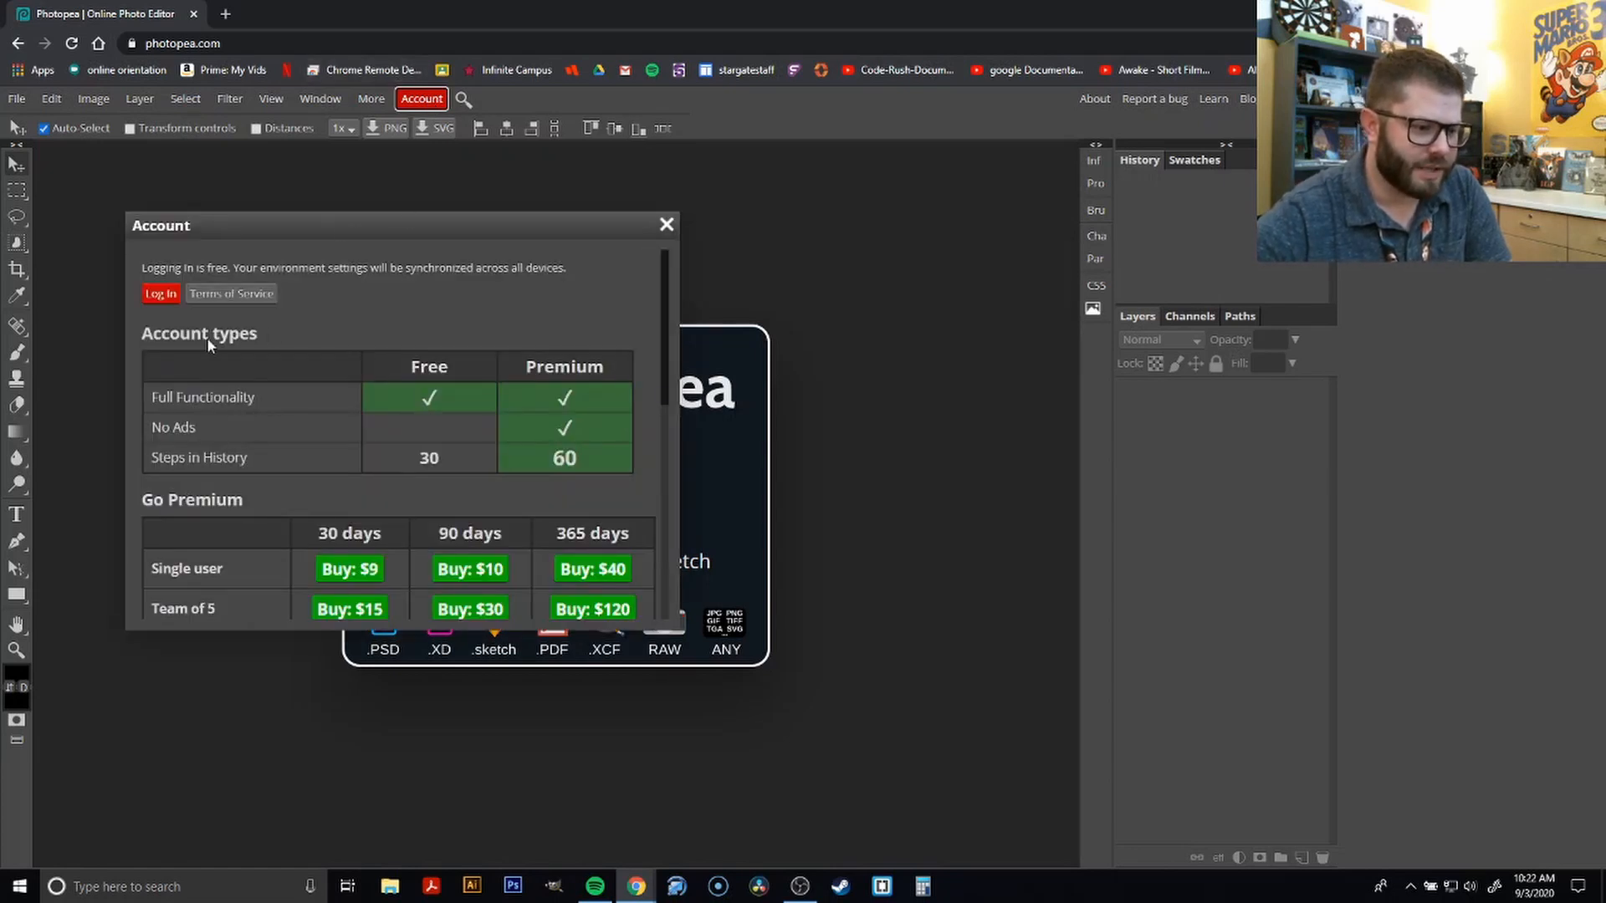
pyautogui.scroll(-2, 393, 374)
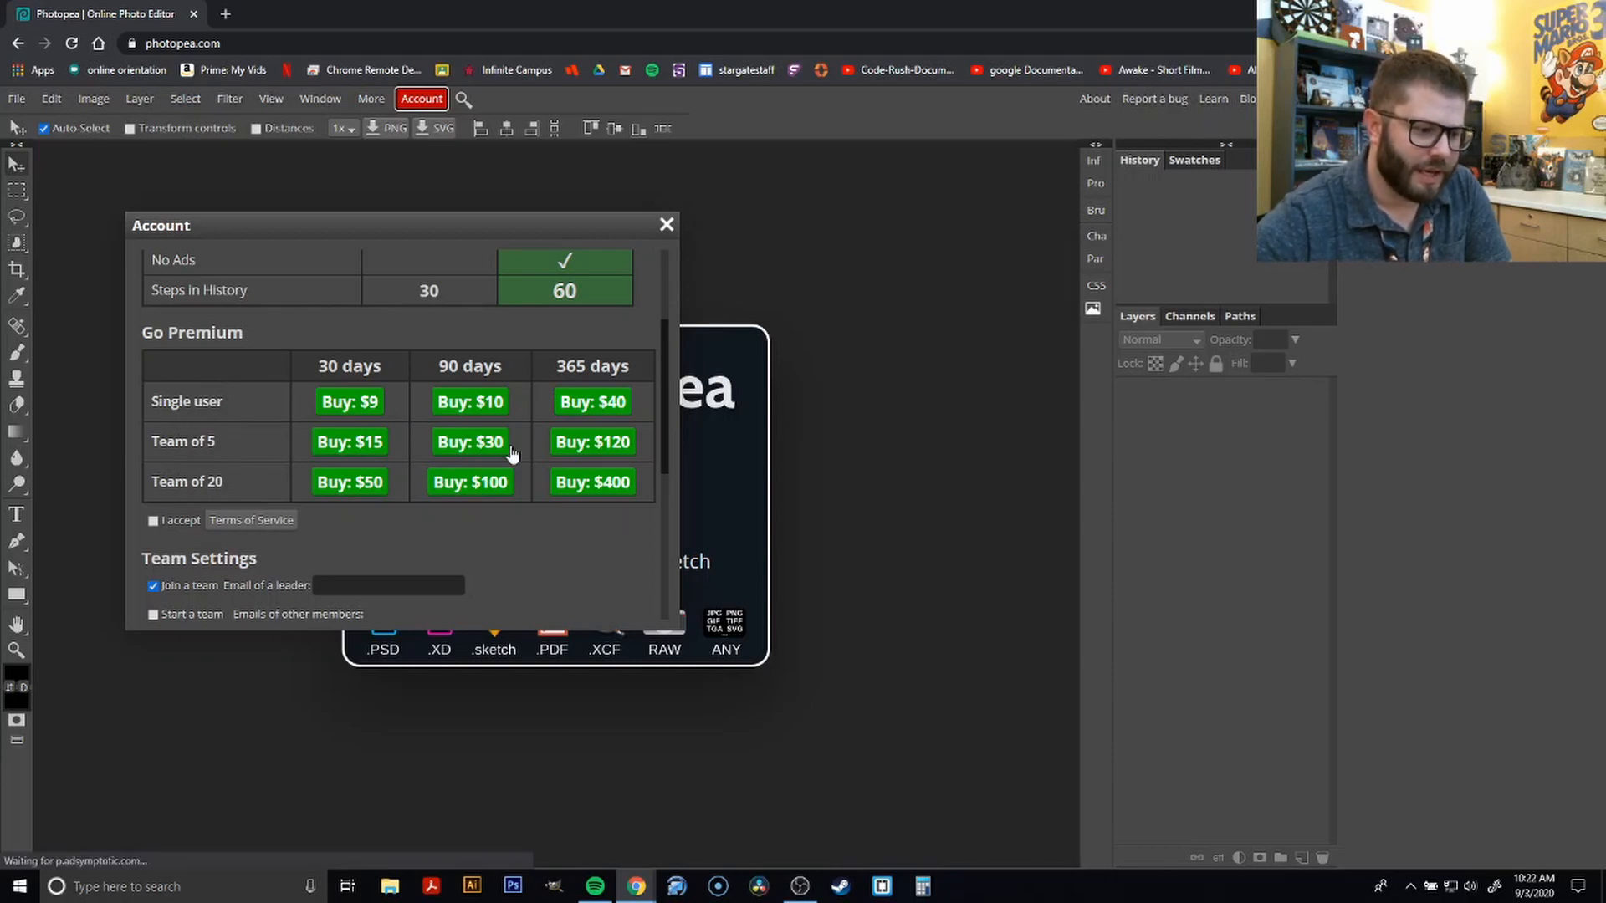
pyautogui.scroll(-1, 366, 531)
pyautogui.scroll(-3, 368, 540)
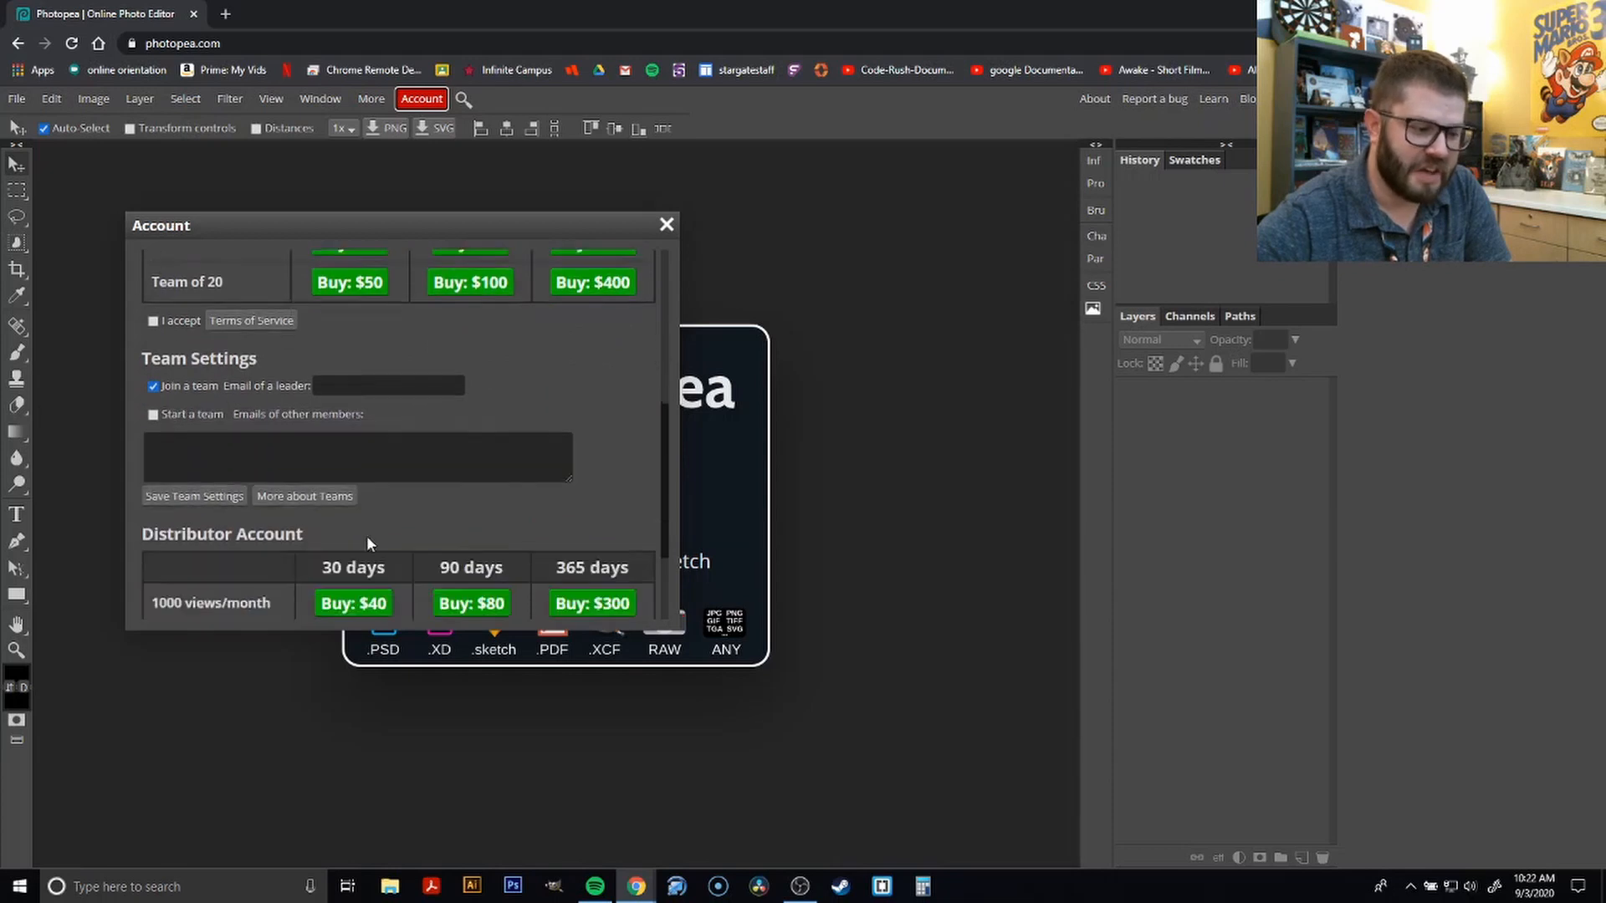
pyautogui.scroll(6, 376, 418)
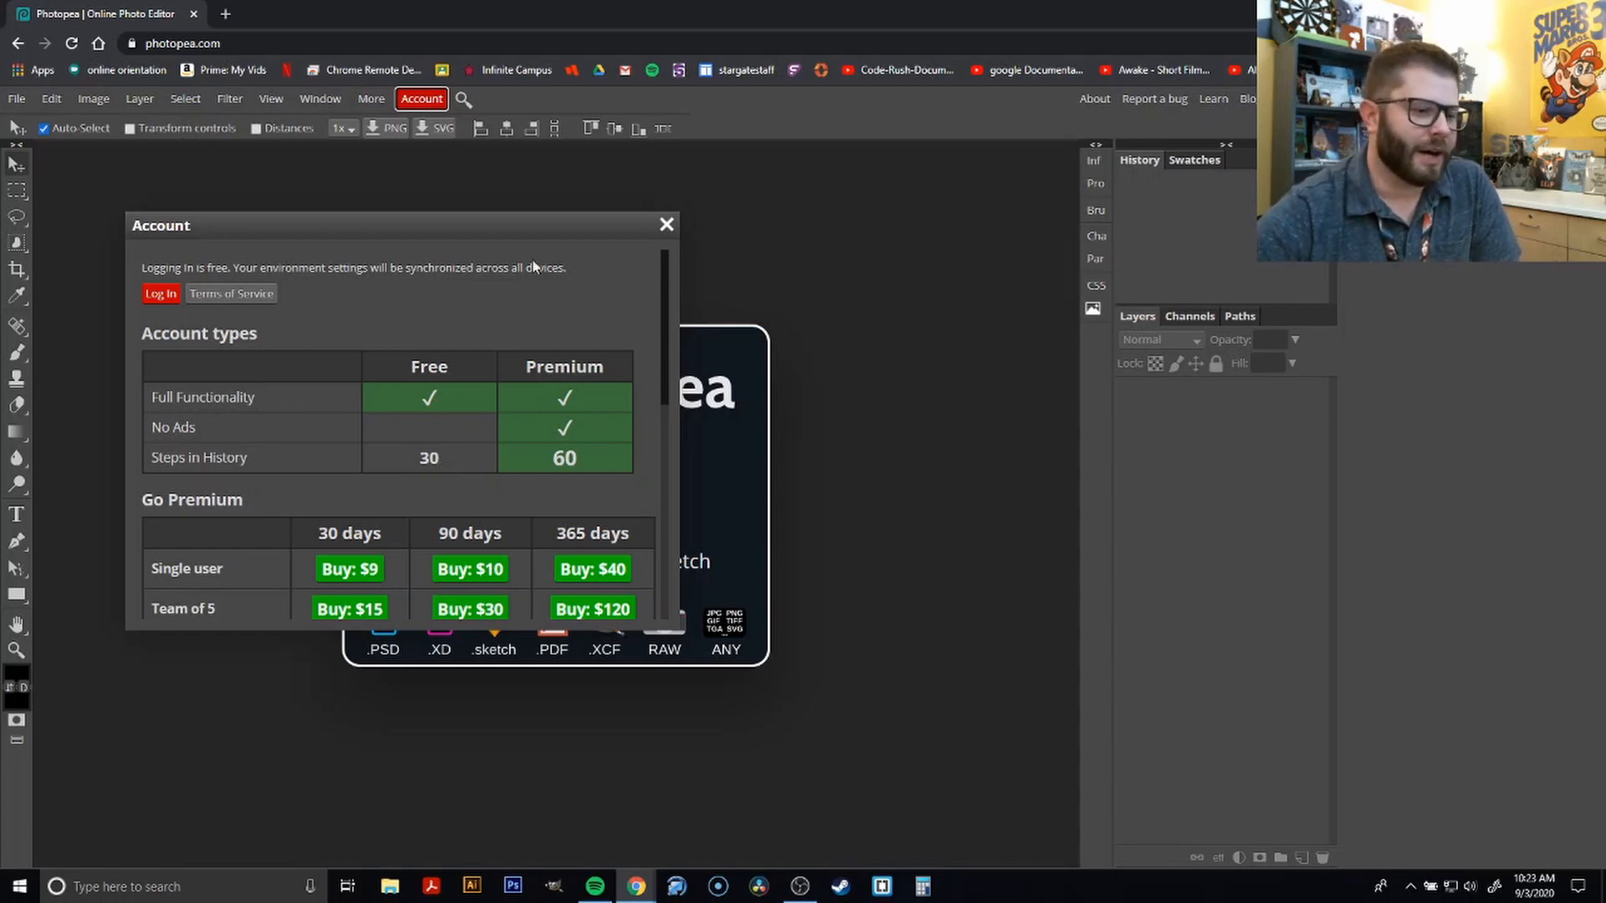
pyautogui.click(666, 225)
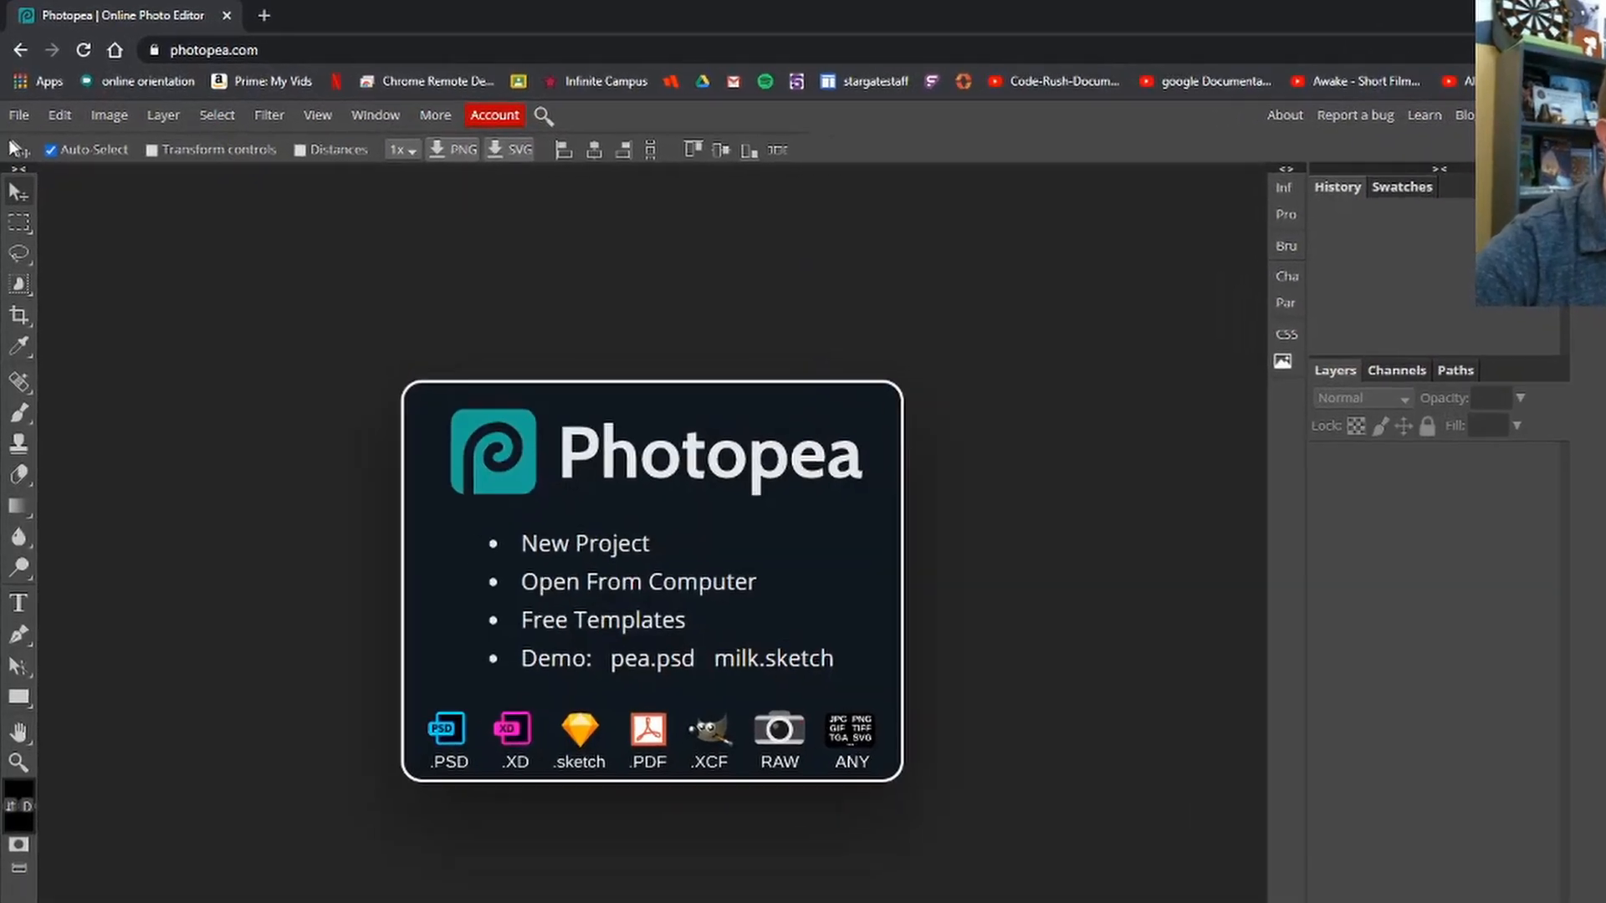
# Start opening an image from a URL, with a new project as its destination
pyautogui.click(19, 115)
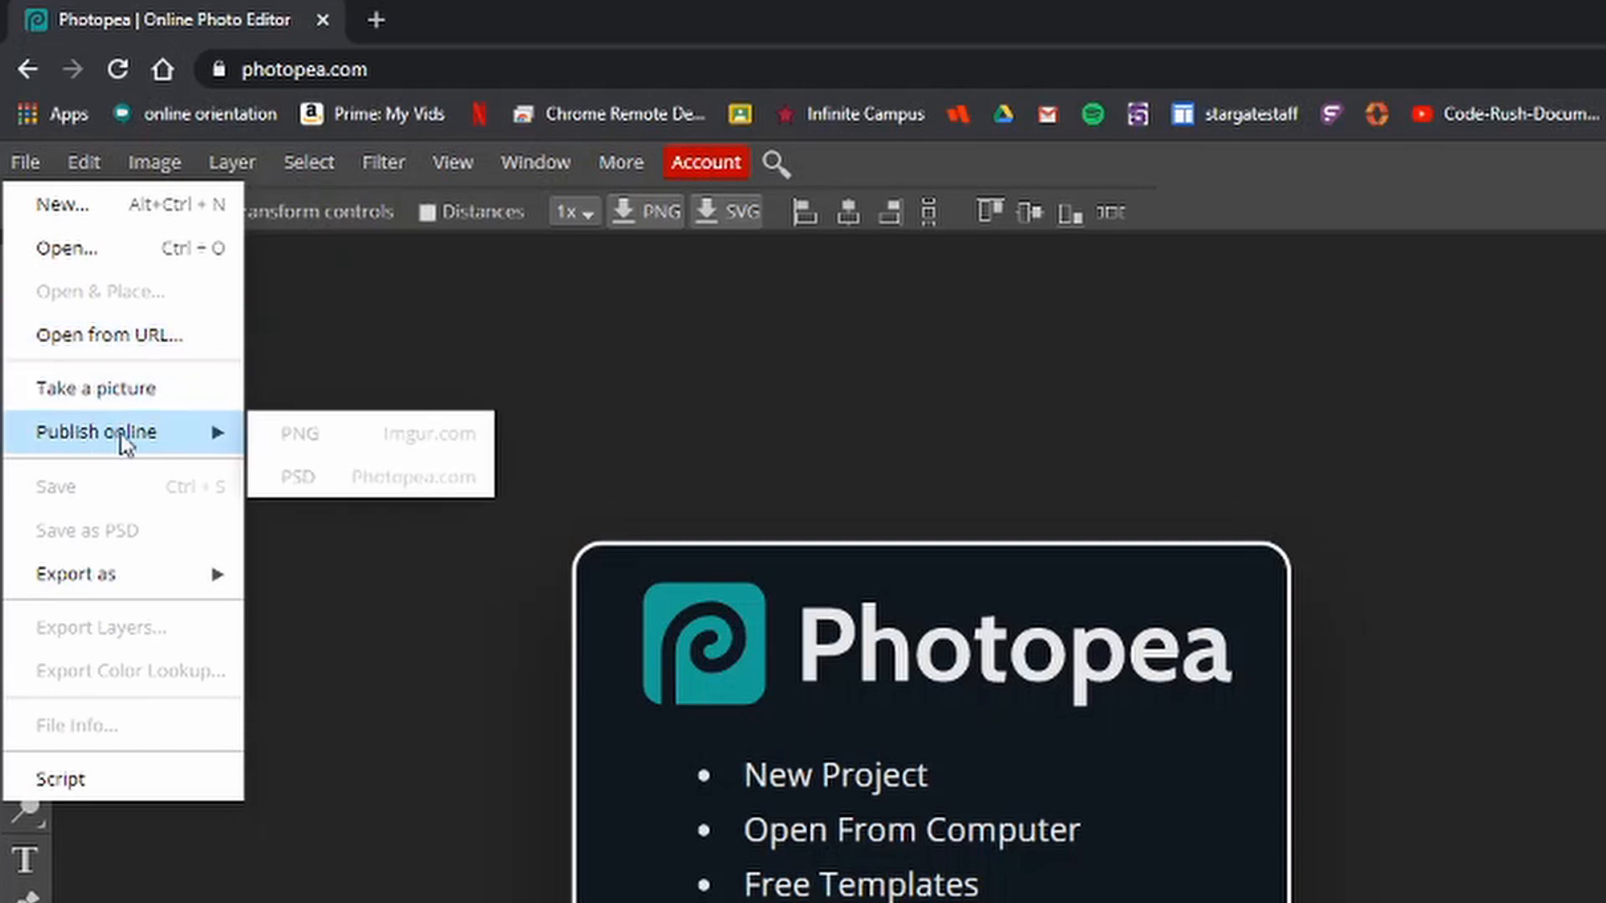
pyautogui.moveTo(224, 577)
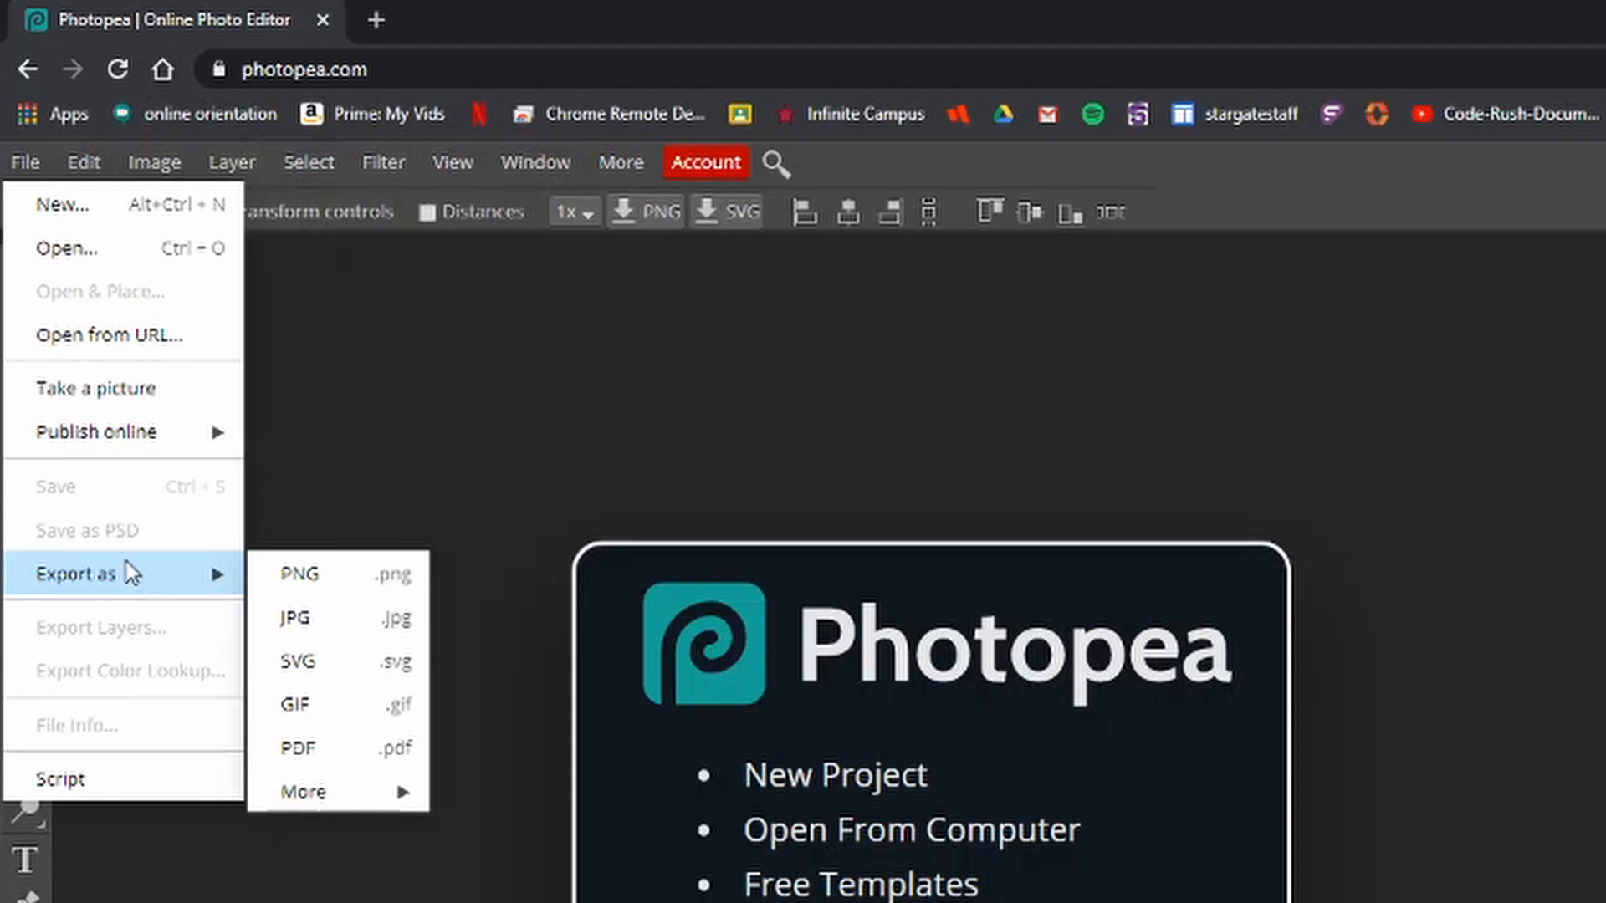
pyautogui.click(109, 336)
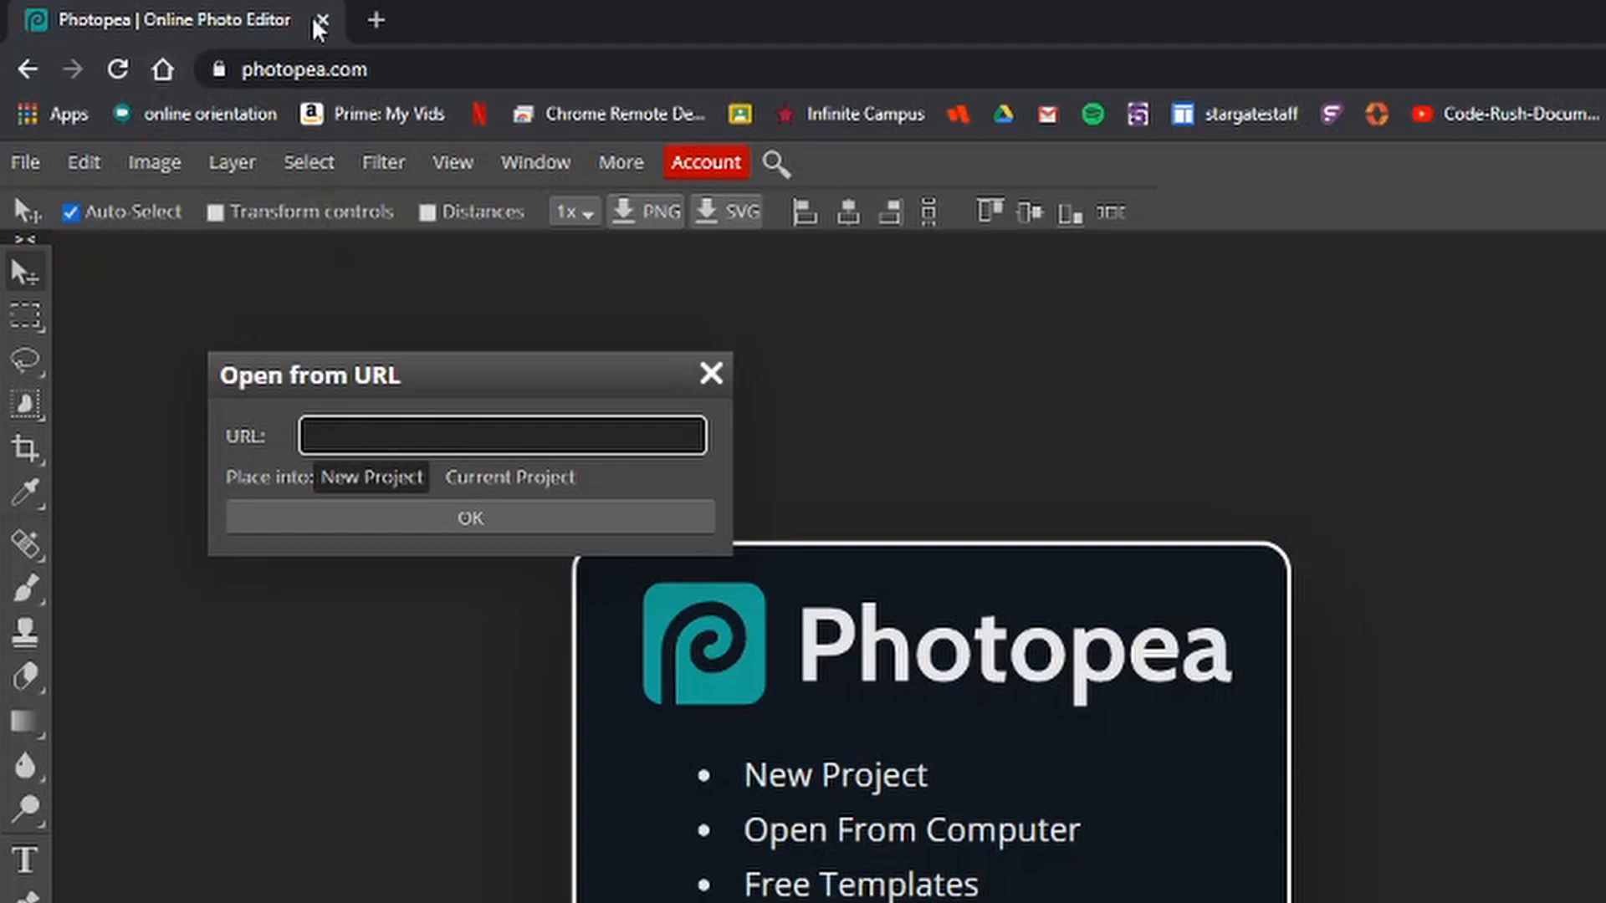
# Open unsplash.com in a new browser tab
pyautogui.click(375, 20)
pyautogui.click(495, 53)
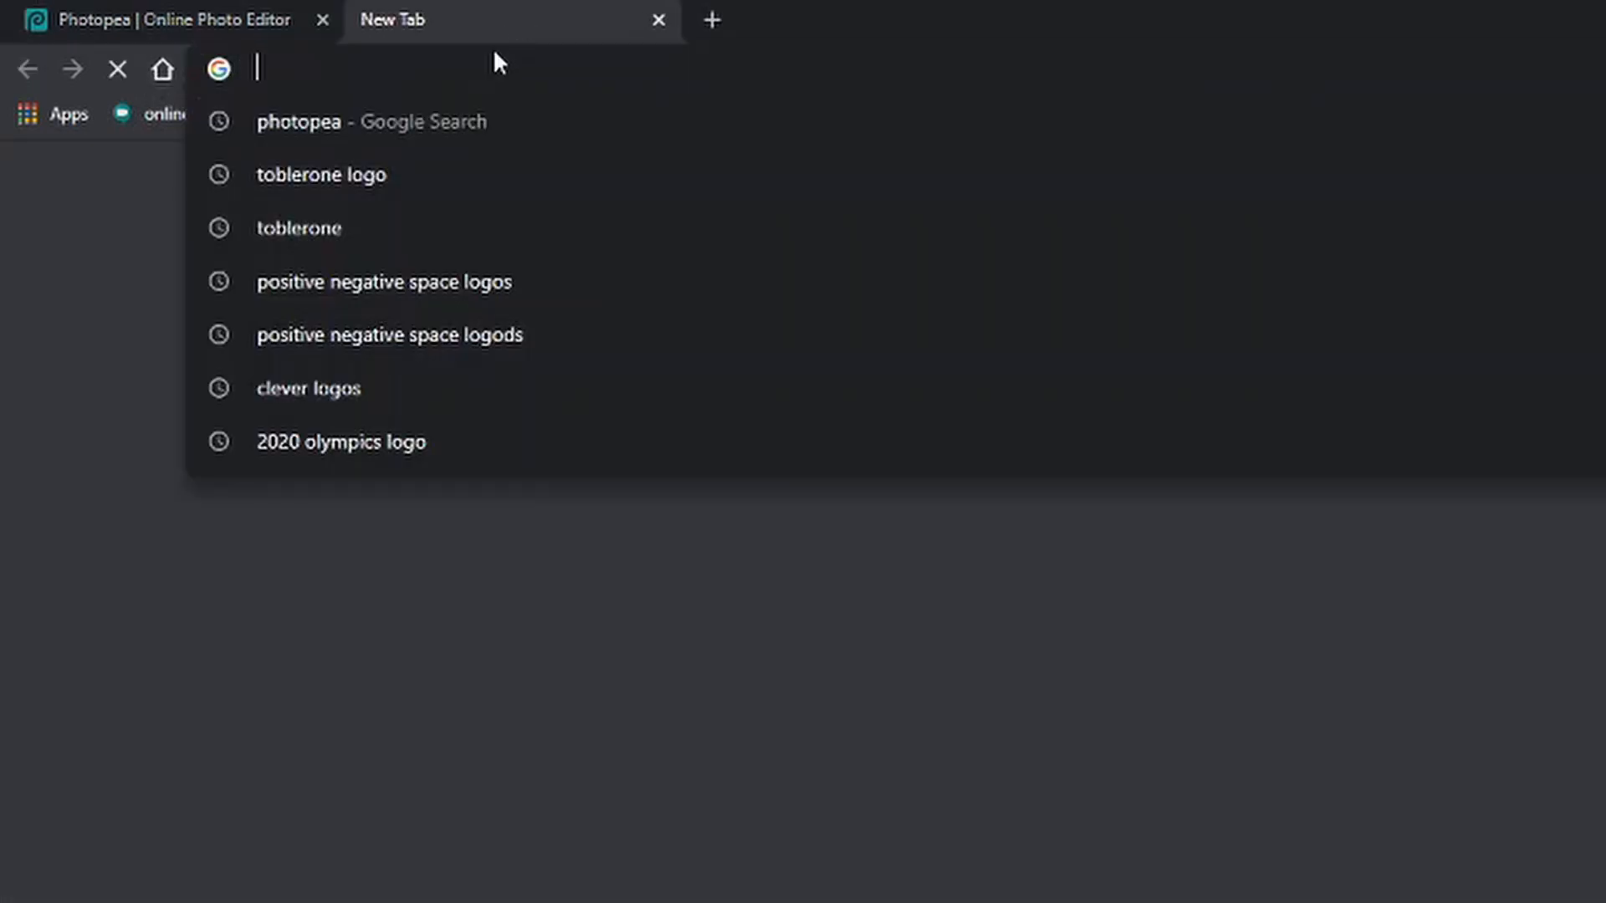
pyautogui.write('uns')
pyautogui.press('Return')
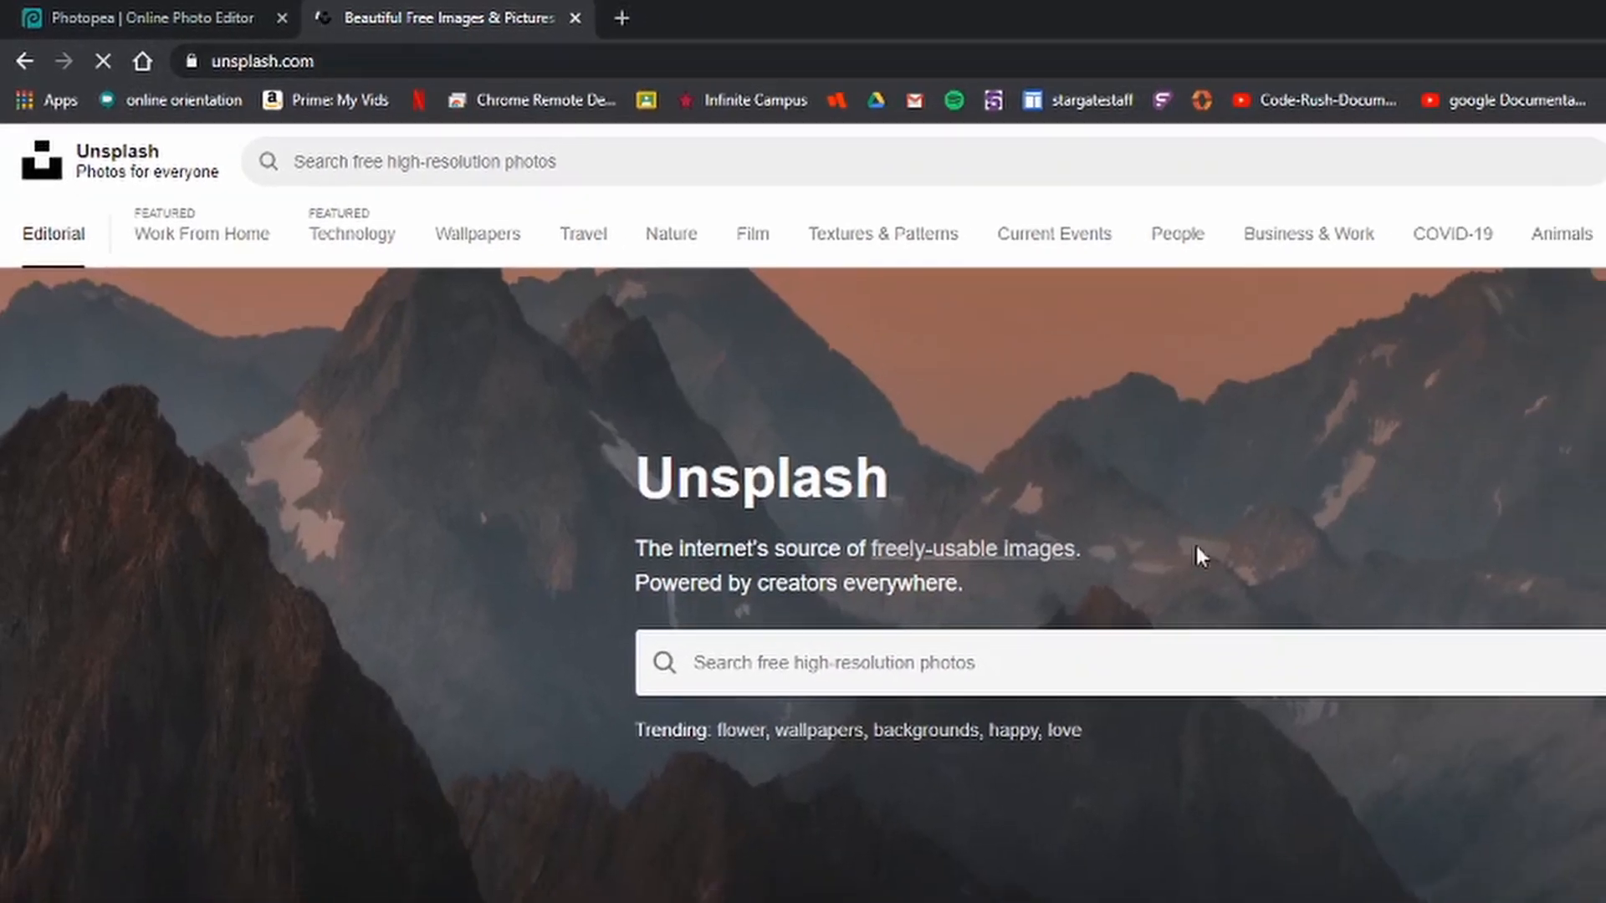
# Copy the image address of Unsplash's photo of the tattooed man in a white T-shirt and open it in Photopea as a new project
pyautogui.scroll(-5, 946, 595)
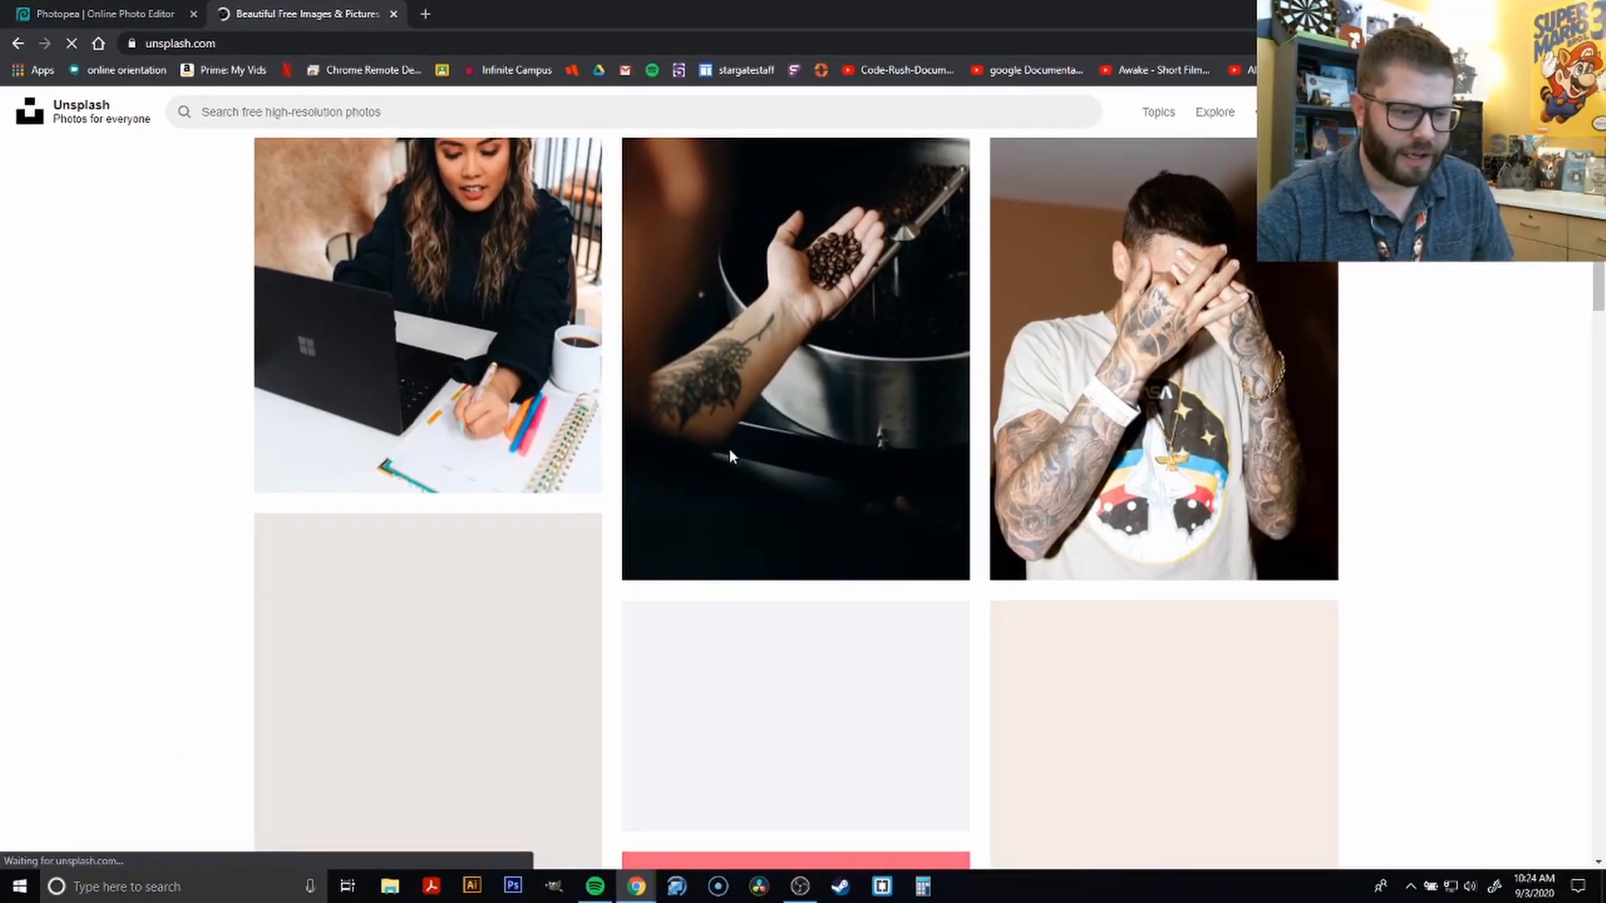
pyautogui.scroll(-2, 729, 448)
pyautogui.click(1154, 338)
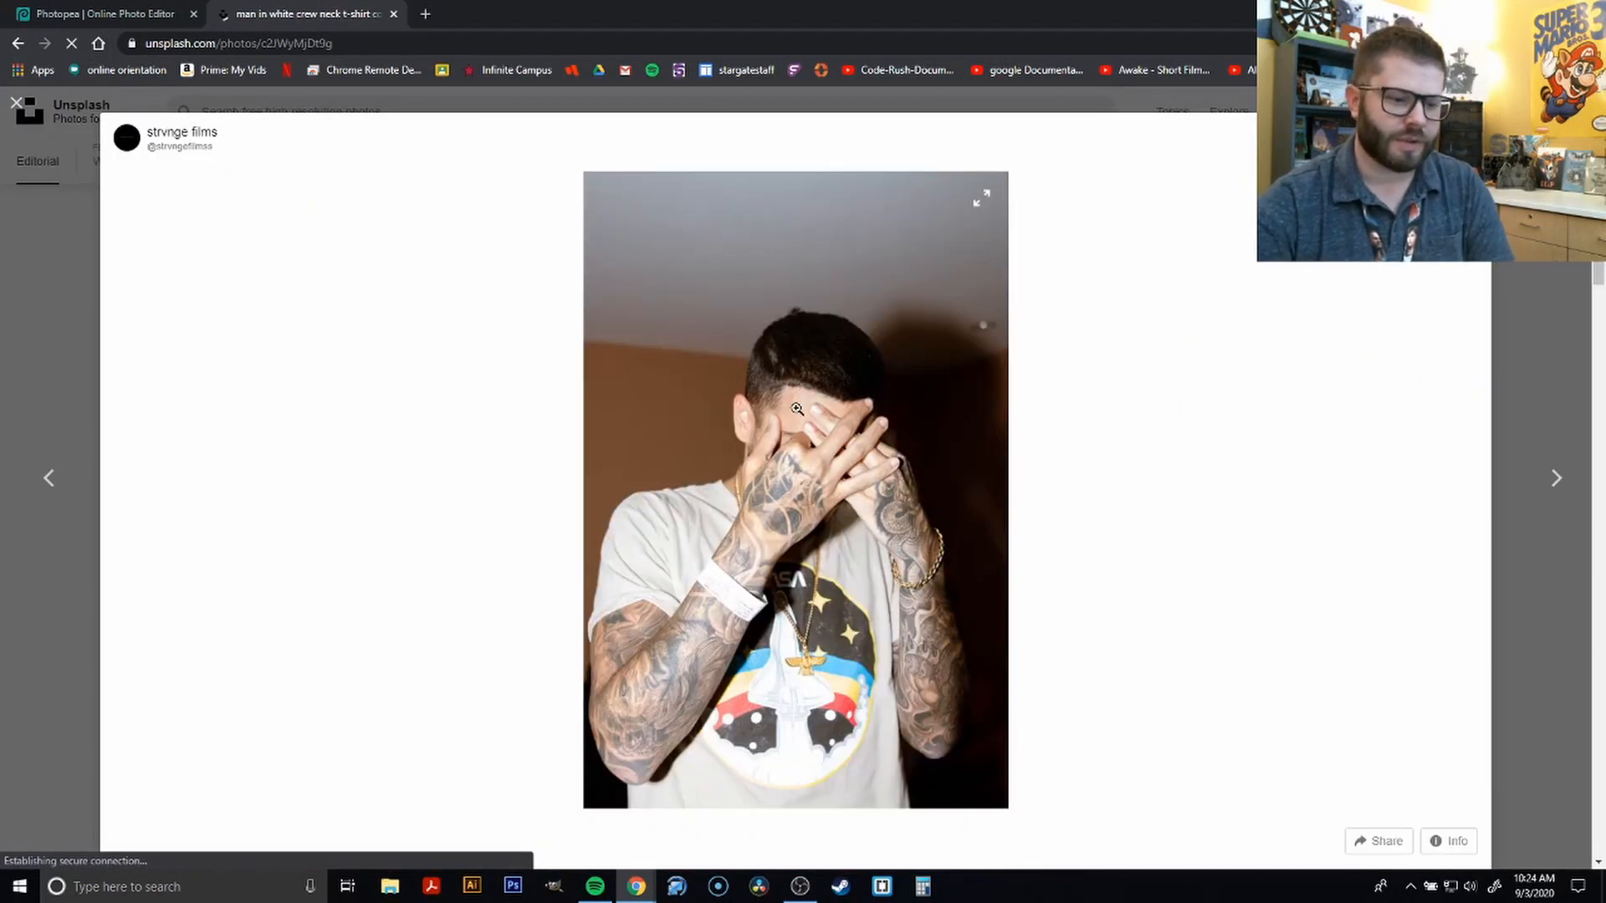
pyautogui.rightClick(807, 413)
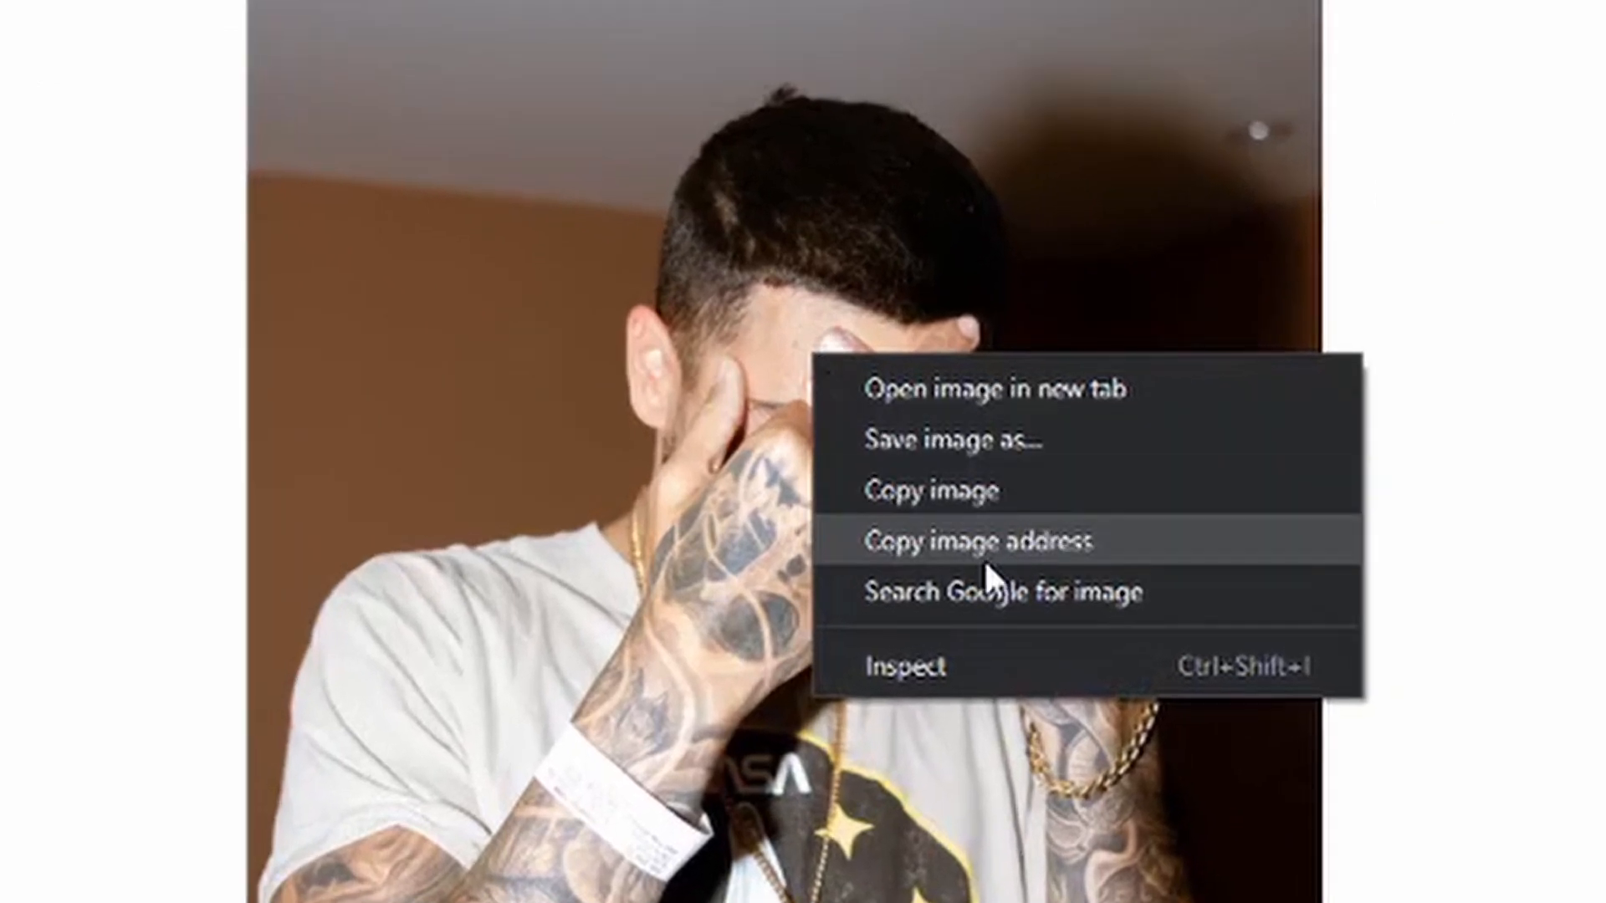
pyautogui.click(1132, 529)
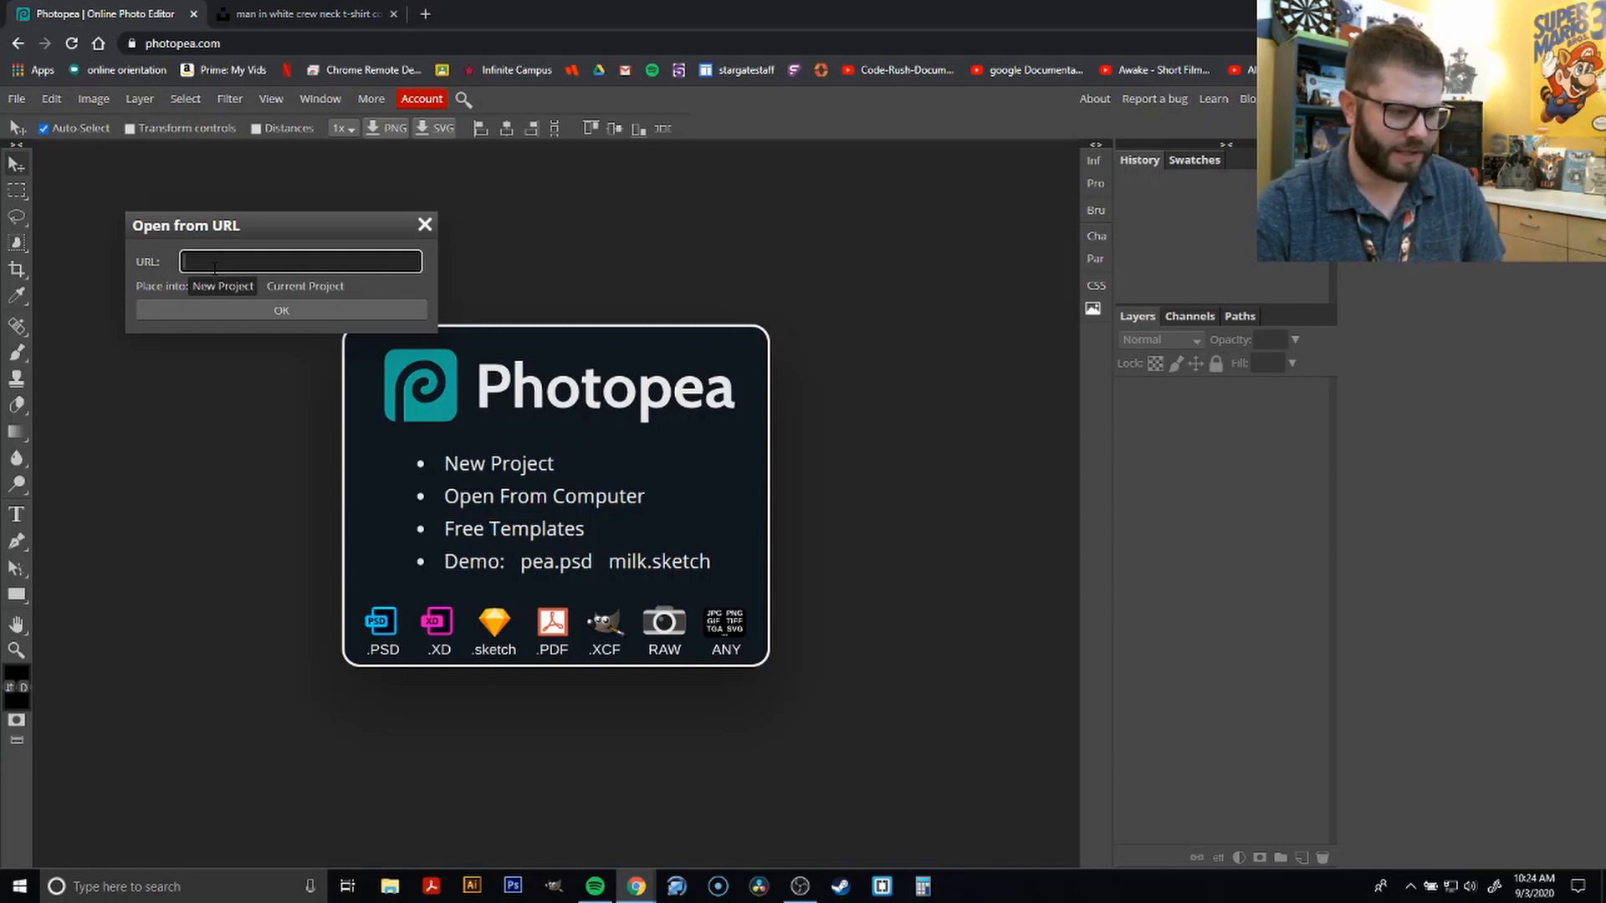
pyautogui.hotkey('ctrl', 'v')
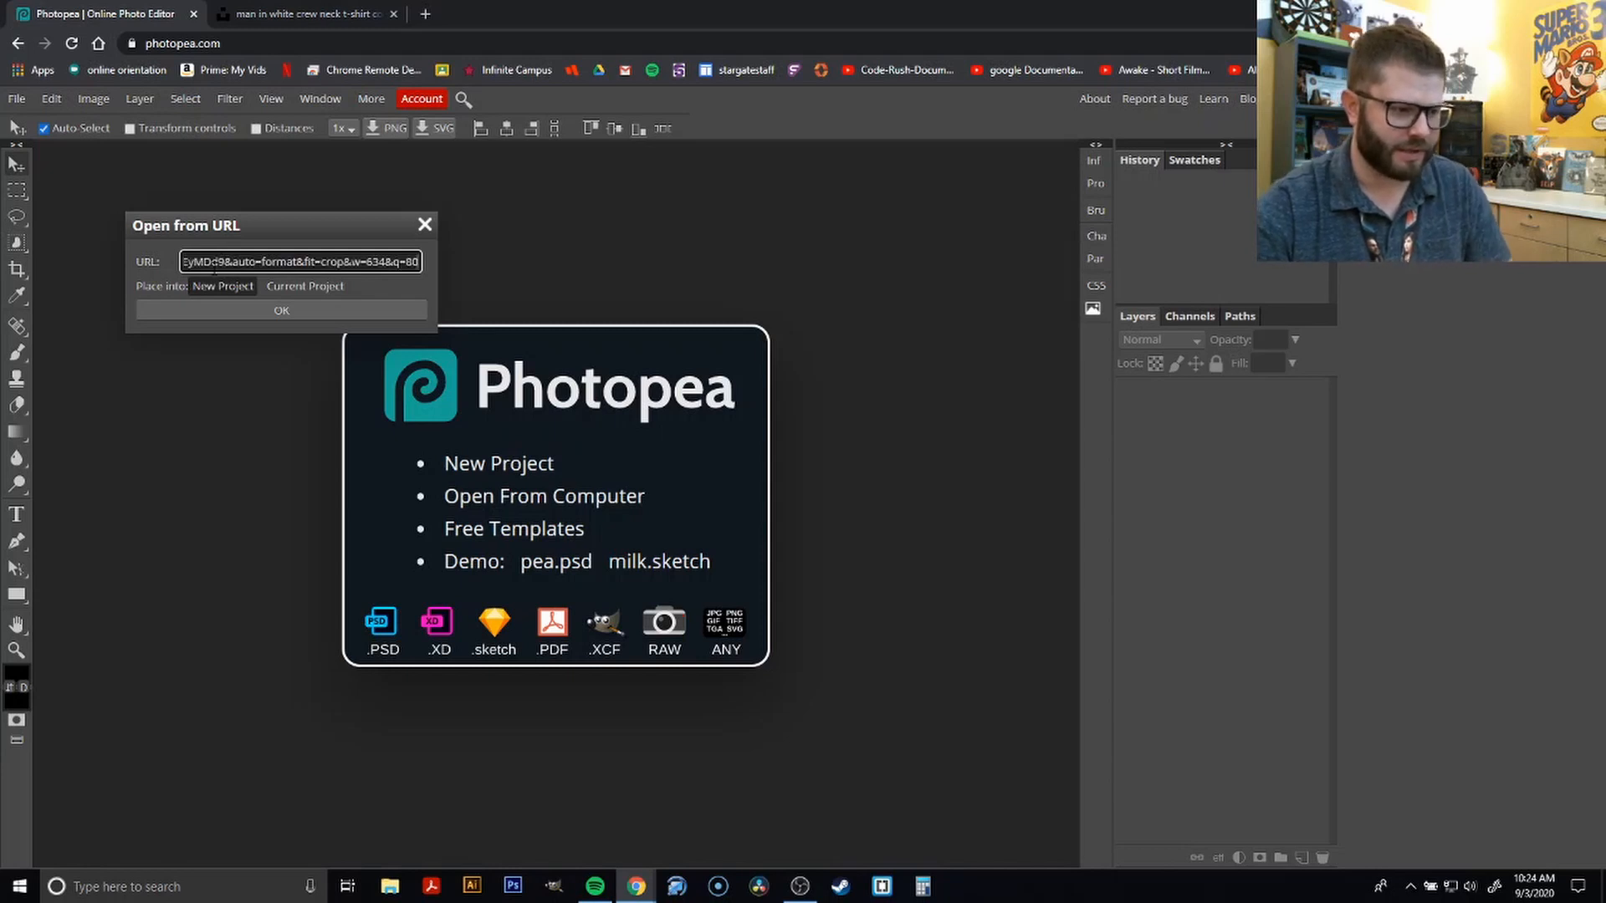
pyautogui.click(289, 307)
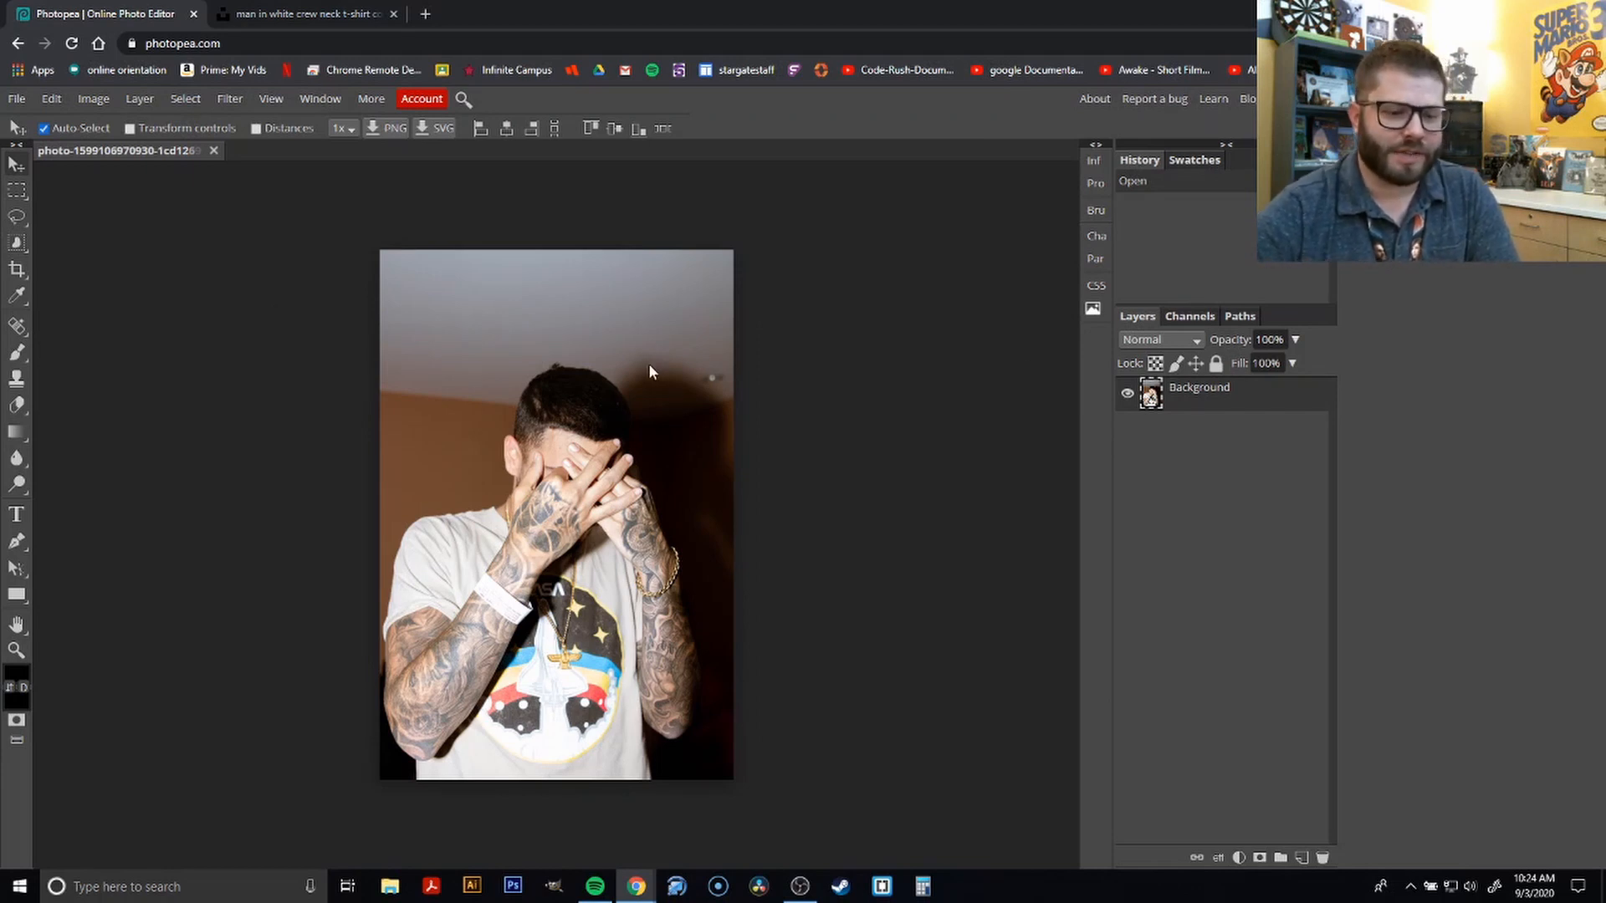
# Switch back to Unsplash and copy the photo of the boy in a black shirt looking at a laptop
pyautogui.click(326, 15)
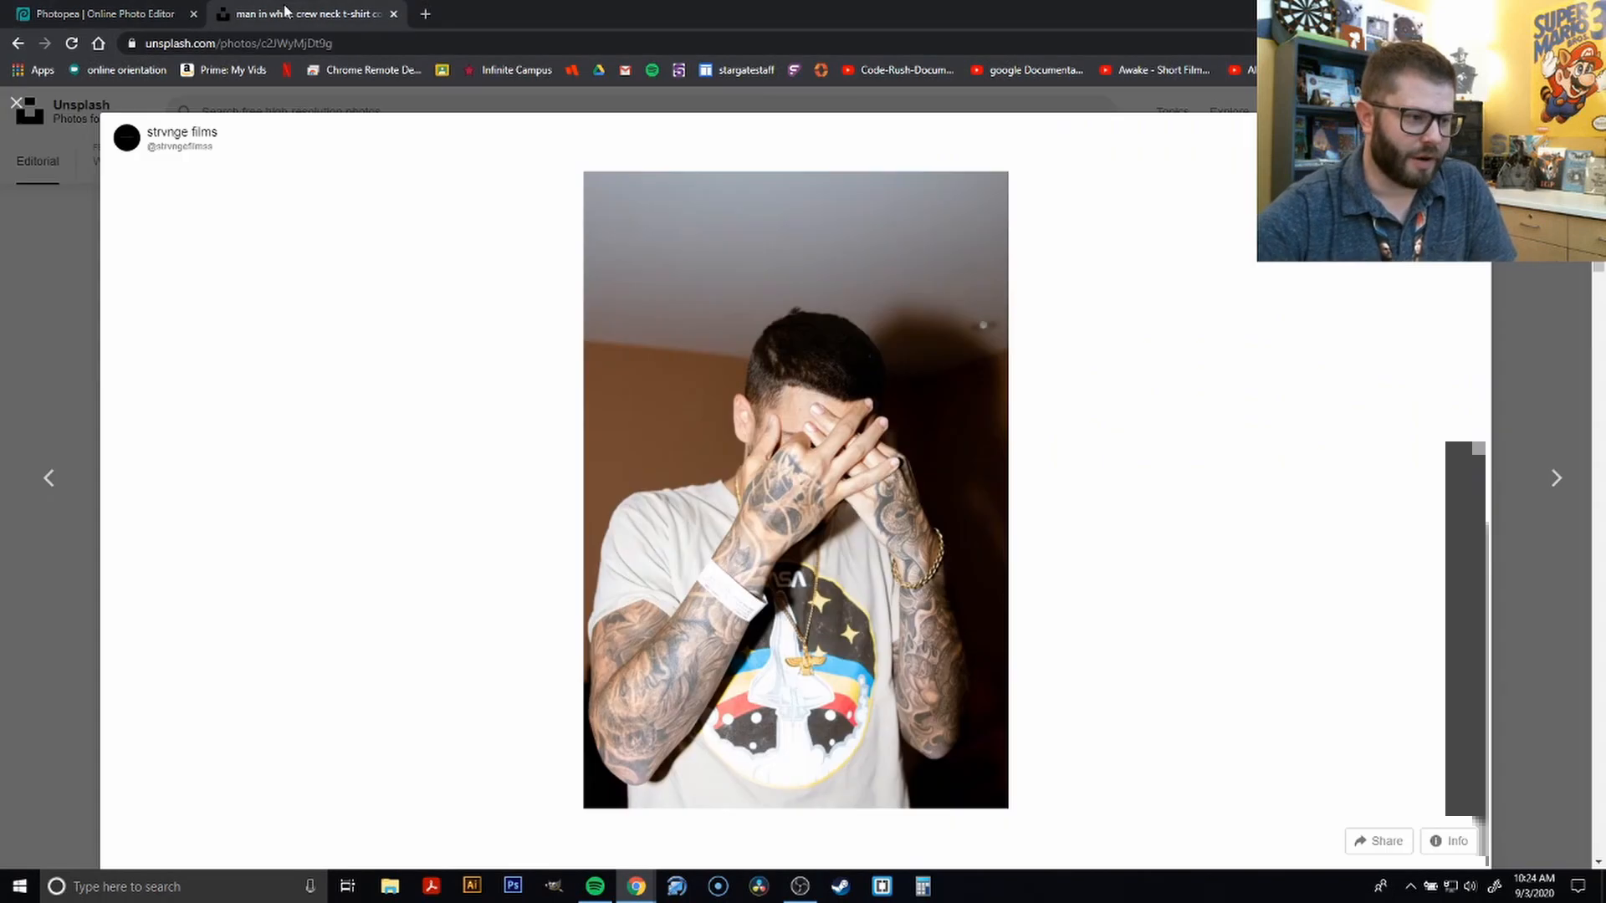
pyautogui.click(46, 346)
pyautogui.scroll(-4, 539, 417)
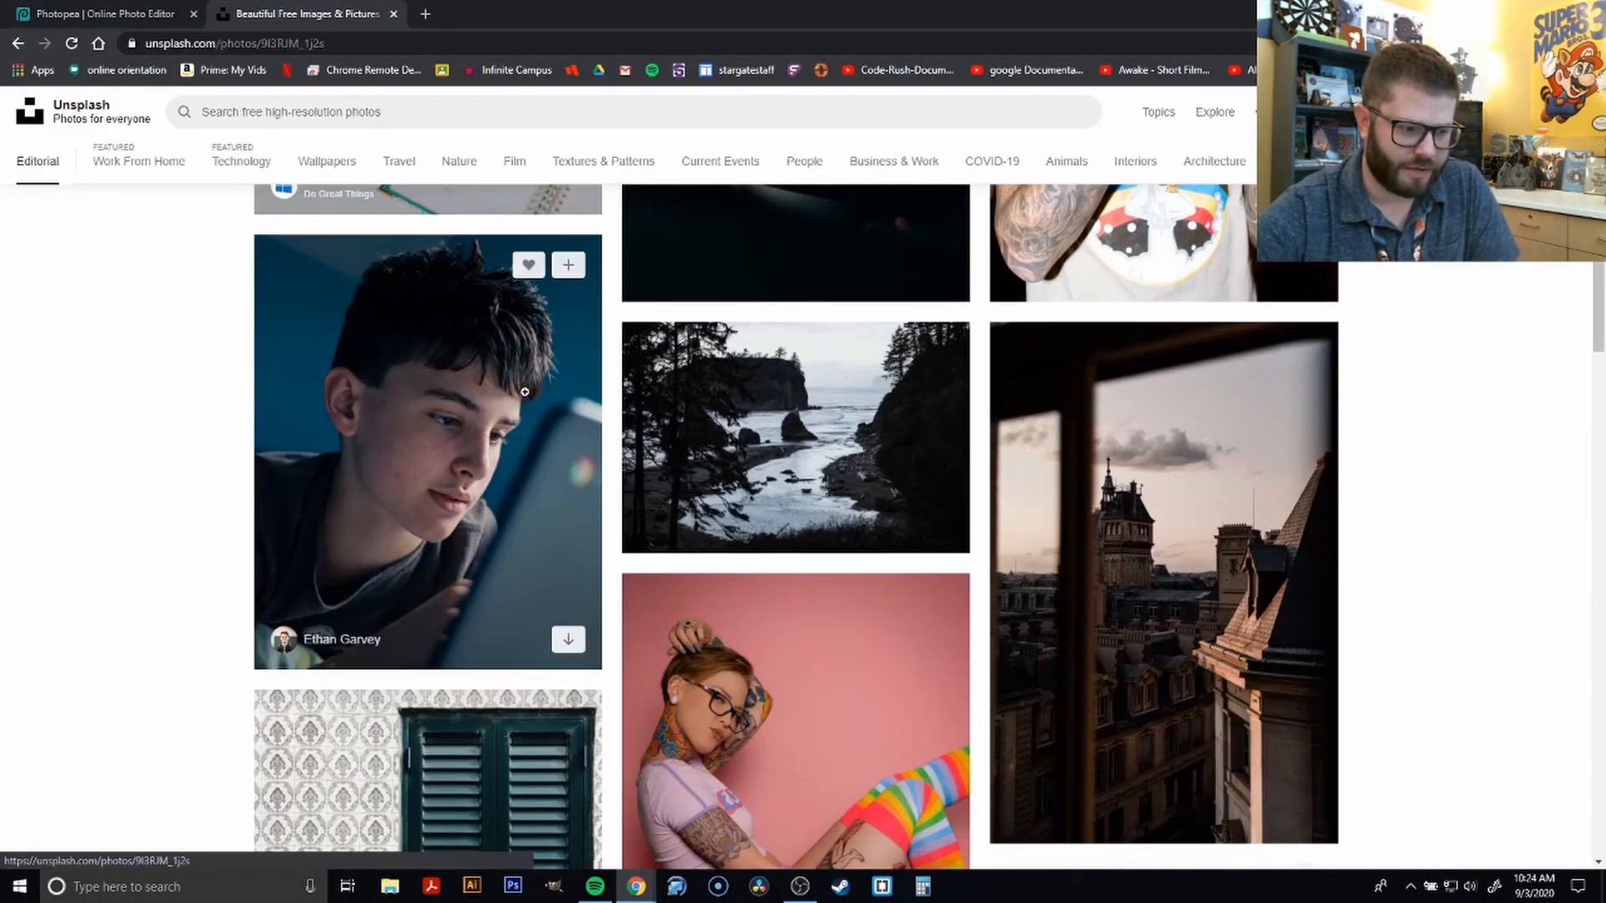
pyautogui.click(539, 418)
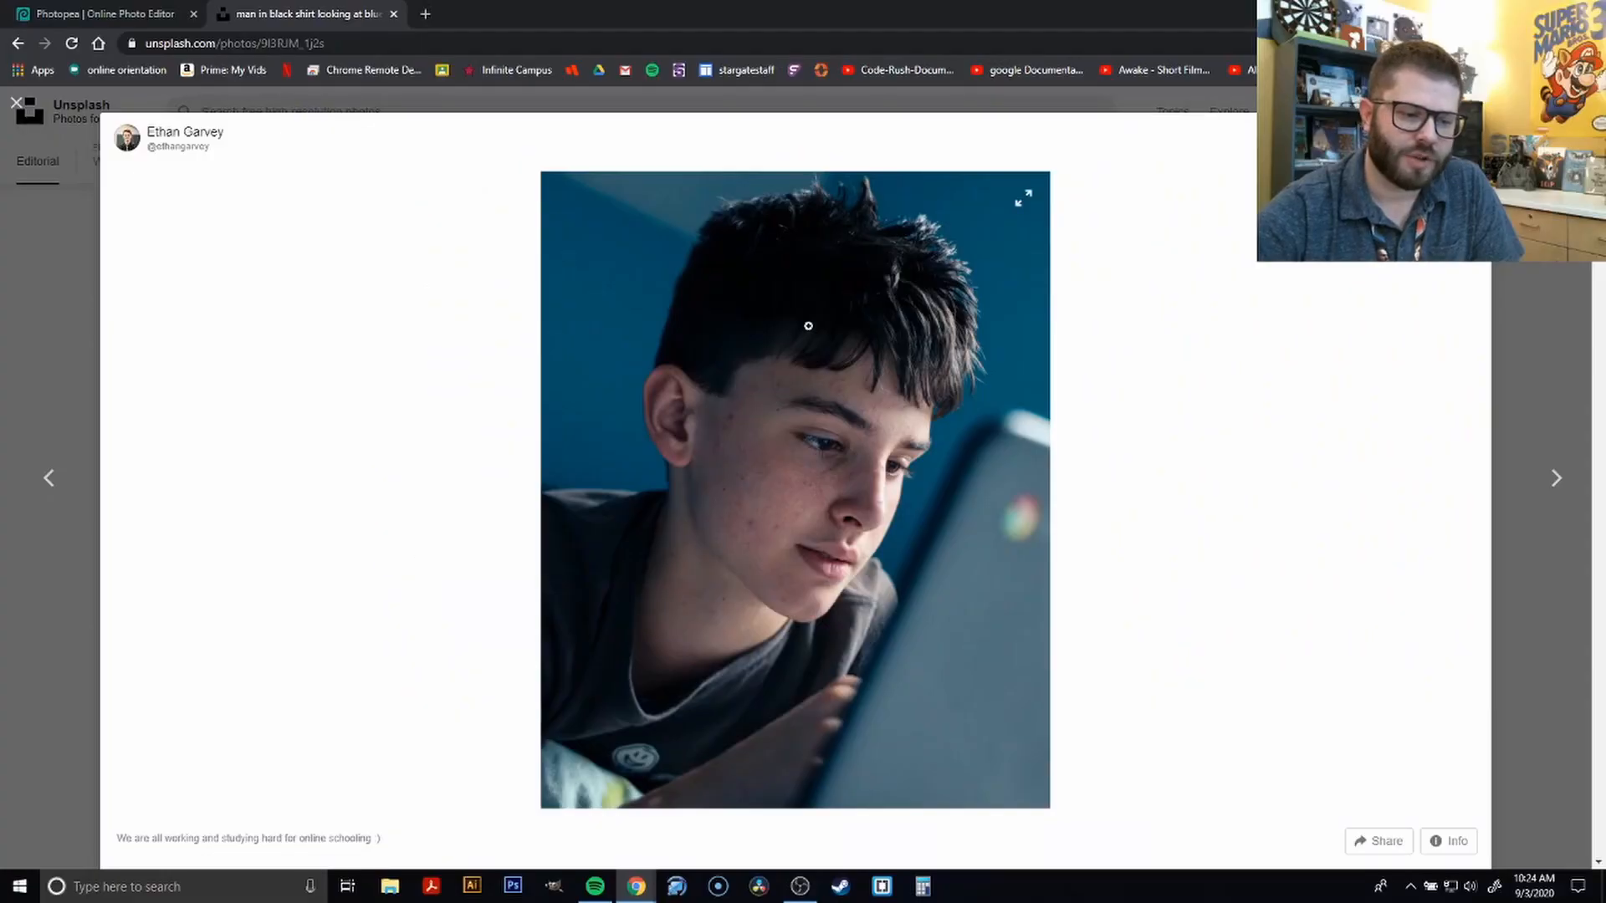
pyautogui.rightClick(808, 321)
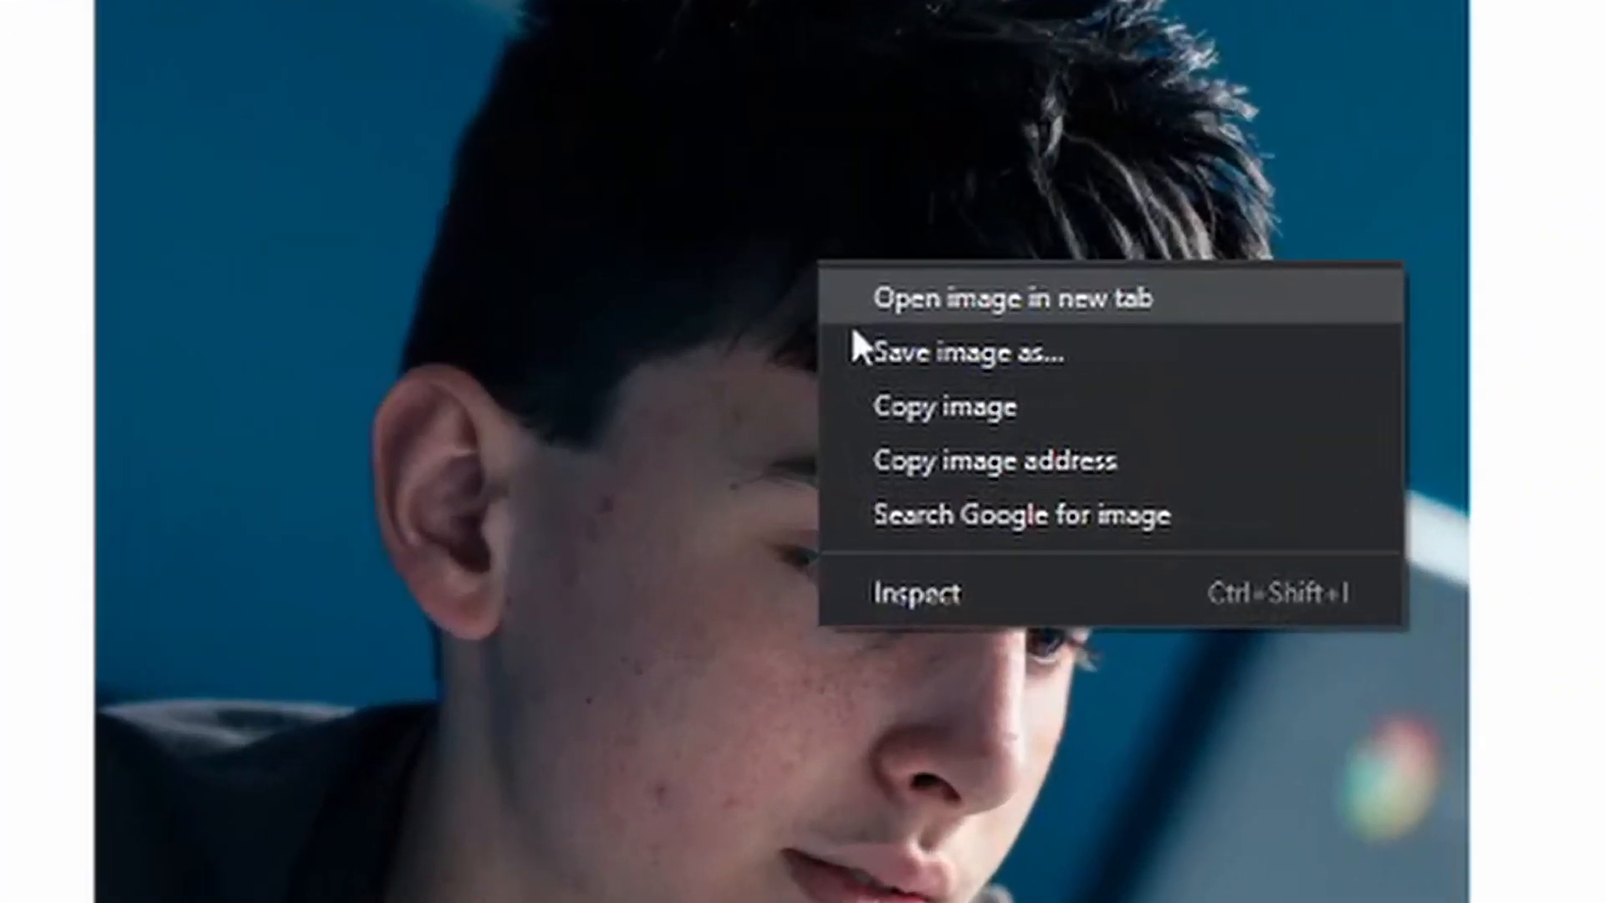
pyautogui.click(1081, 408)
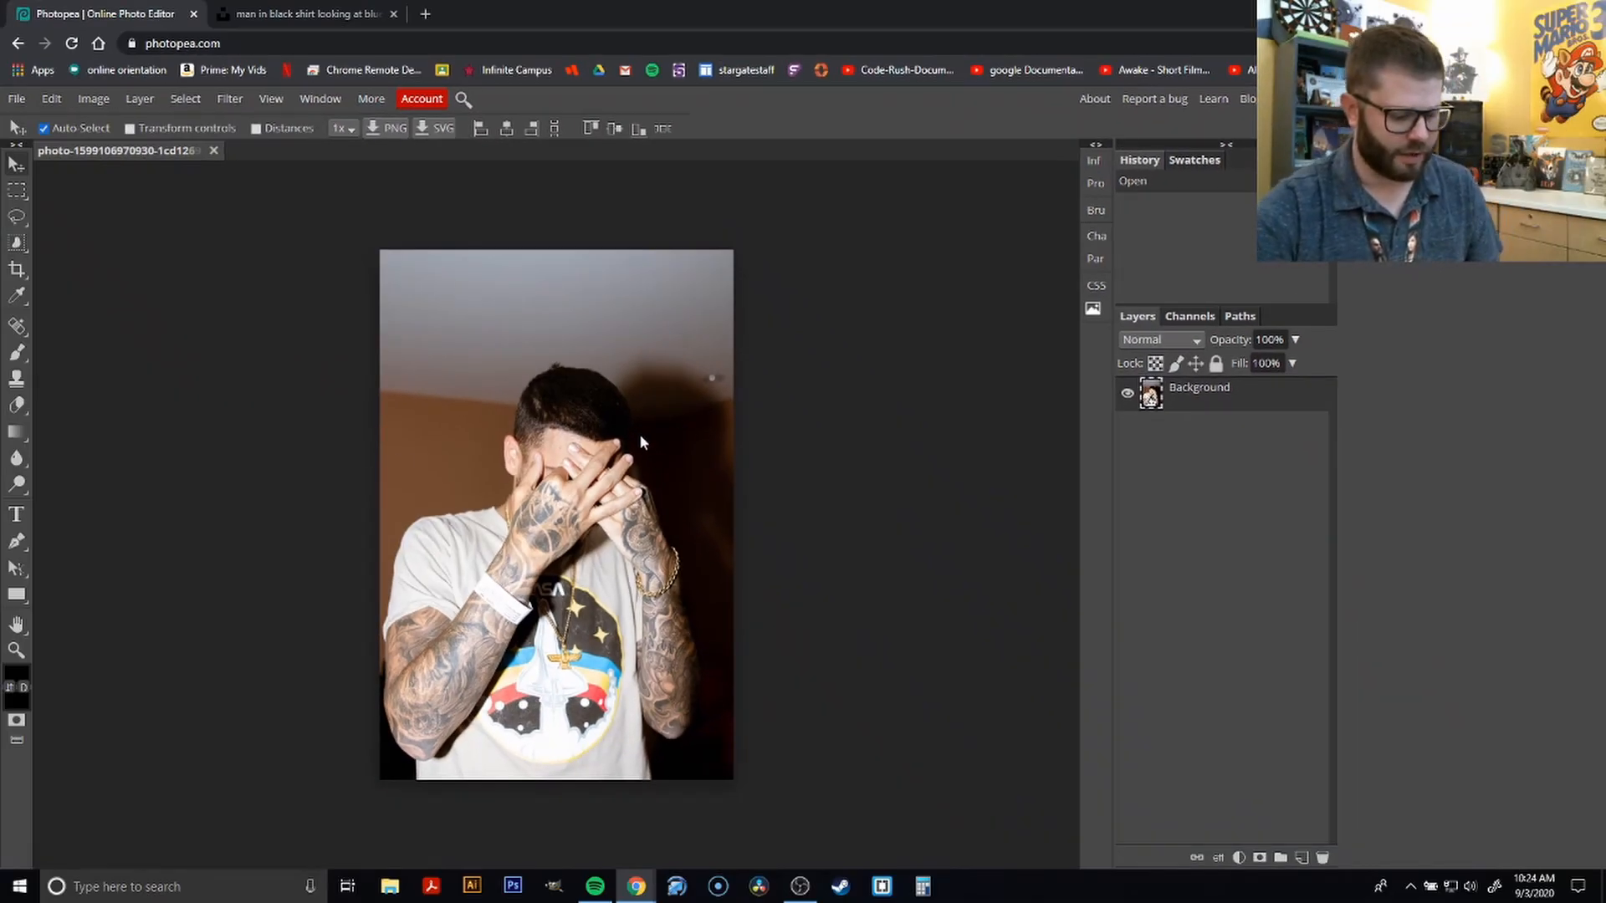
# Paste the copied photo into the Photopea project as a new layer and move it slightly down
pyautogui.hotkey('ctrl', 'v')
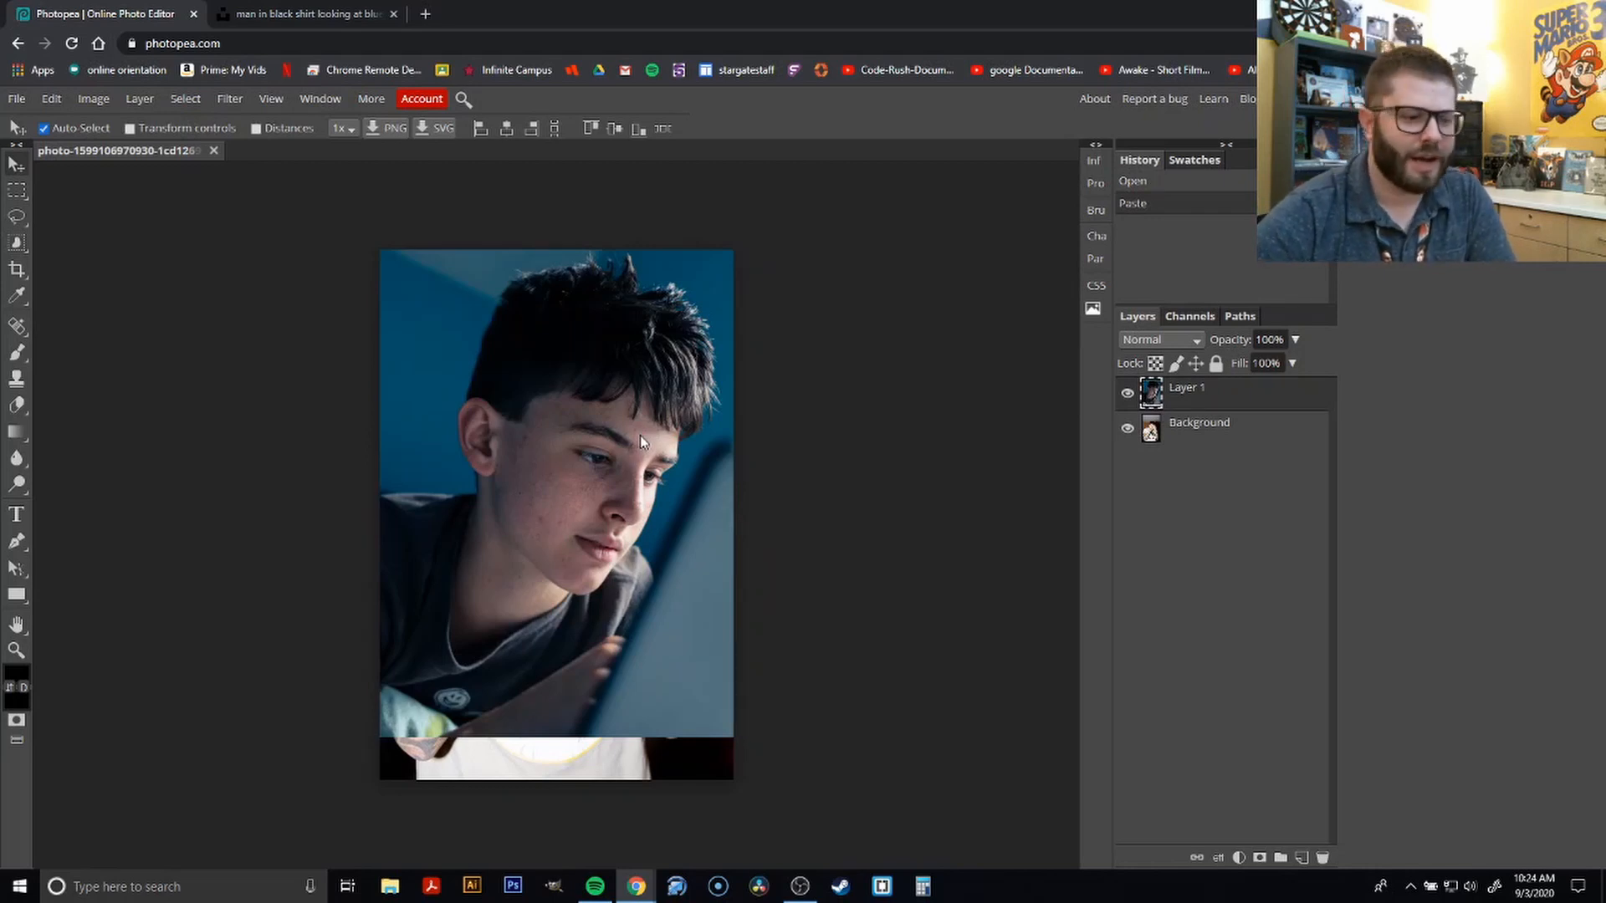
pyautogui.moveTo(571, 426); pyautogui.dragTo(600, 452)
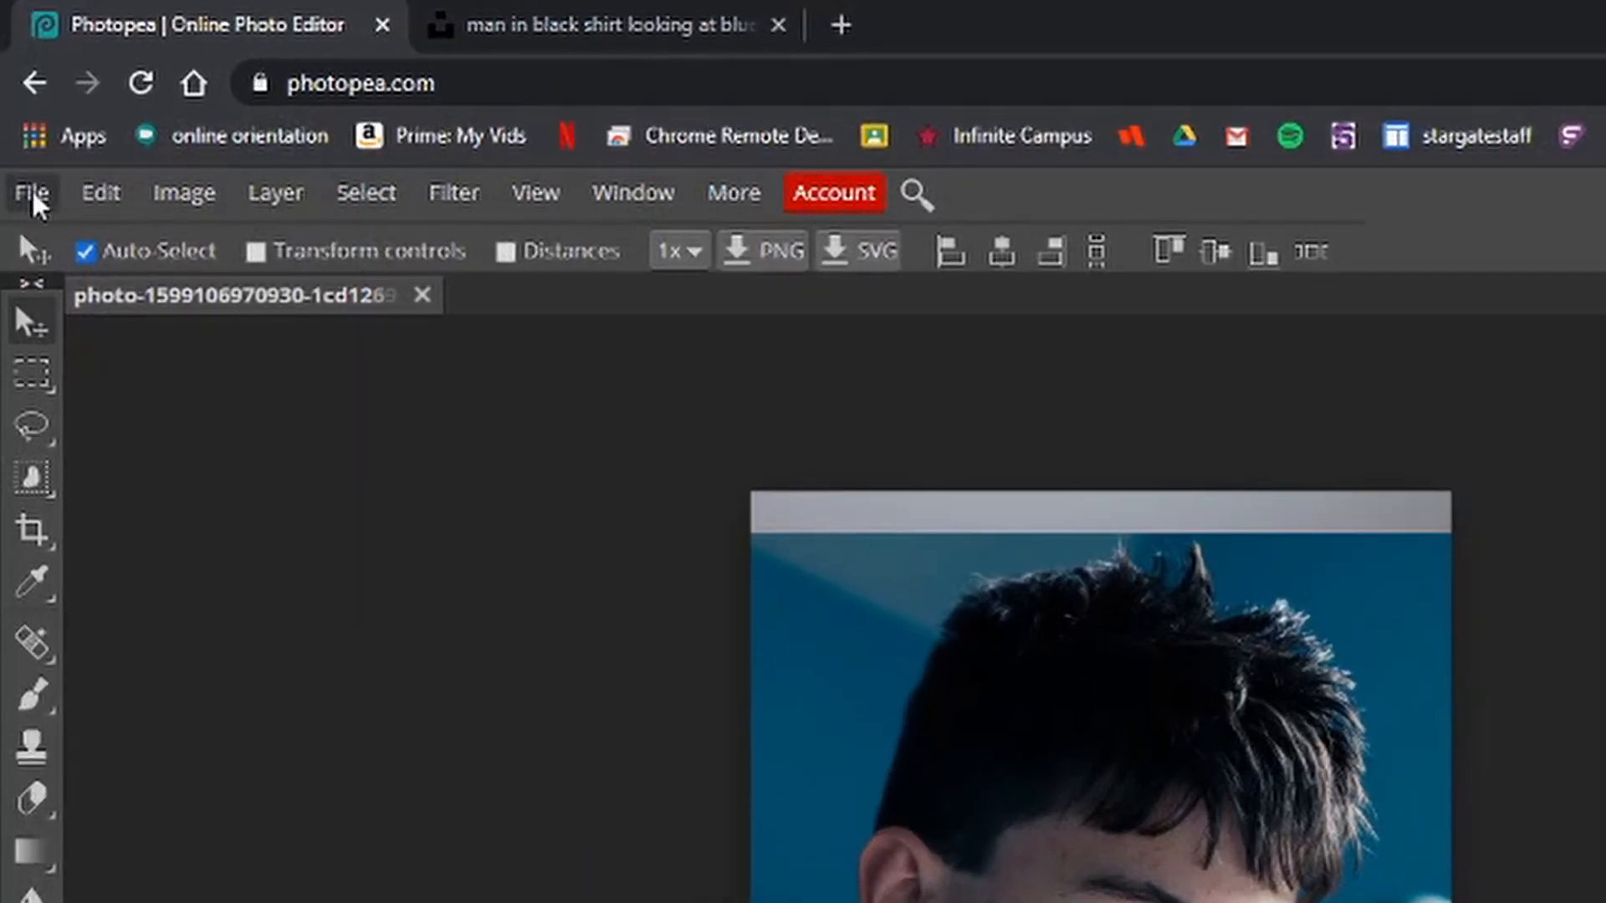
pyautogui.click(114, 177)
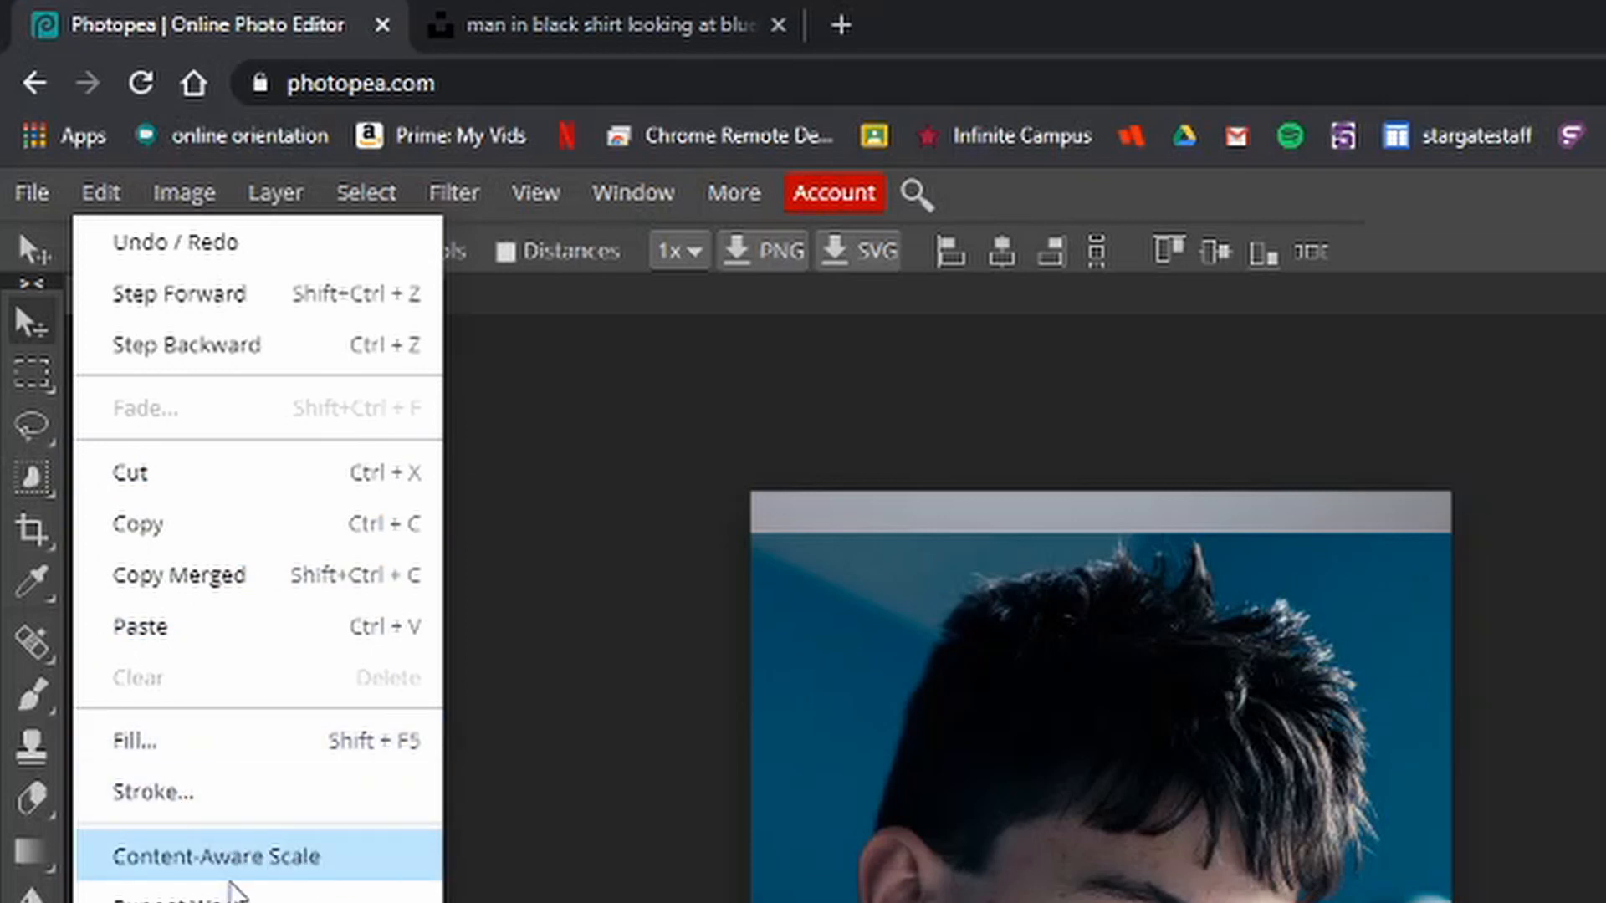
pyautogui.moveTo(207, 185)
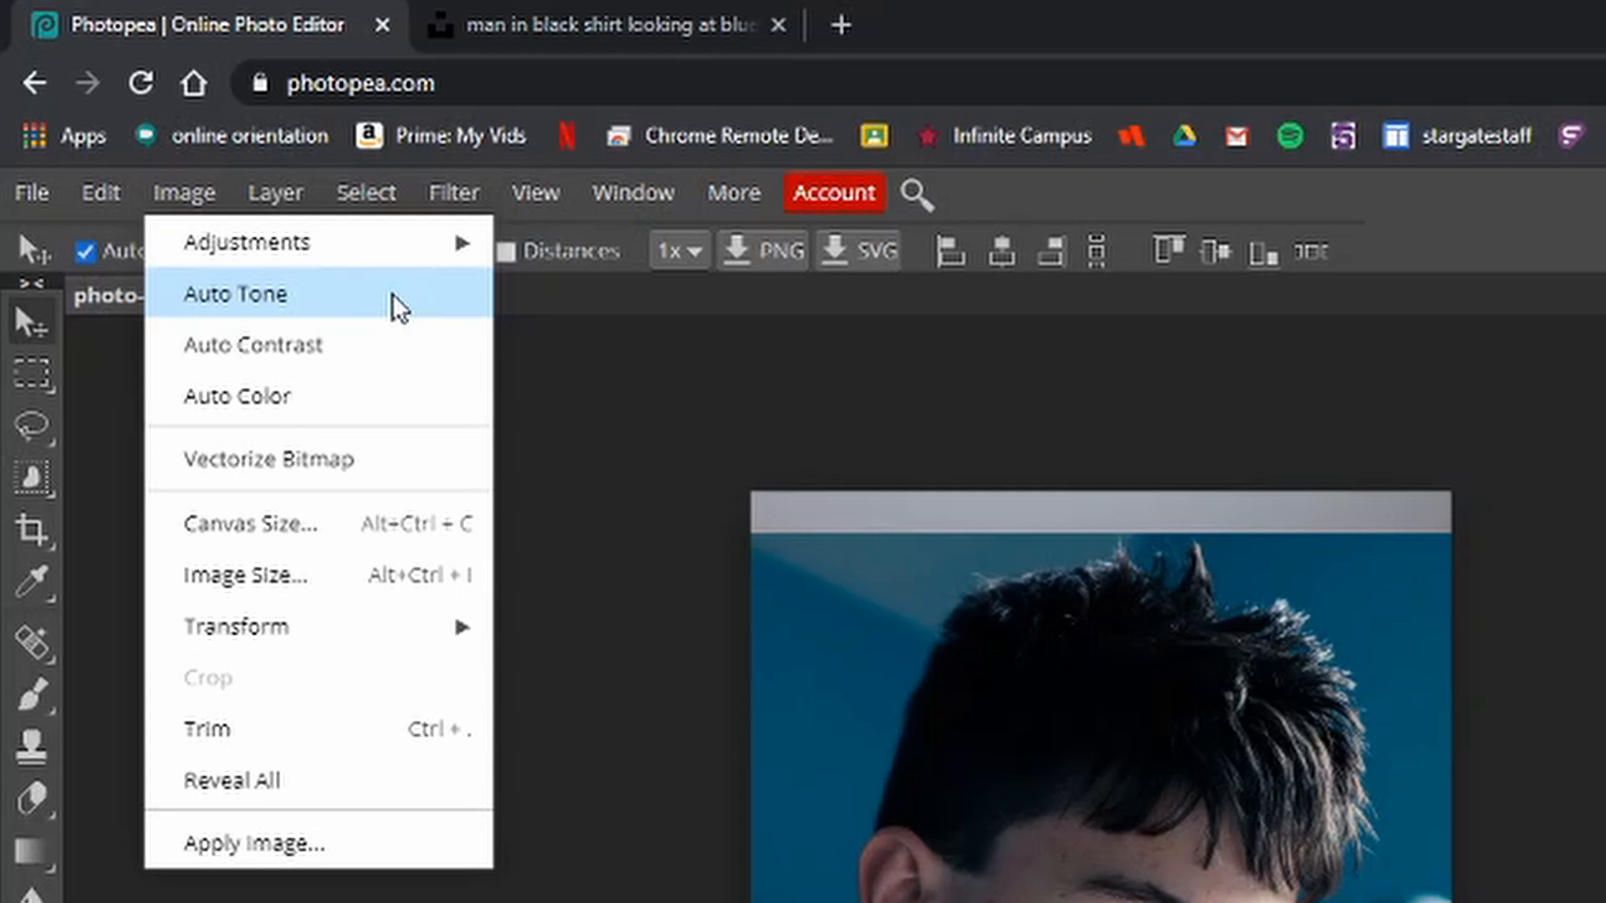
pyautogui.moveTo(292, 188)
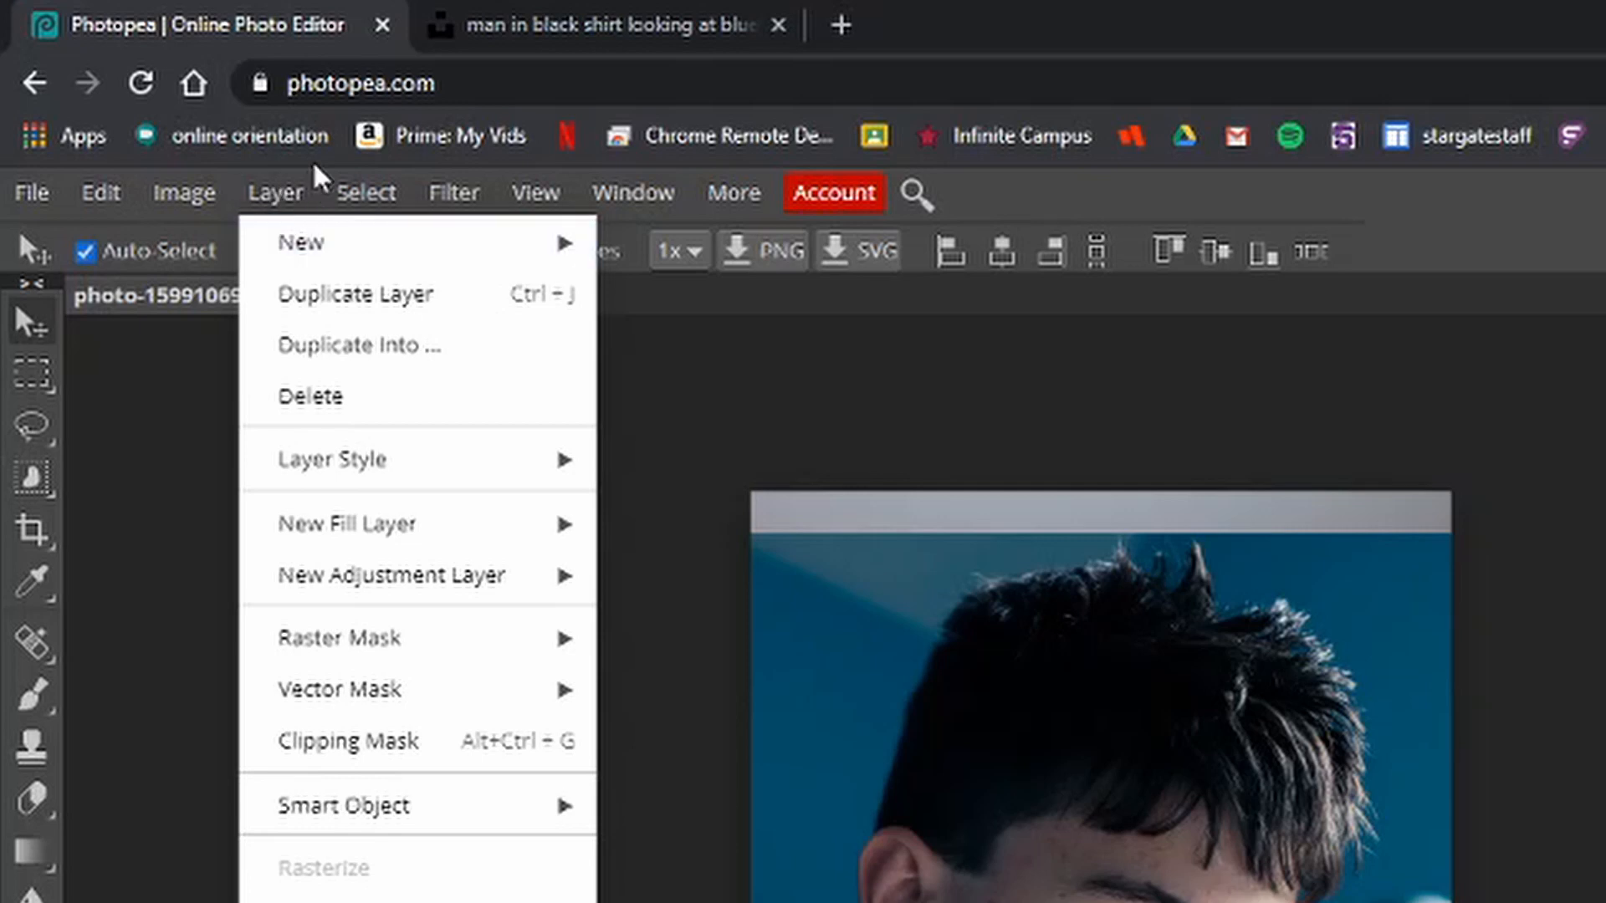
pyautogui.moveTo(394, 205)
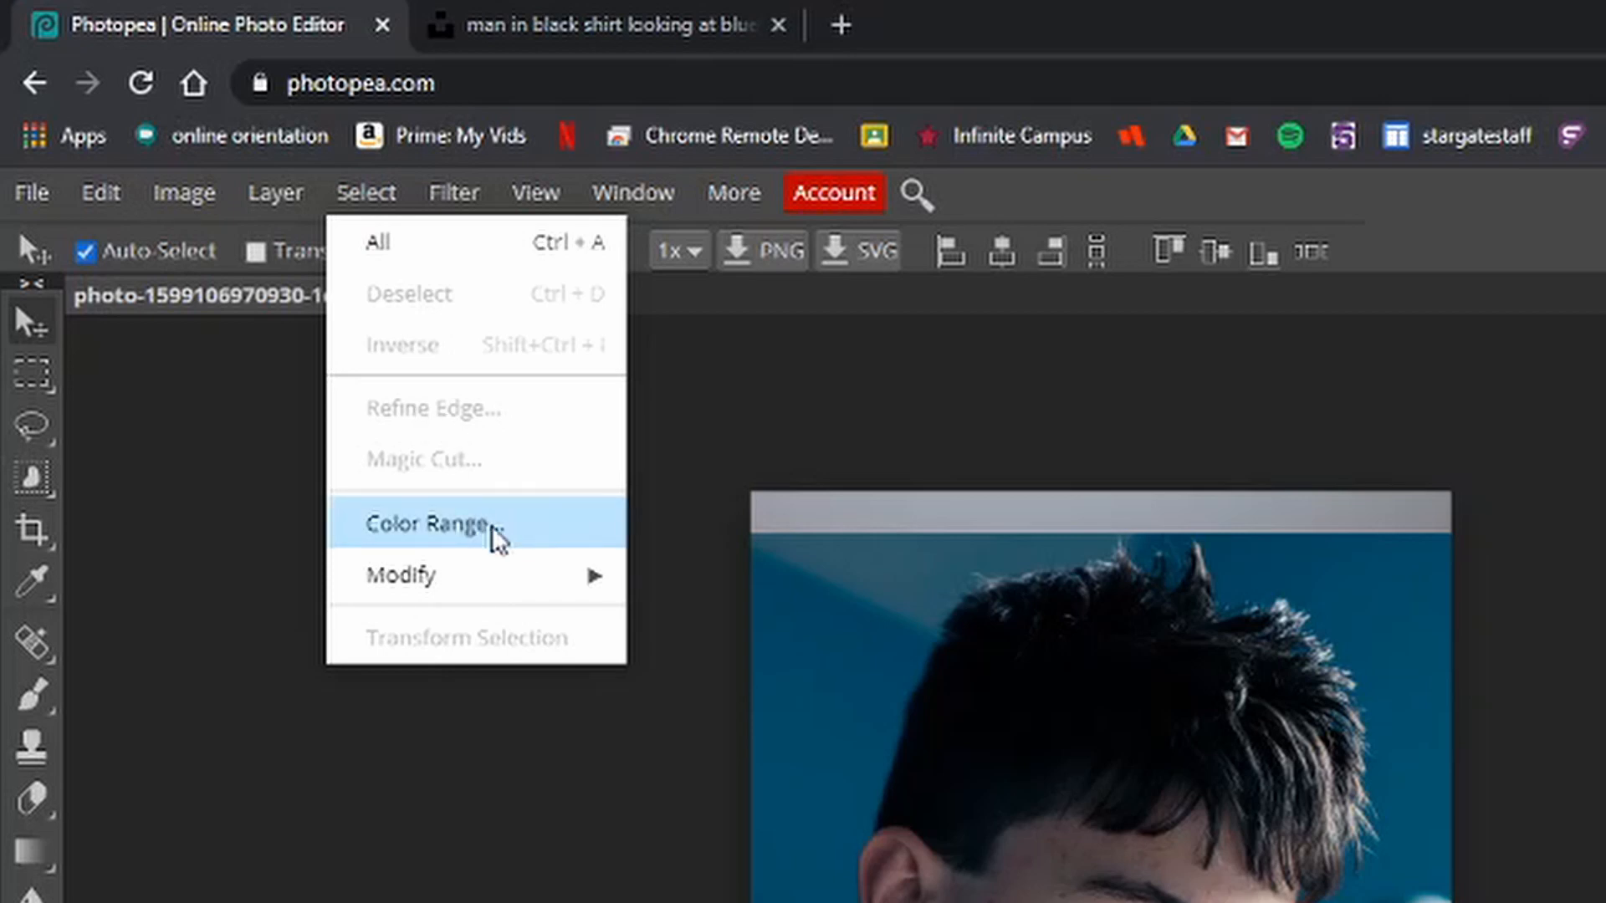
pyautogui.moveTo(450, 592)
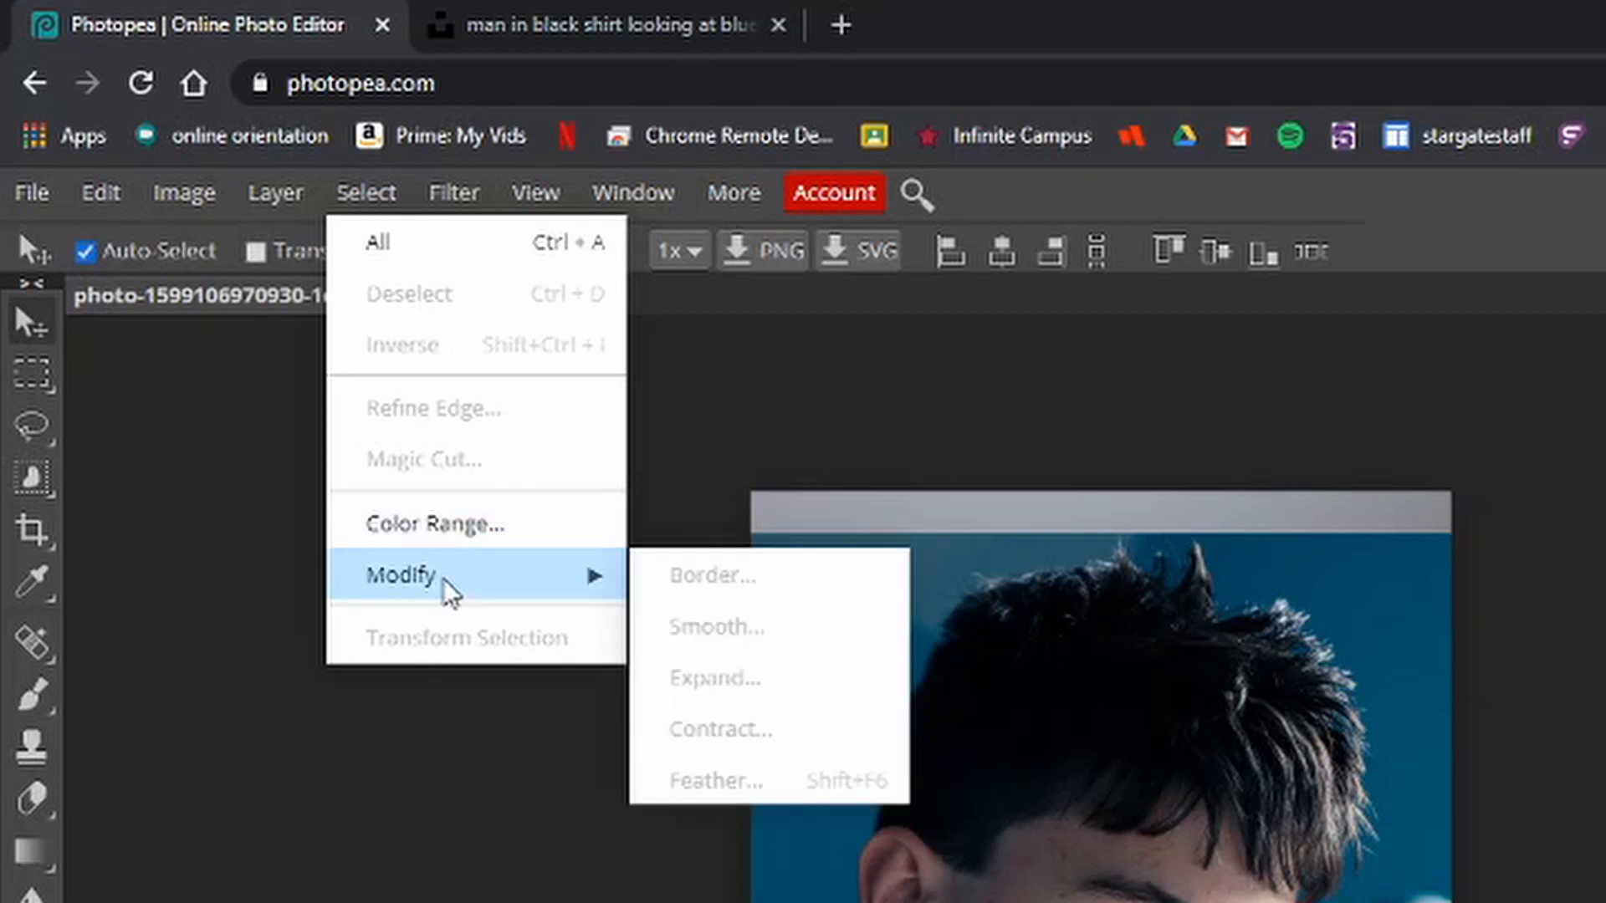
pyautogui.moveTo(455, 215)
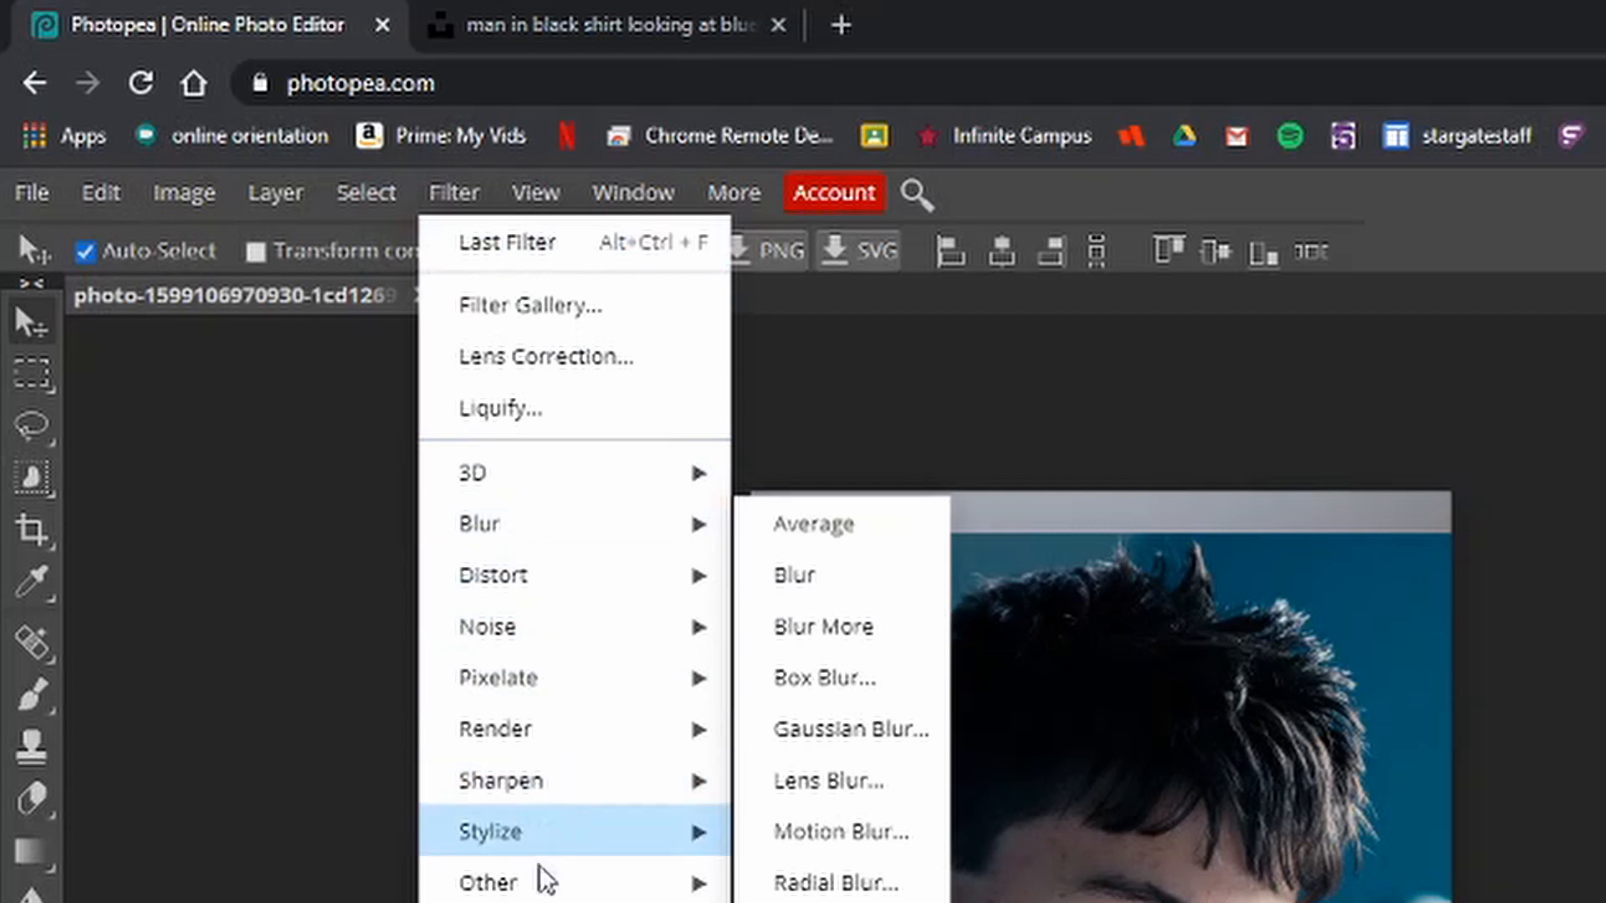
pyautogui.moveTo(543, 883)
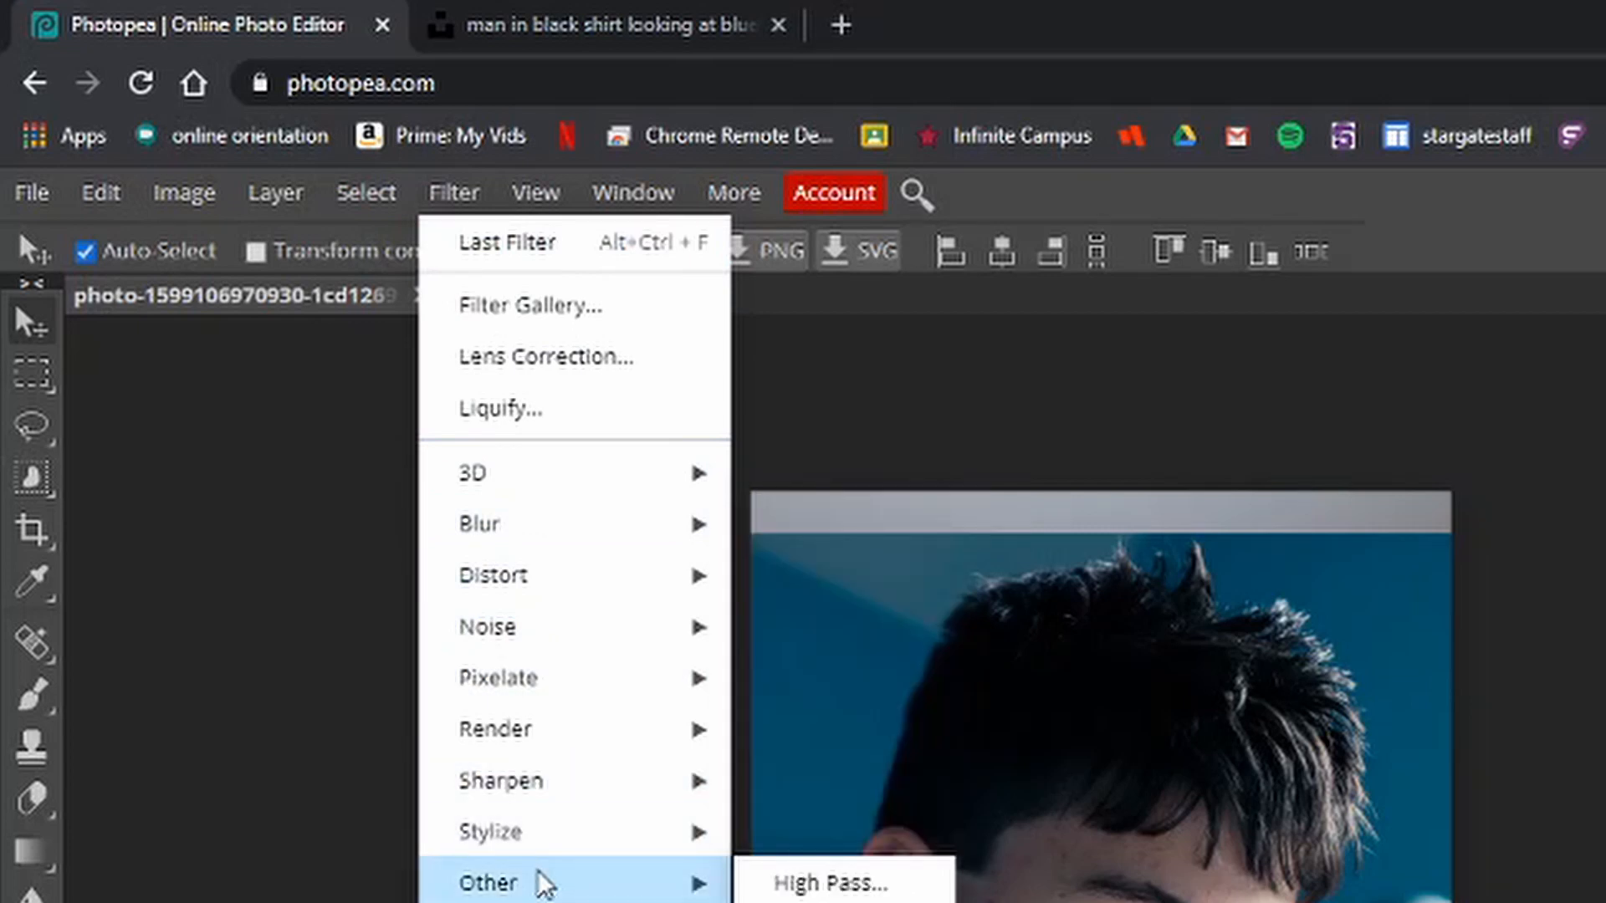
pyautogui.moveTo(549, 634)
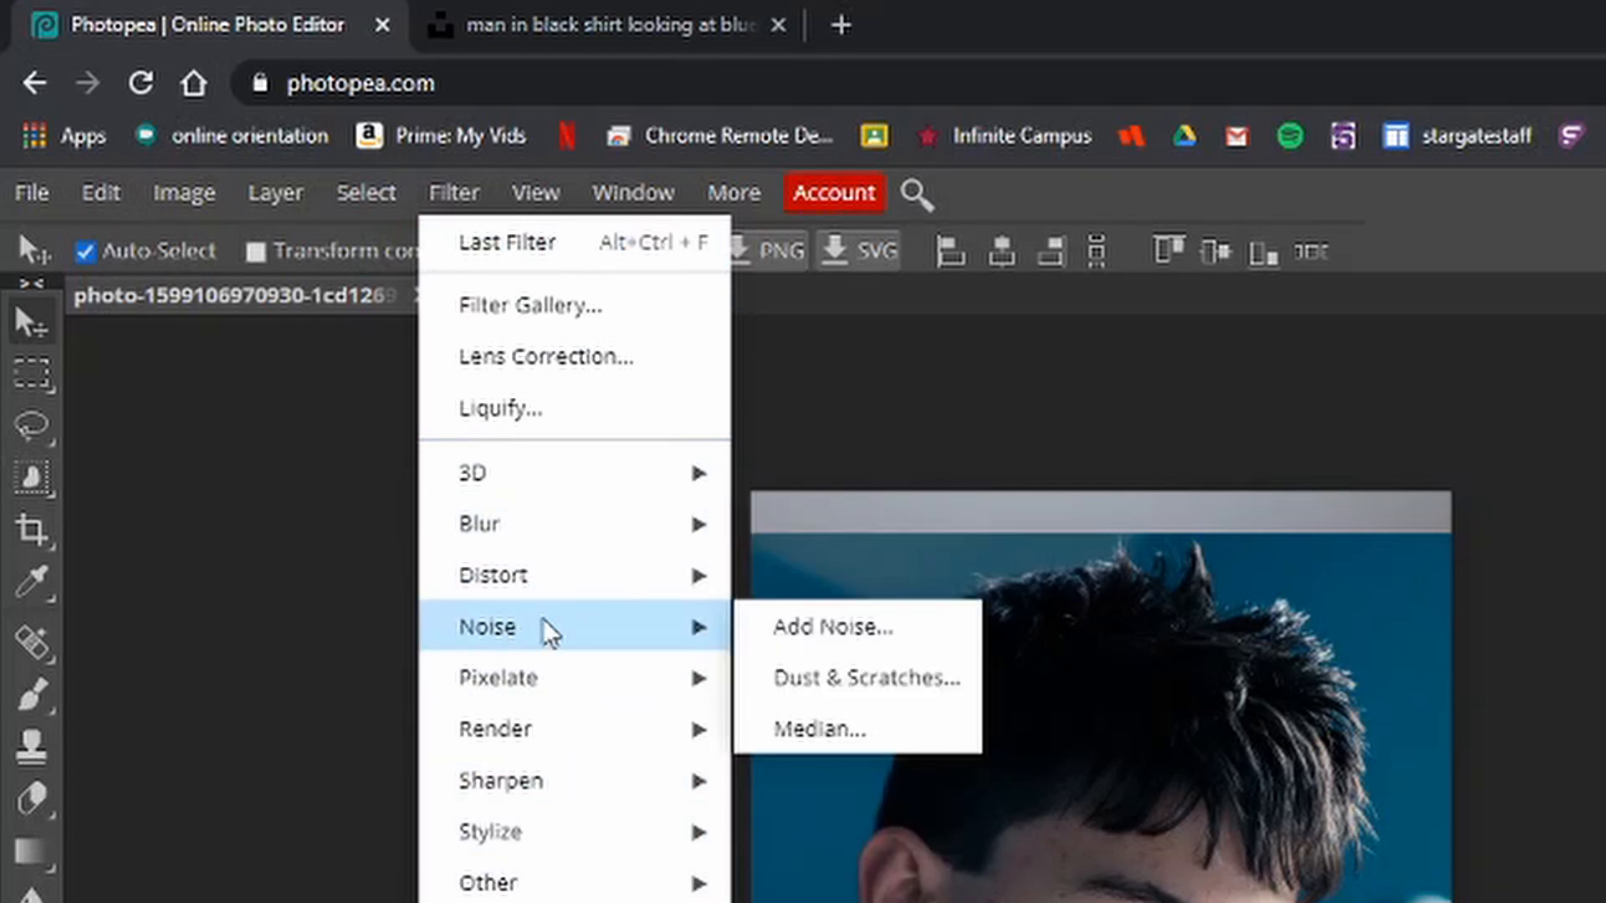
pyautogui.moveTo(540, 191)
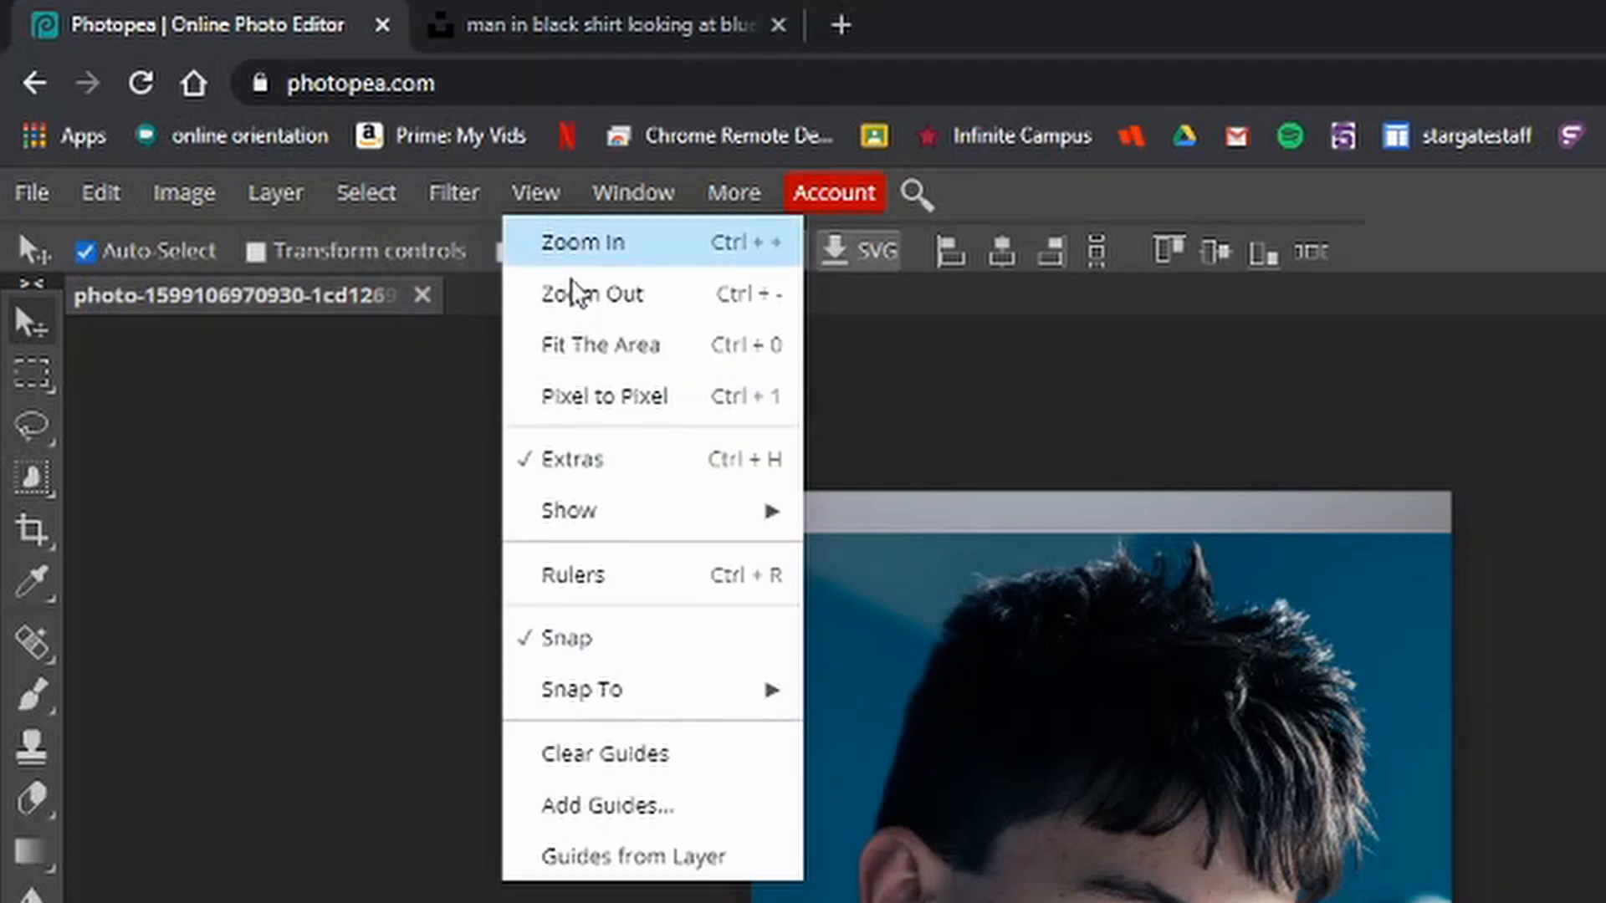
# Zoom in on the photo, show the rulers around the canvas and hide them again
pyautogui.click(593, 245)
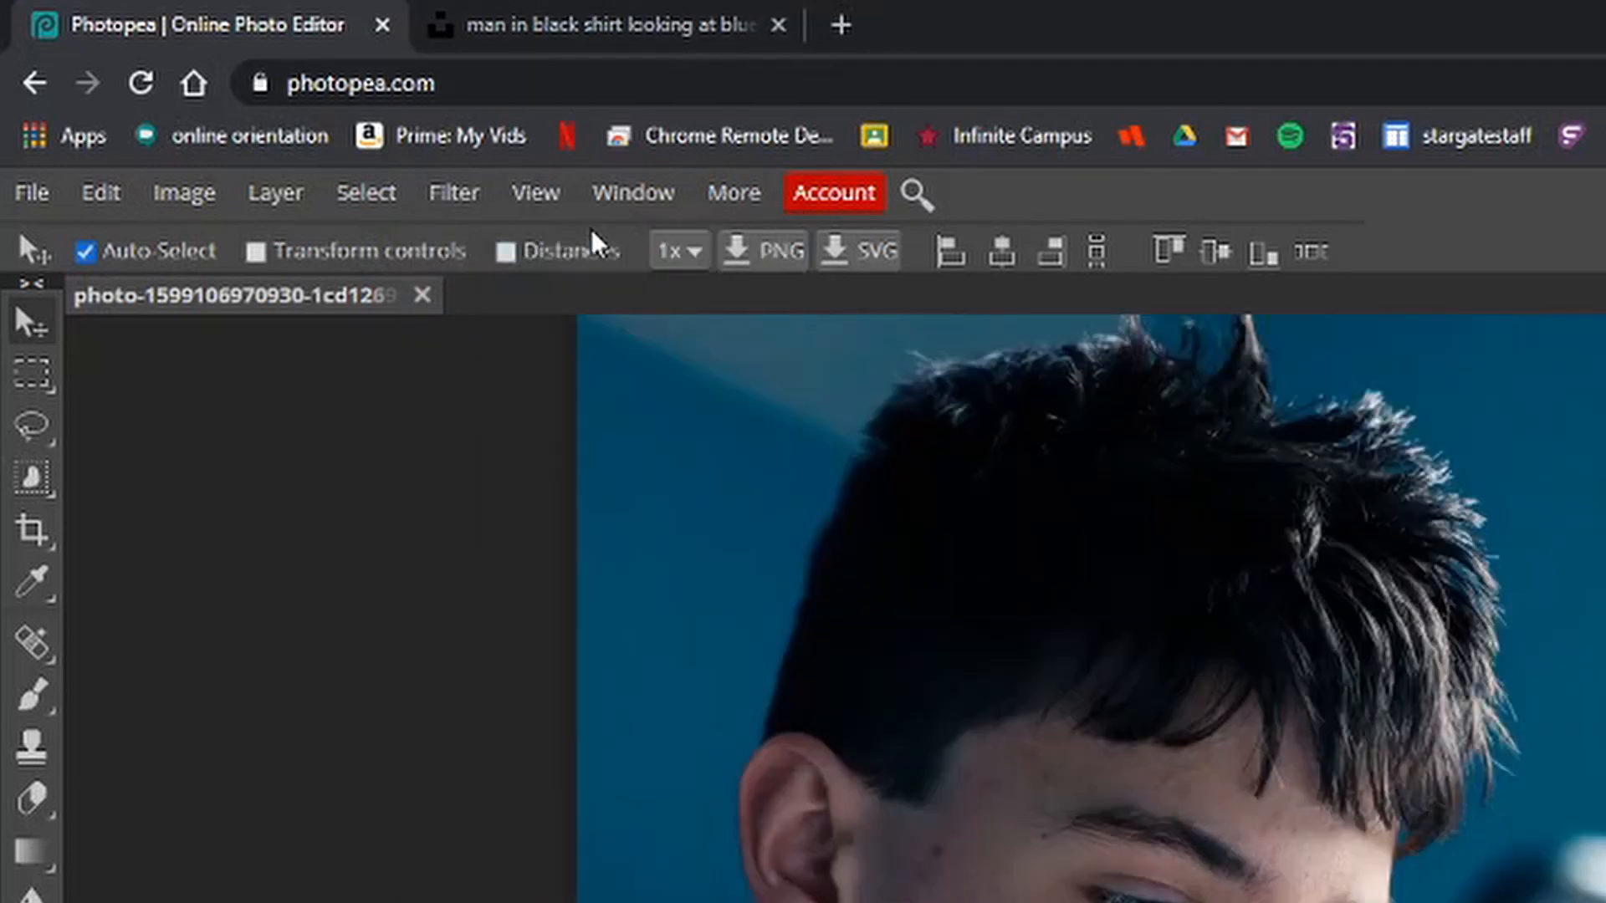
pyautogui.click(538, 197)
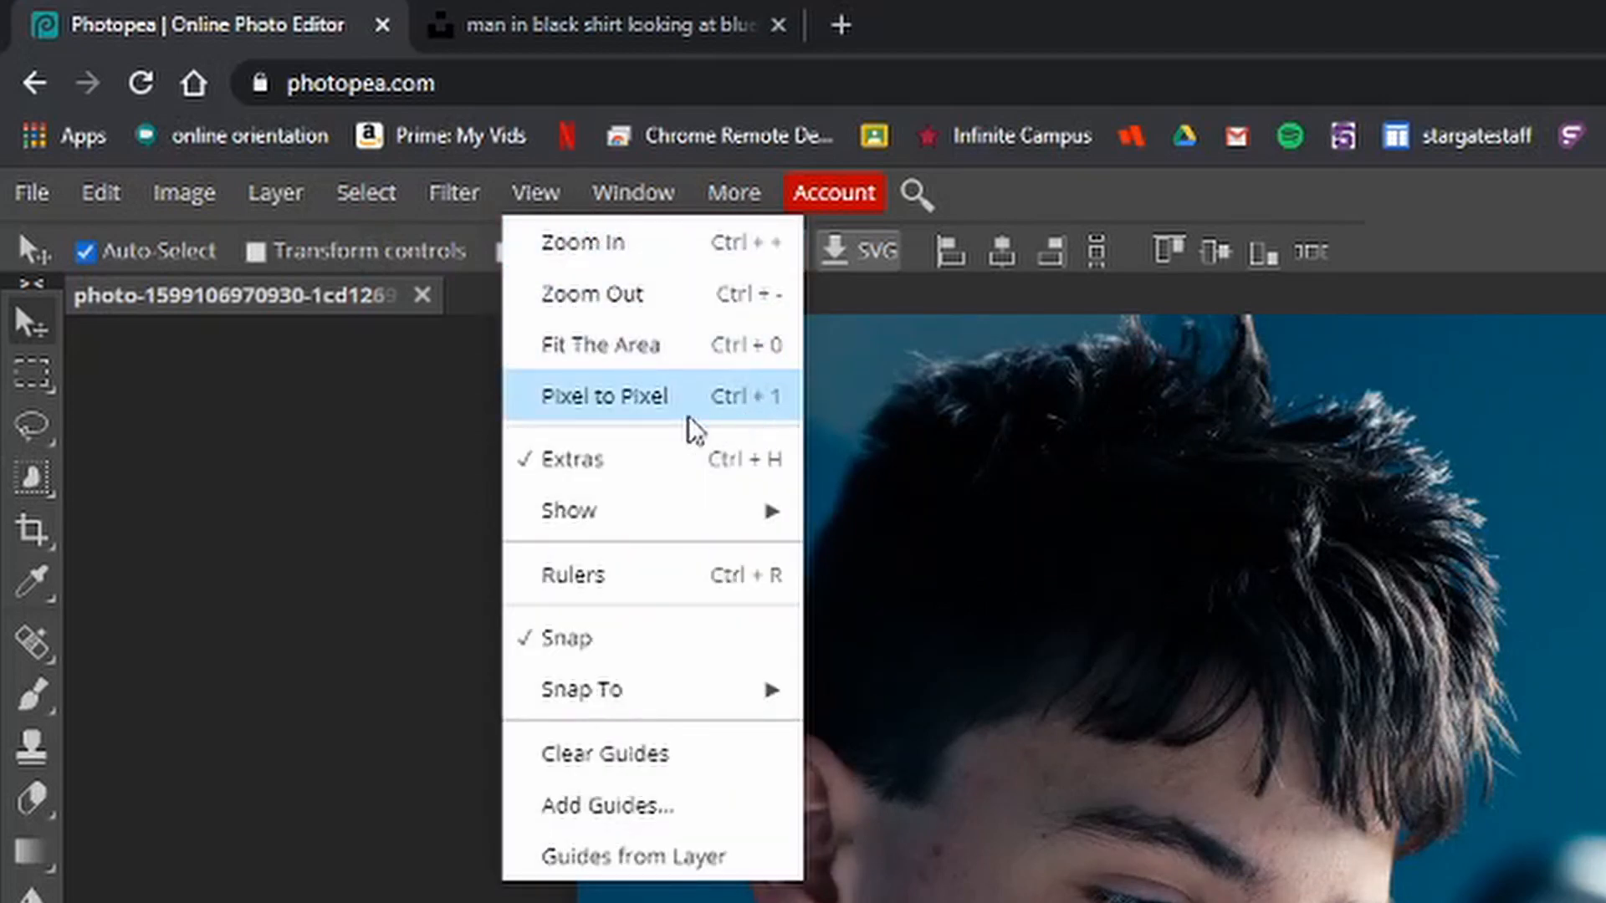
pyautogui.click(605, 577)
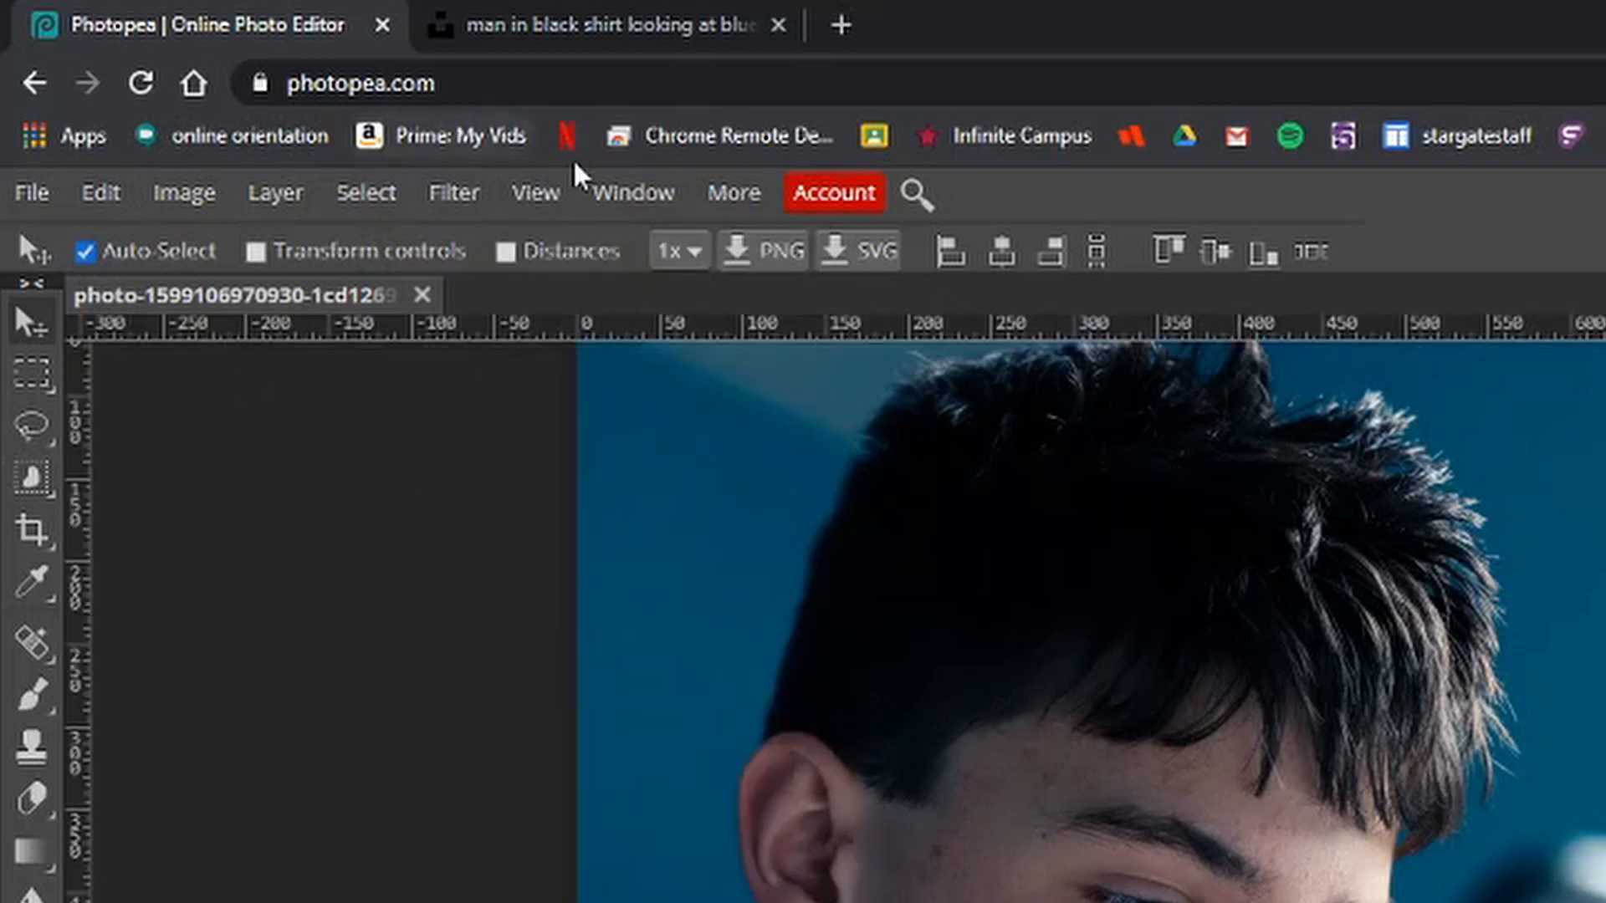
pyautogui.click(559, 194)
pyautogui.click(572, 588)
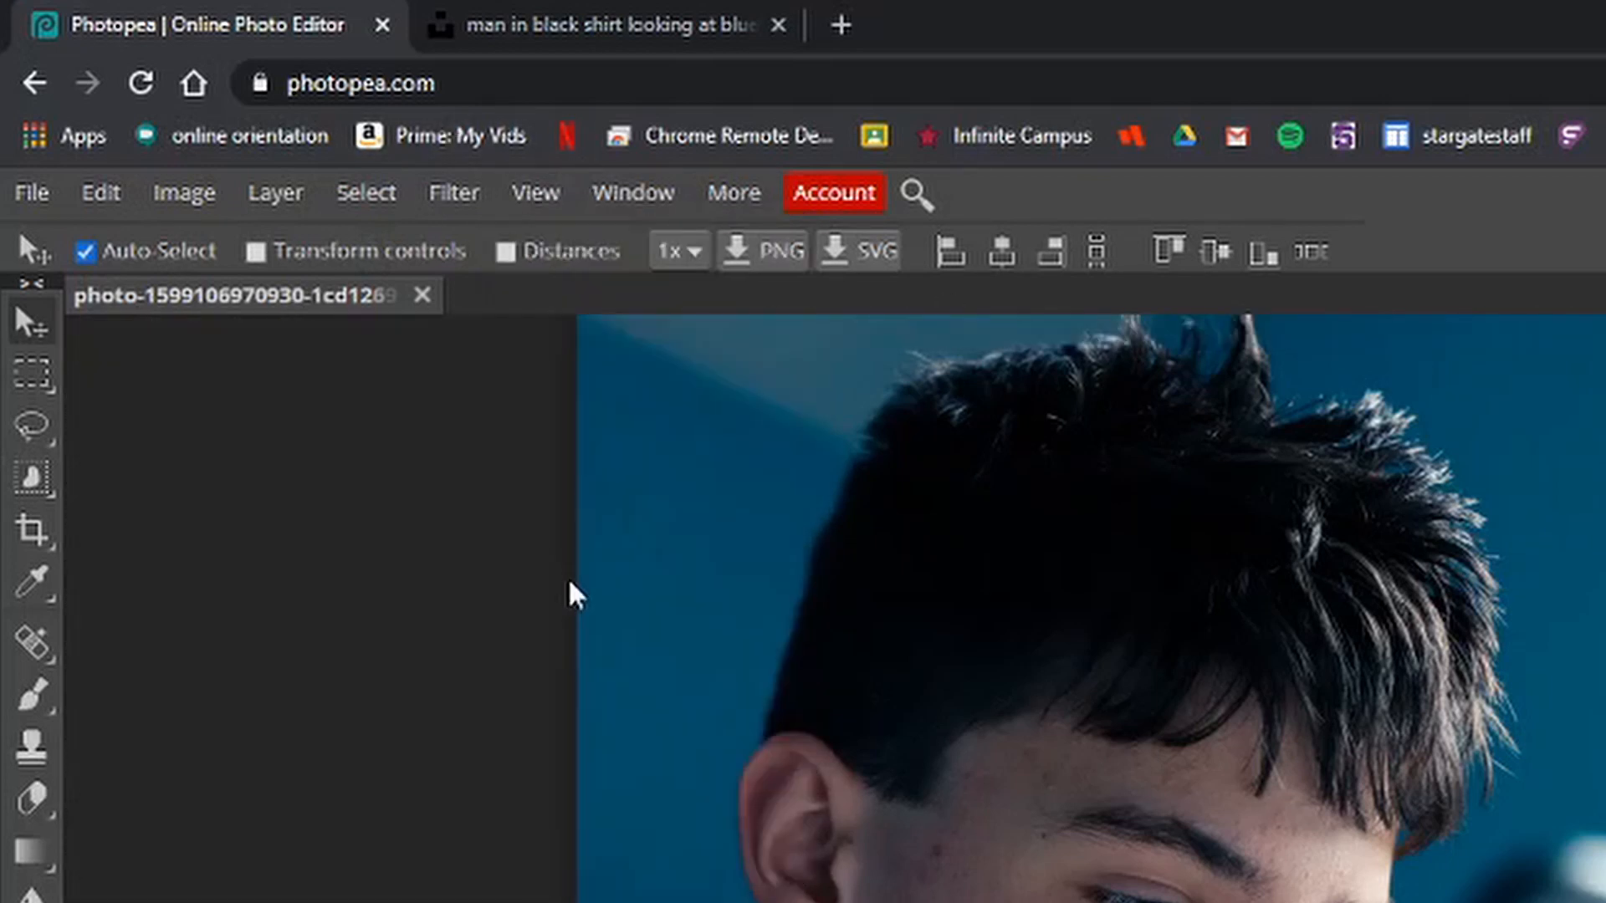
# Show the Color panel, view the neighbouring Swatches and History panels, and close the Color panel again
pyautogui.click(562, 209)
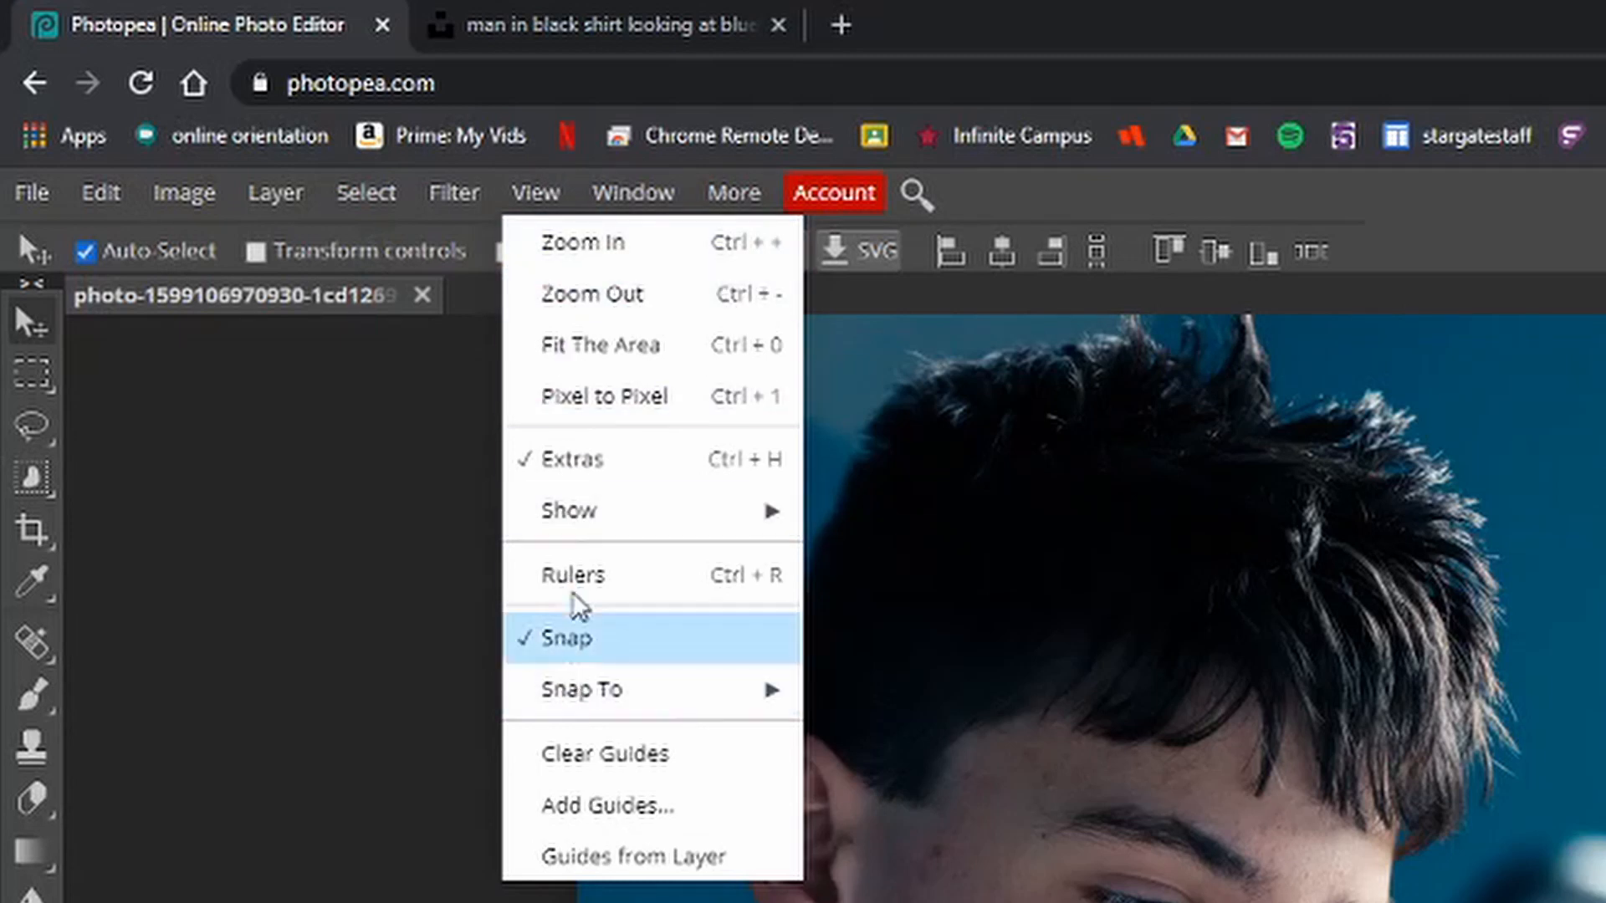
pyautogui.moveTo(639, 201)
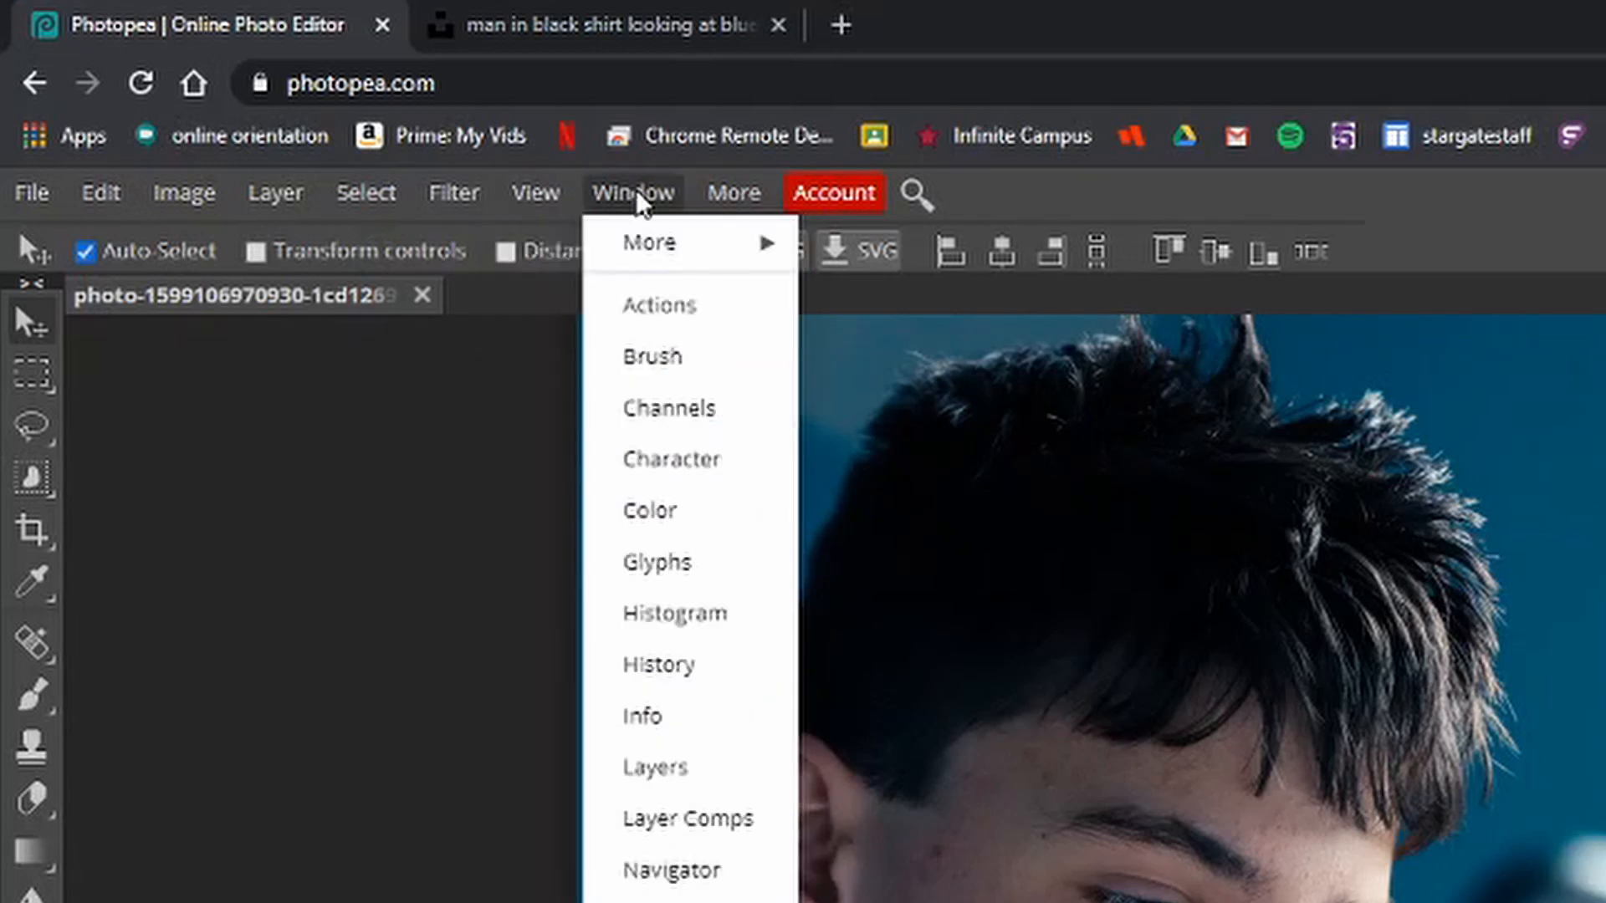
pyautogui.moveTo(651, 240)
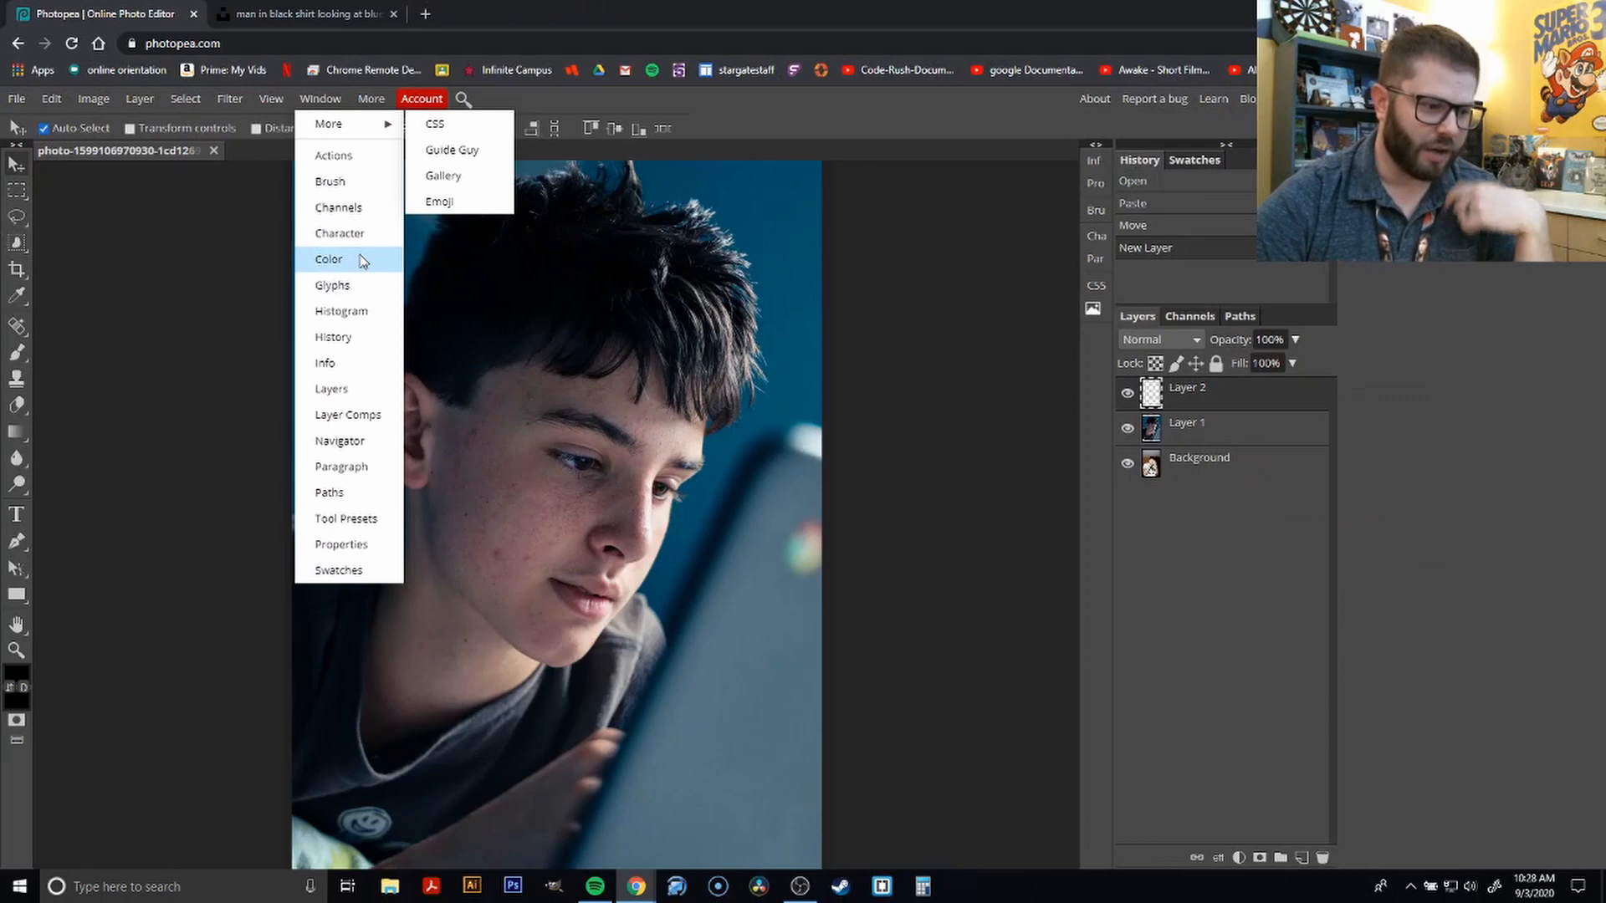
pyautogui.click(591, 438)
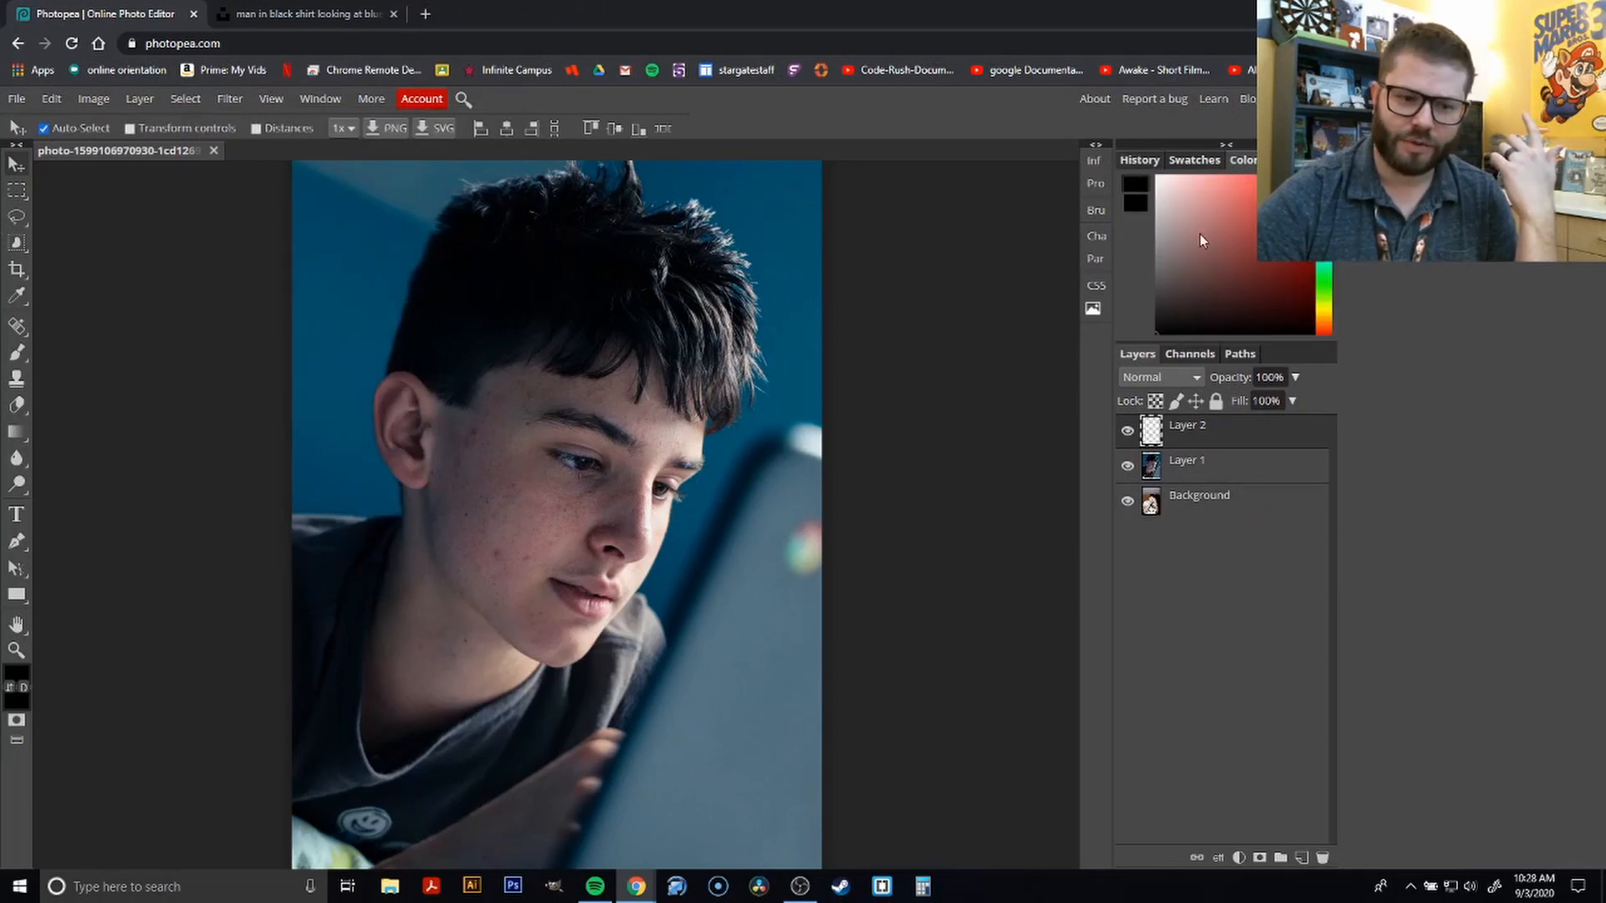
pyautogui.click(1194, 161)
pyautogui.click(1140, 160)
pyautogui.click(1194, 160)
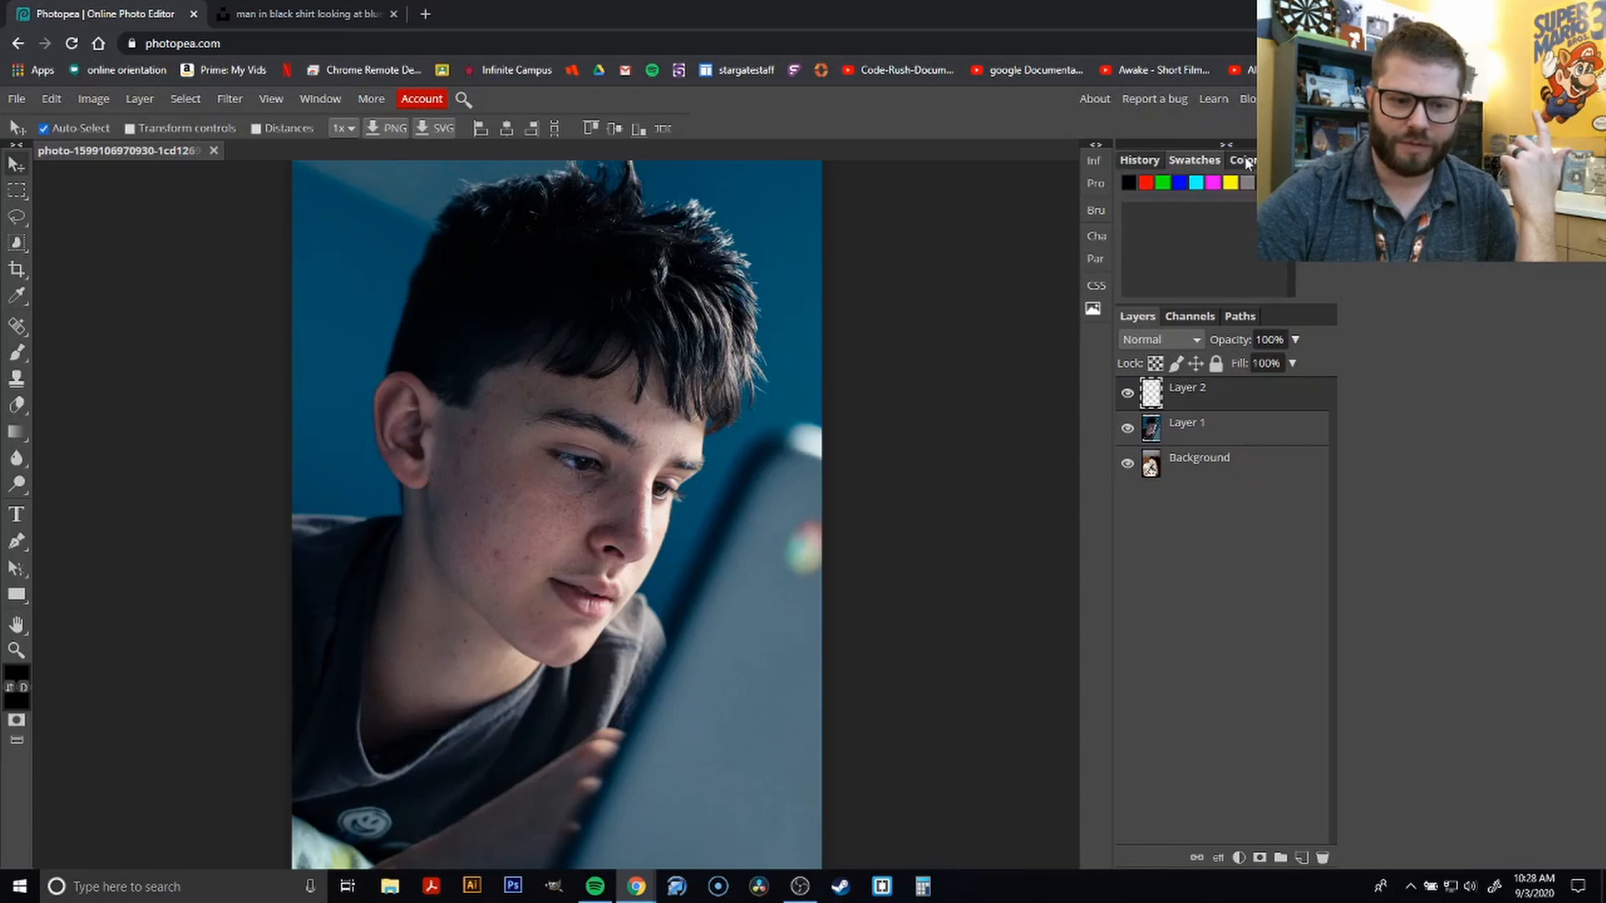
pyautogui.click(1242, 161)
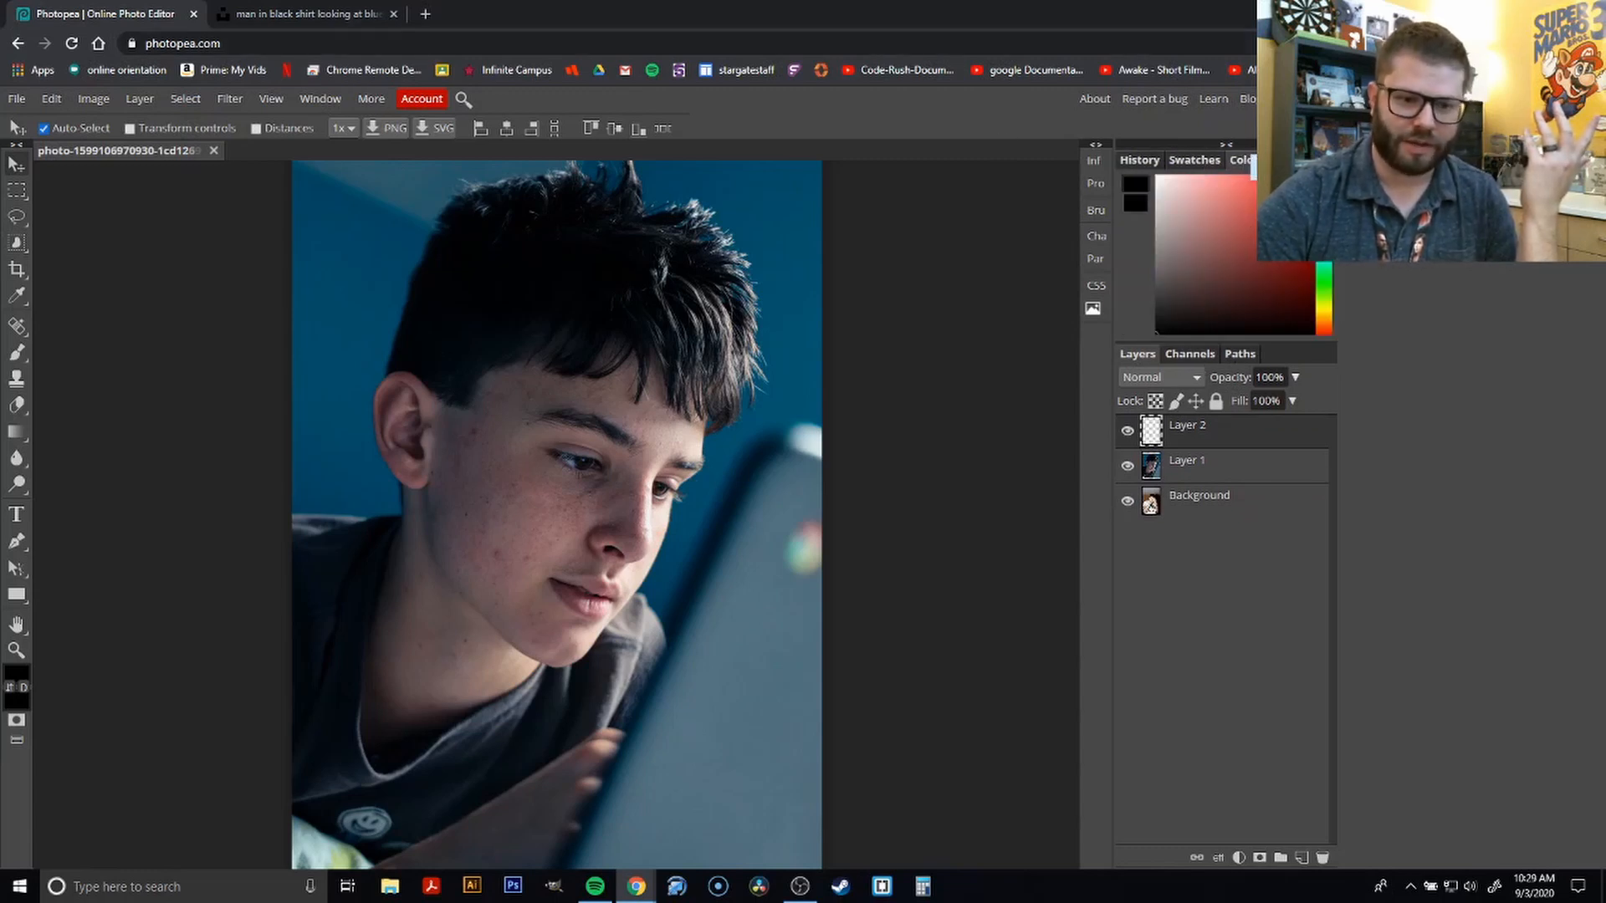
pyautogui.click(1263, 168)
# Reopen the Color panel beside History and Swatches
pyautogui.click(336, 100)
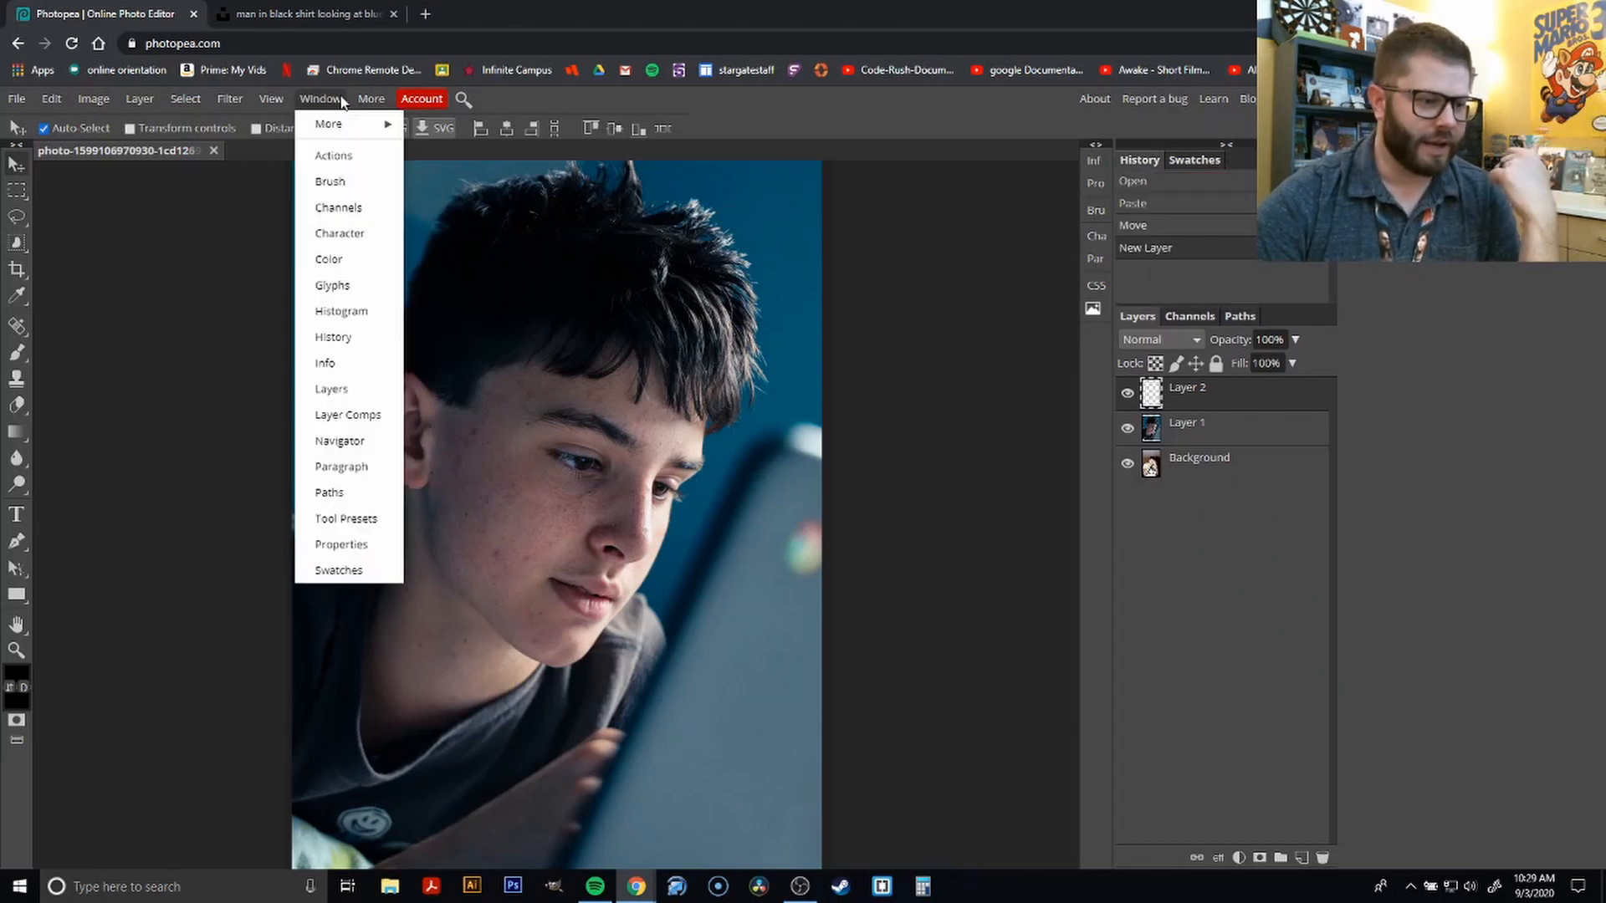
pyautogui.click(335, 260)
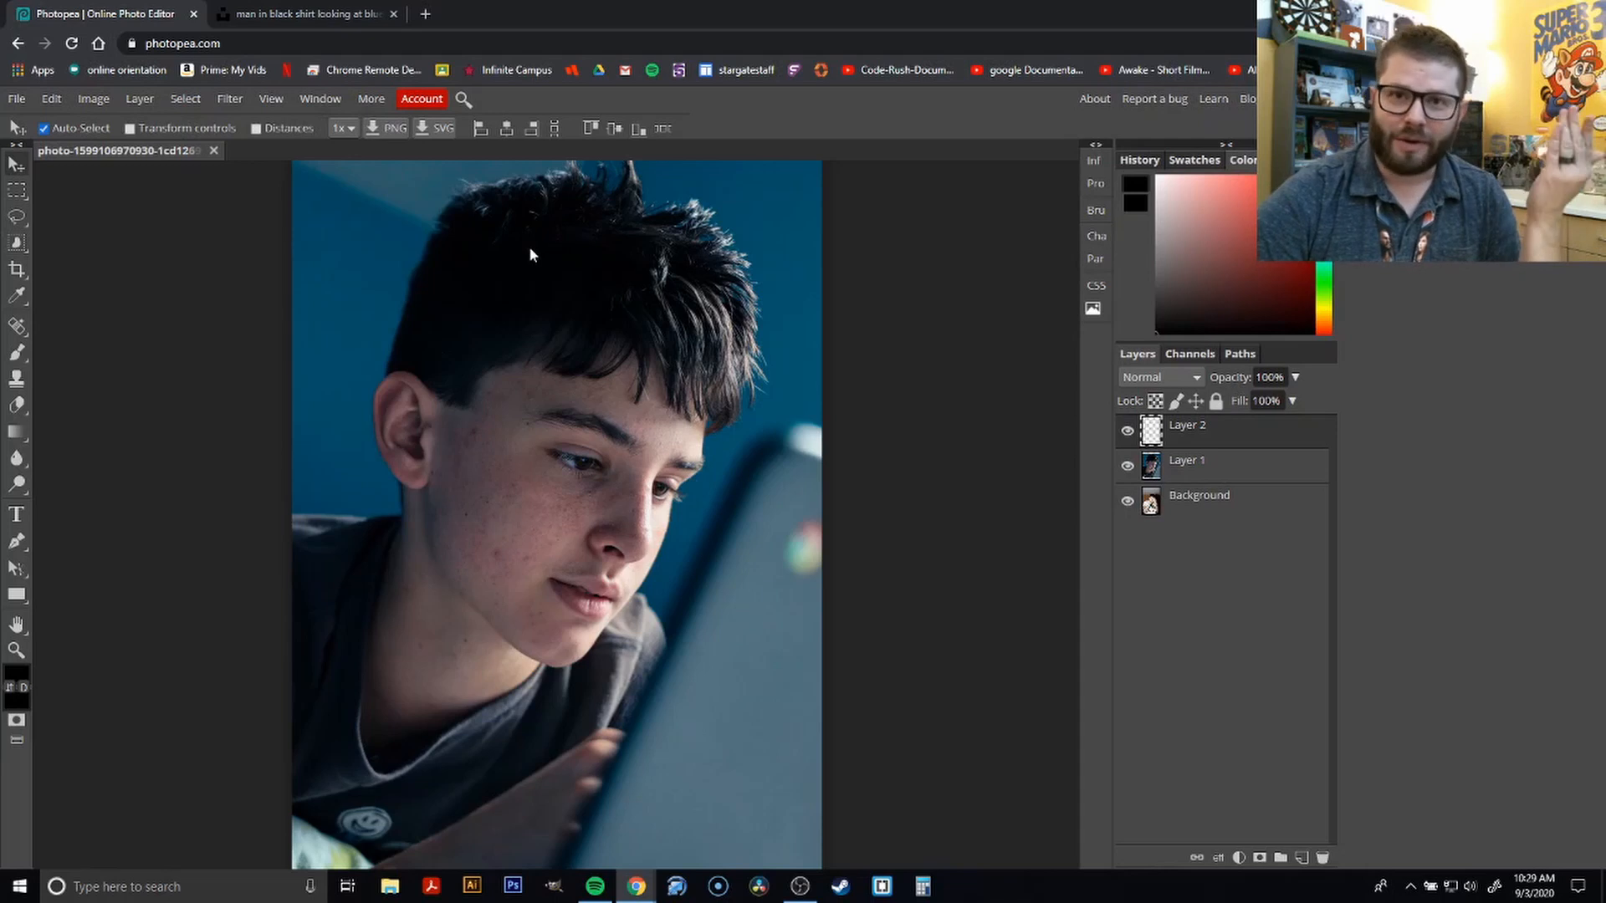
# Look over the interface language and theme choices without changing either
pyautogui.click(381, 103)
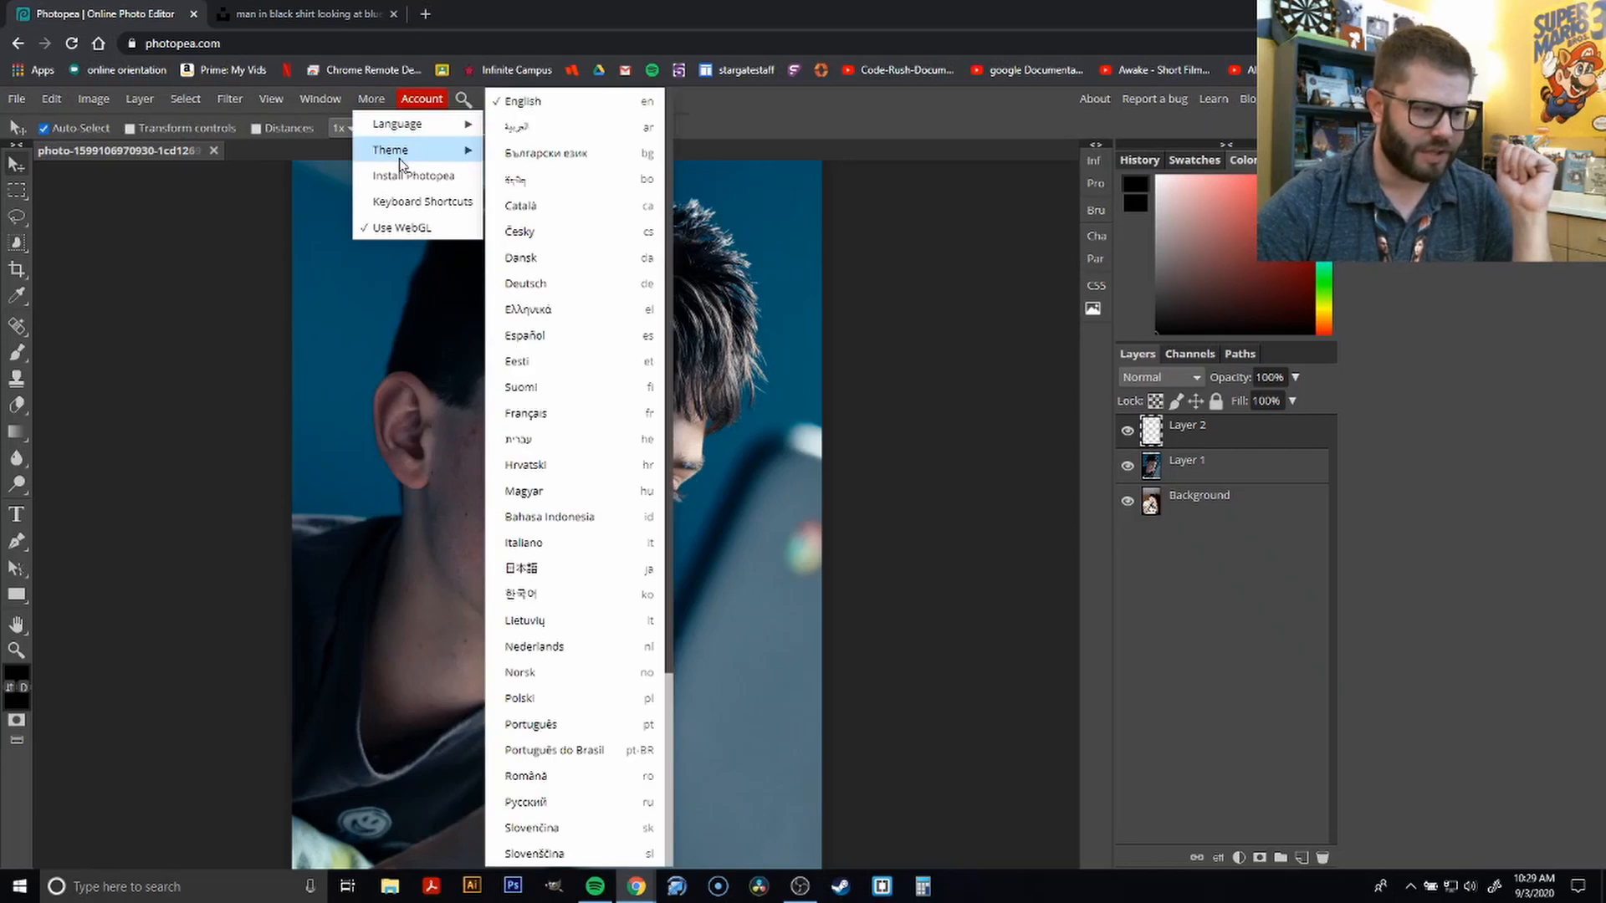
pyautogui.moveTo(401, 150)
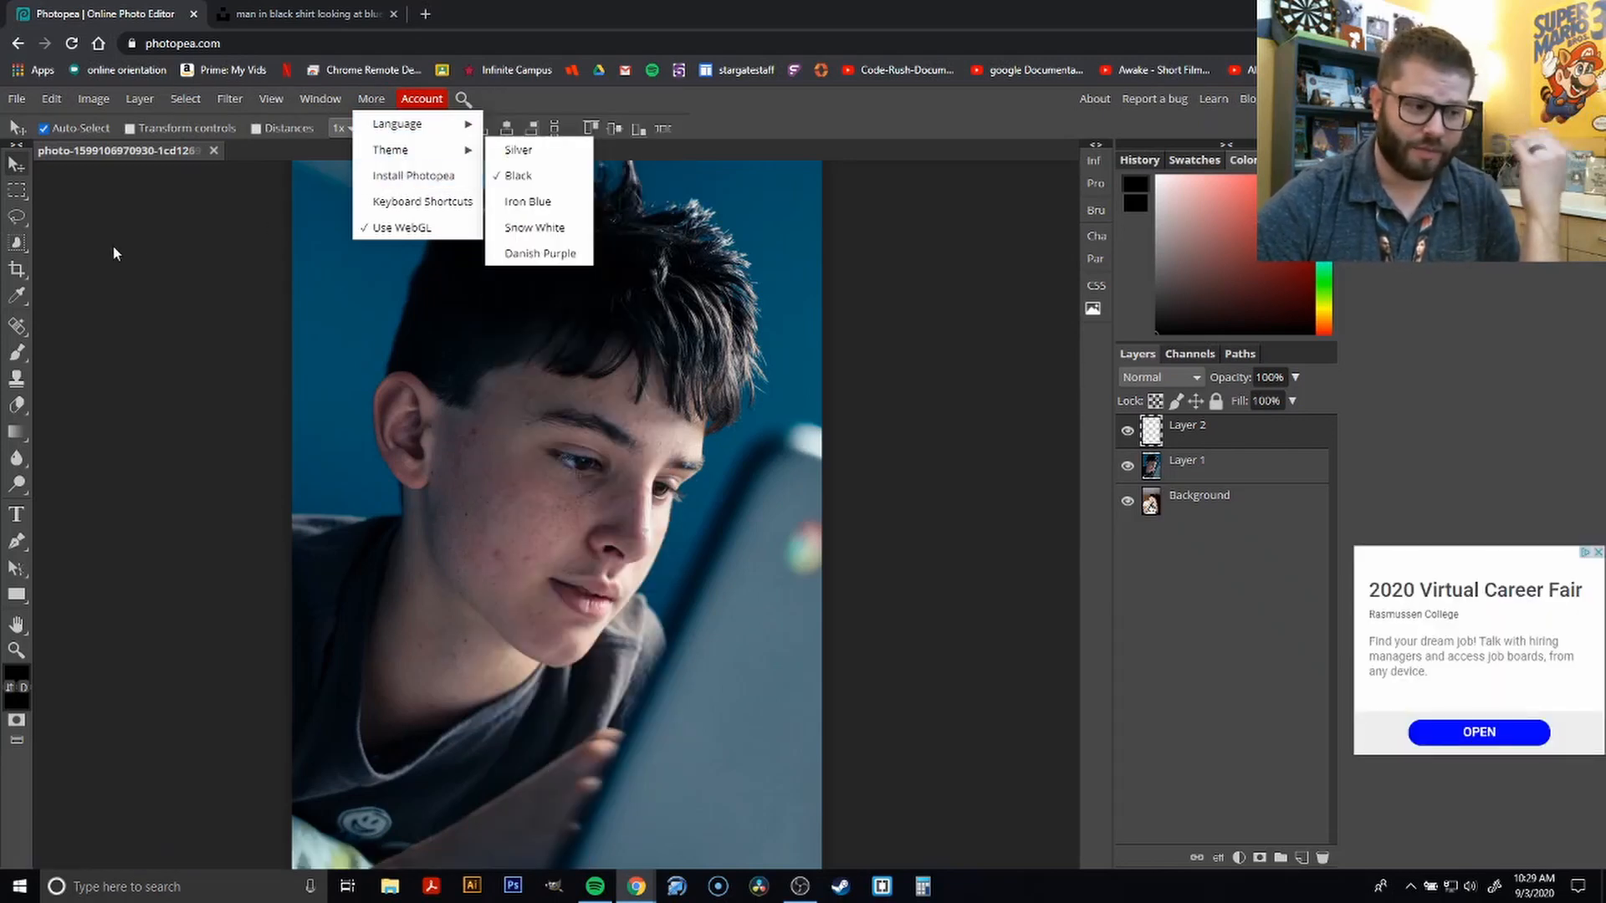
pyautogui.click(189, 239)
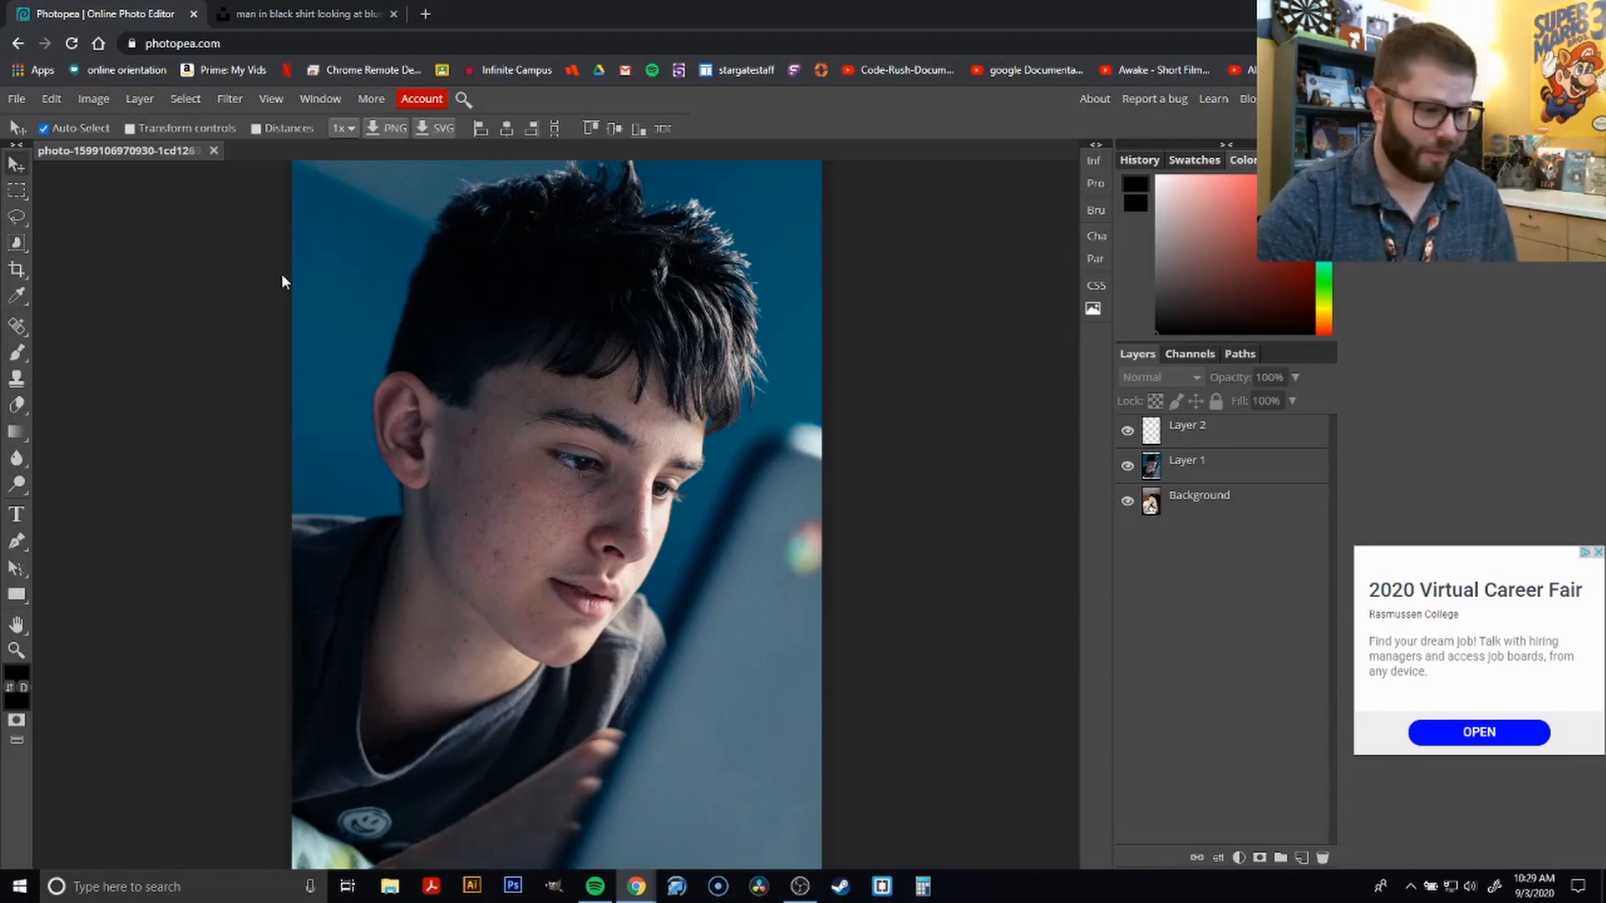
# Rename Layer 1, the photo of the boy with the laptop, as Boy
pyautogui.hotkey('ctrl', '-')
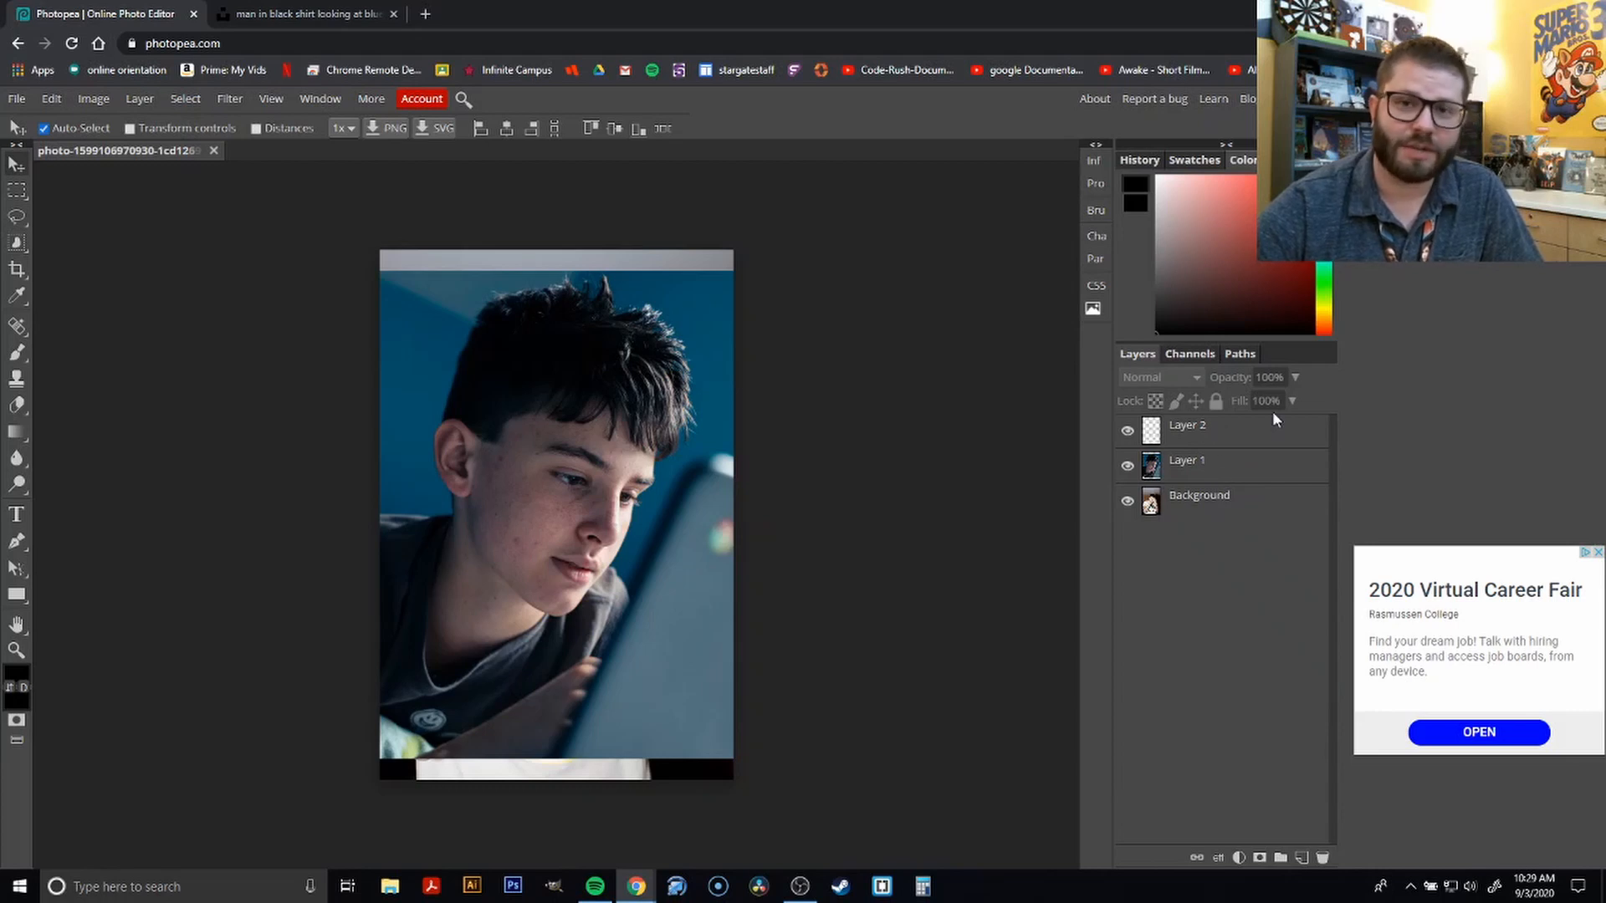
pyautogui.click(1248, 496)
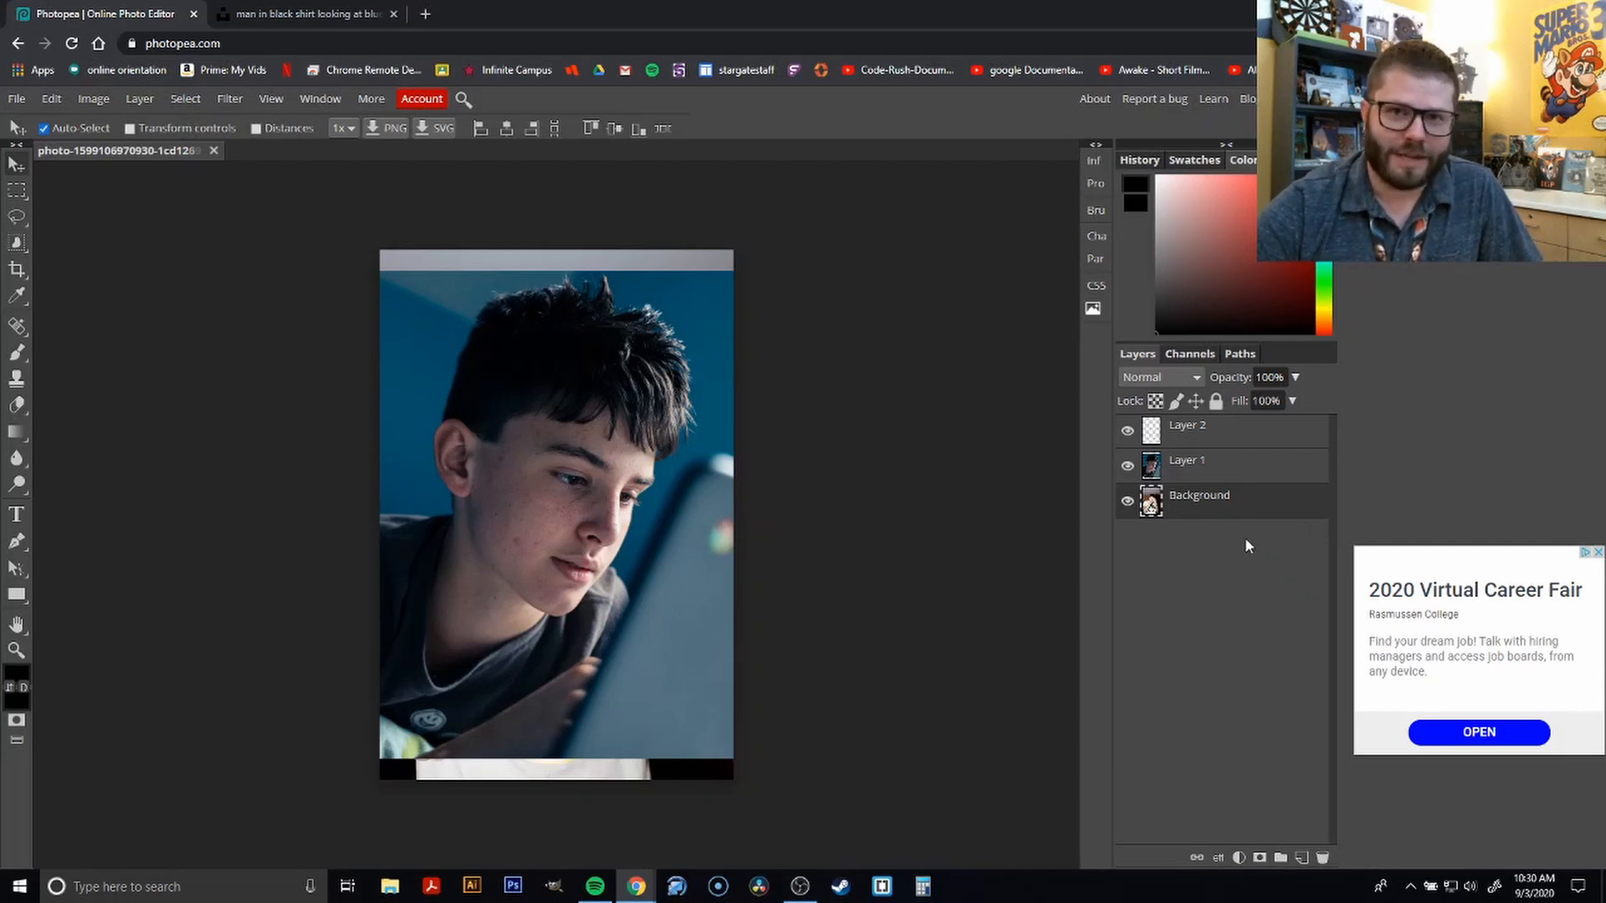
pyautogui.click(1190, 469)
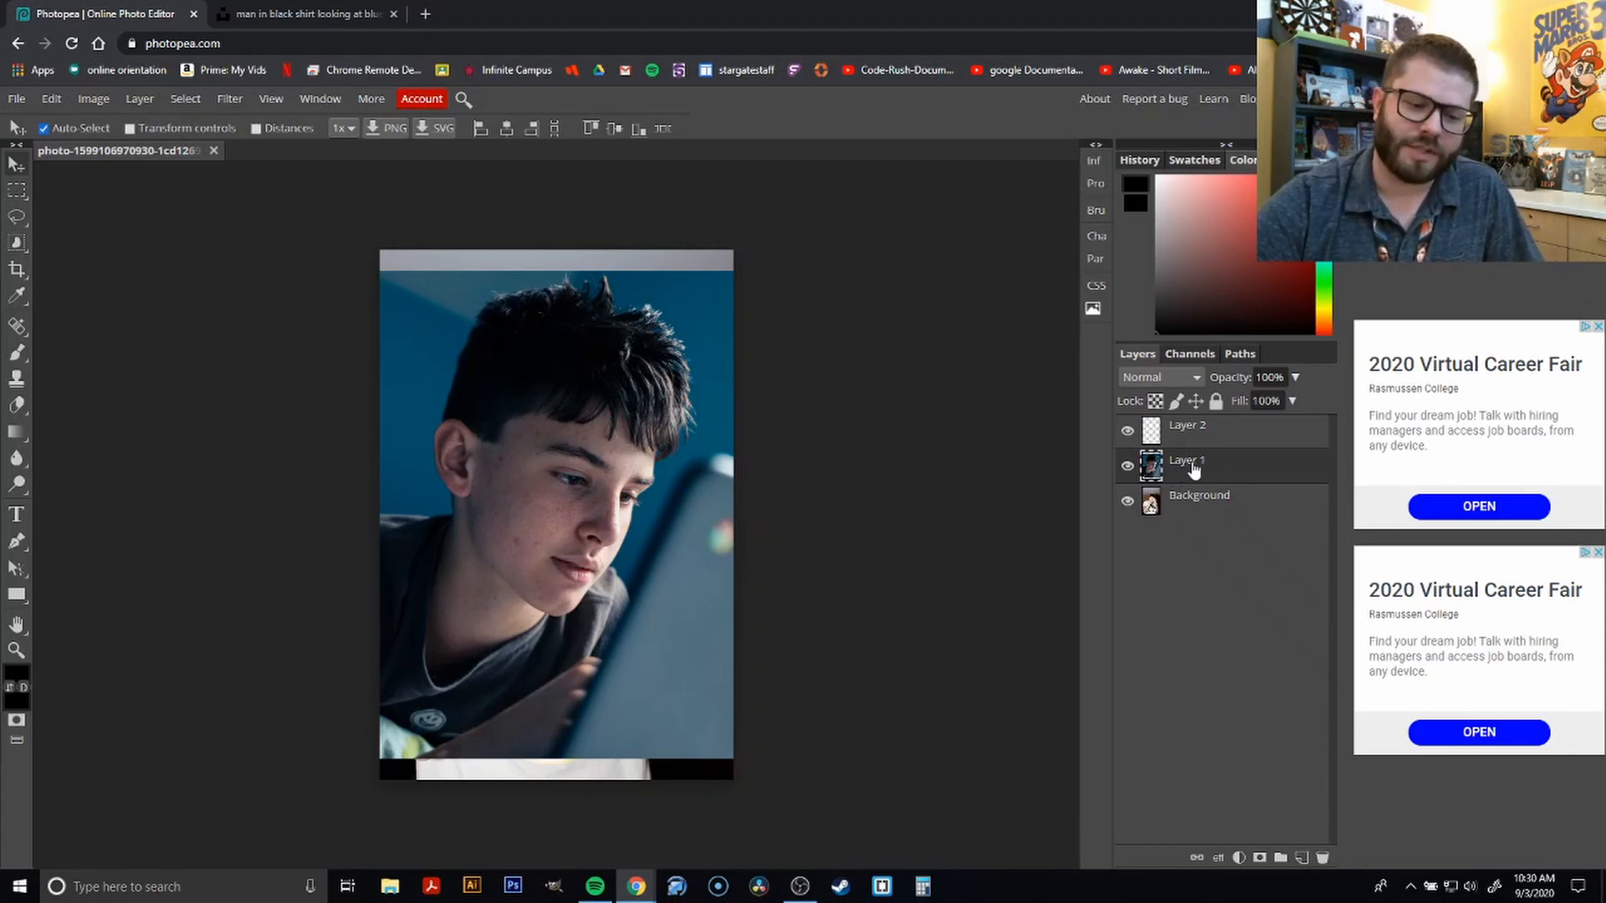
pyautogui.doubleClick(1192, 465)
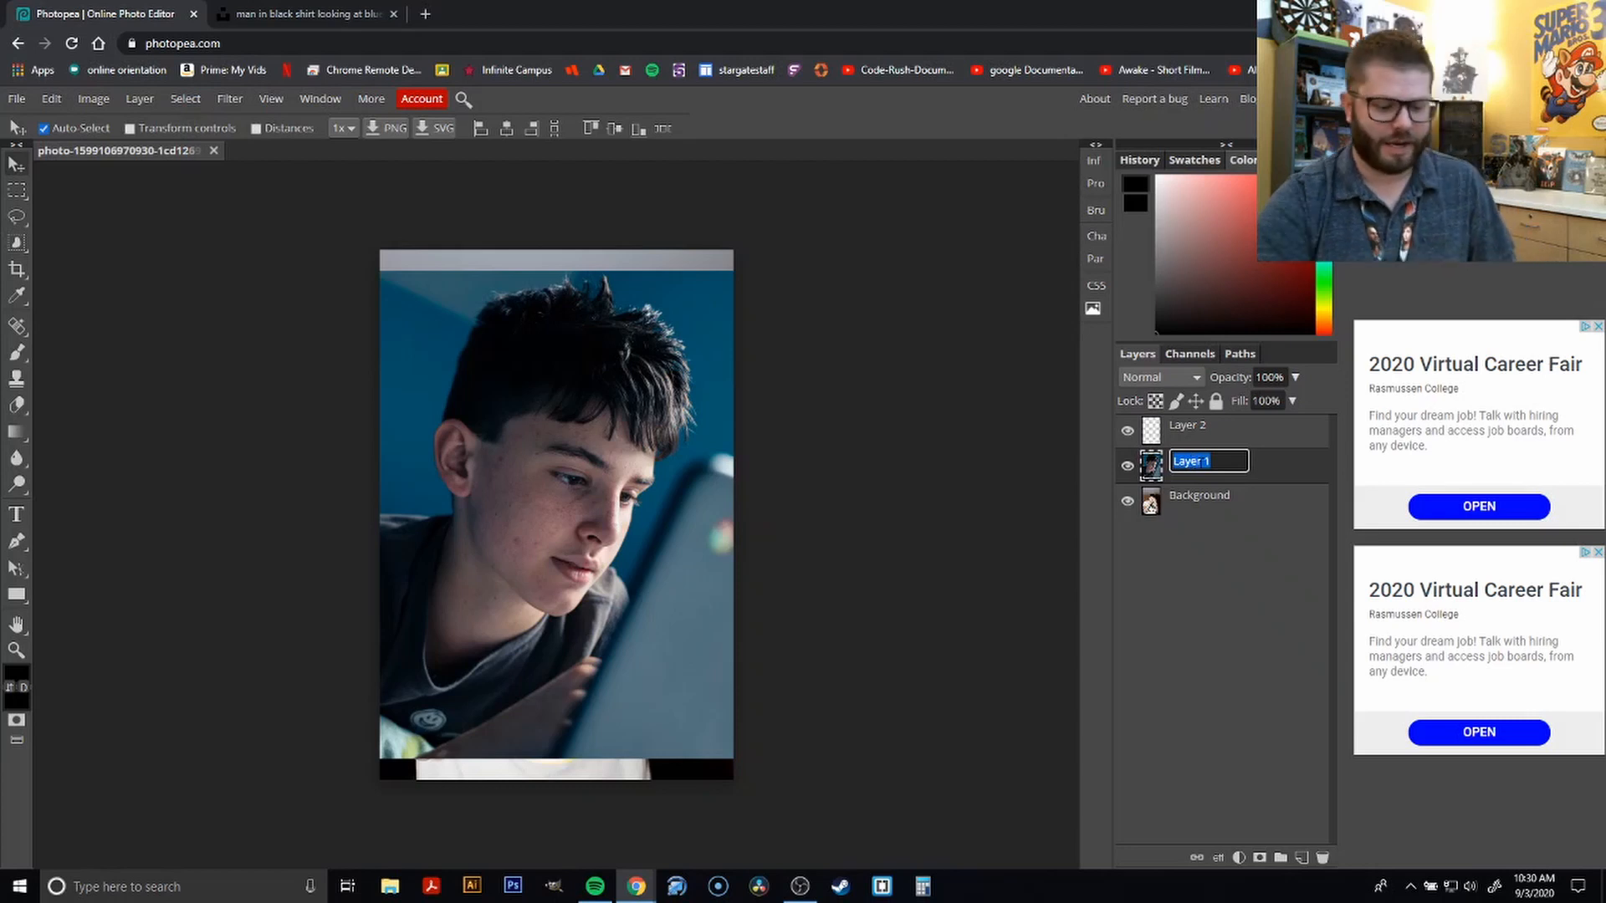
pyautogui.write('B')
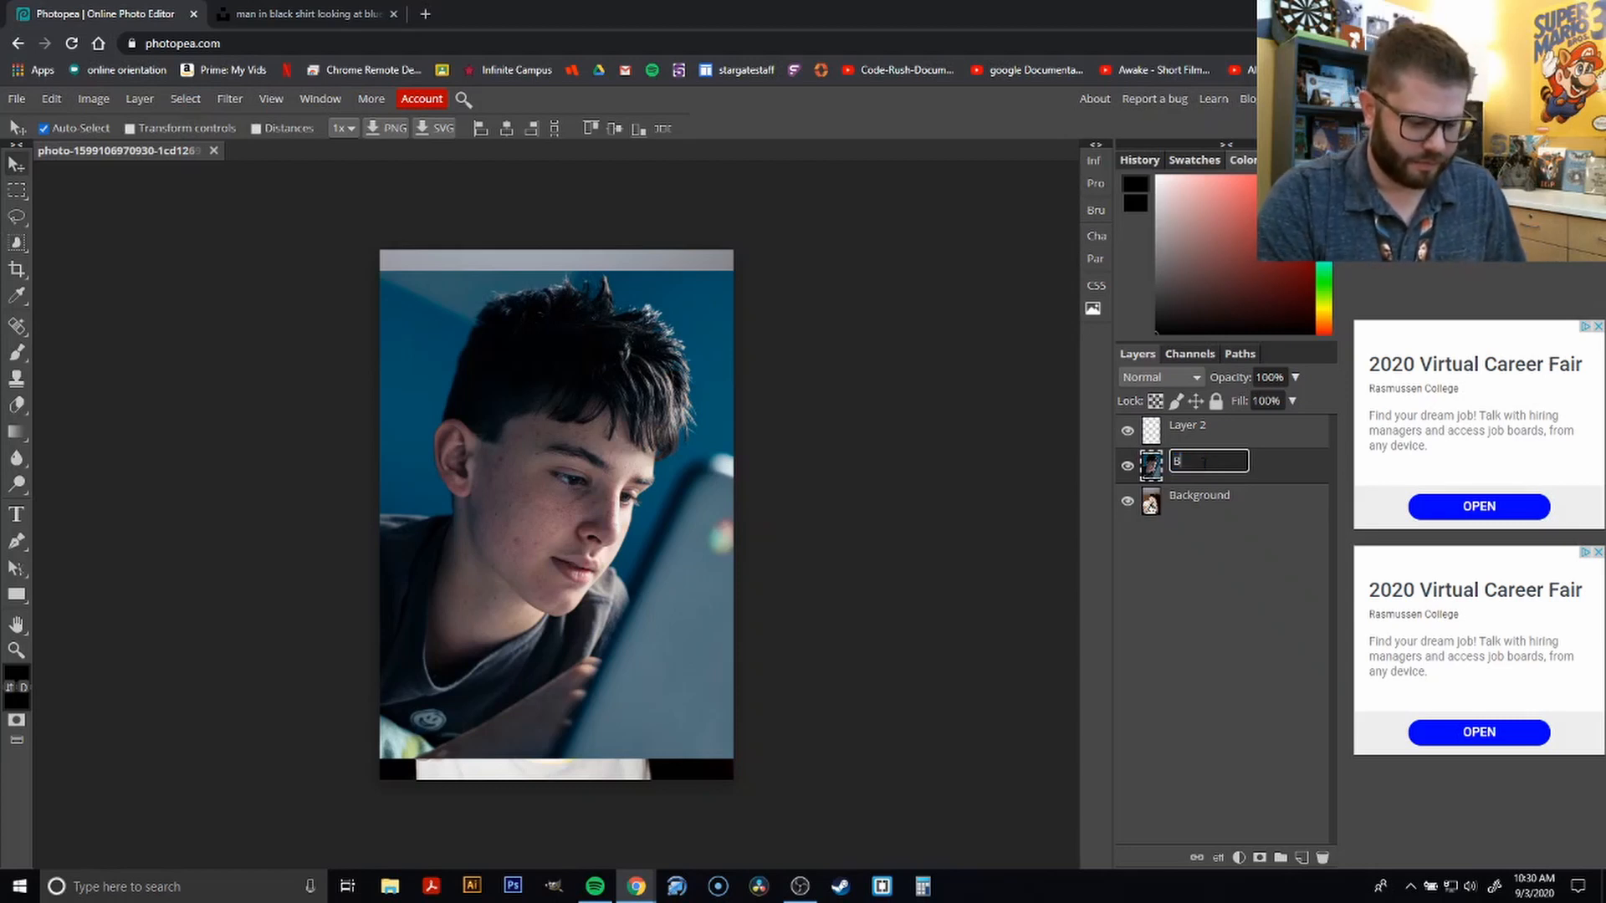
pyautogui.write('oy')
pyautogui.press('Return')
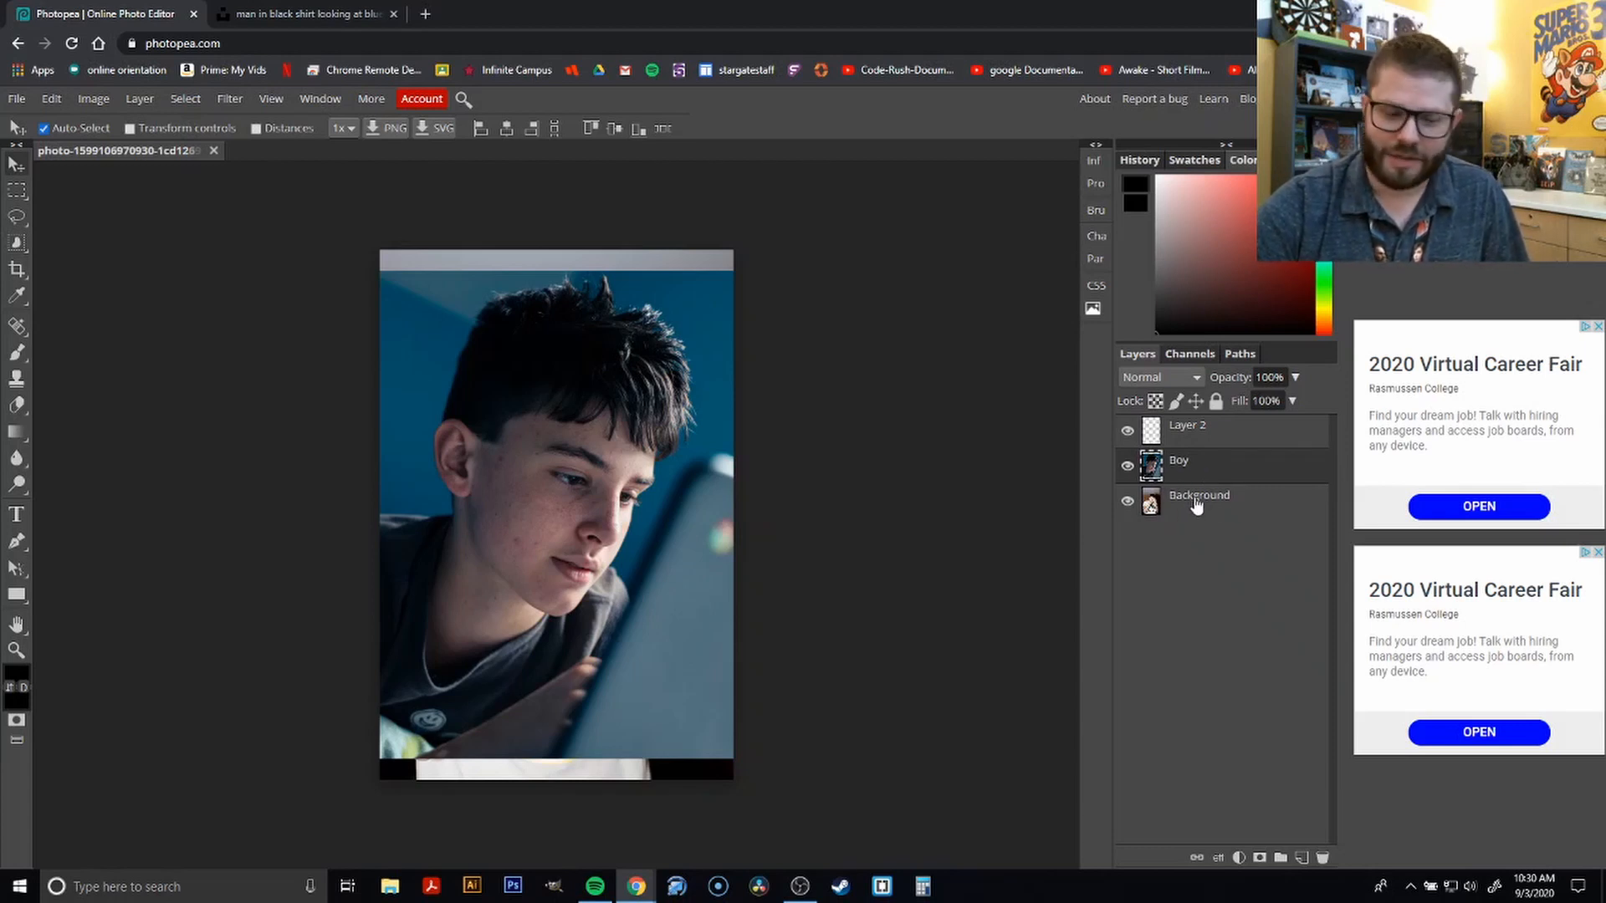
# Rename the Background layer as Tattoo and delete the empty Layer 2
pyautogui.click(1198, 502)
pyautogui.doubleClick(1175, 499)
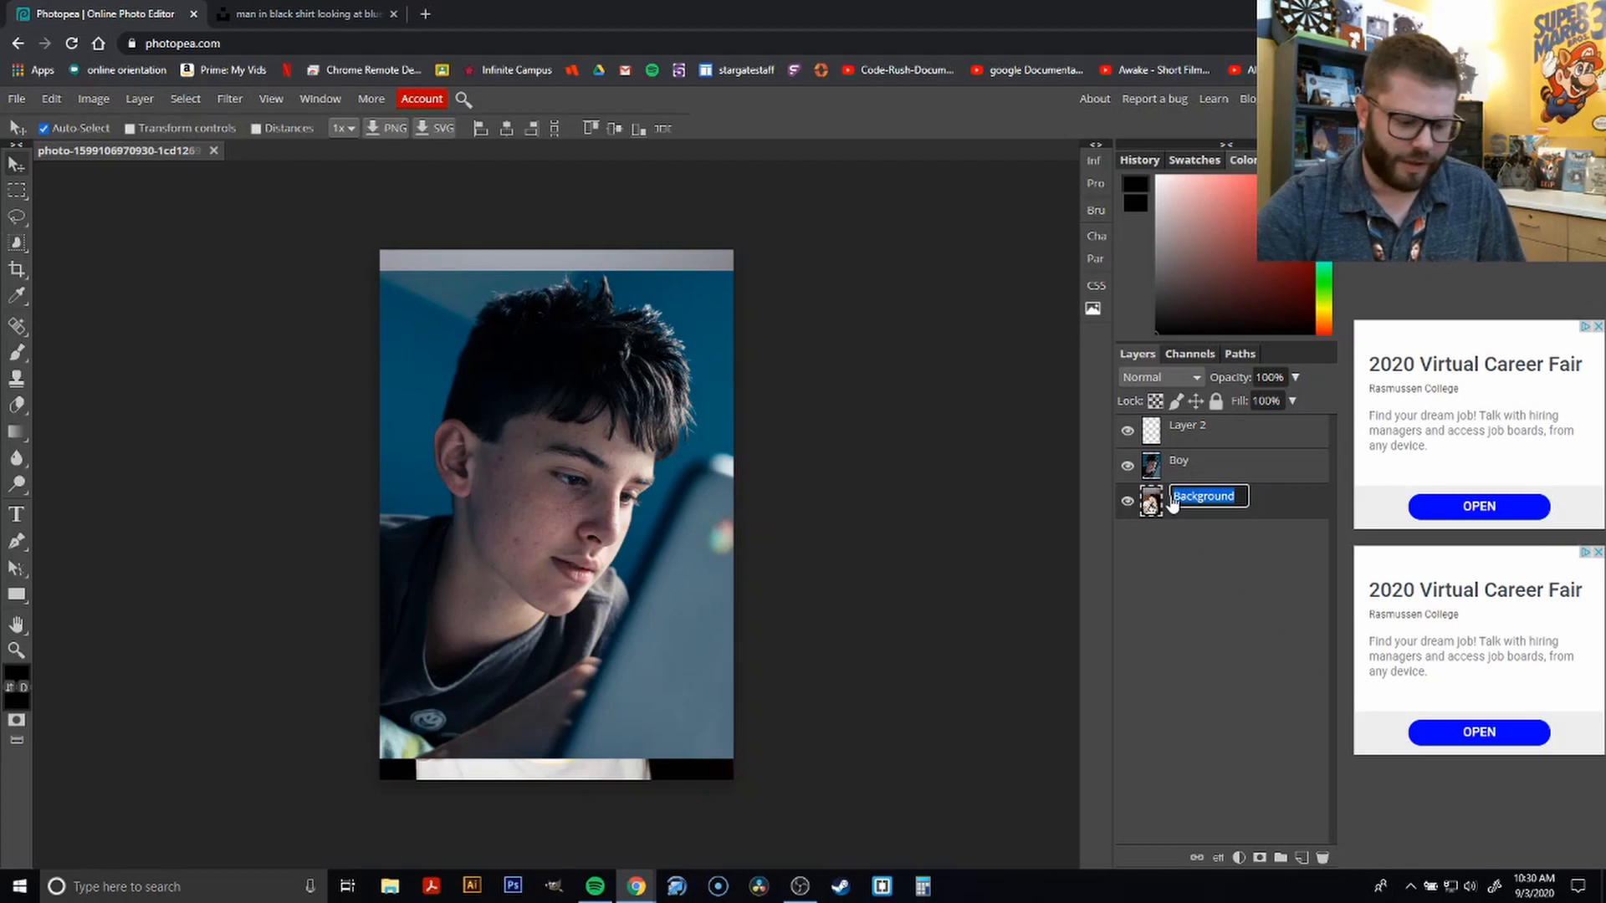
pyautogui.write('Tattoo')
pyautogui.press('Return')
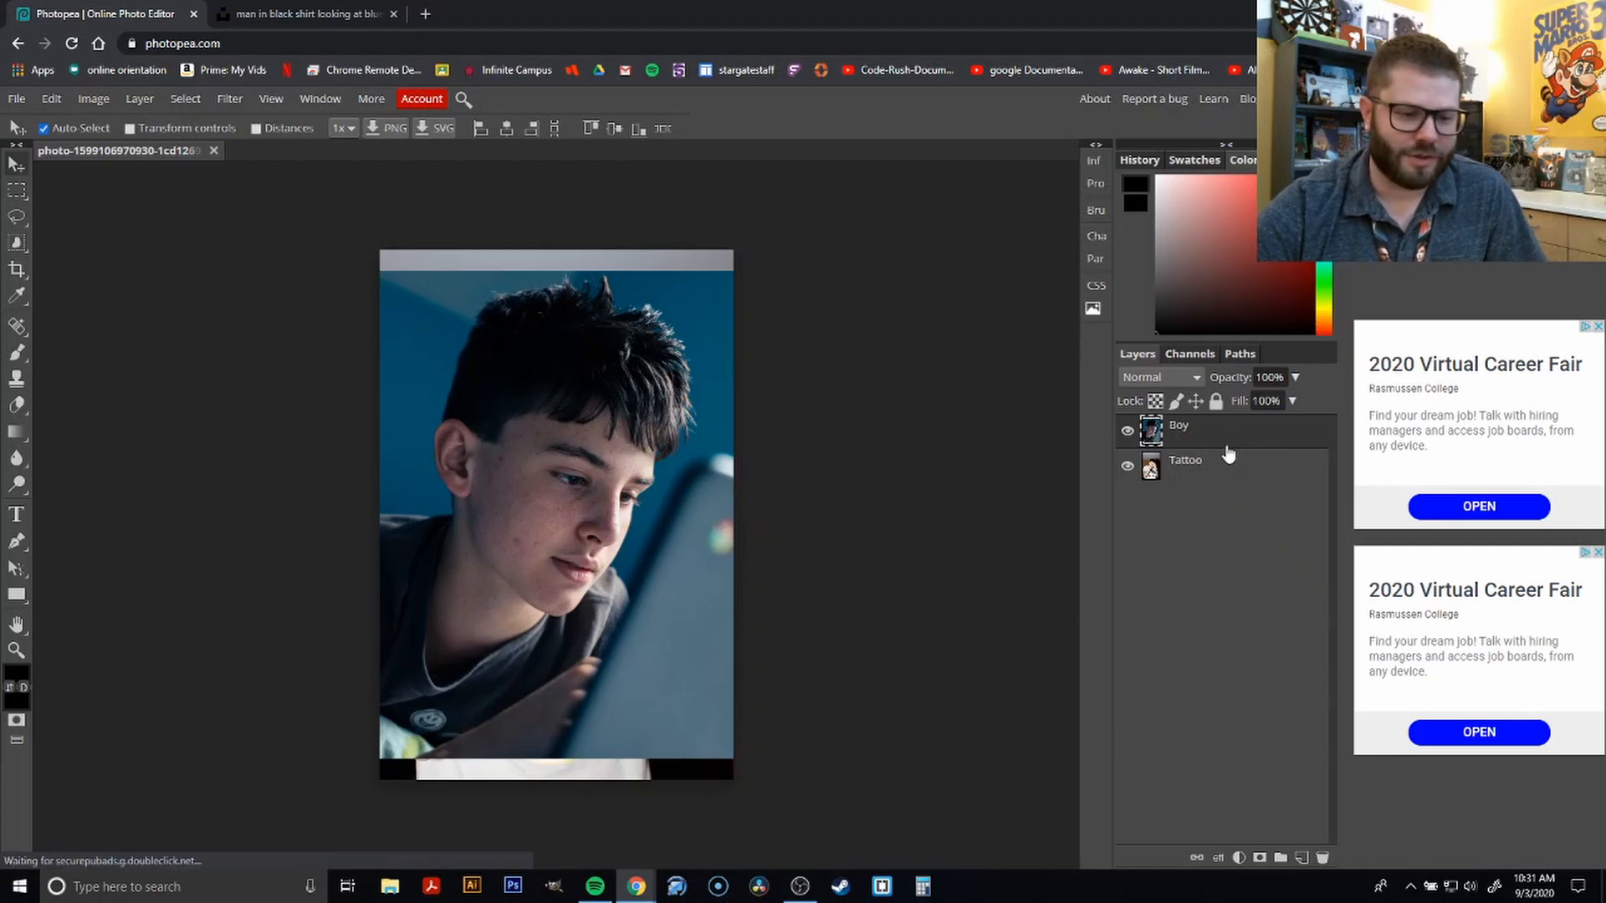
# Select the Boy layer and move its photo slightly up to the canvas's upper edge
pyautogui.click(1227, 458)
pyautogui.click(1223, 441)
pyautogui.click(1250, 478)
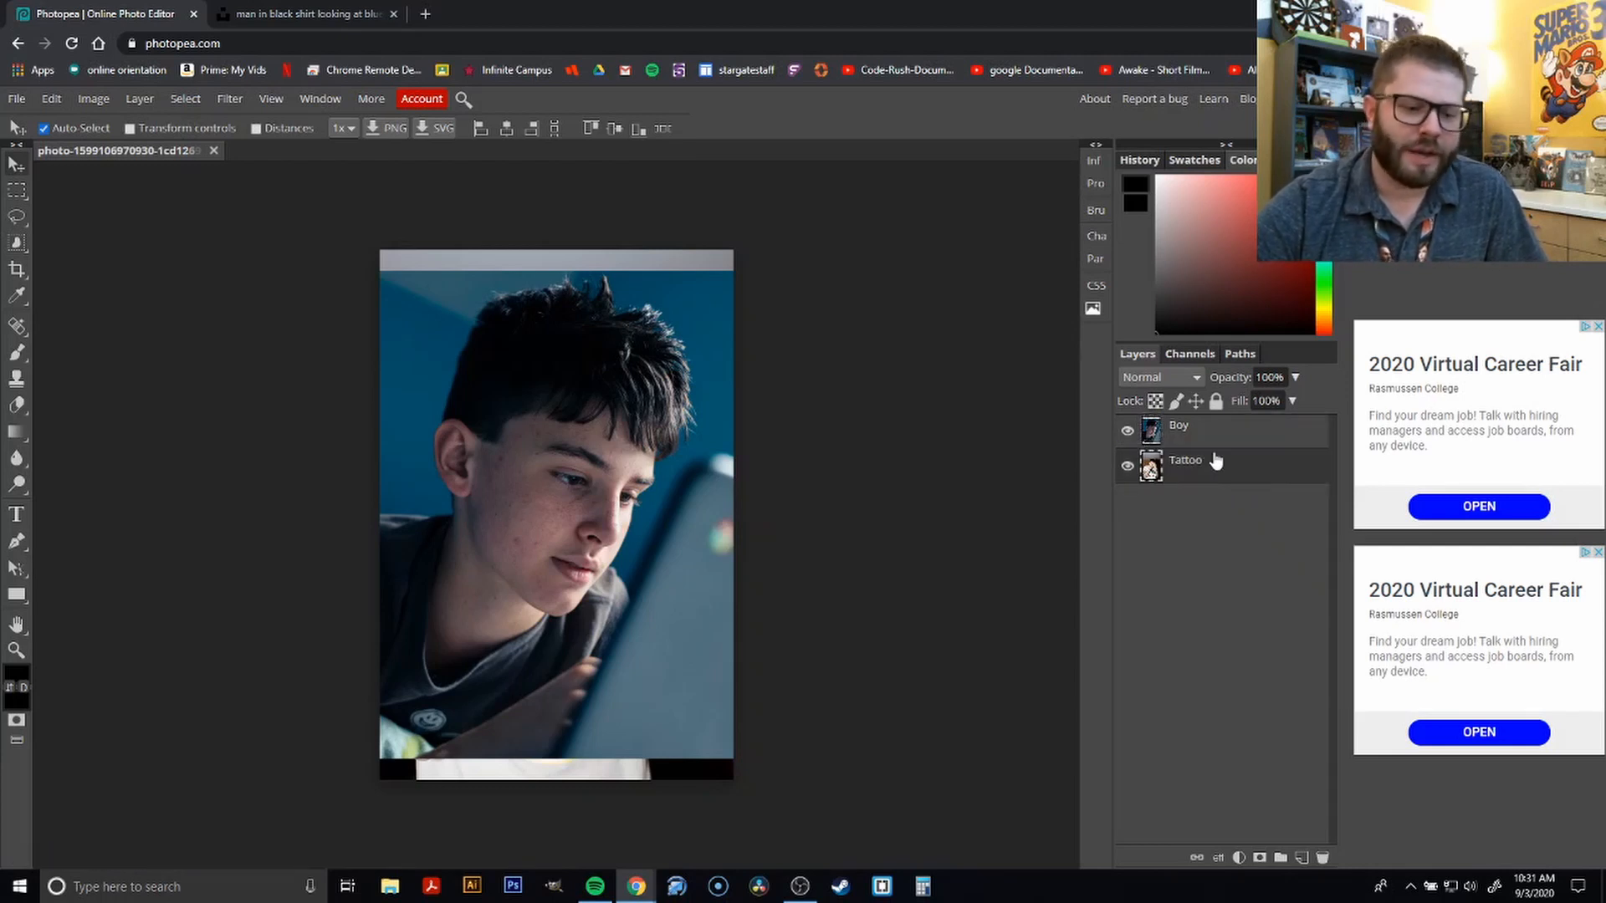
pyautogui.click(1244, 441)
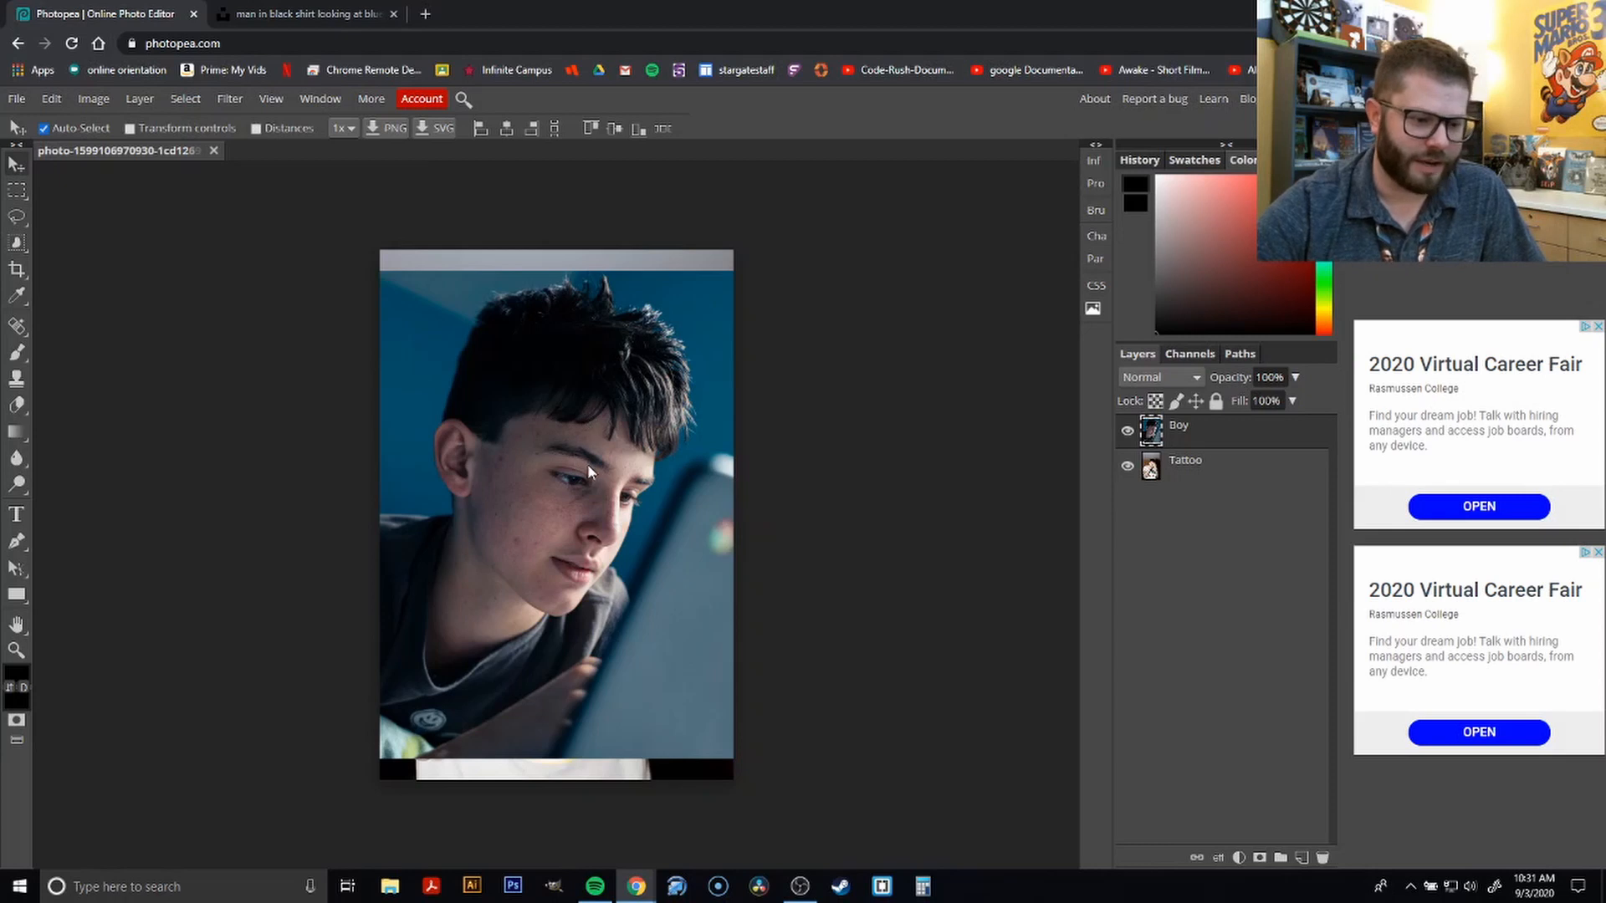
pyautogui.moveTo(588, 472); pyautogui.dragTo(554, 457)
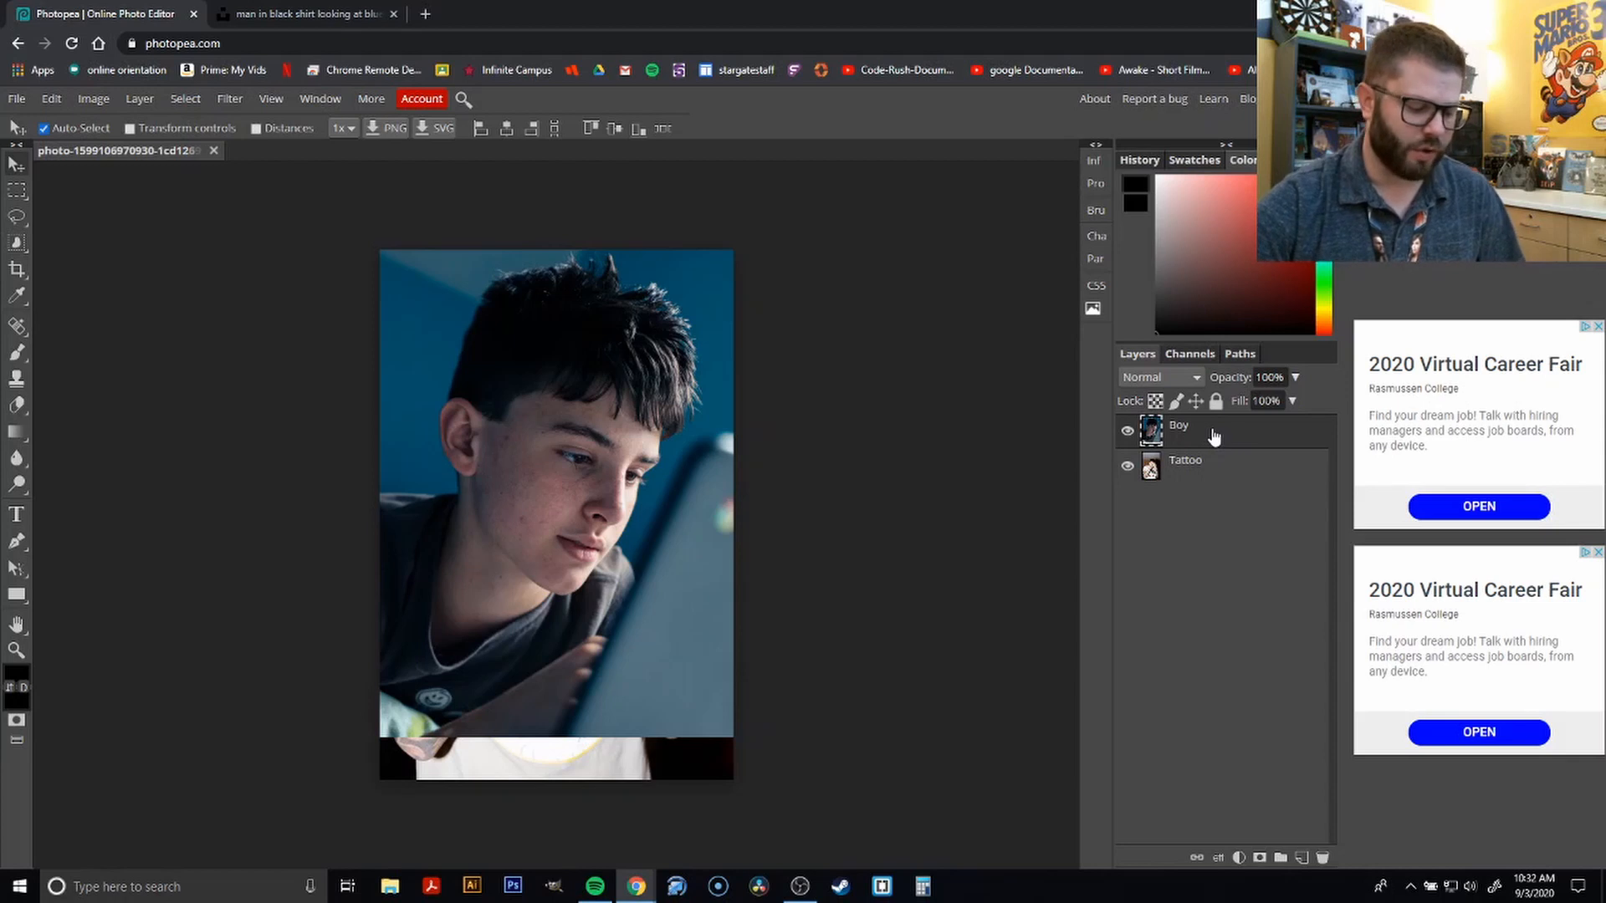
# Scale the Boy layer proportionally to about 58% and move it up over the tattooed man's face and chest
pyautogui.hotkey('ctrl', 't')
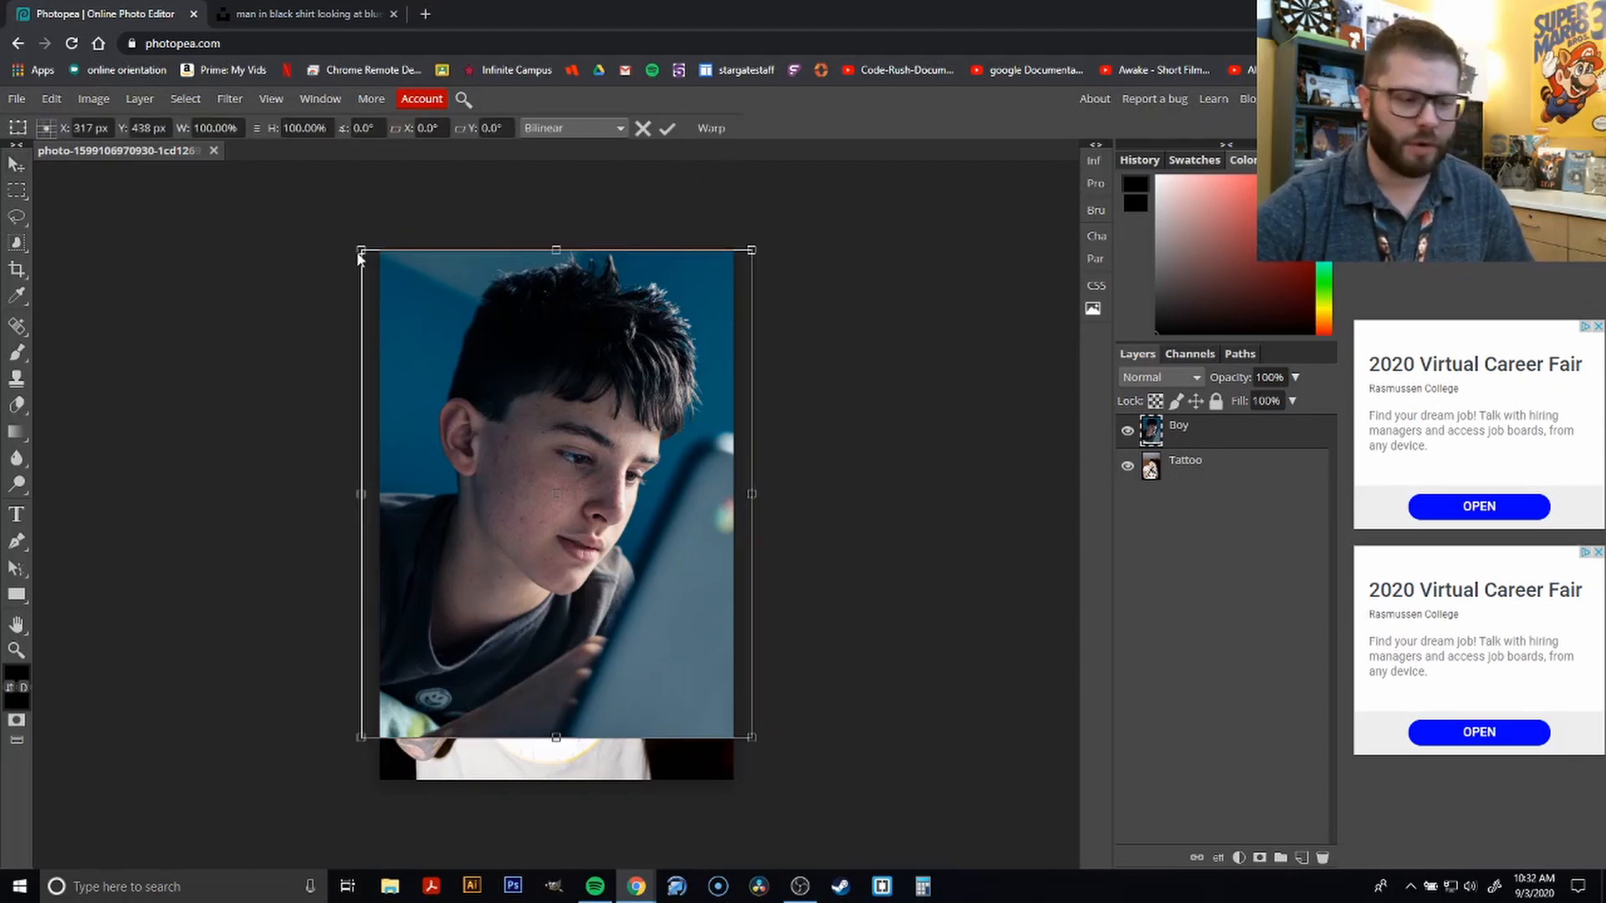
pyautogui.moveTo(360, 249); pyautogui.dragTo(577, 329)
pyautogui.moveTo(578, 335); pyautogui.dragTo(523, 325)
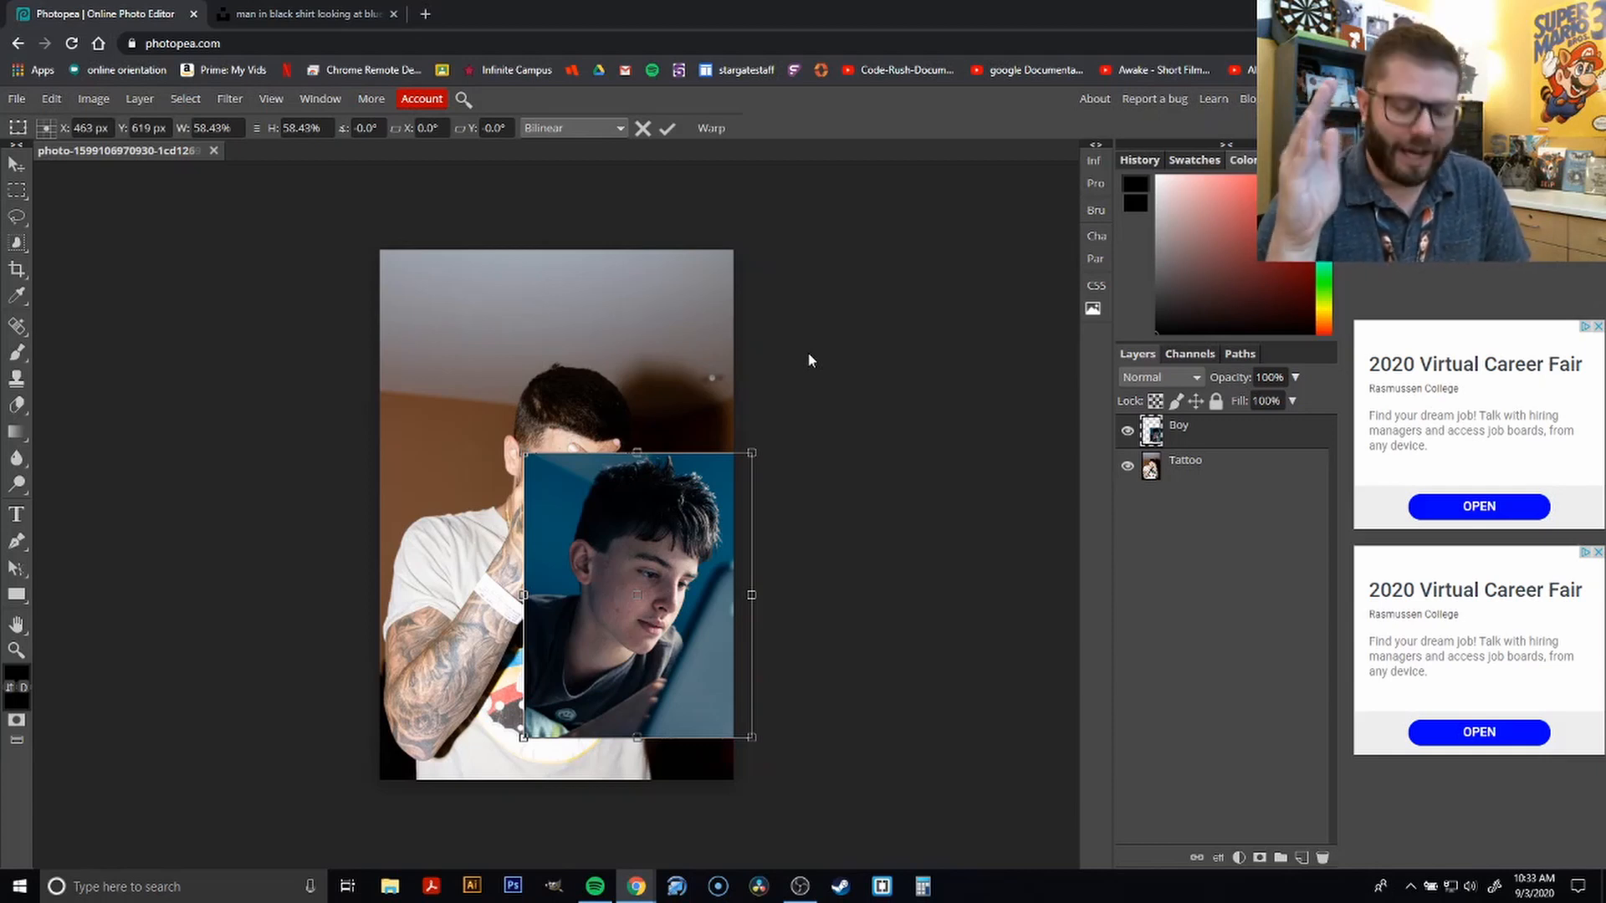
pyautogui.press('Return')
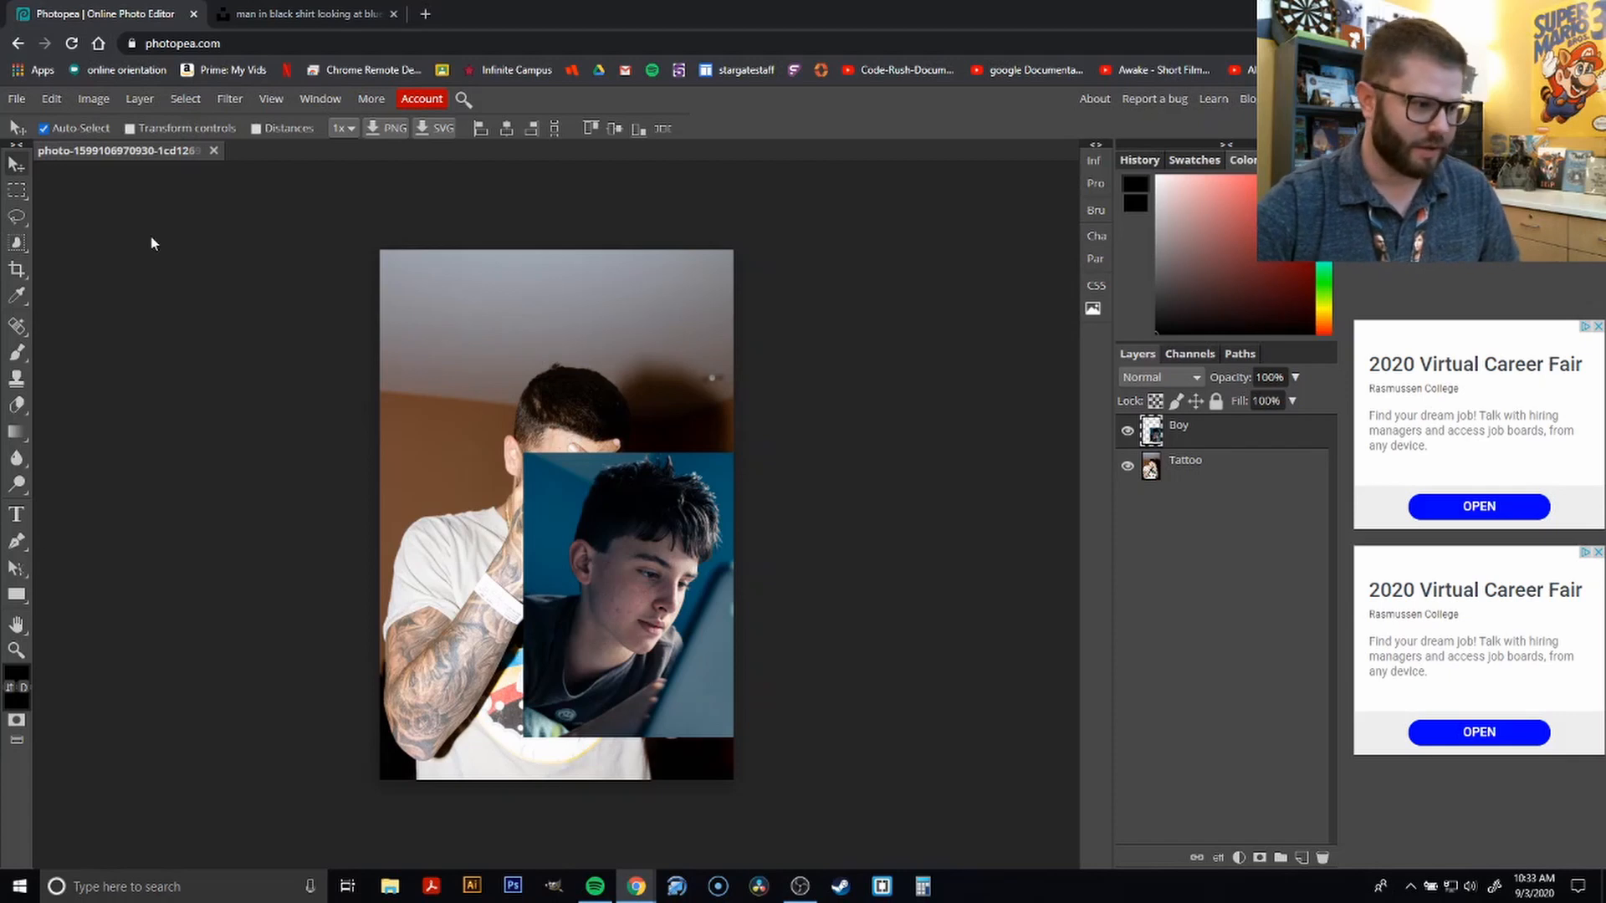
pyautogui.moveTo(574, 513); pyautogui.dragTo(504, 418)
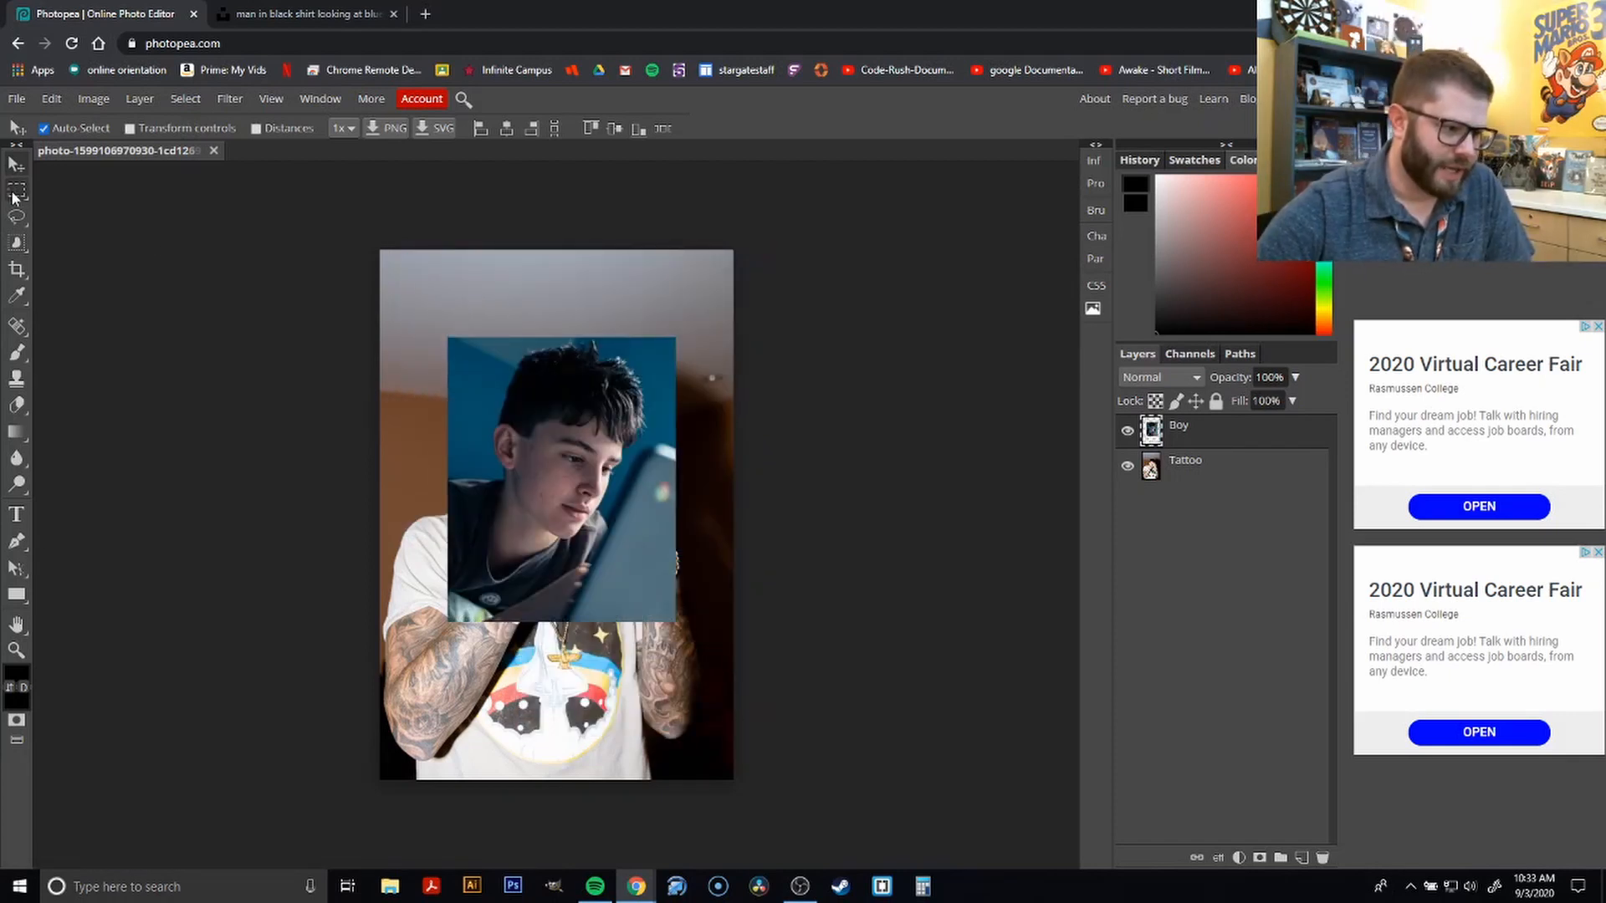
# Look over the Rectangle Select and Ellipse Select tools and switch to the lasso selection tool
pyautogui.click(17, 194)
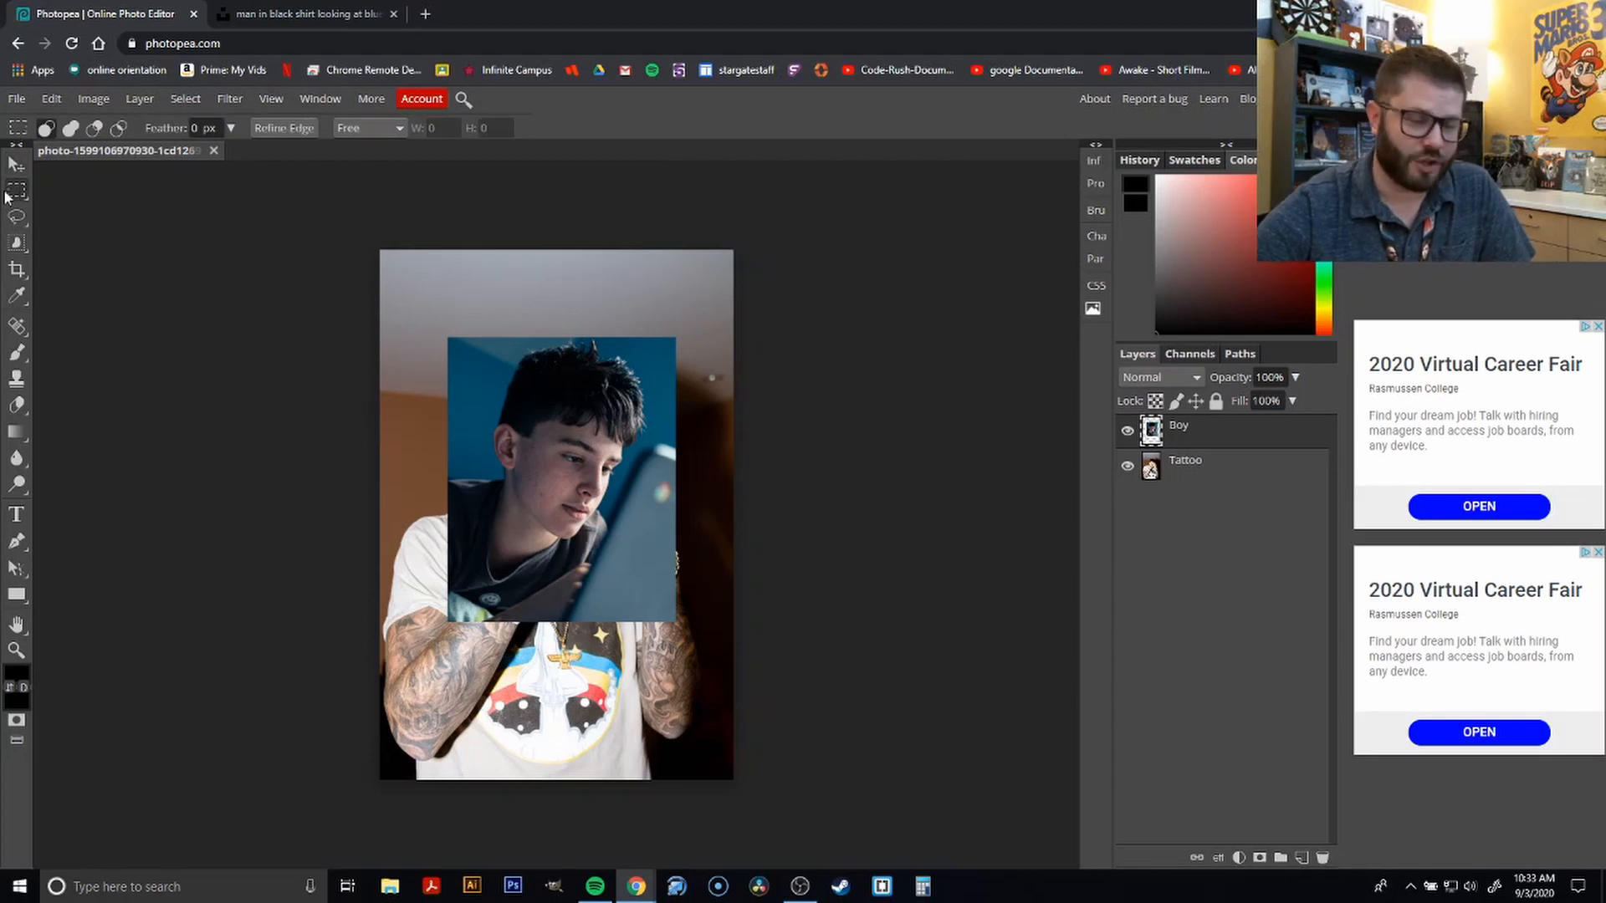
pyautogui.click(22, 194)
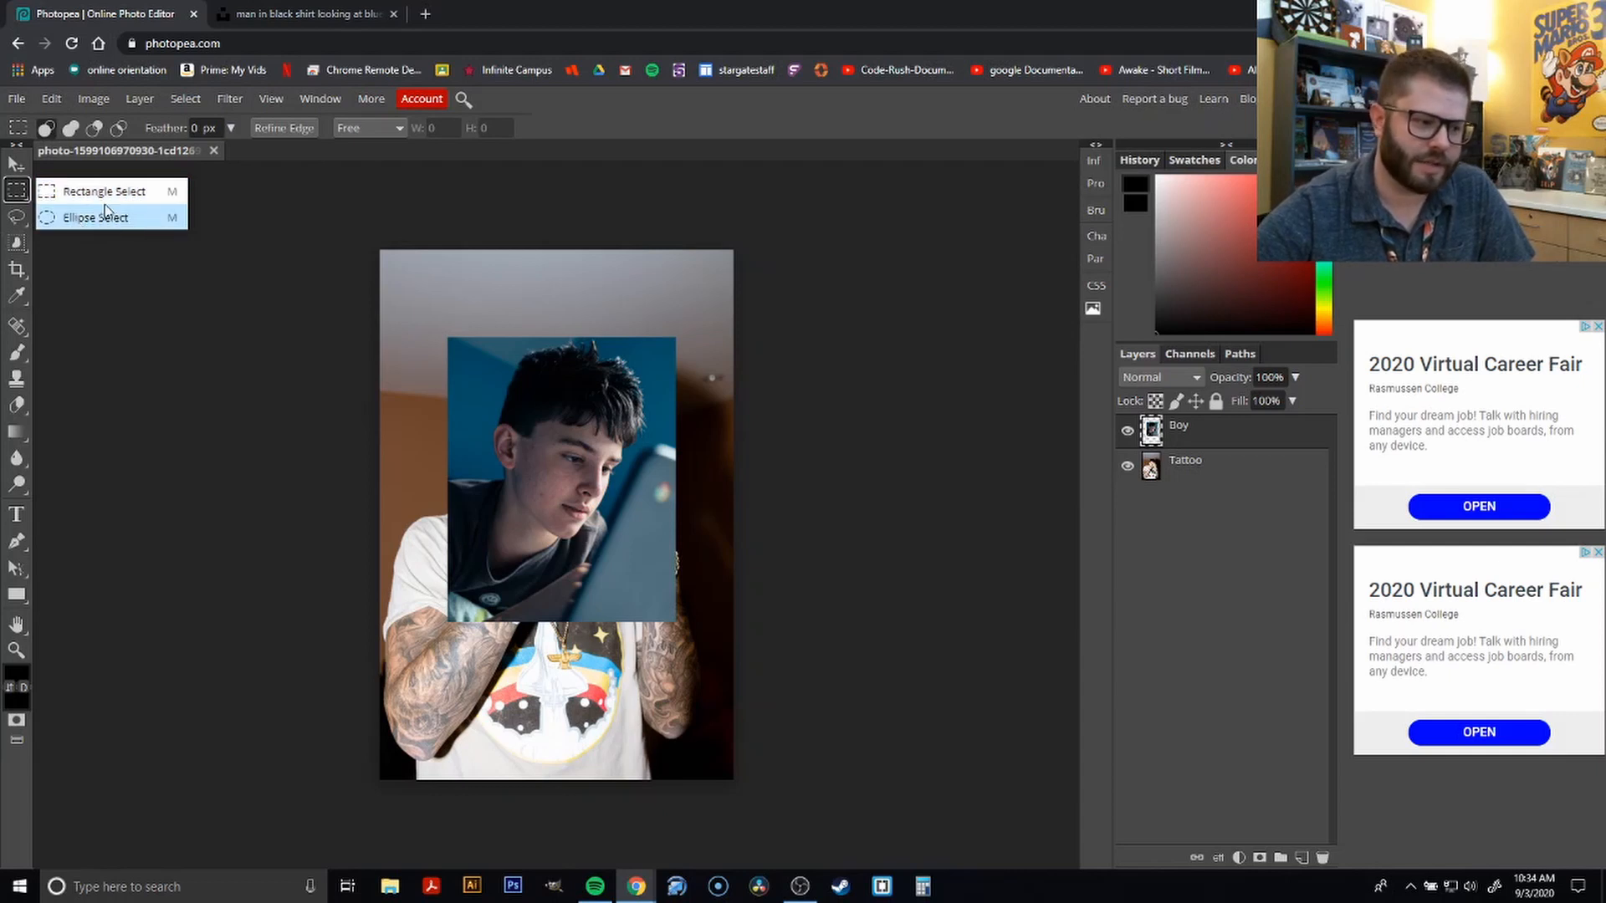
pyautogui.click(14, 194)
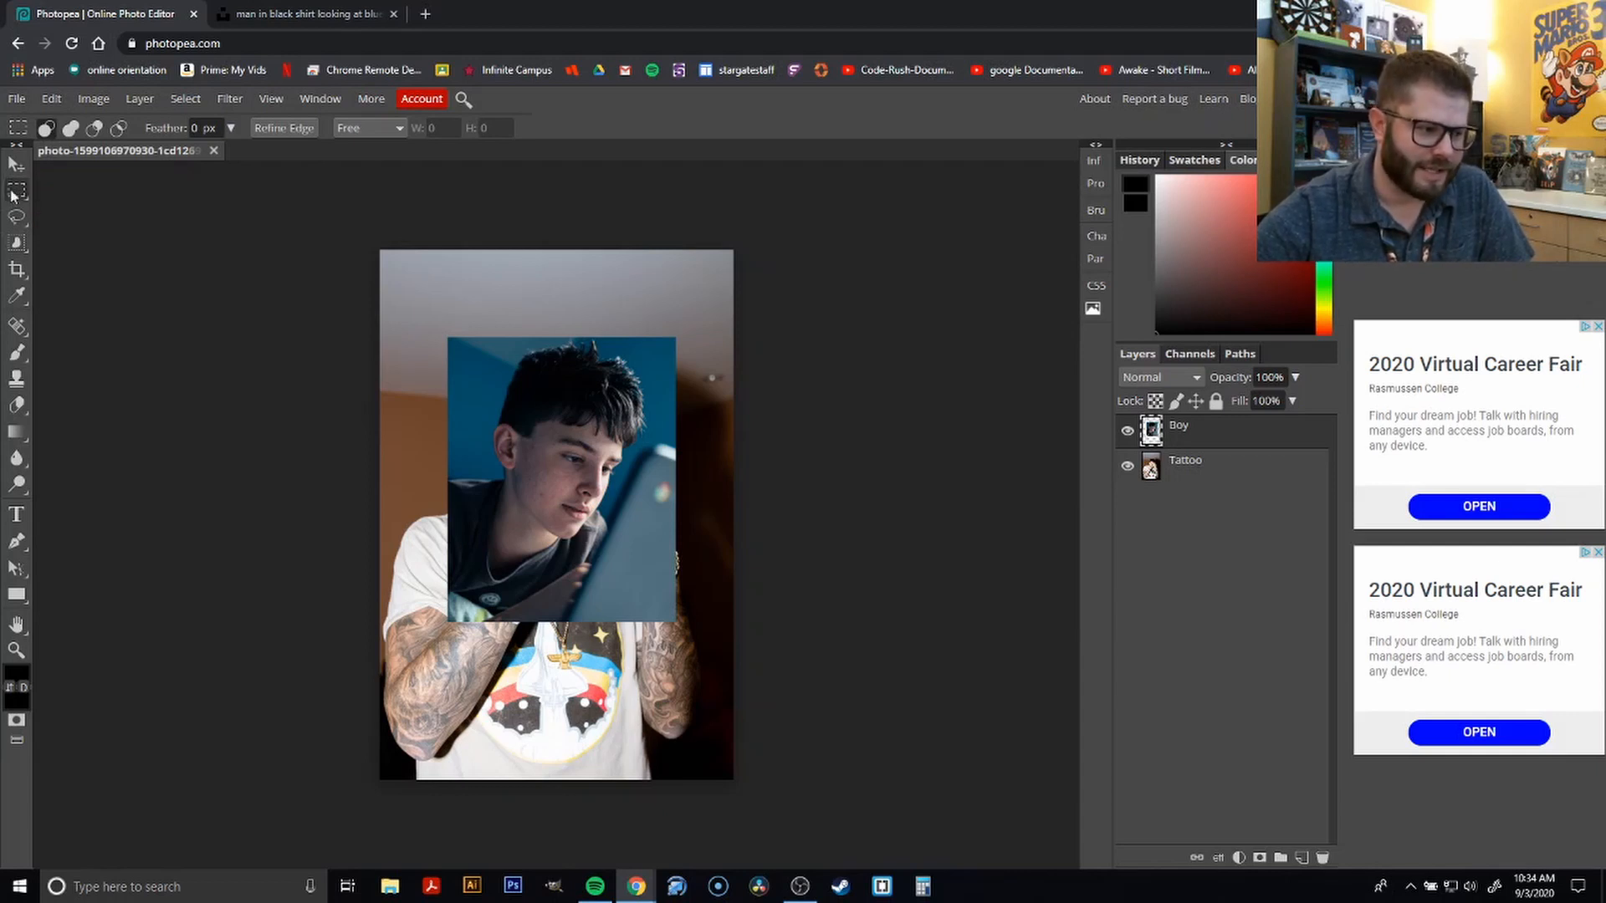
pyautogui.click(20, 193)
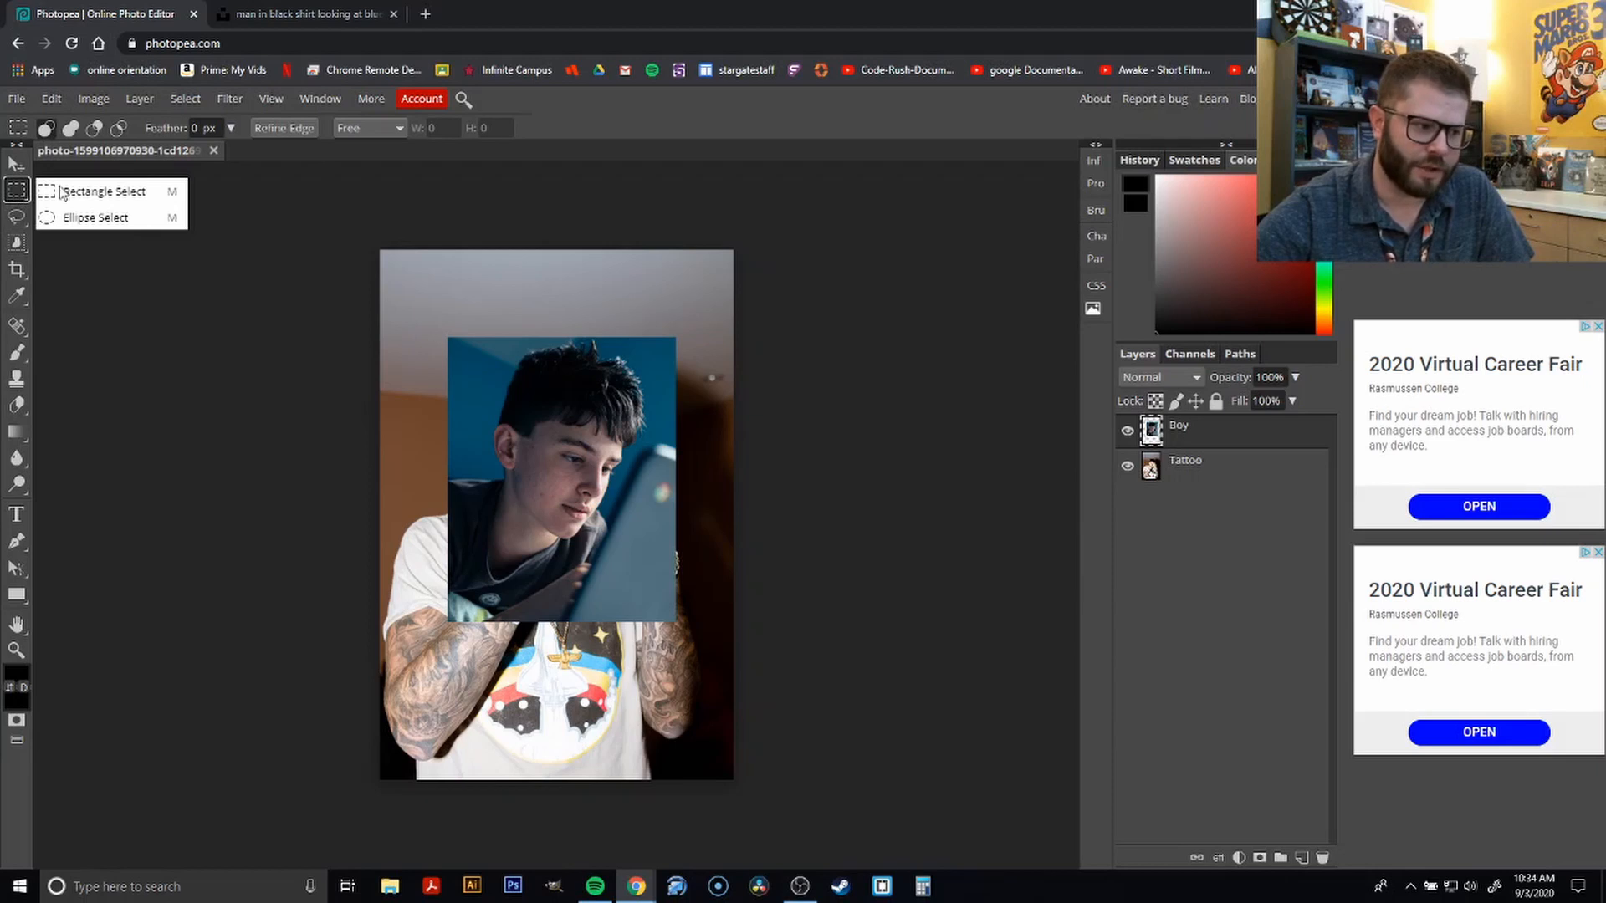
pyautogui.click(27, 219)
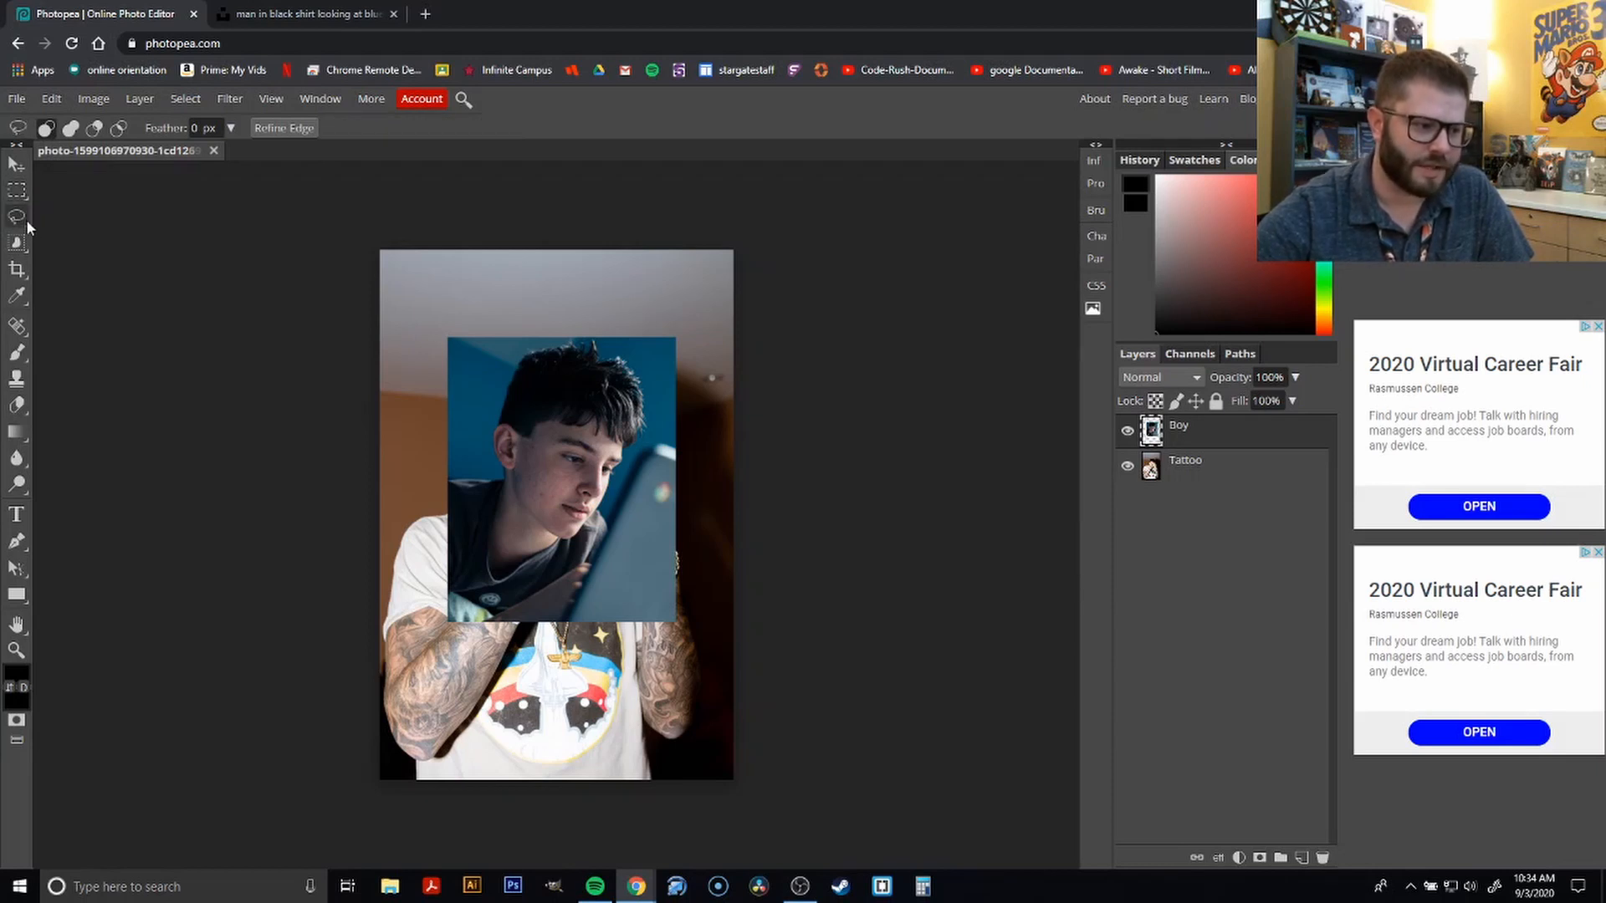
# Draw a freehand Lasso Select outline around the blue background beside the boy's head and ear
pyautogui.click(24, 219)
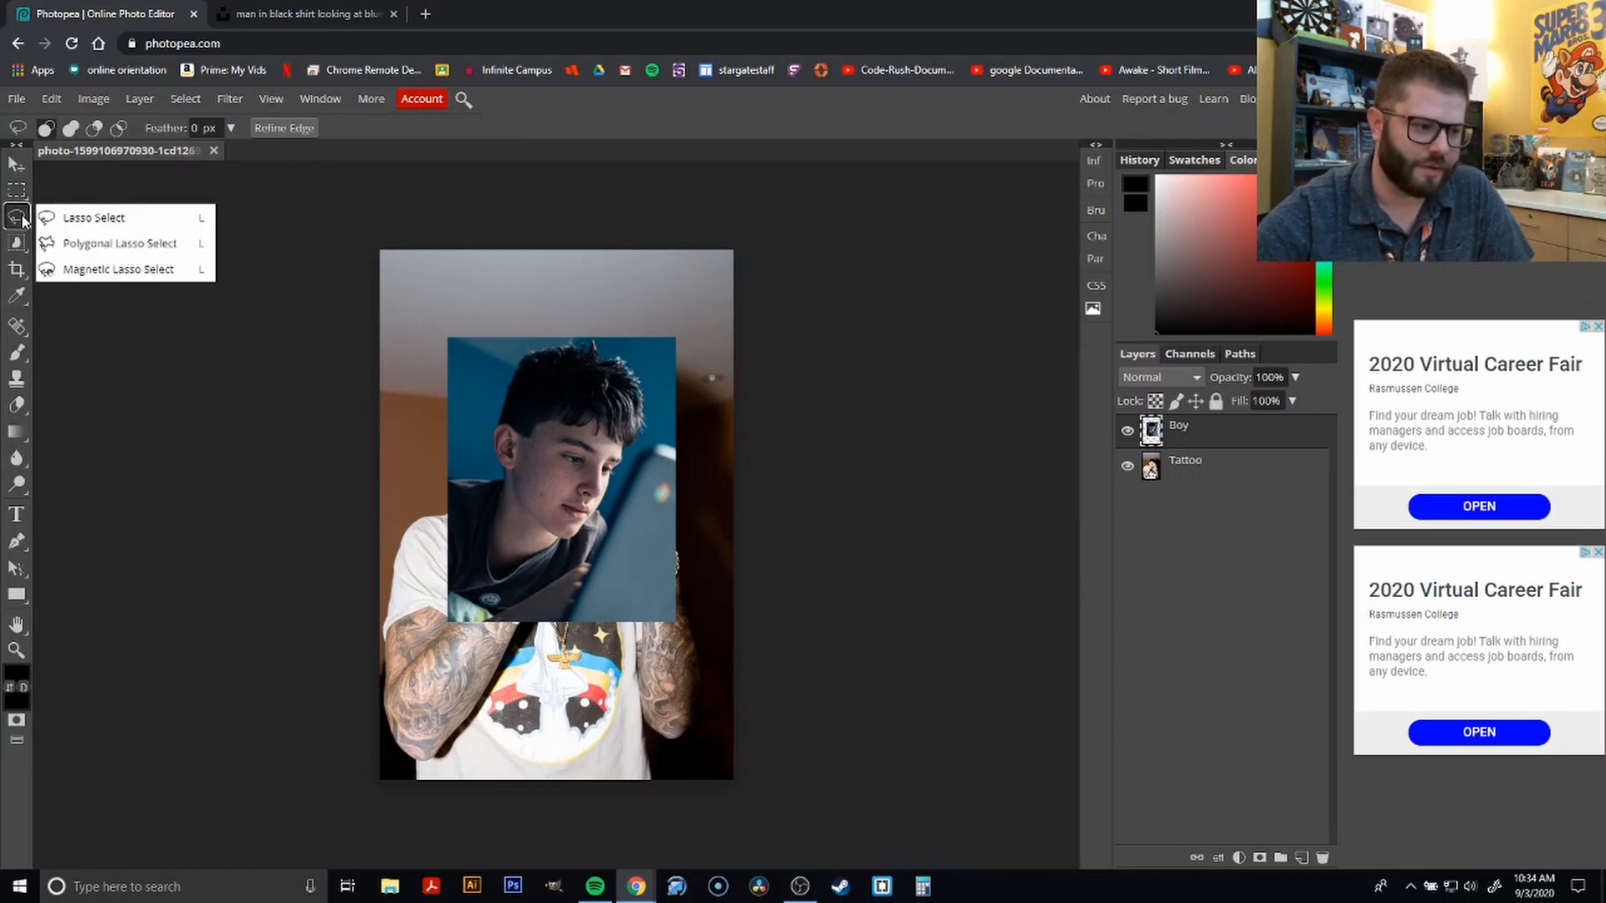
pyautogui.click(83, 219)
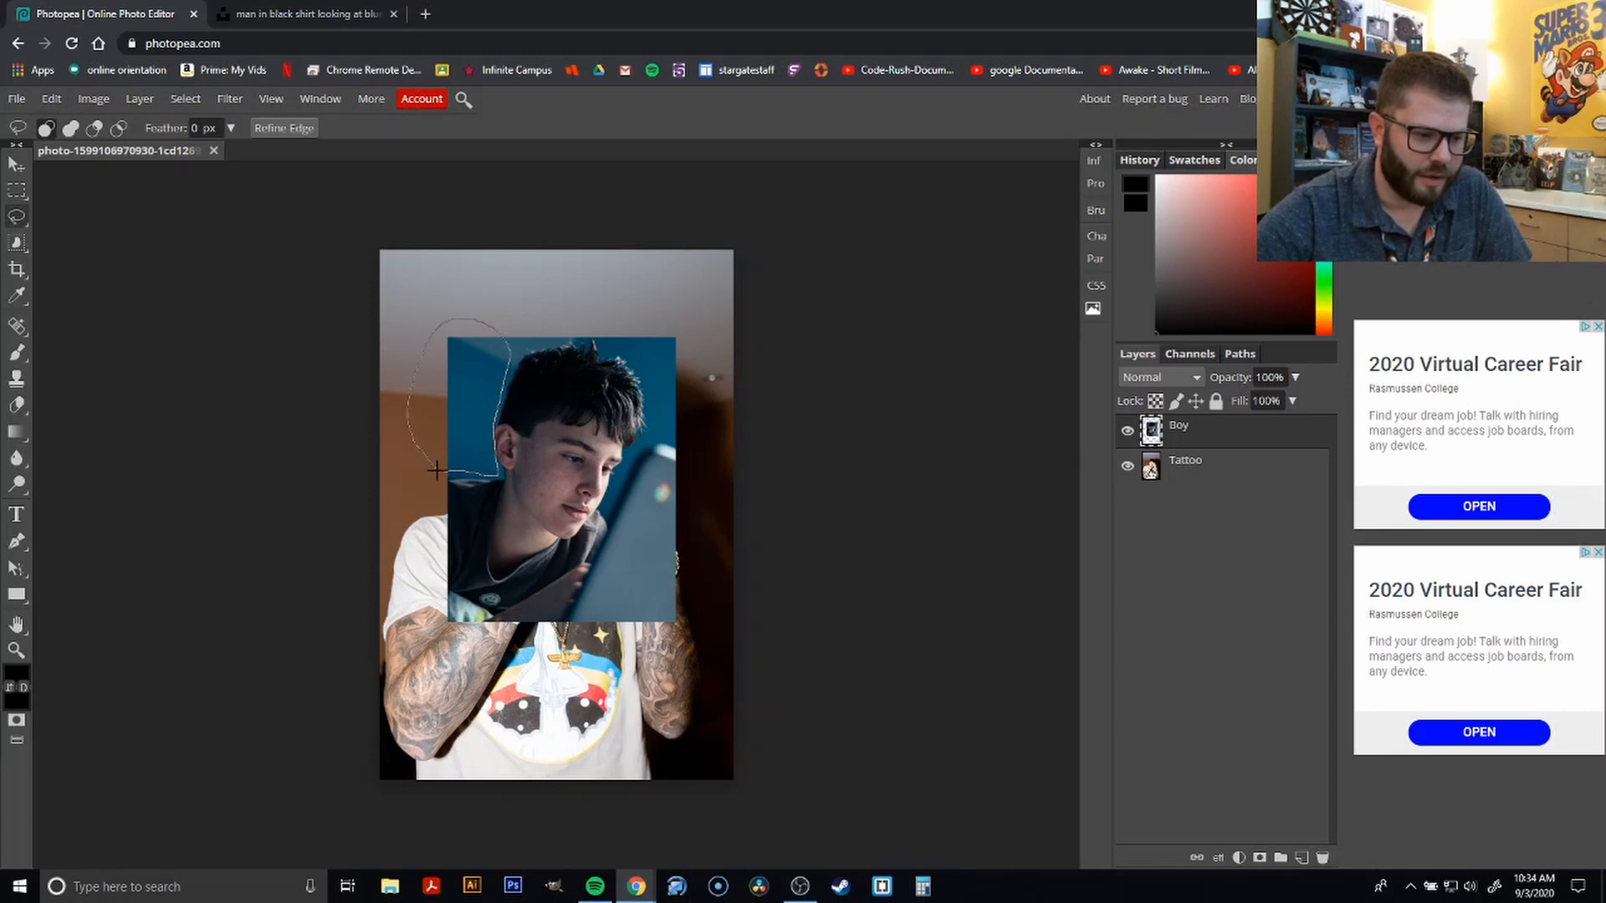
pyautogui.moveTo(436, 470); pyautogui.dragTo(437, 468)
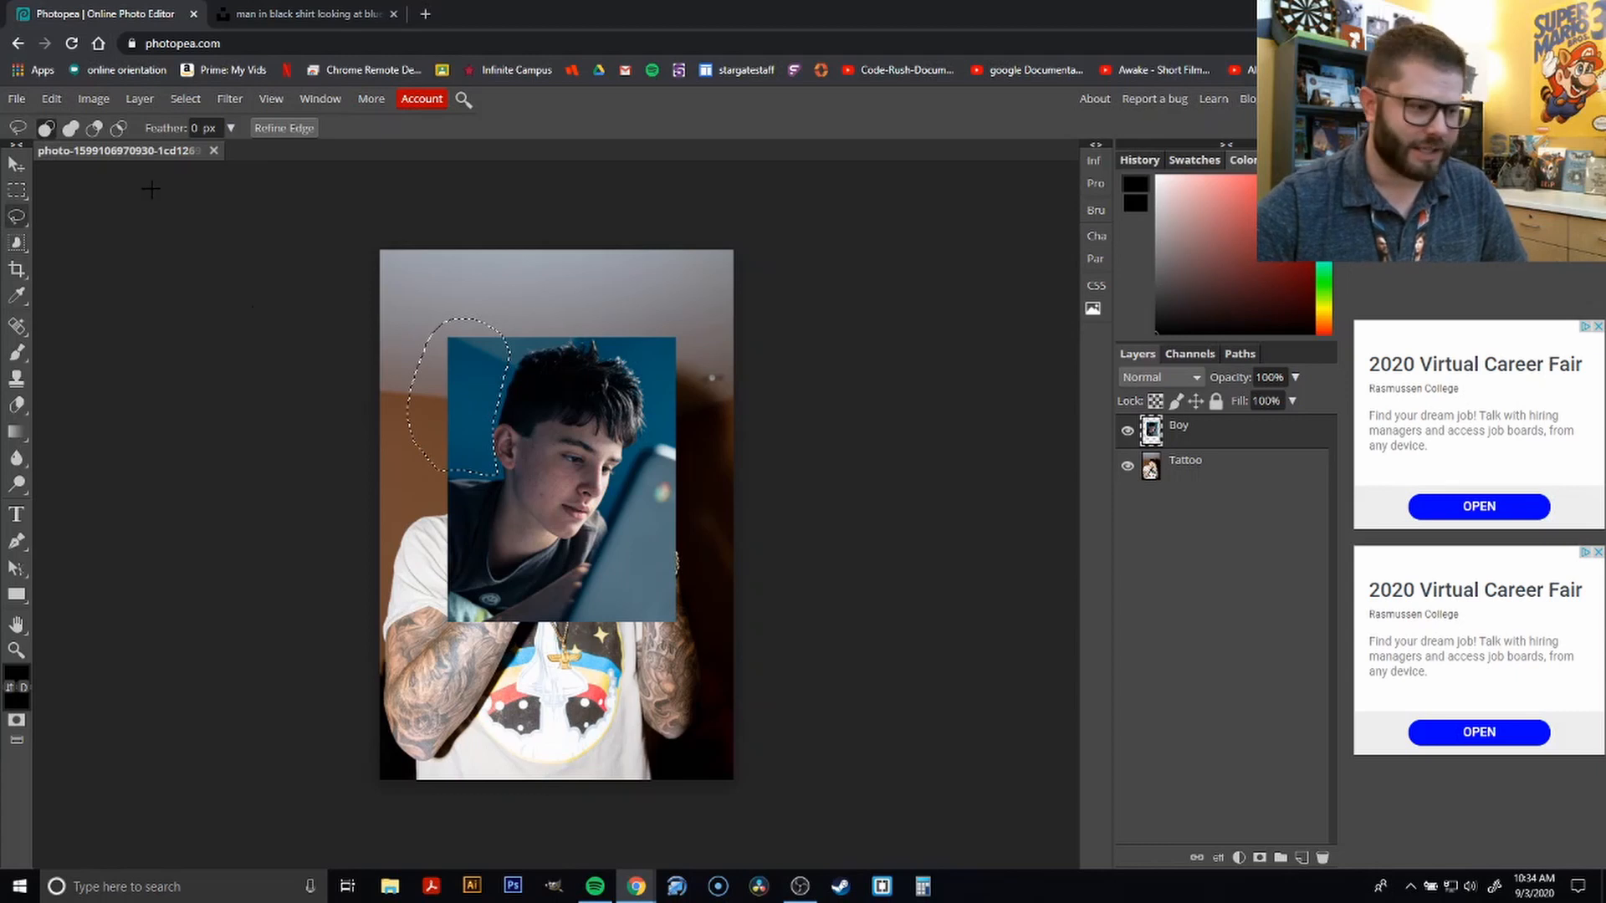
# Try to move the lassoed piece of the Boy layer, undo the move and clear the selection
pyautogui.click(16, 171)
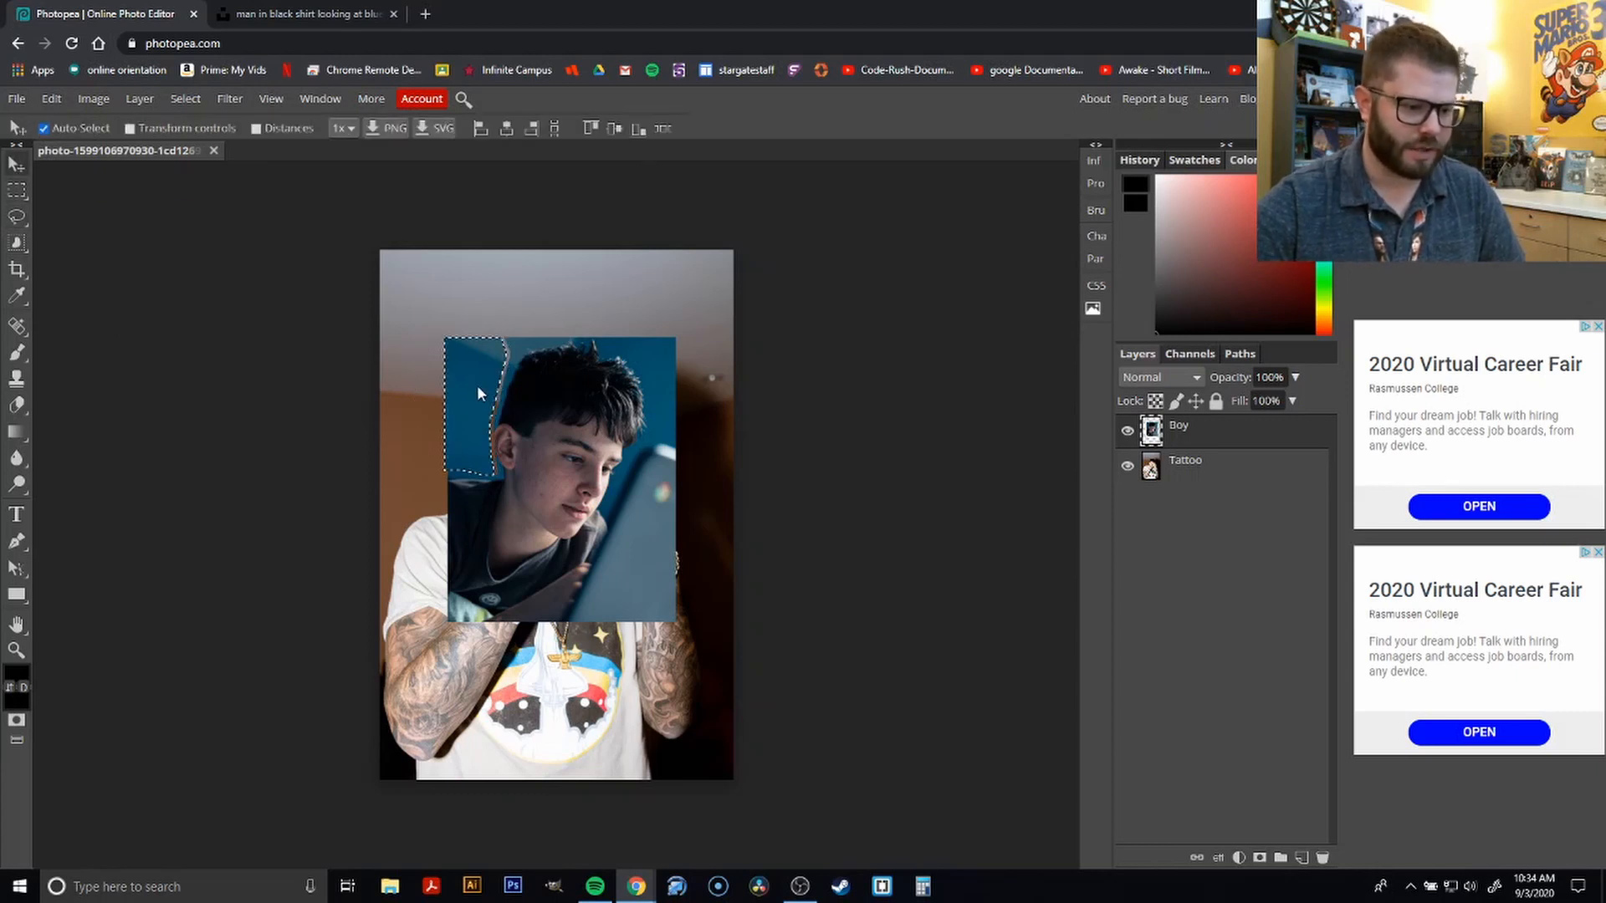
pyautogui.moveTo(477, 385); pyautogui.dragTo(442, 326)
pyautogui.hotkey('ctrl', 'z')
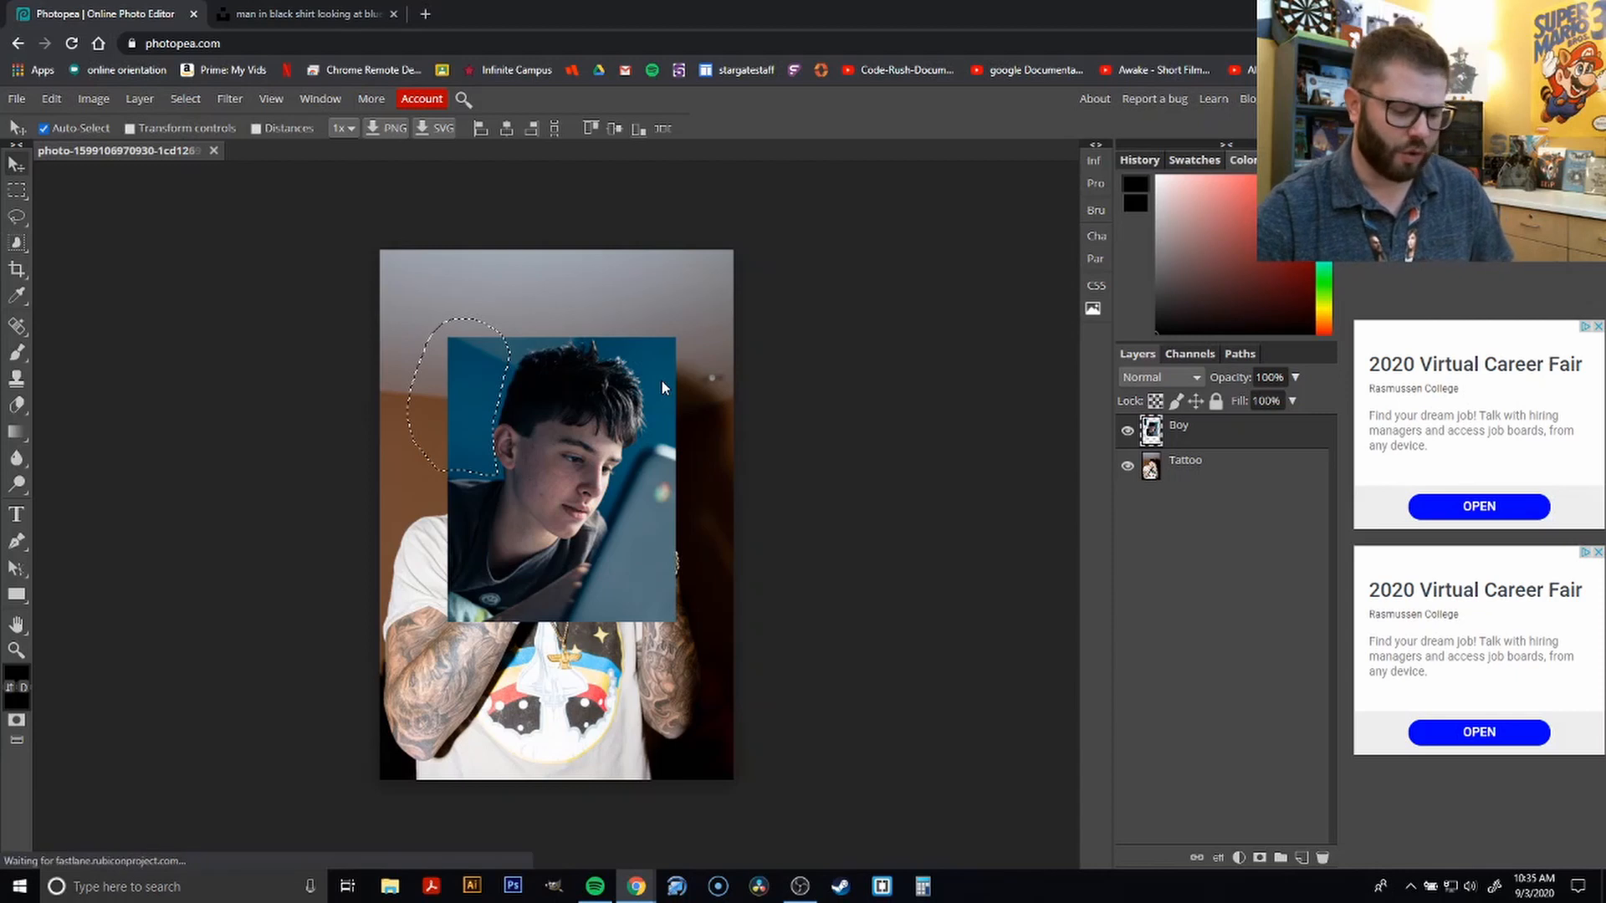
pyautogui.hotkey('ctrl', 'd')
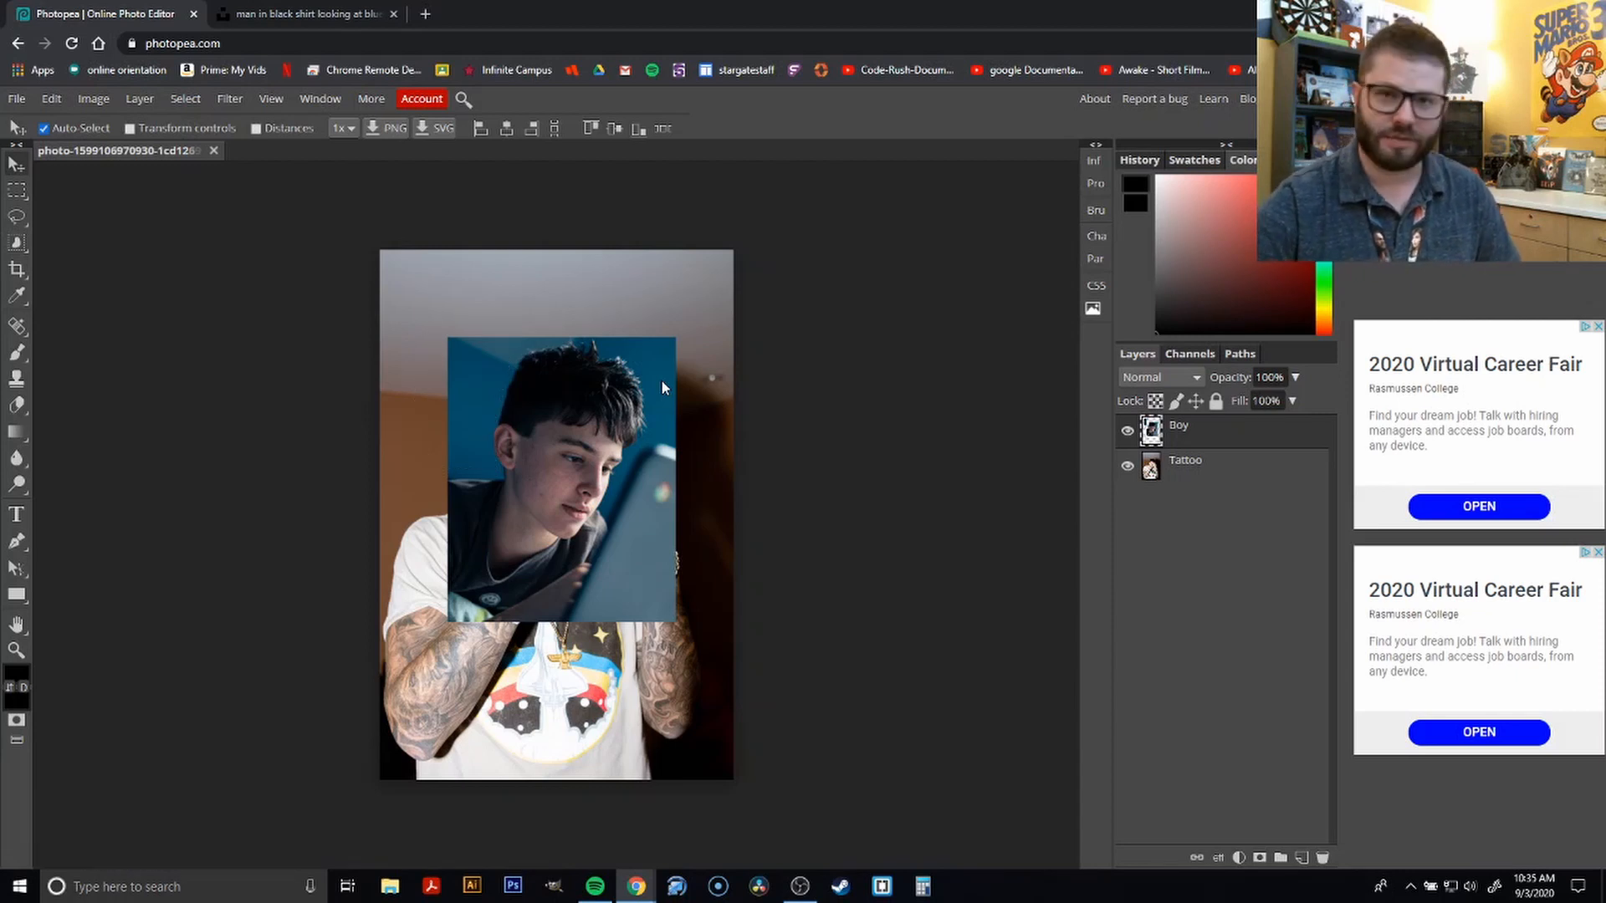
# Outline the blue background beside the boy's head with straight Polygonal Lasso Select segments and clear that selection
pyautogui.click(16, 216)
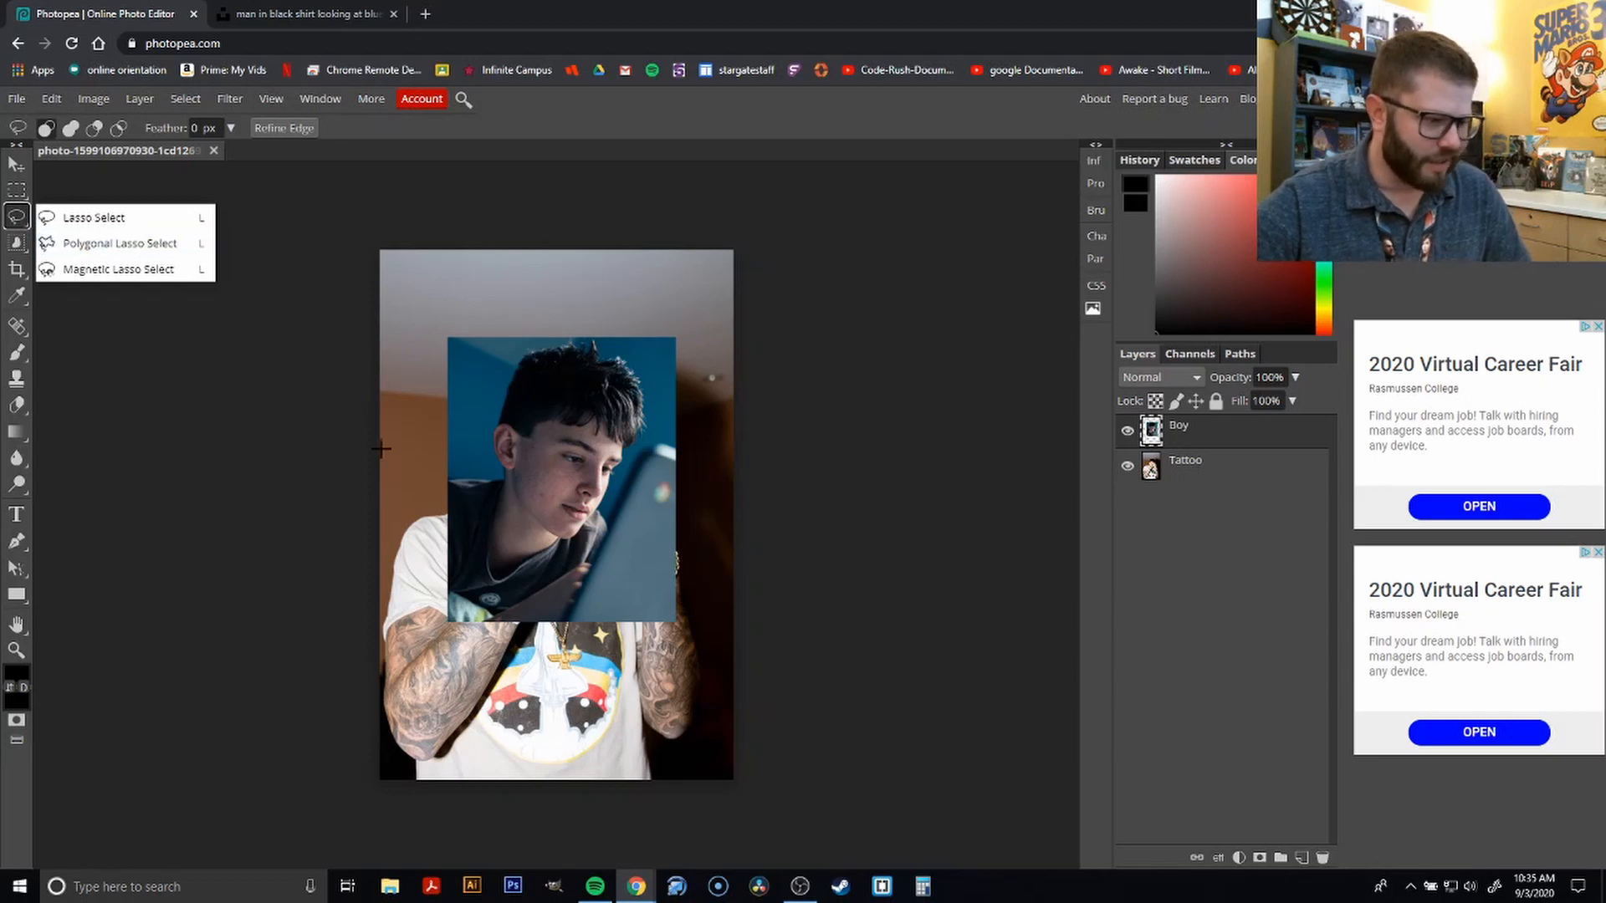
pyautogui.click(119, 243)
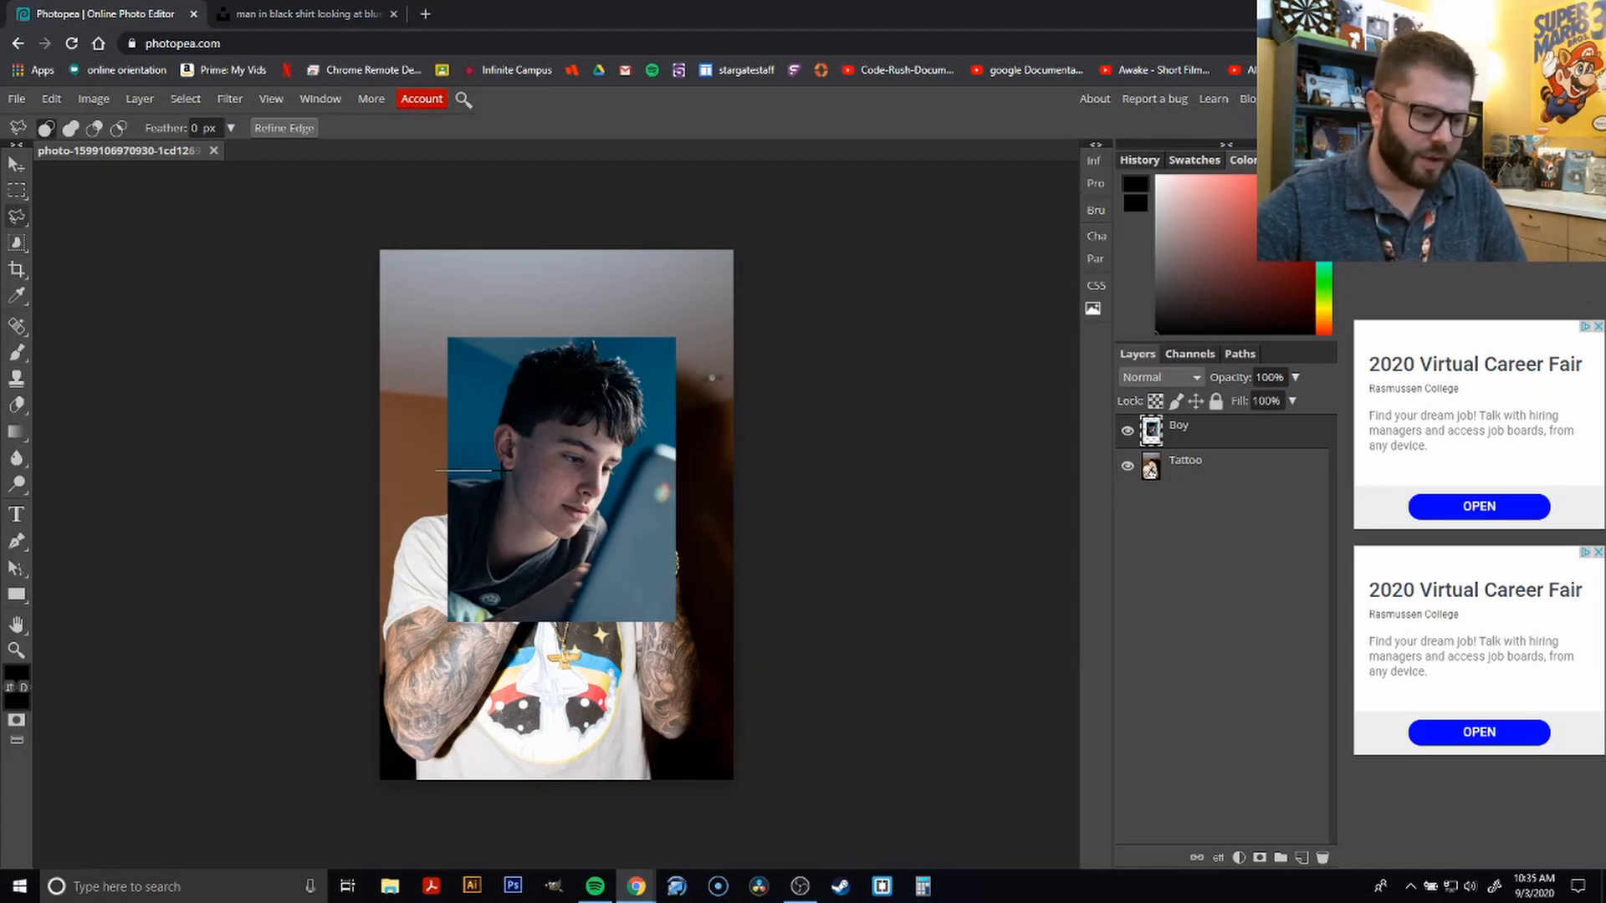
pyautogui.click(486, 434)
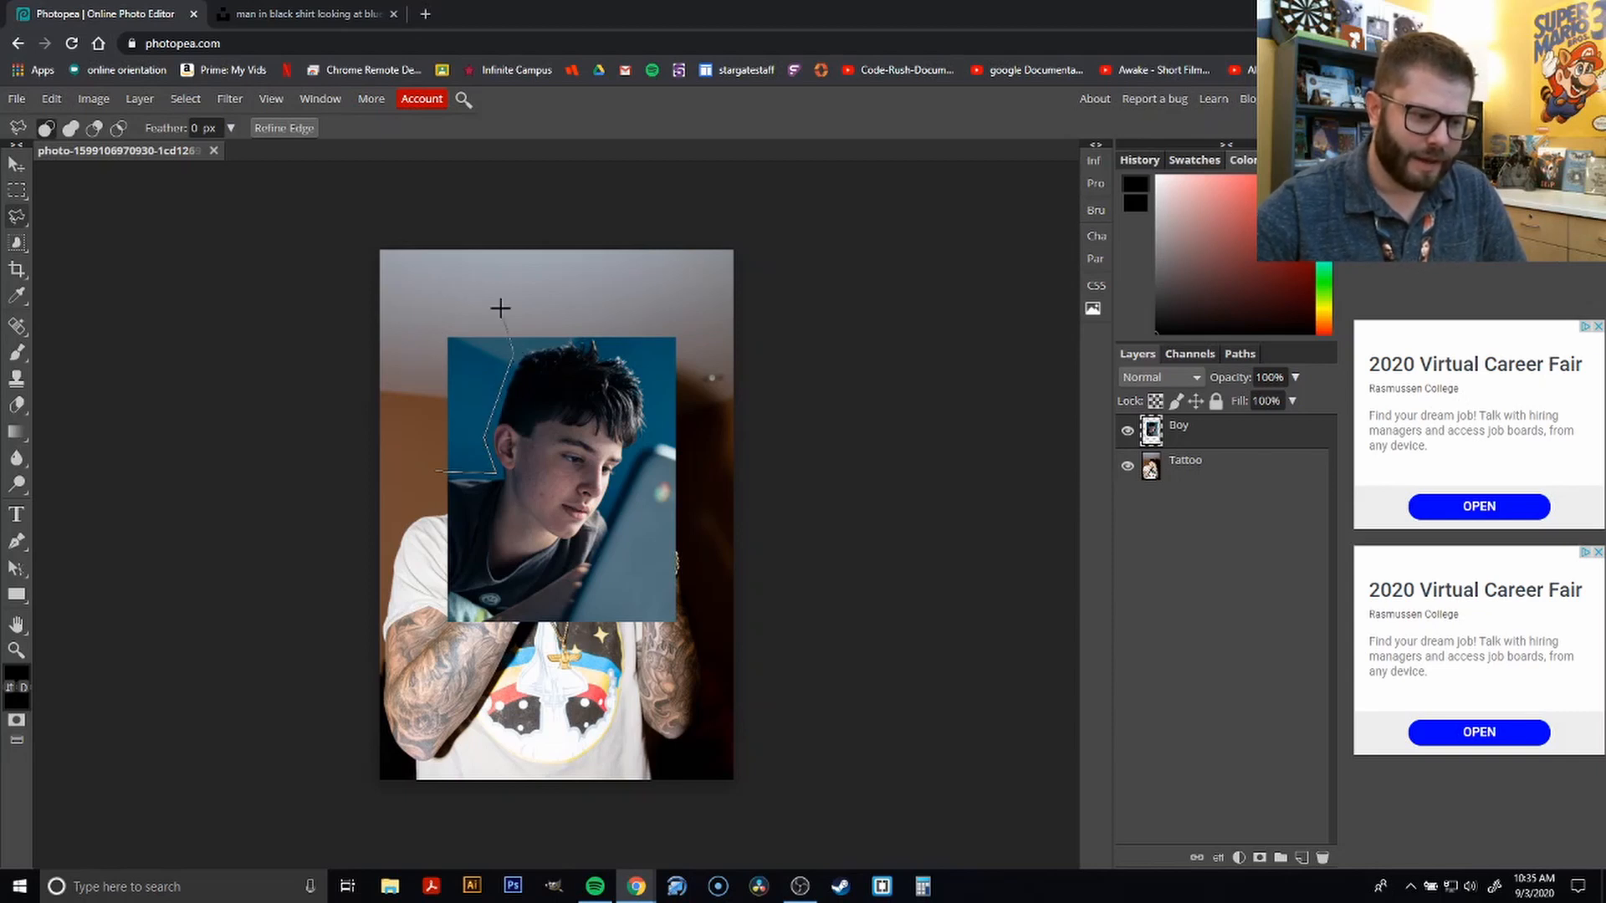
pyautogui.click(425, 284)
pyautogui.click(400, 393)
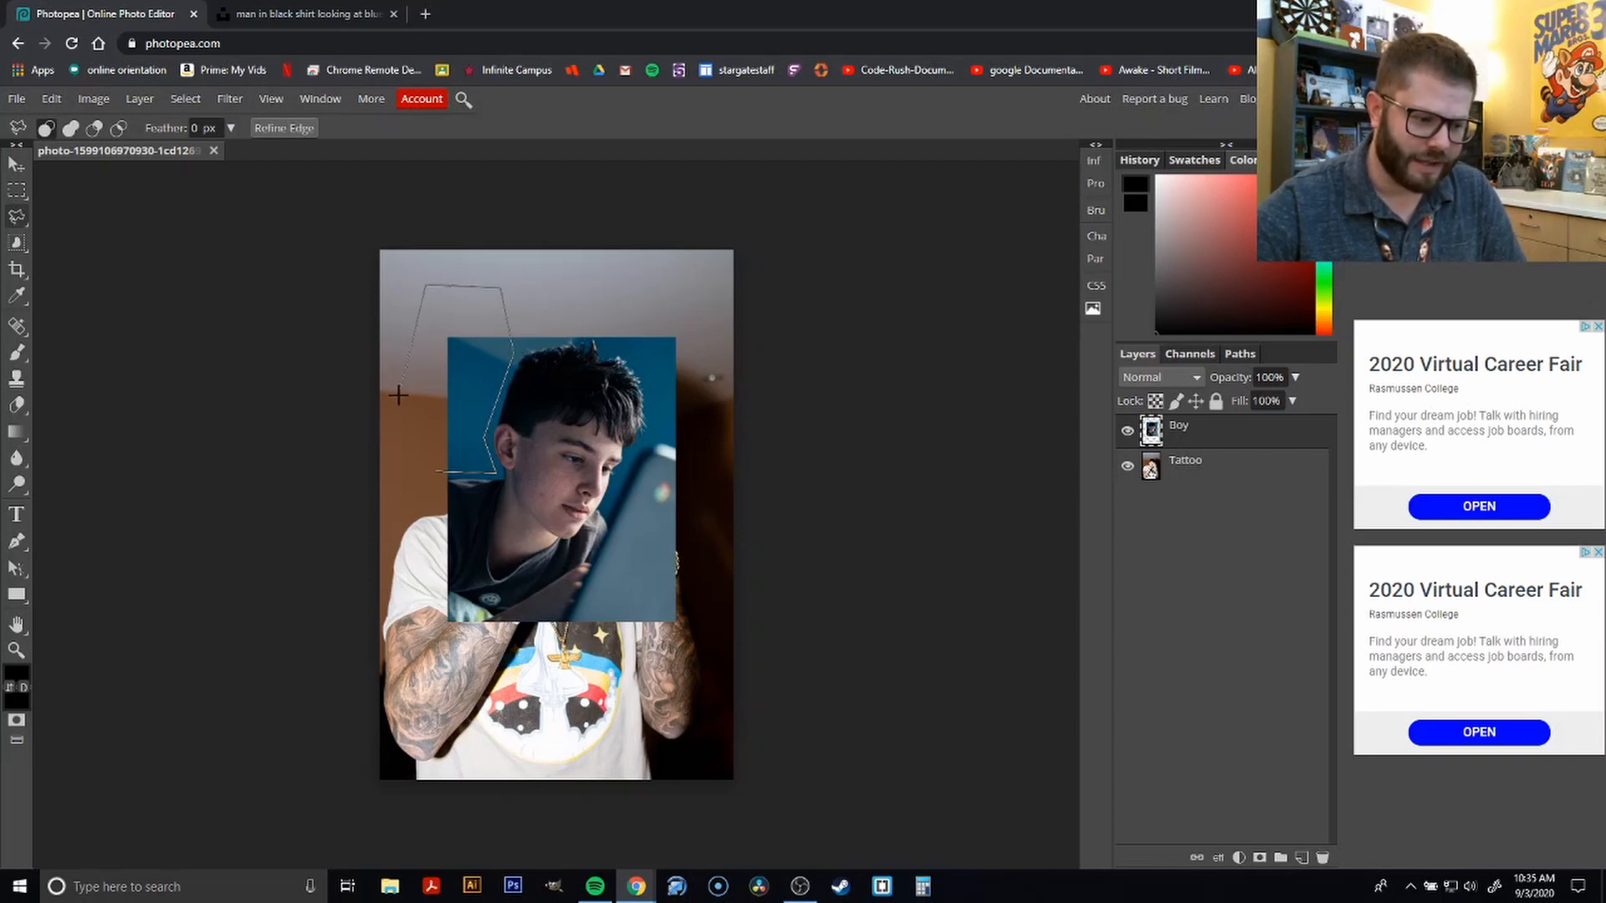
pyautogui.click(435, 473)
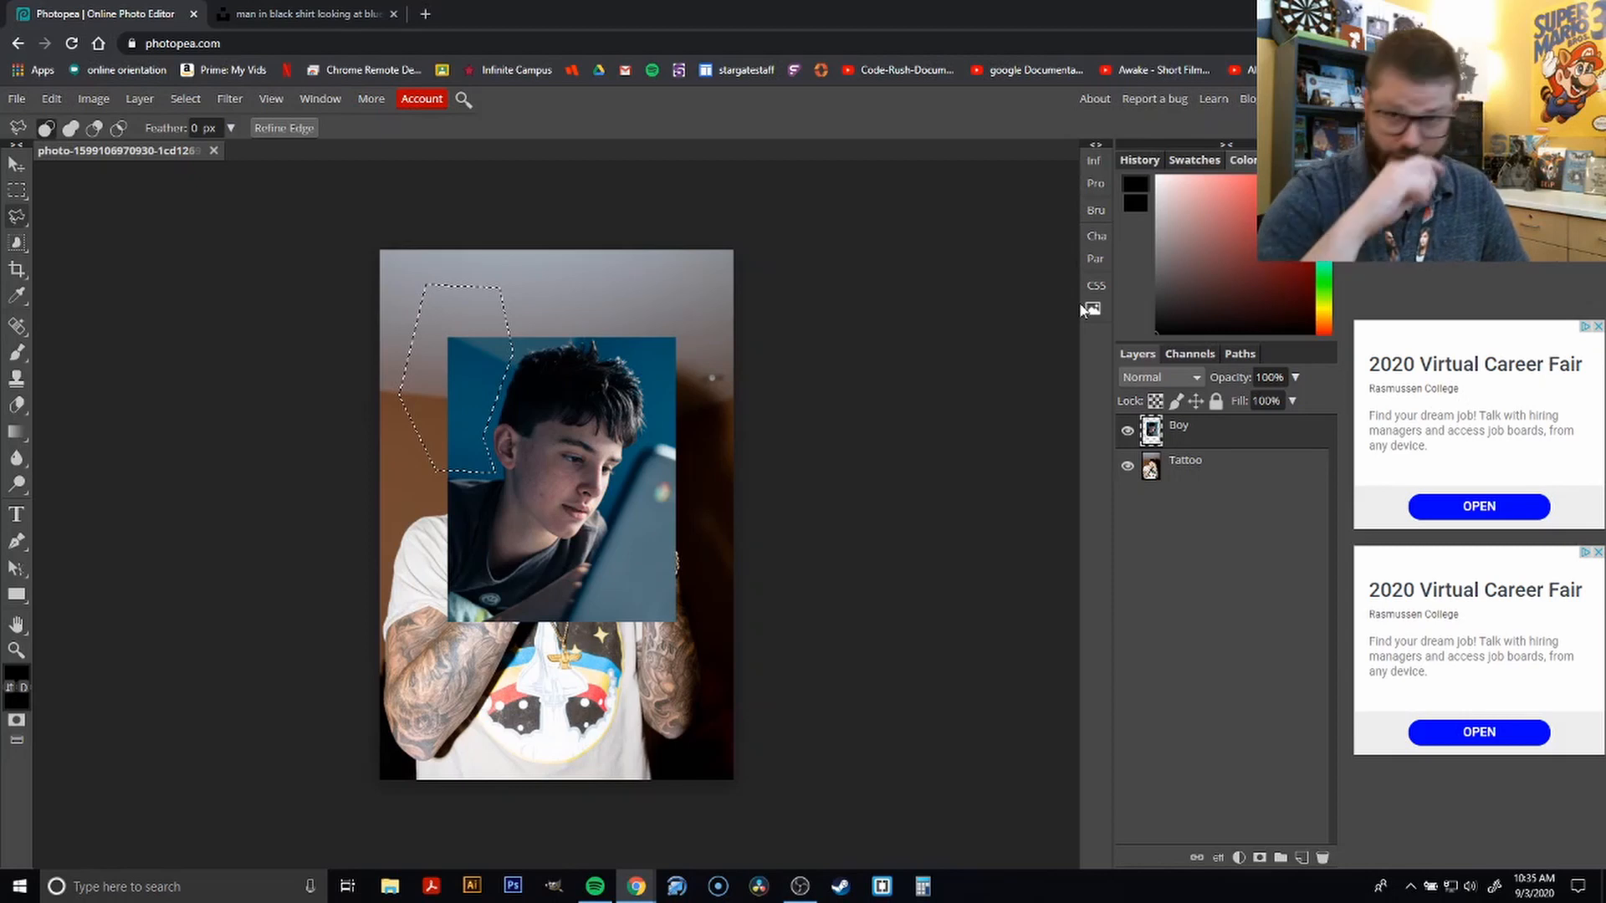
pyautogui.hotkey('ctrl', 'd')
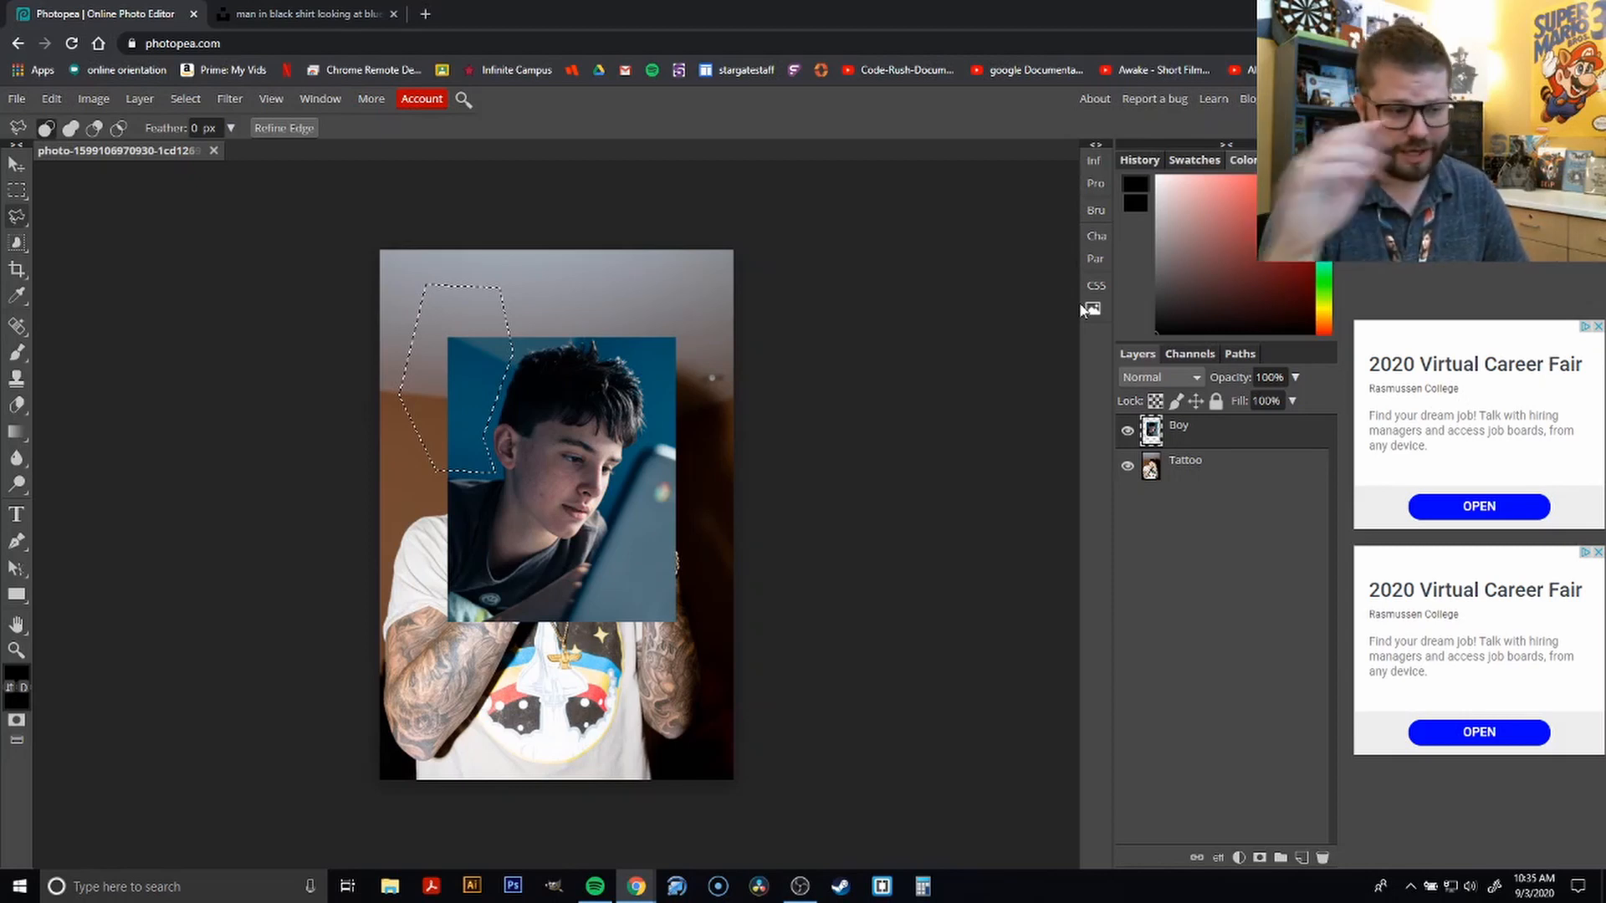
# Trace the boy's hair and face from the shoulder with Magnetic Lasso Select, close the outline and clear the selection
pyautogui.rightClick(17, 219)
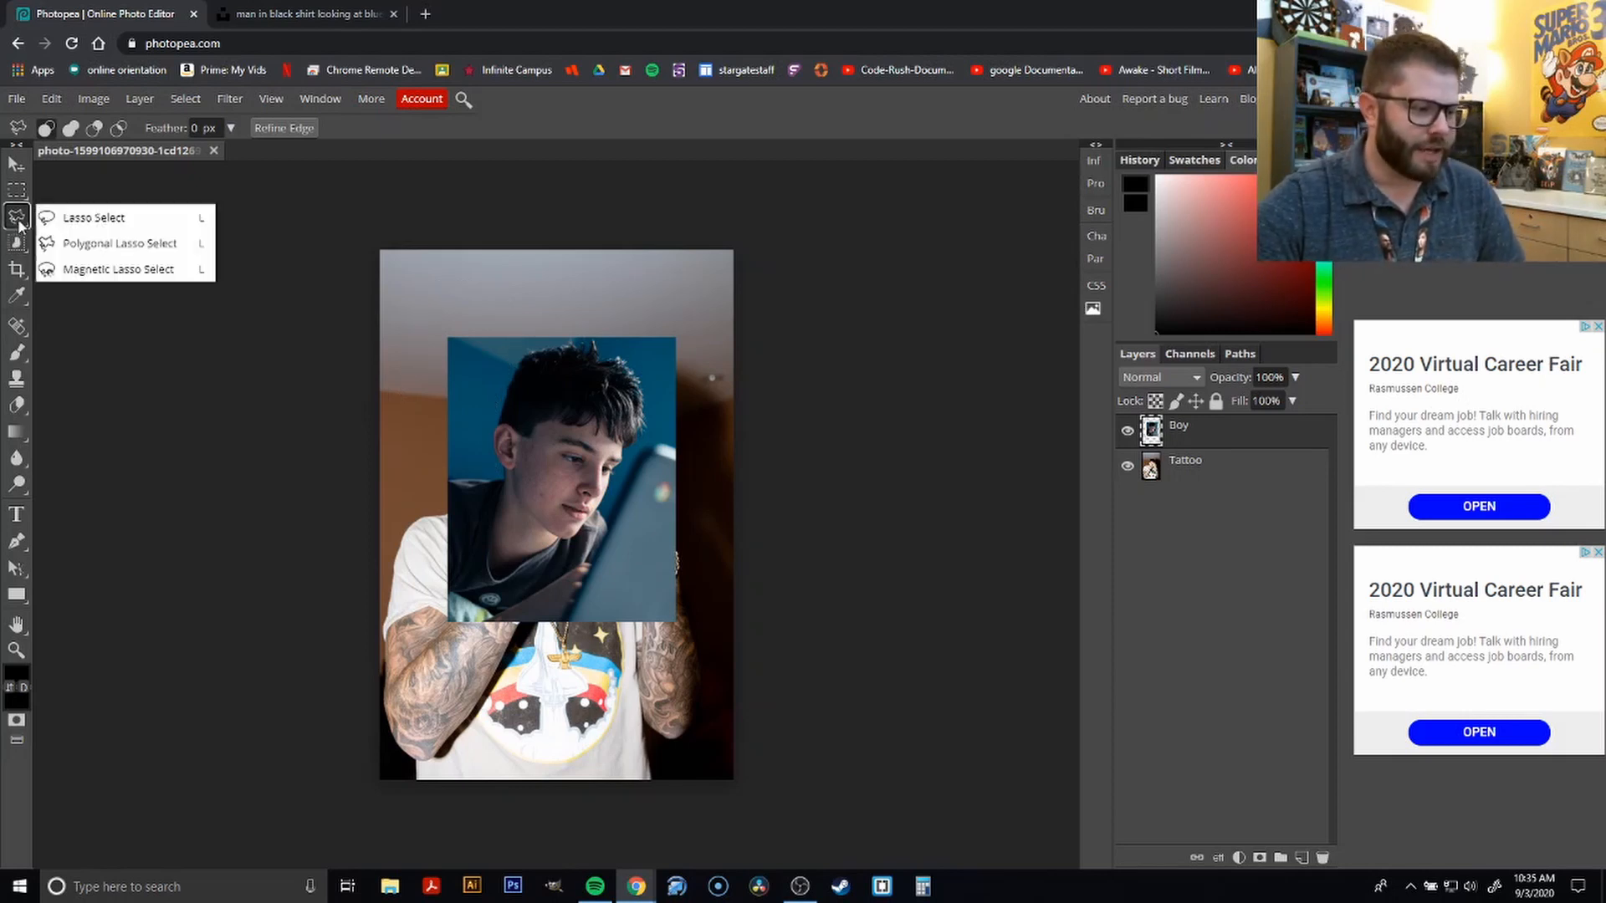
pyautogui.click(118, 269)
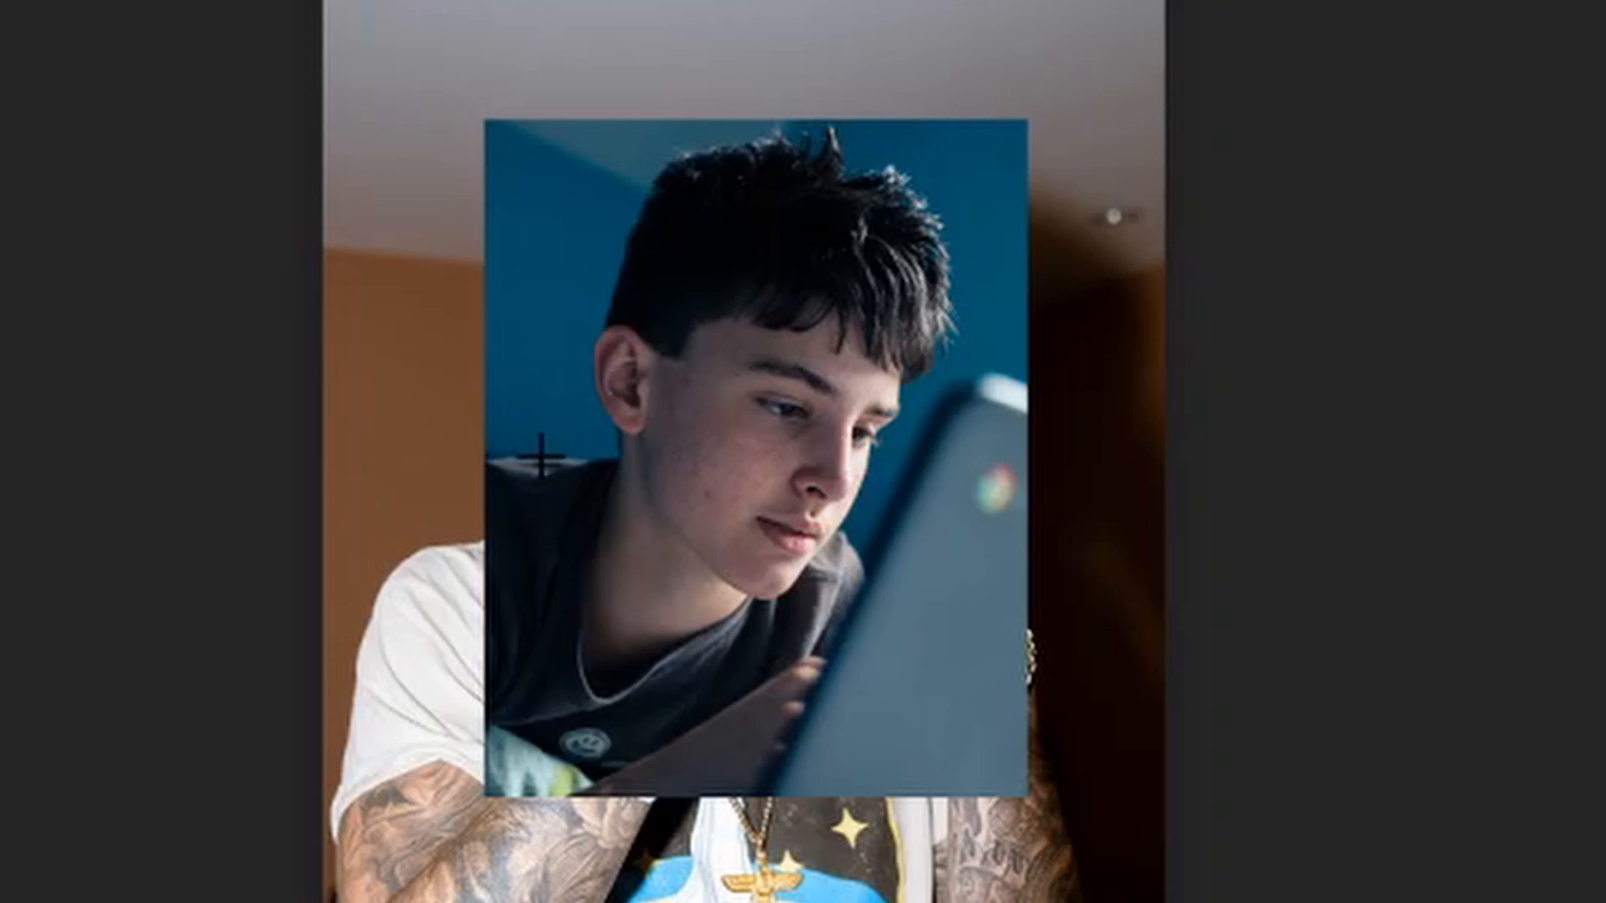
pyautogui.click(488, 456)
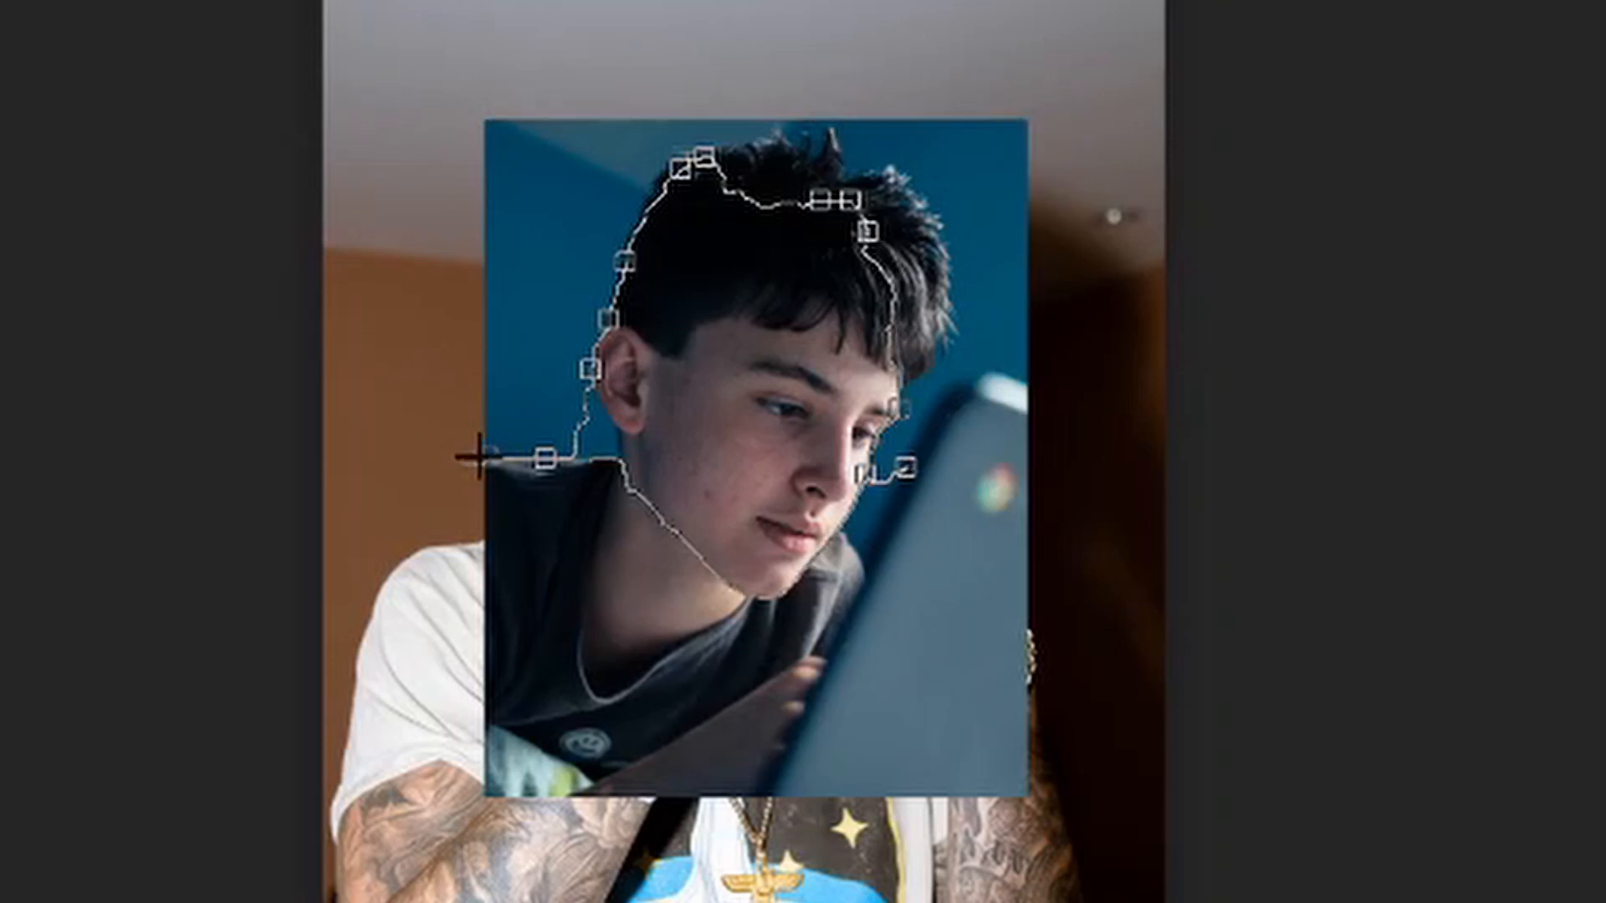
pyautogui.doubleClick(491, 384)
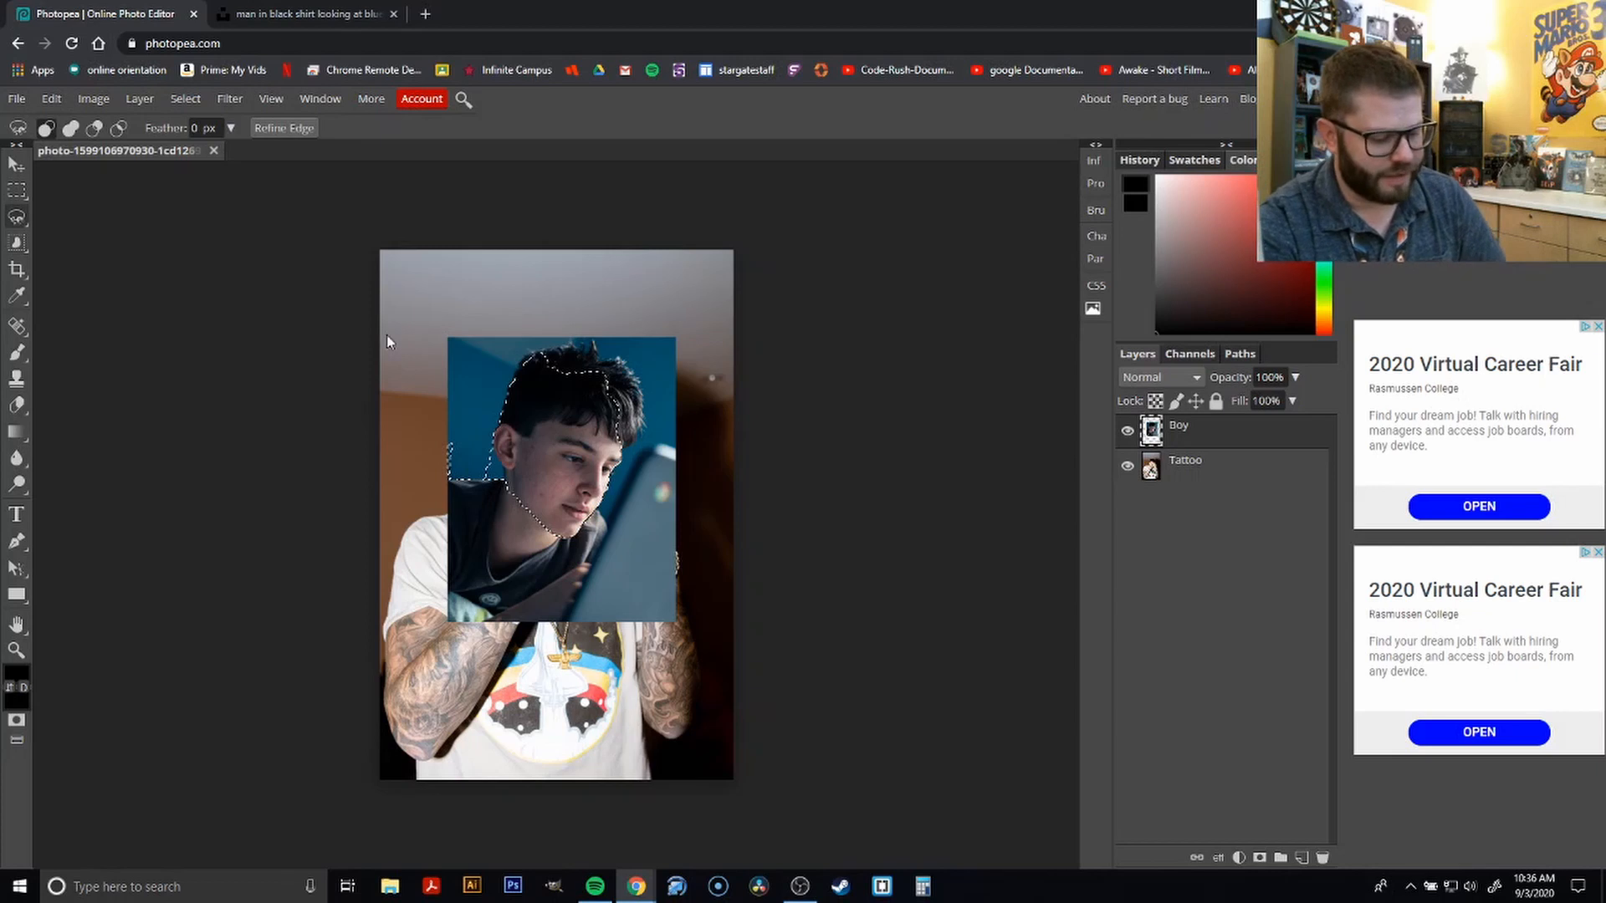
pyautogui.hotkey('ctrl', 'd')
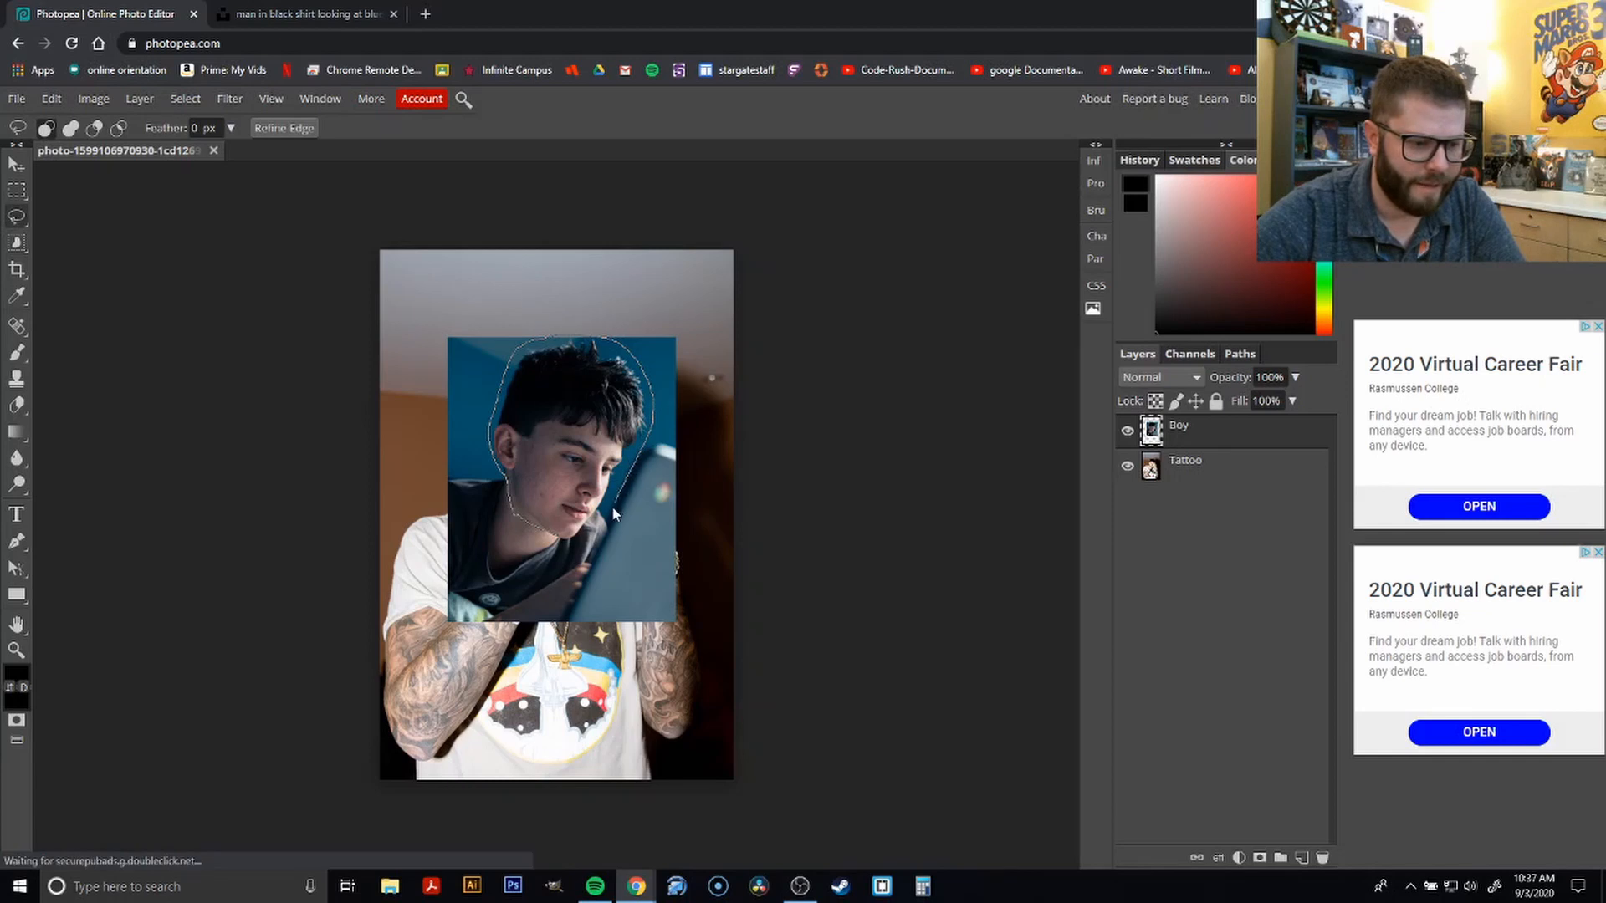
# Draw a loose freehand lasso selection around the boy's head and add it as a raster mask on the Boy layer
pyautogui.moveTo(558, 536); pyautogui.dragTo(573, 542)
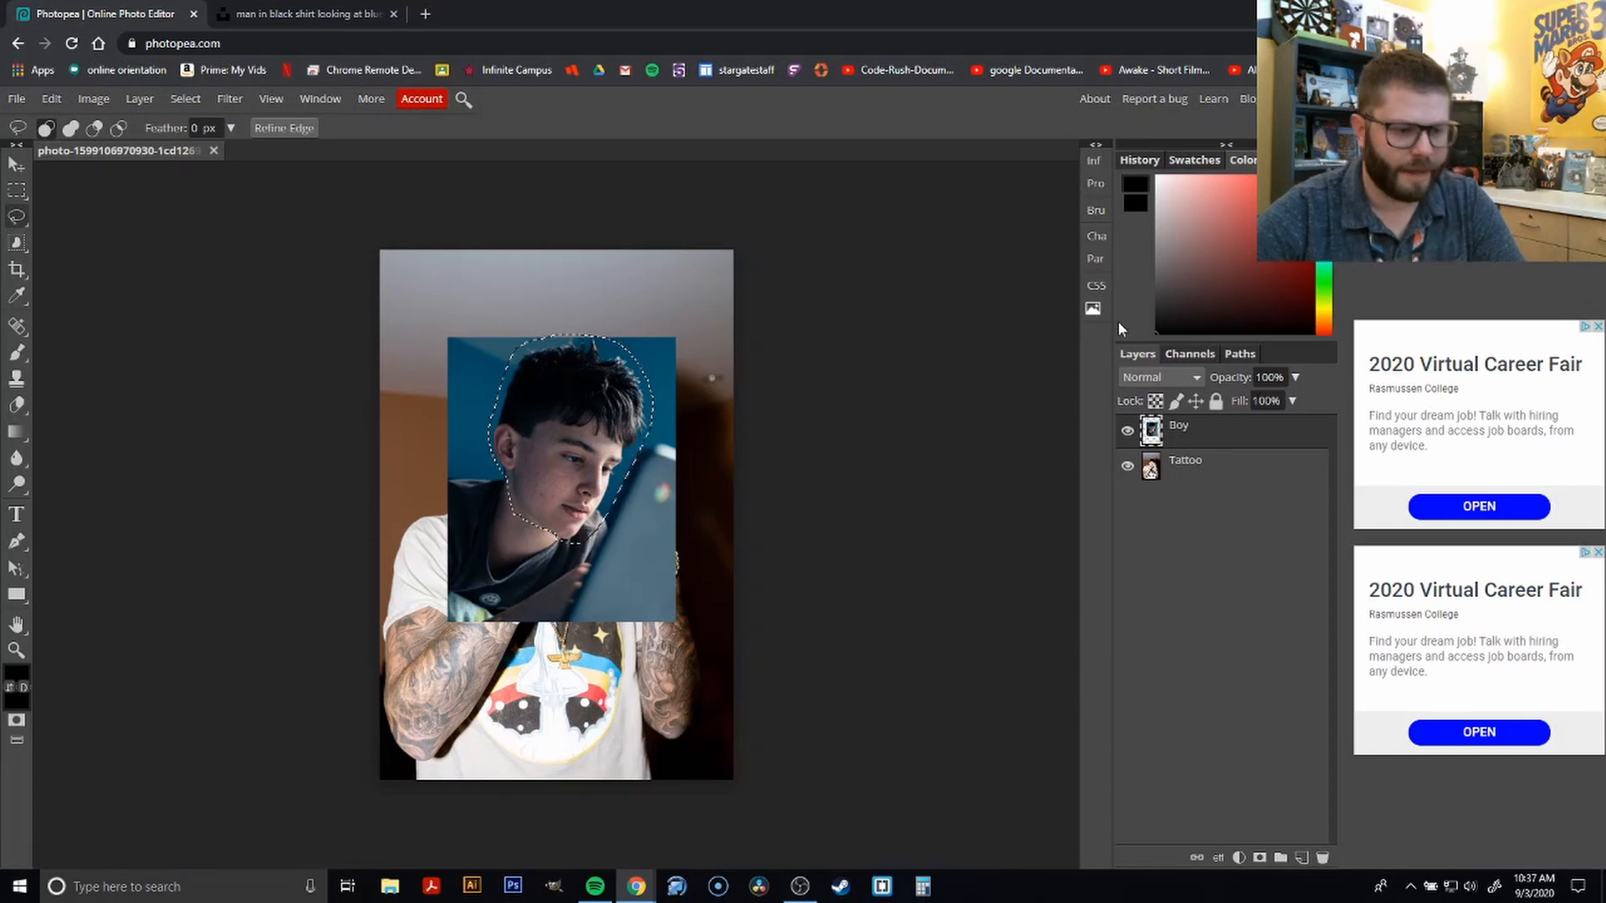
pyautogui.click(1259, 858)
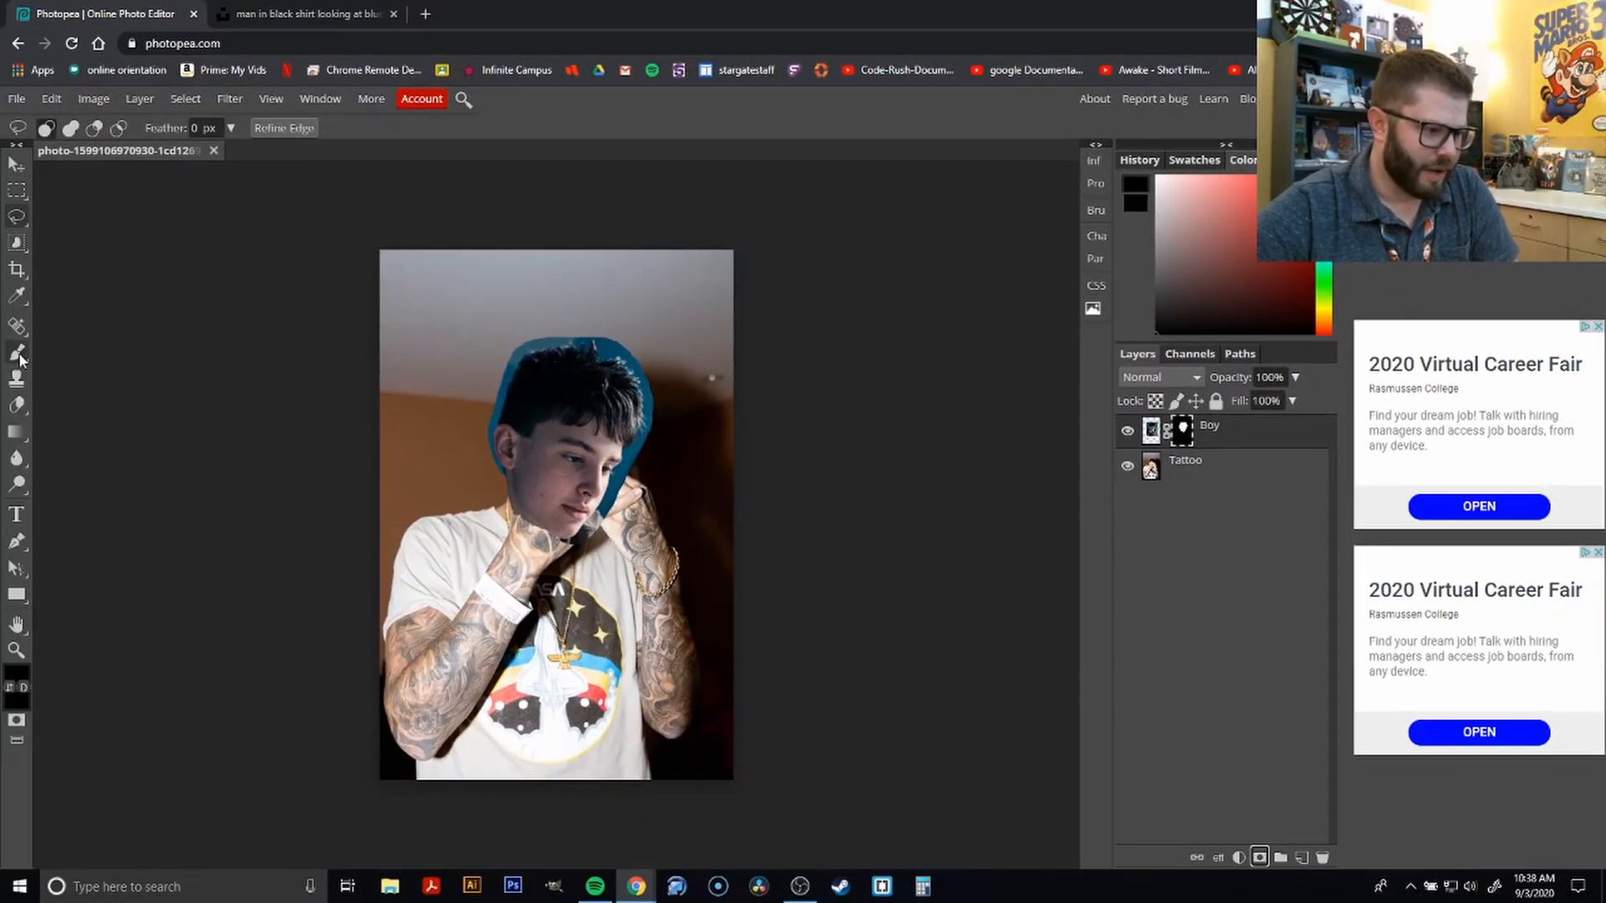
# Set up the Brush tool with the soft round 24 preset, 0% hardness and a size of 60 px
pyautogui.click(19, 357)
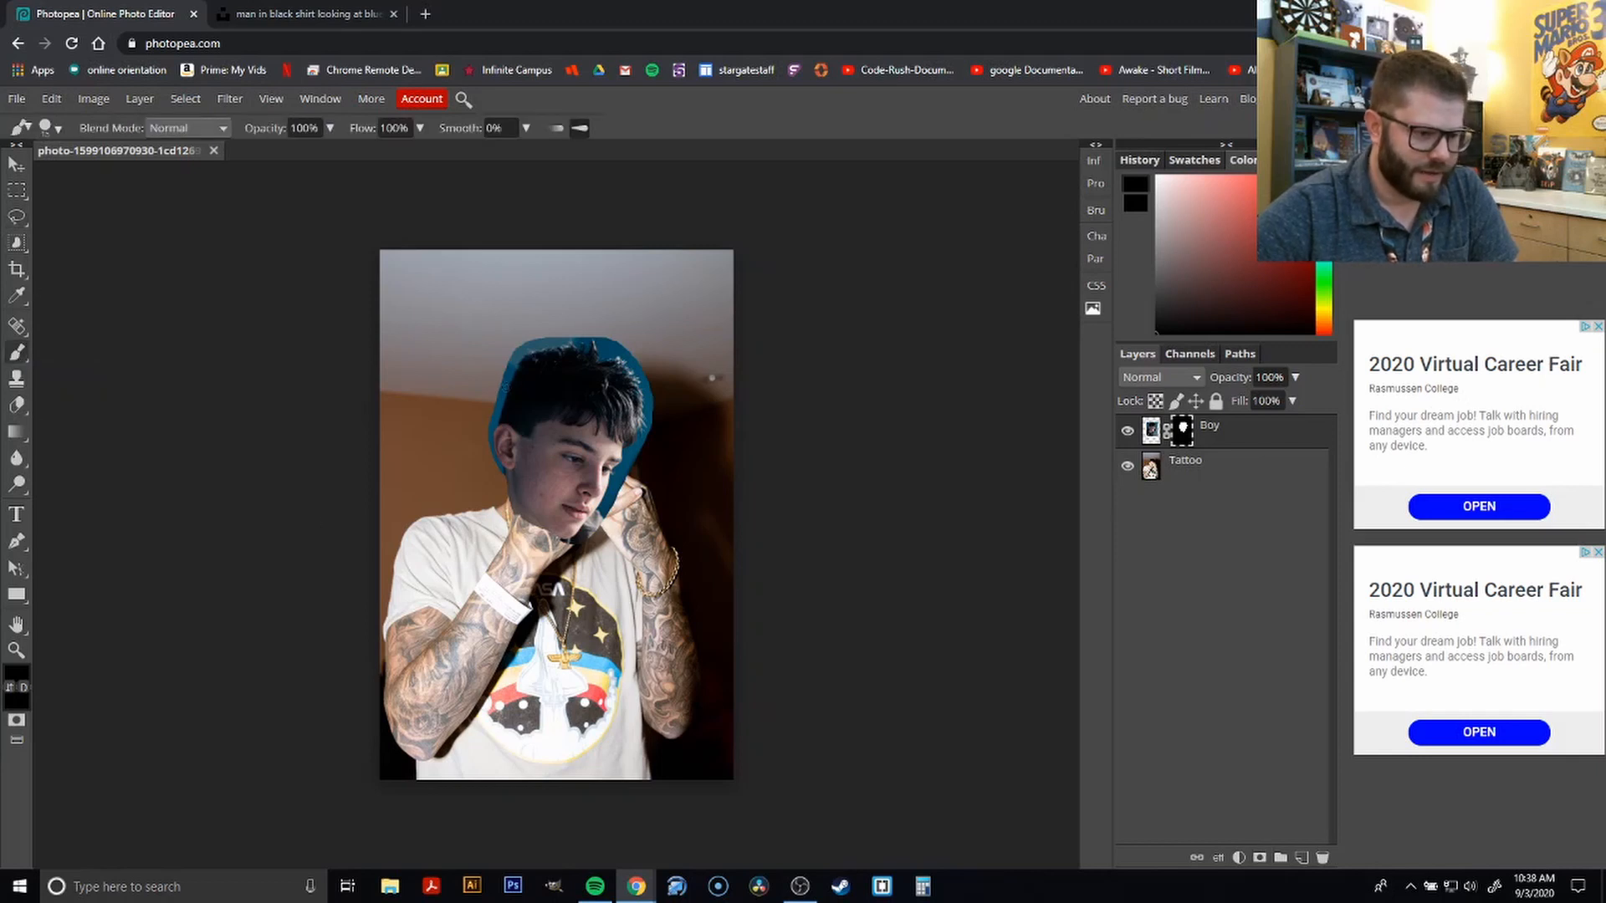
pyautogui.rightClick(464, 363)
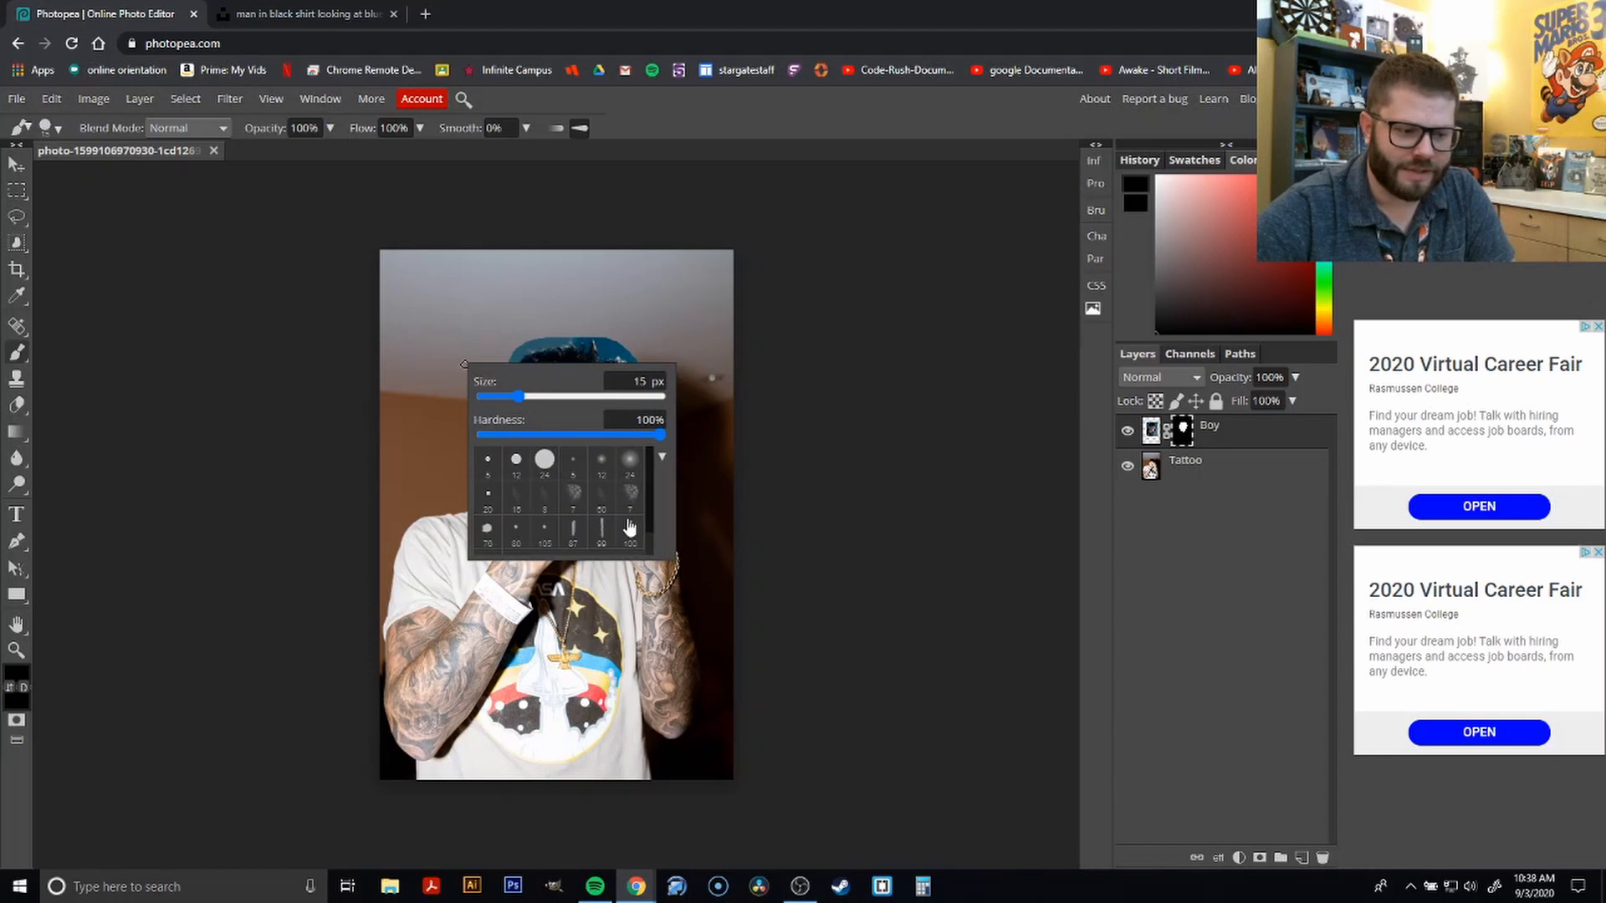
pyautogui.click(624, 473)
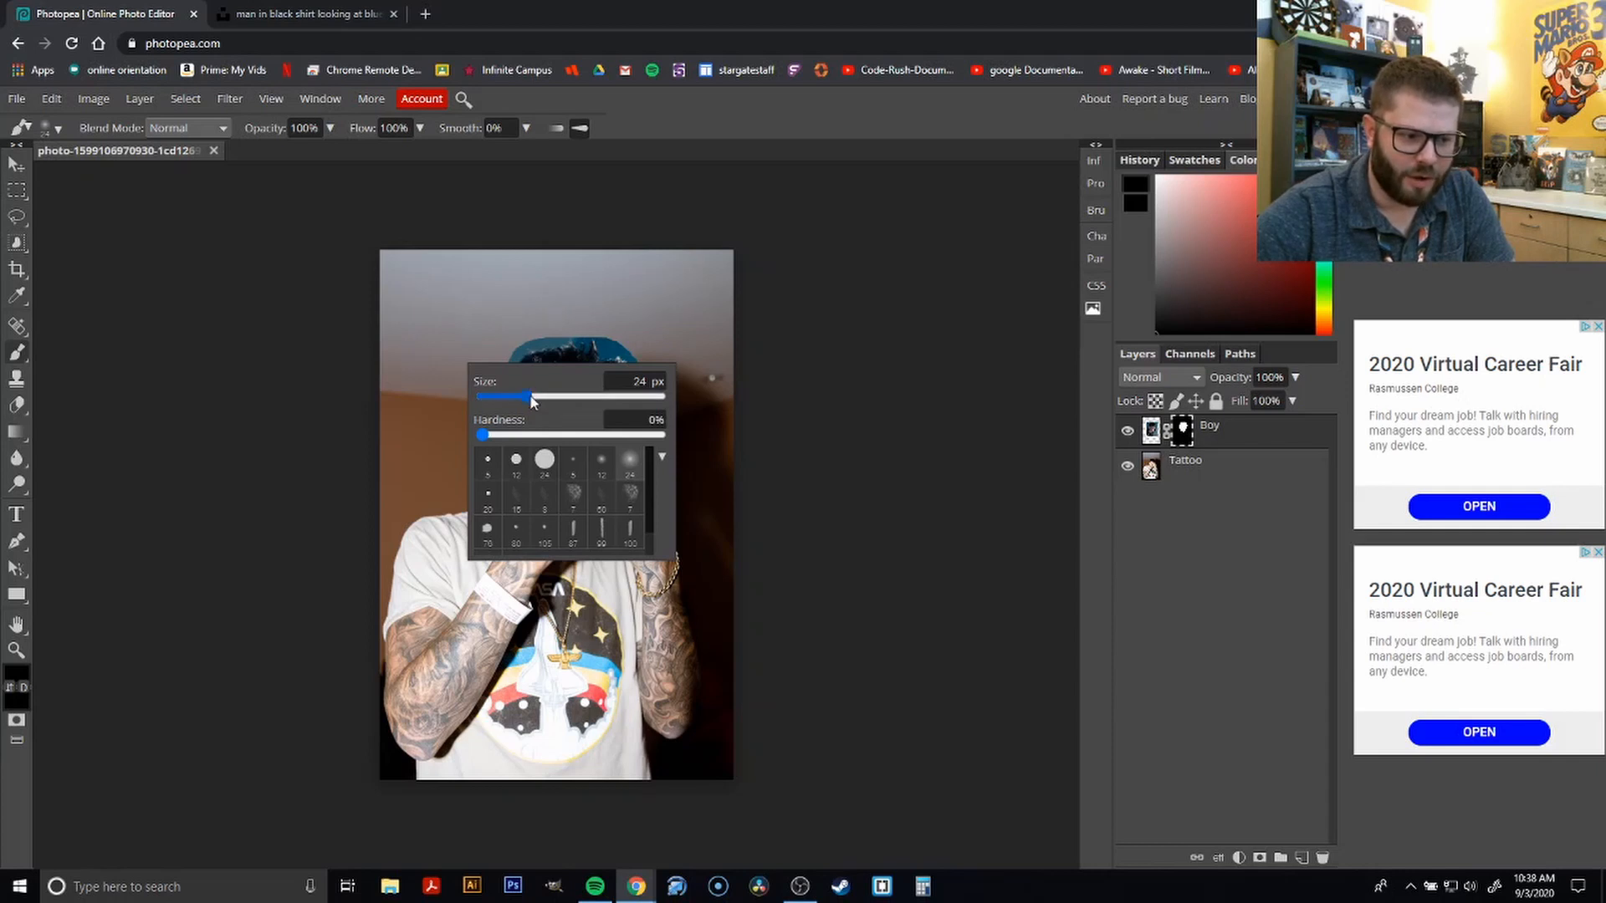
pyautogui.moveTo(531, 398); pyautogui.dragTo(545, 396)
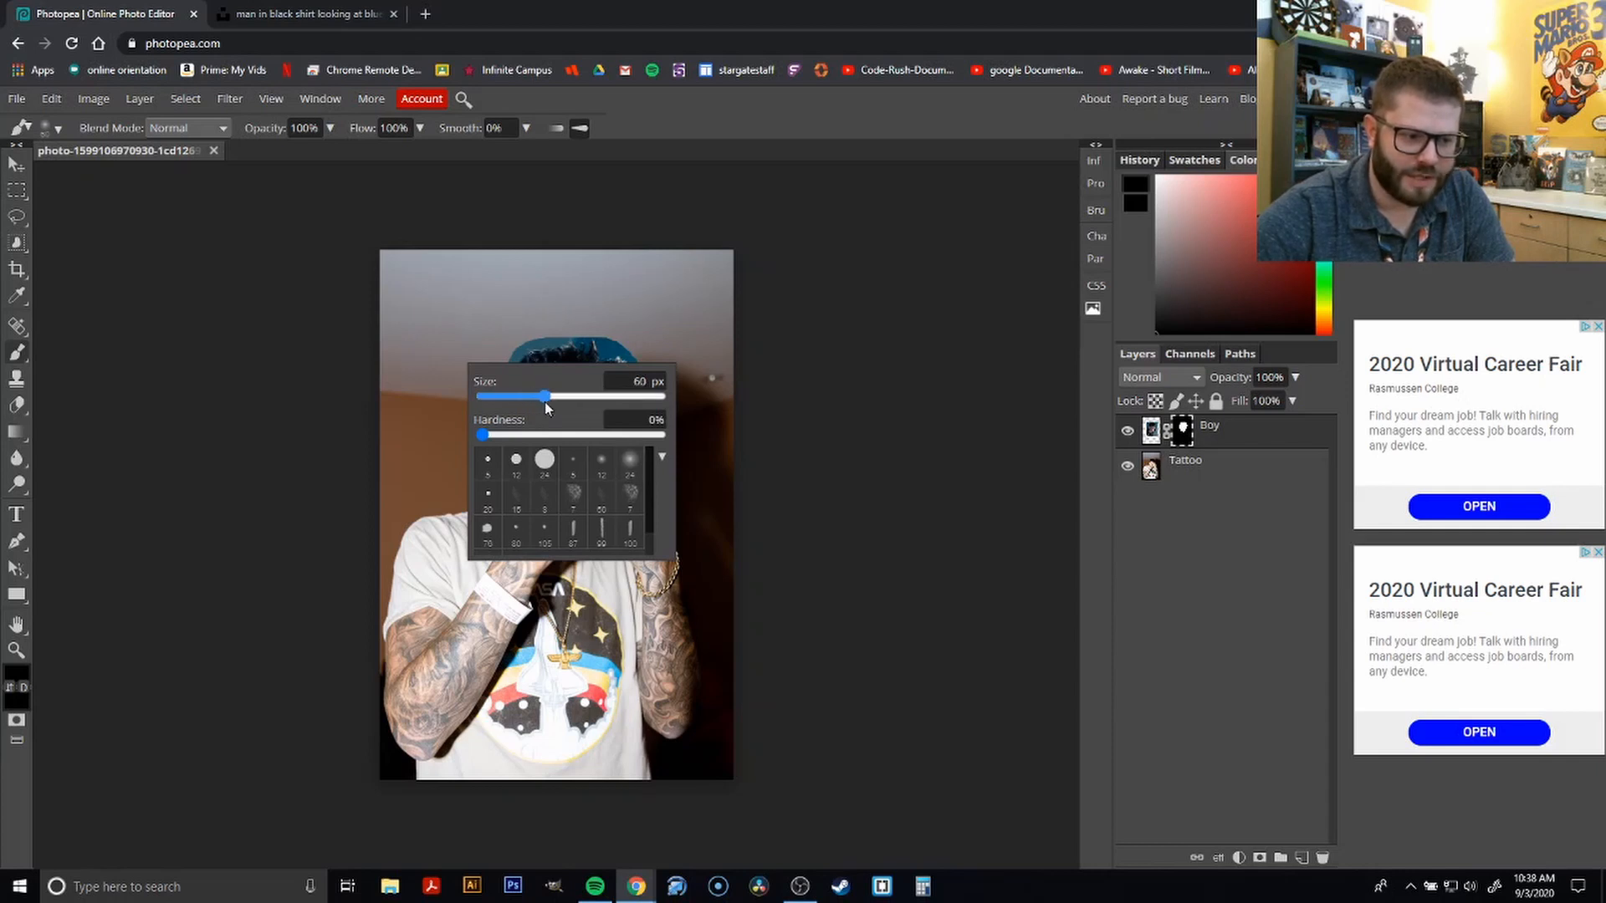
pyautogui.click(508, 315)
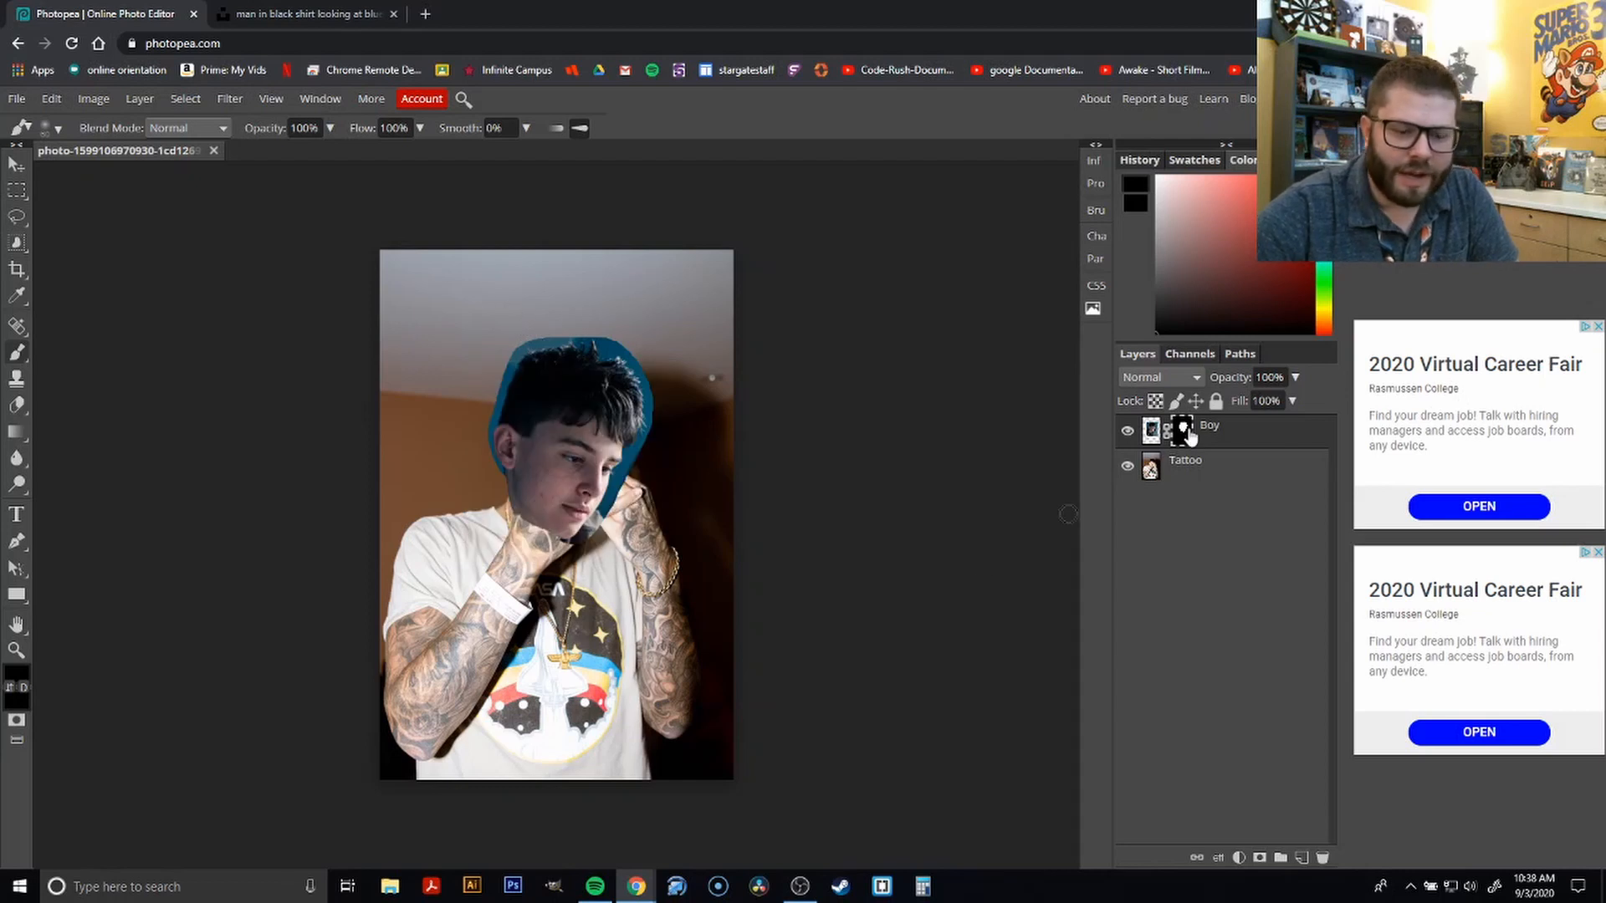
# Target the Boy layer's mask, reset the colors to default black and white, and paint out the blue background around the head in black
pyautogui.click(1151, 431)
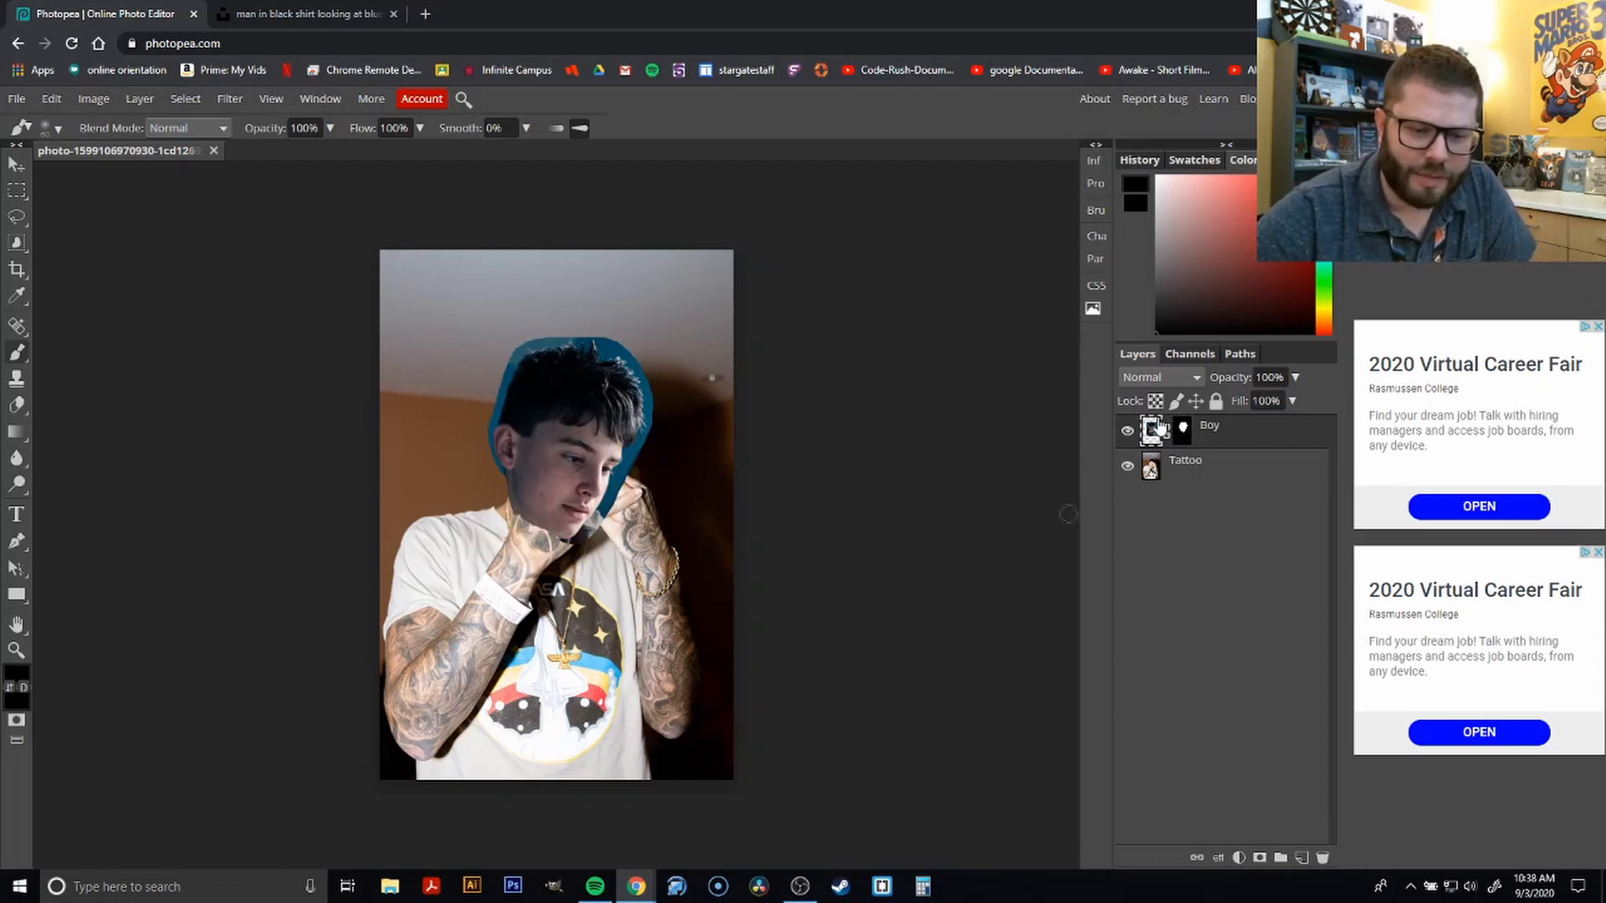
pyautogui.click(1181, 439)
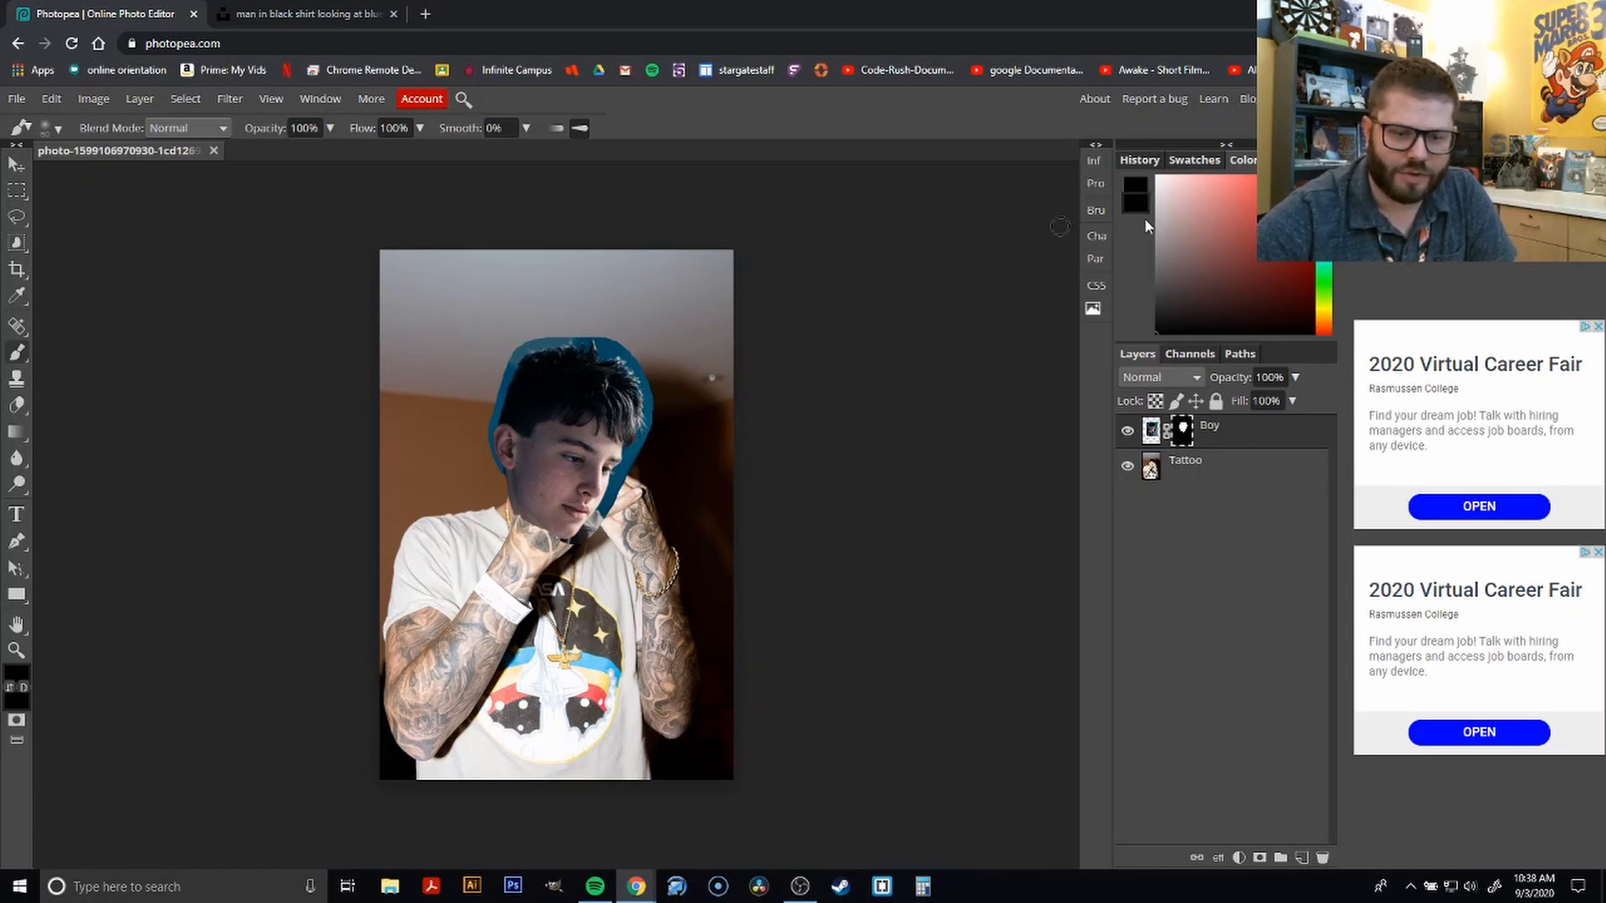
pyautogui.press('d')
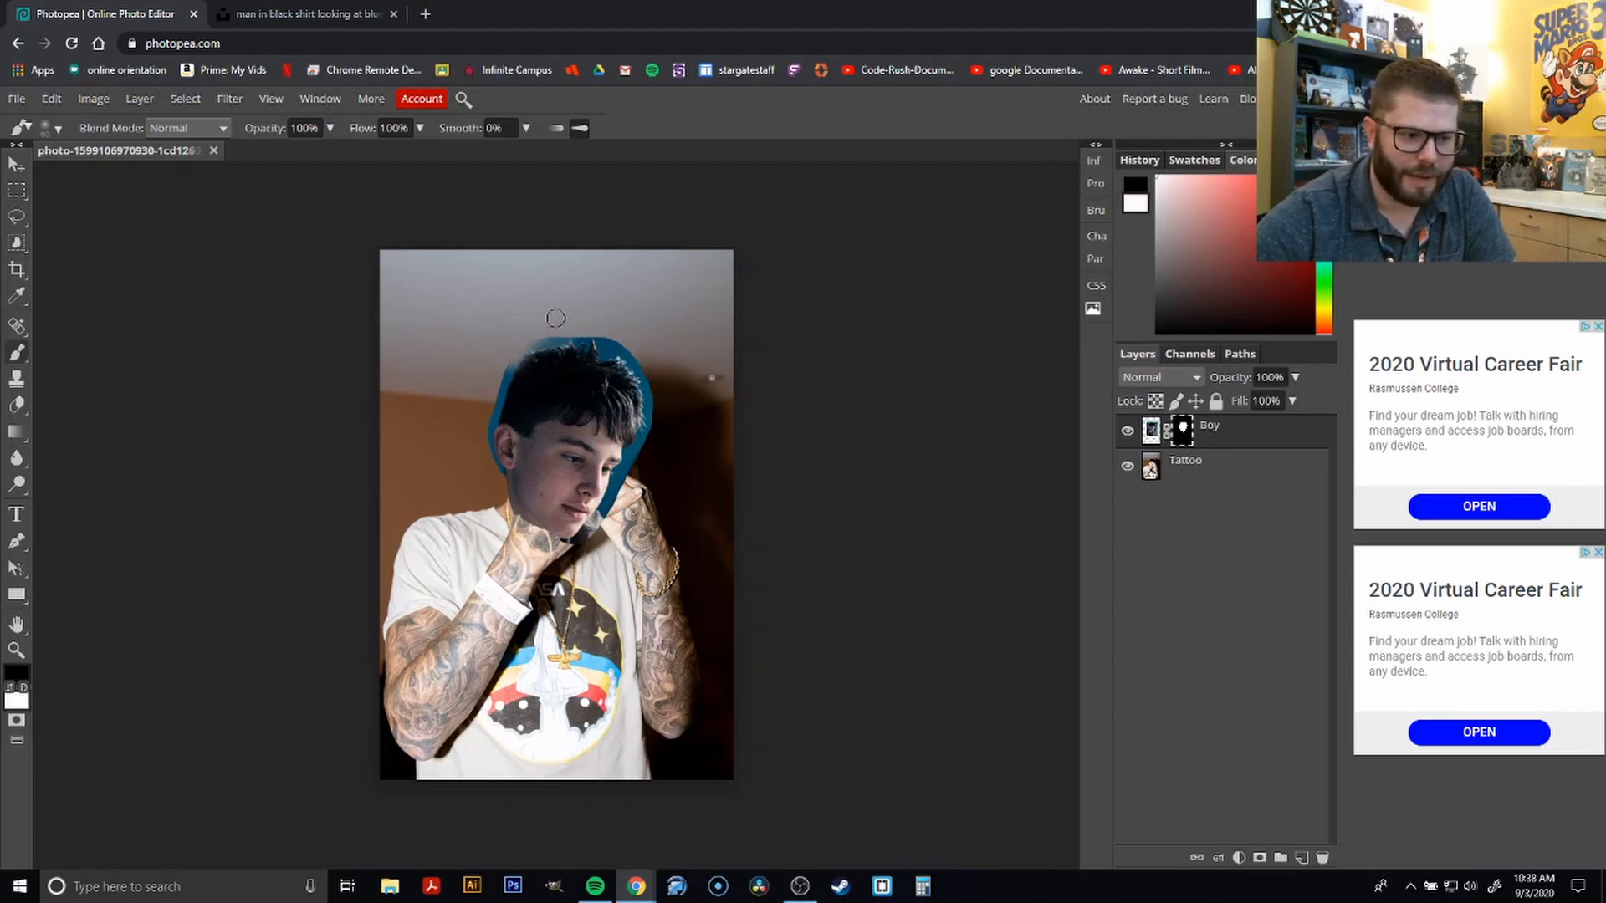
pyautogui.moveTo(523, 347); pyautogui.dragTo(483, 422)
pyautogui.moveTo(542, 345)
pyautogui.mouseDown()
pyautogui.moveTo(634, 376)
pyautogui.moveTo(647, 406)
pyautogui.moveTo(595, 540)
pyautogui.mouseUp()
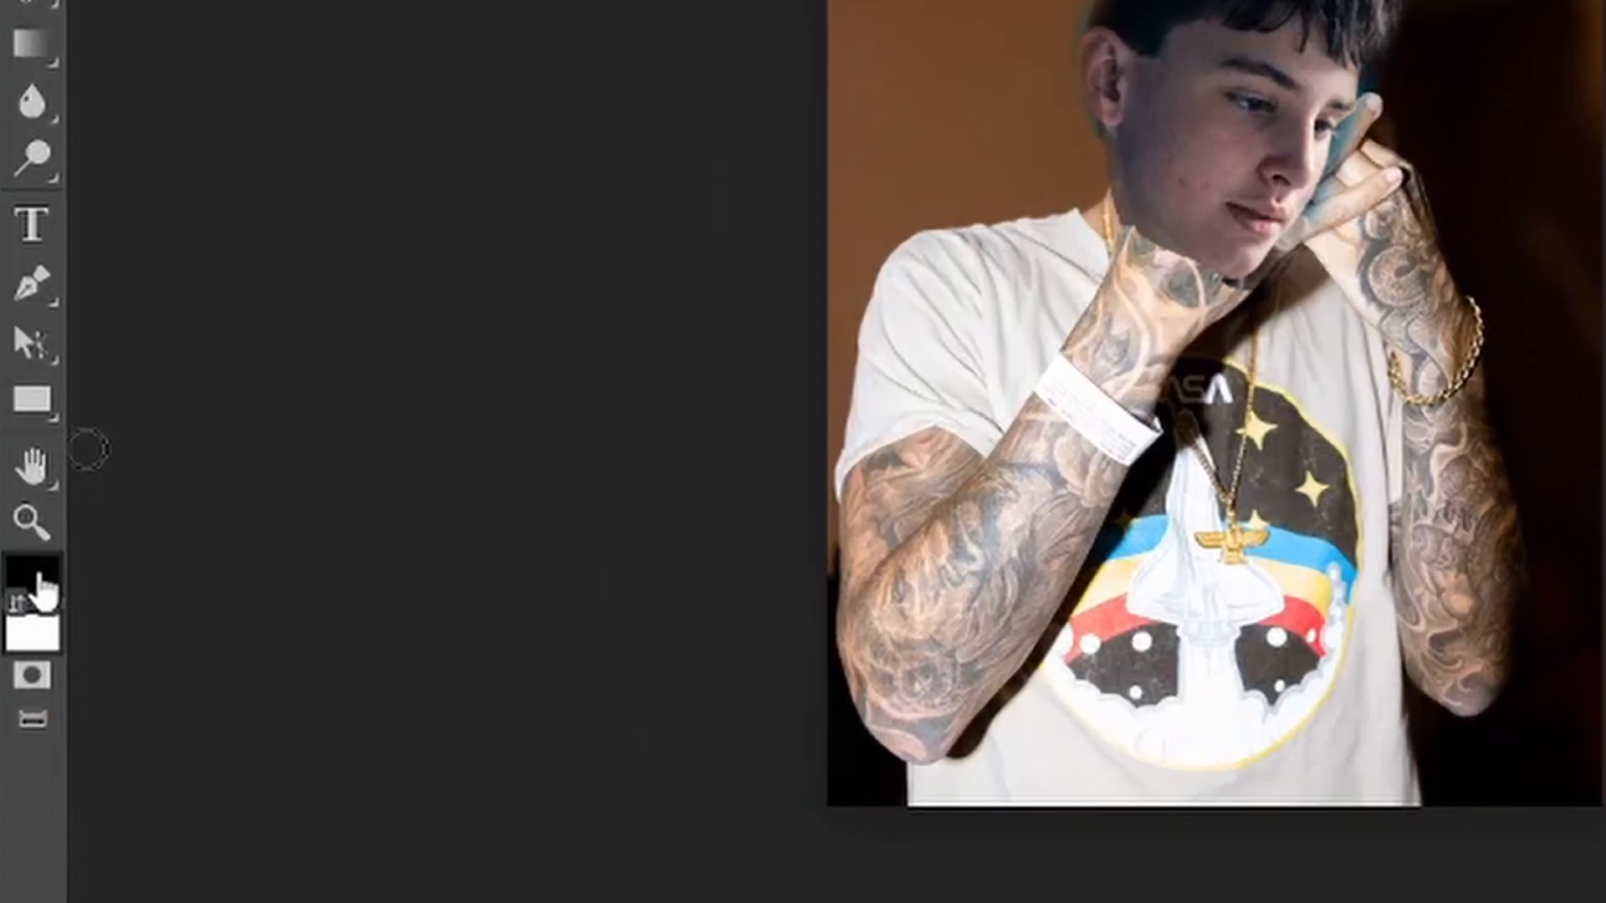
# Look at the foreground color in the Color Picker and accept black (000000)
pyautogui.click(38, 577)
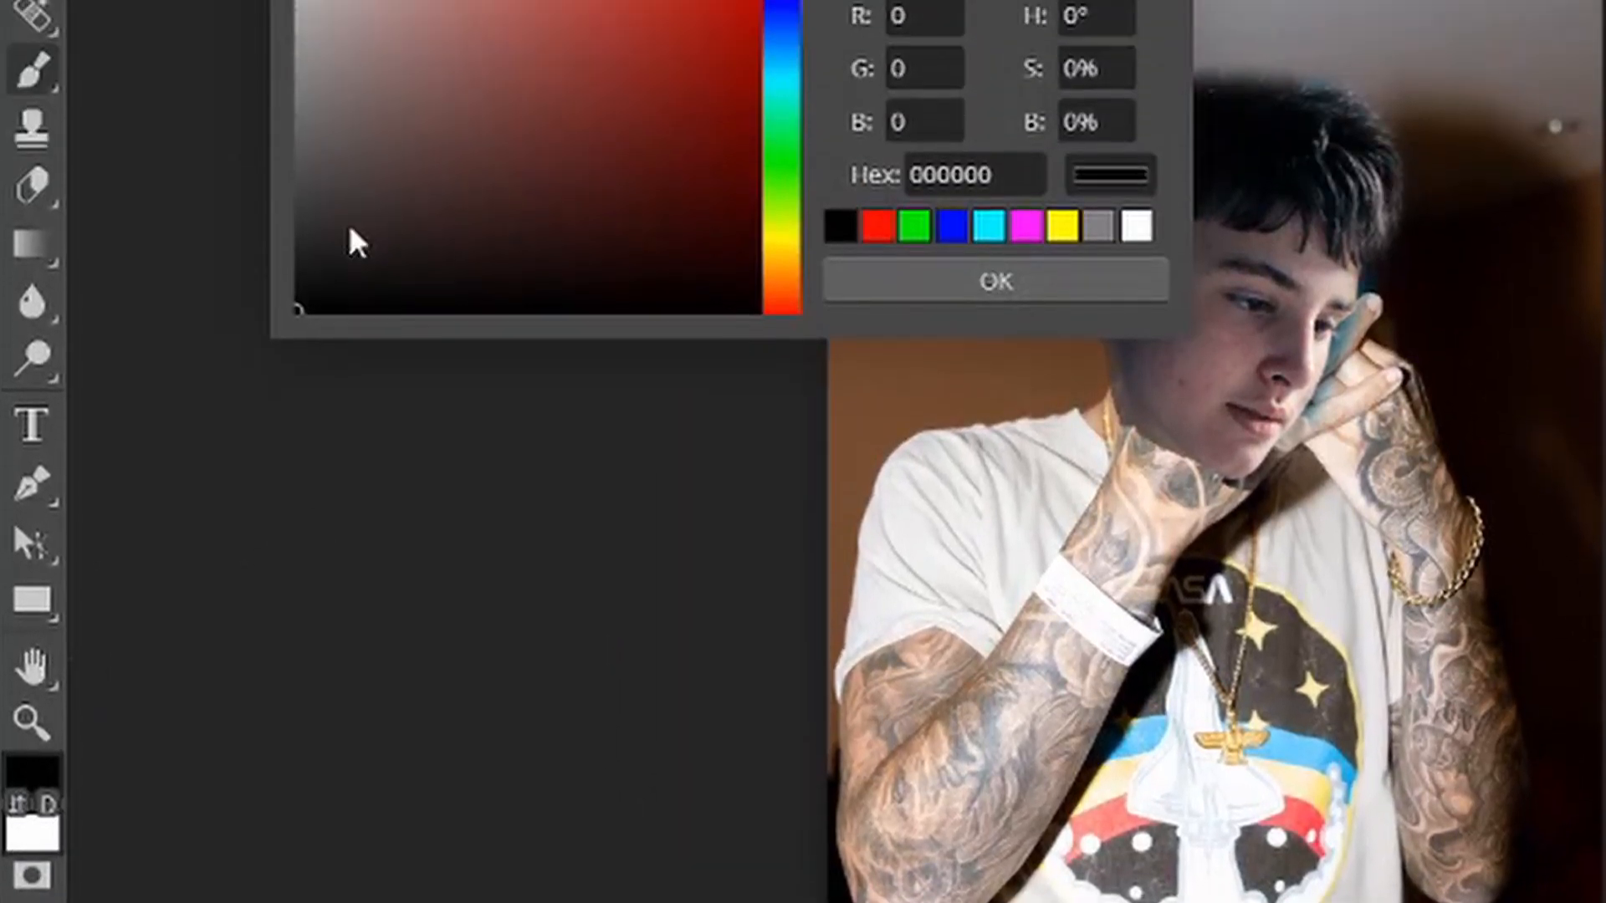
pyautogui.moveTo(349, 24); pyautogui.dragTo(232, 786)
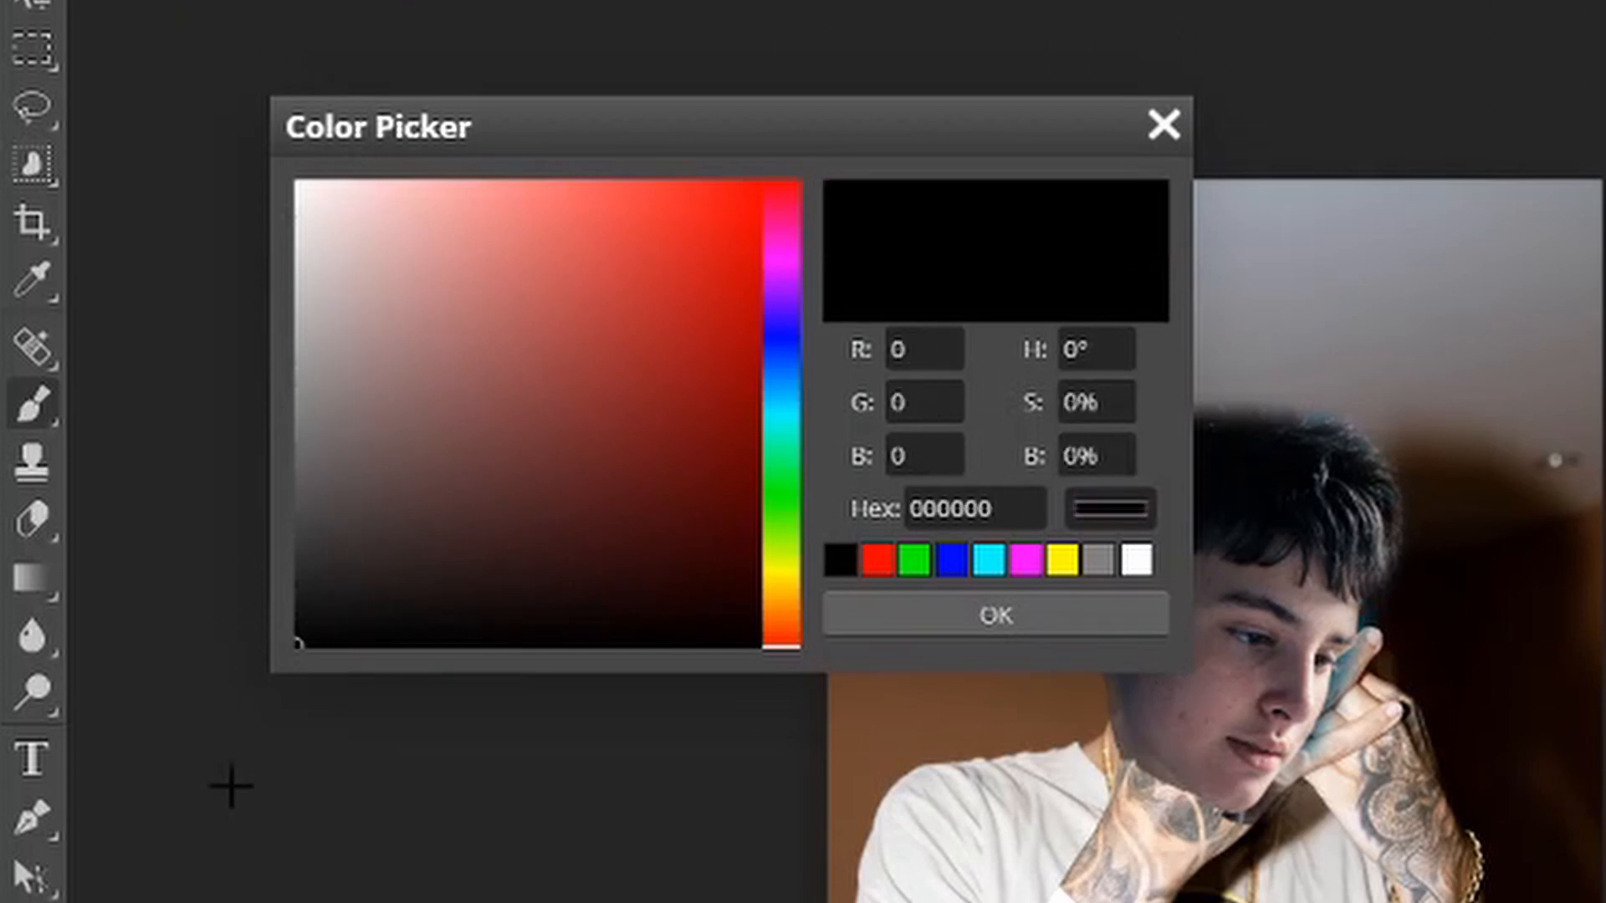
pyautogui.click(1046, 619)
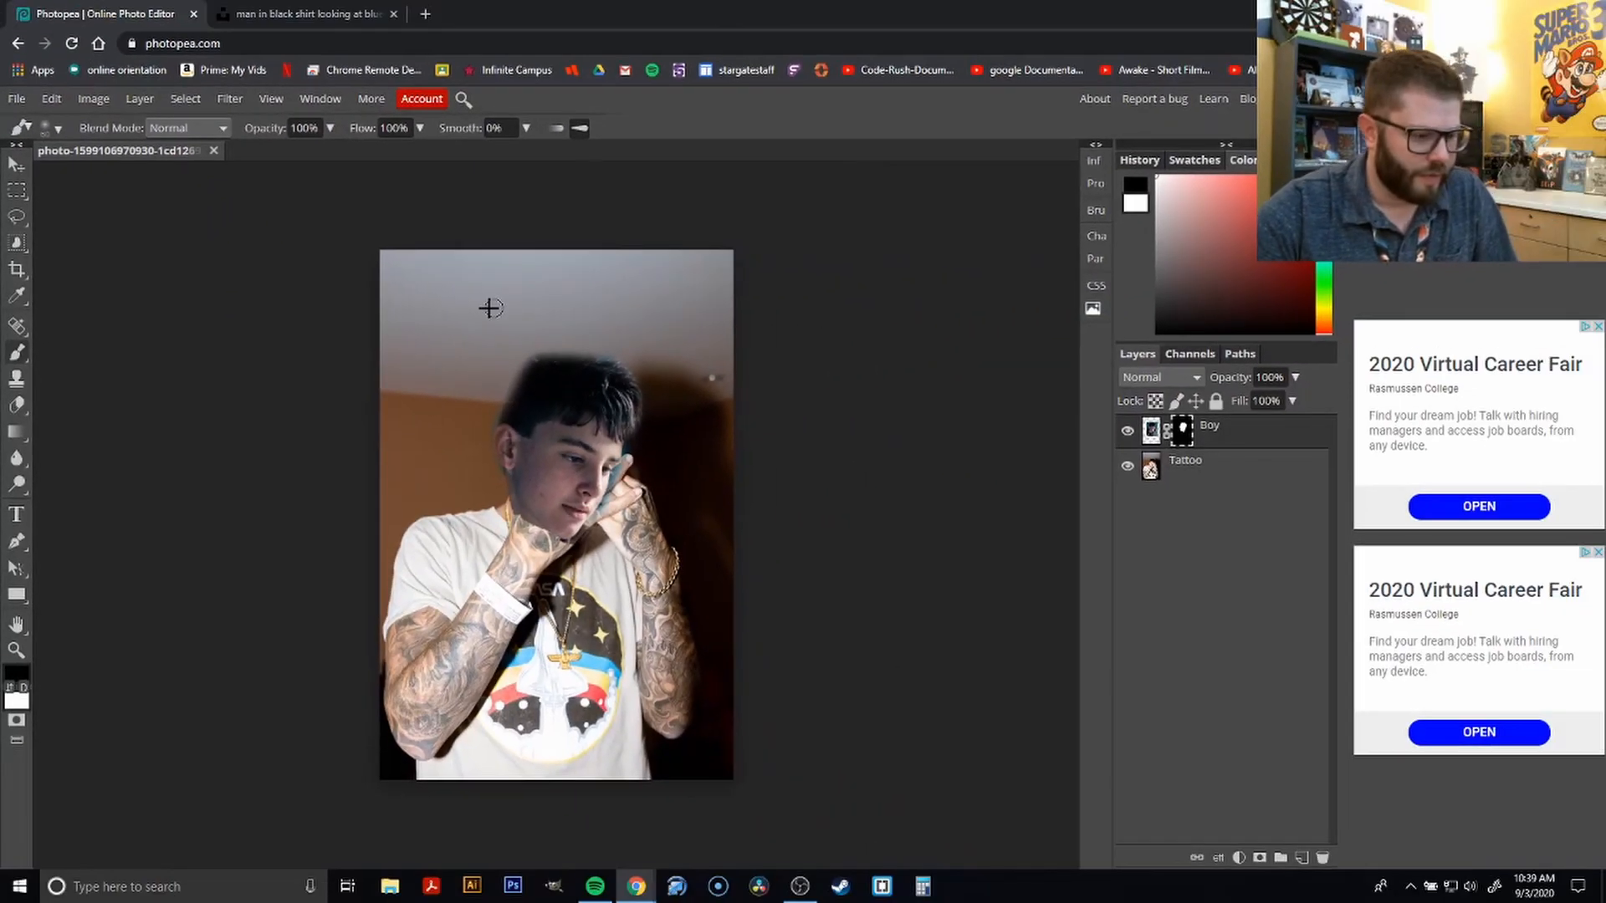
# Swap the foreground and background colors to make white the foreground color with the Brush tool active
pyautogui.press('c')
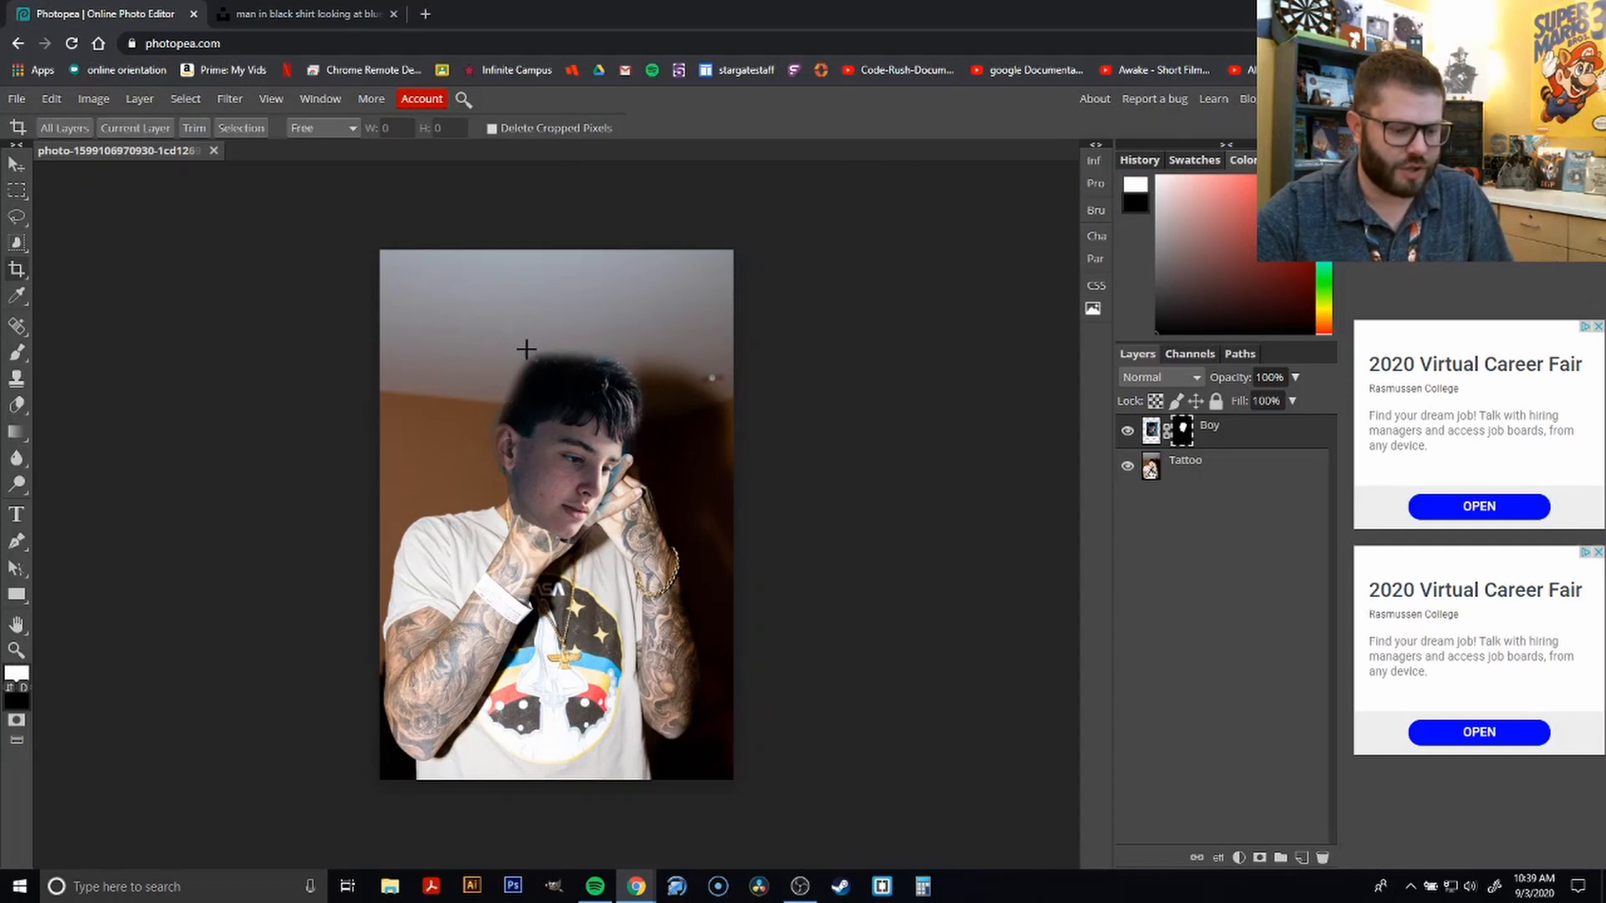
pyautogui.press('b')
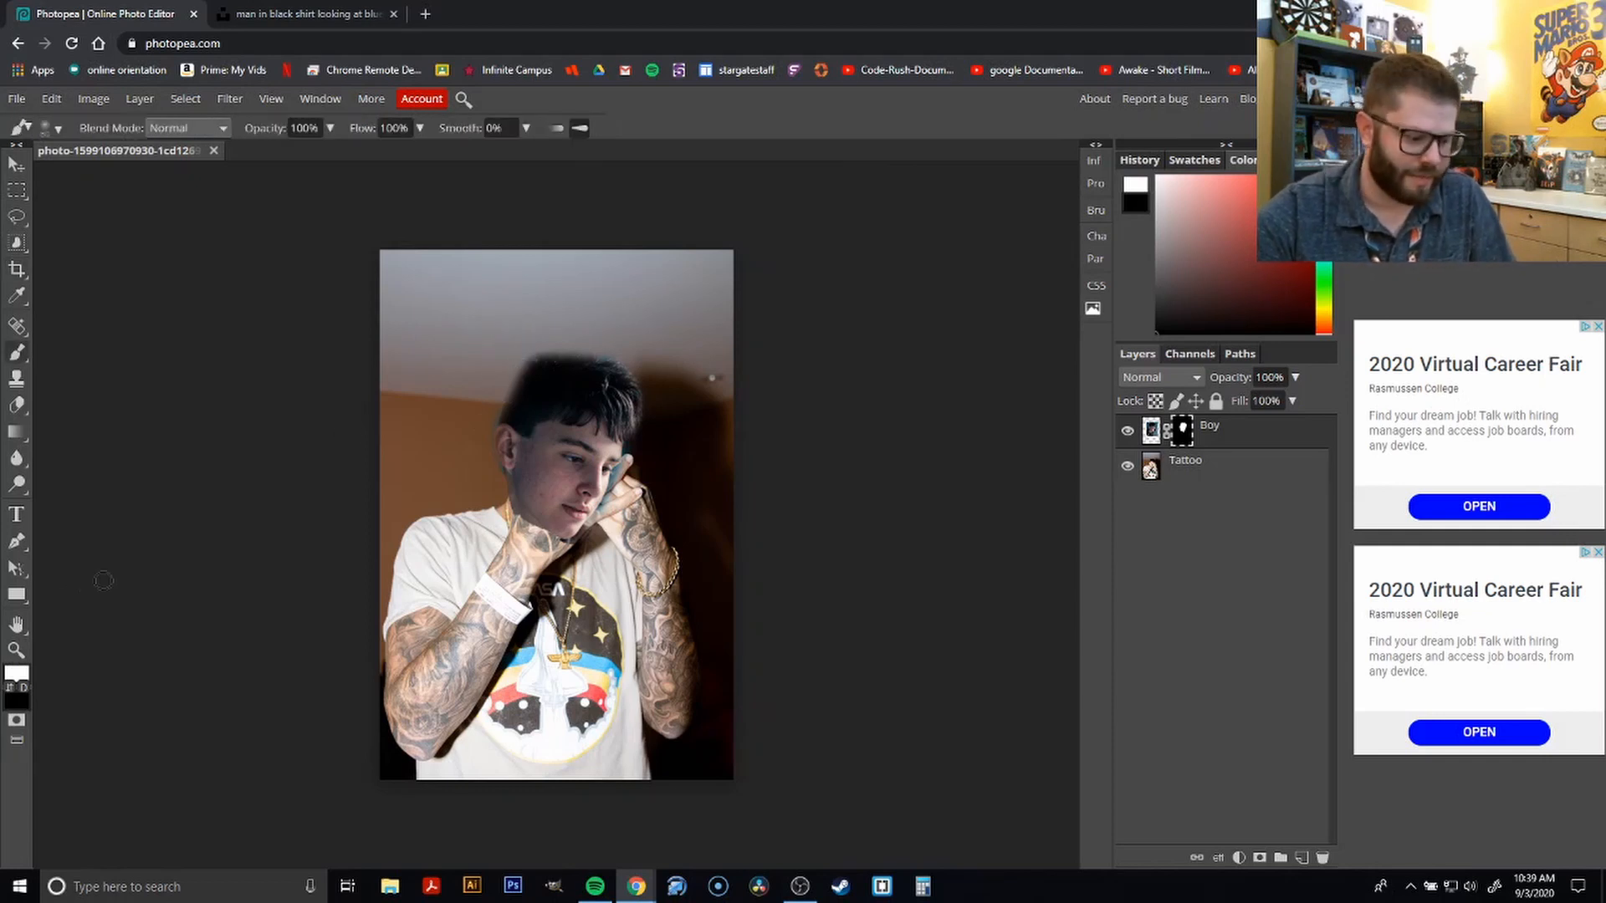
pyautogui.press('x')
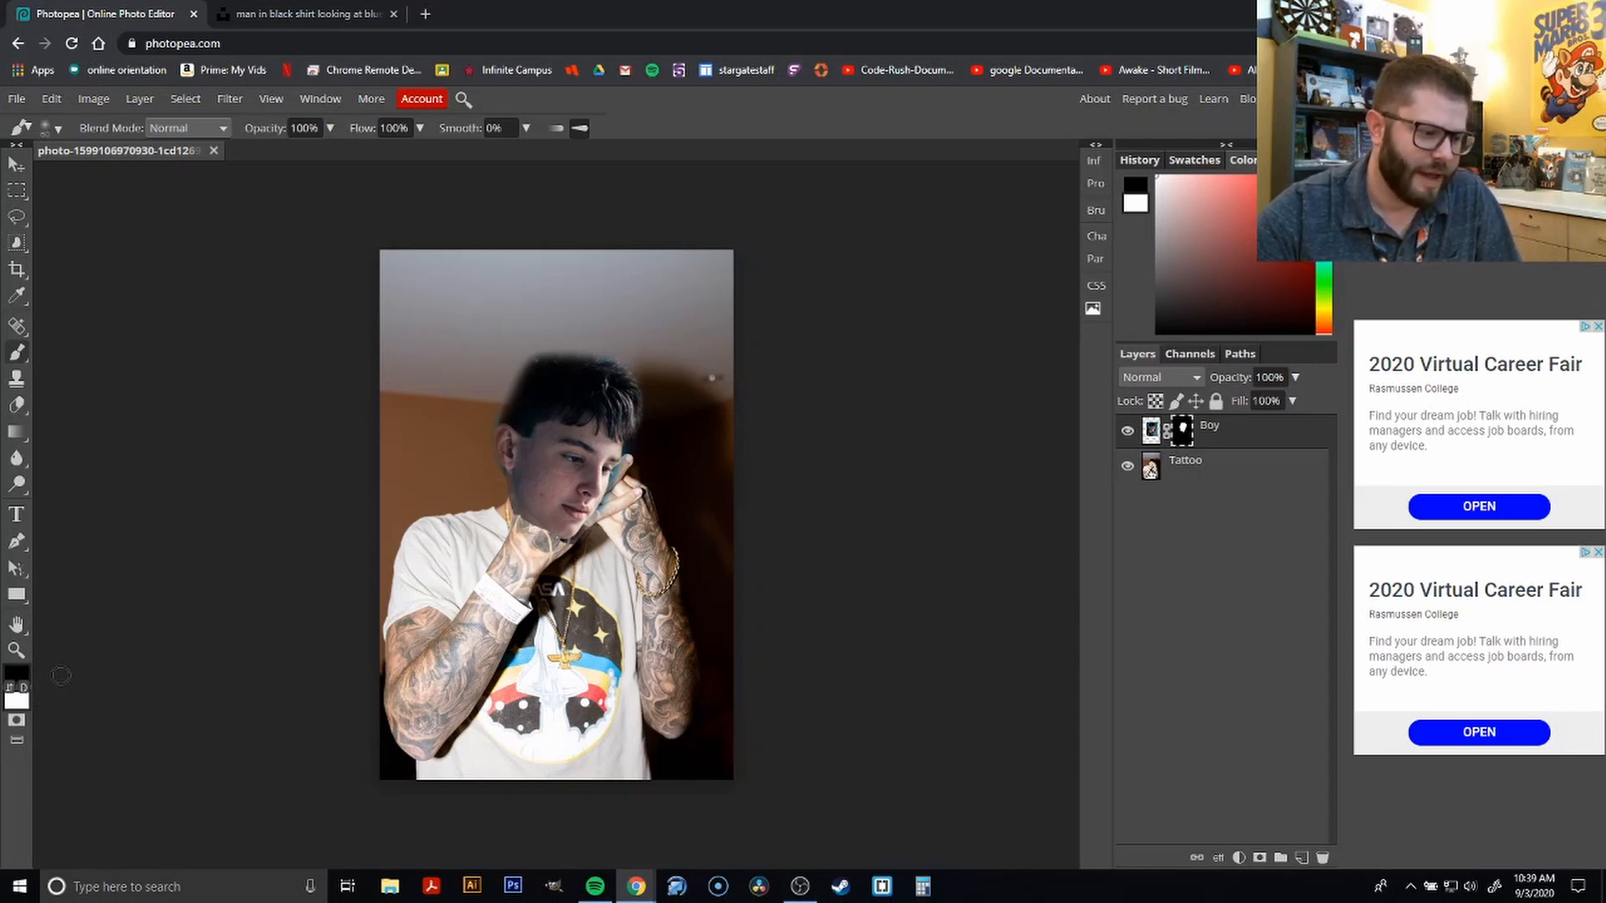
pyautogui.press('x')
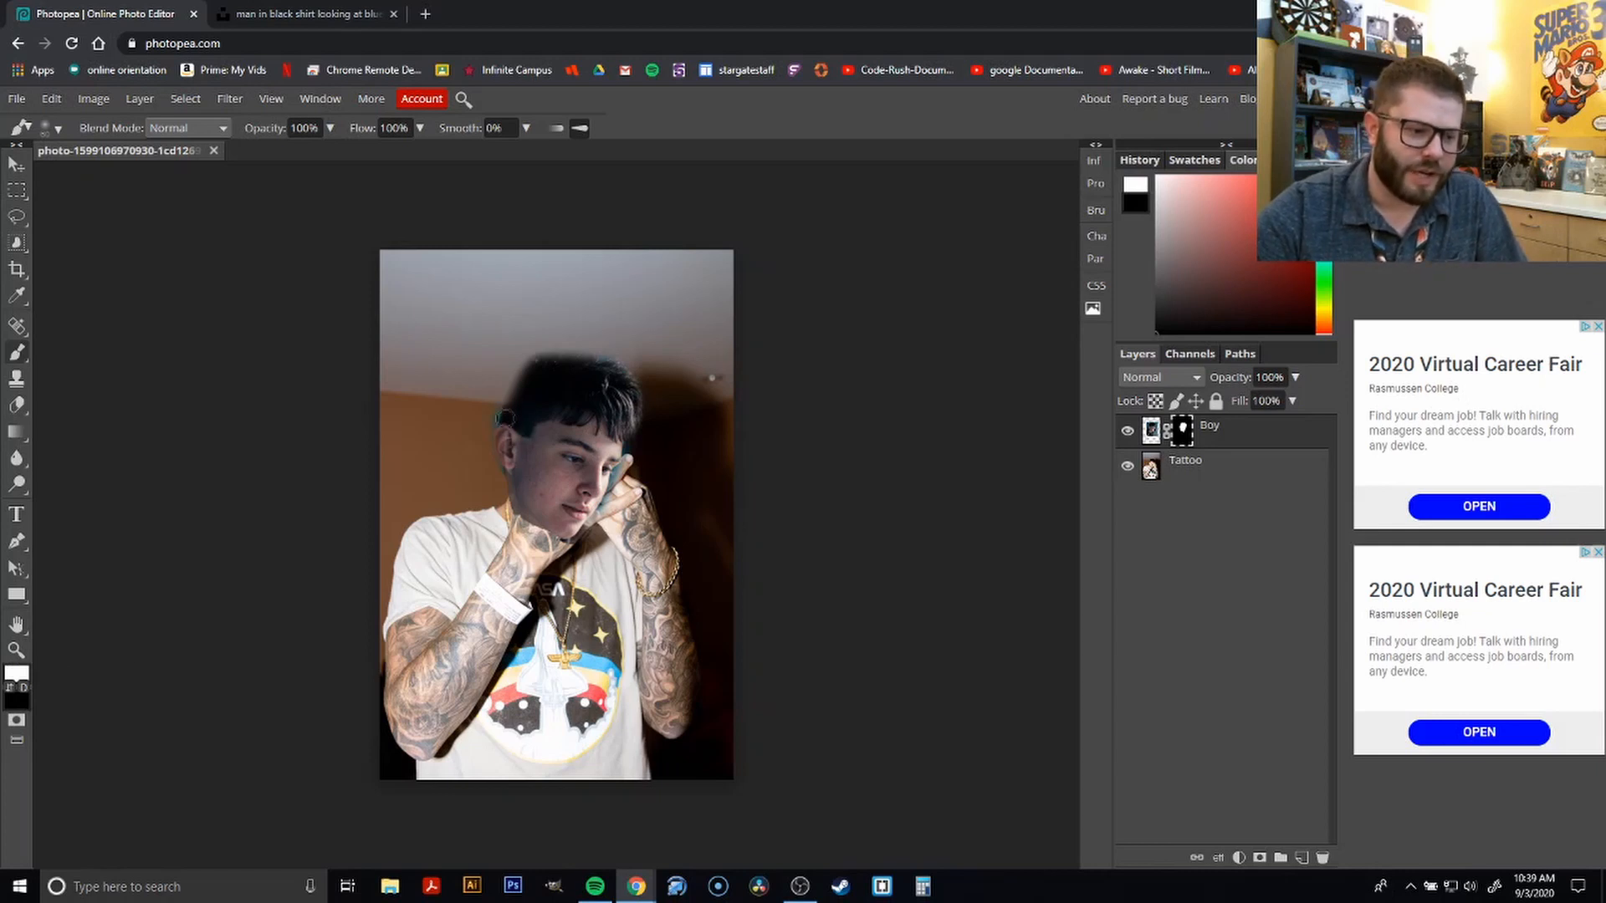
# Try painting white on the Boy layer's mask to bring back the blue background around the head, and undo the strokes
pyautogui.moveTo(505, 418)
pyautogui.mouseDown()
pyautogui.moveTo(533, 353)
pyautogui.moveTo(488, 427)
pyautogui.moveTo(492, 400)
pyautogui.moveTo(442, 408)
pyautogui.moveTo(482, 351)
pyautogui.mouseUp()
pyautogui.moveTo(506, 447)
pyautogui.mouseDown()
pyautogui.moveTo(420, 398)
pyautogui.moveTo(519, 498)
pyautogui.mouseUp()
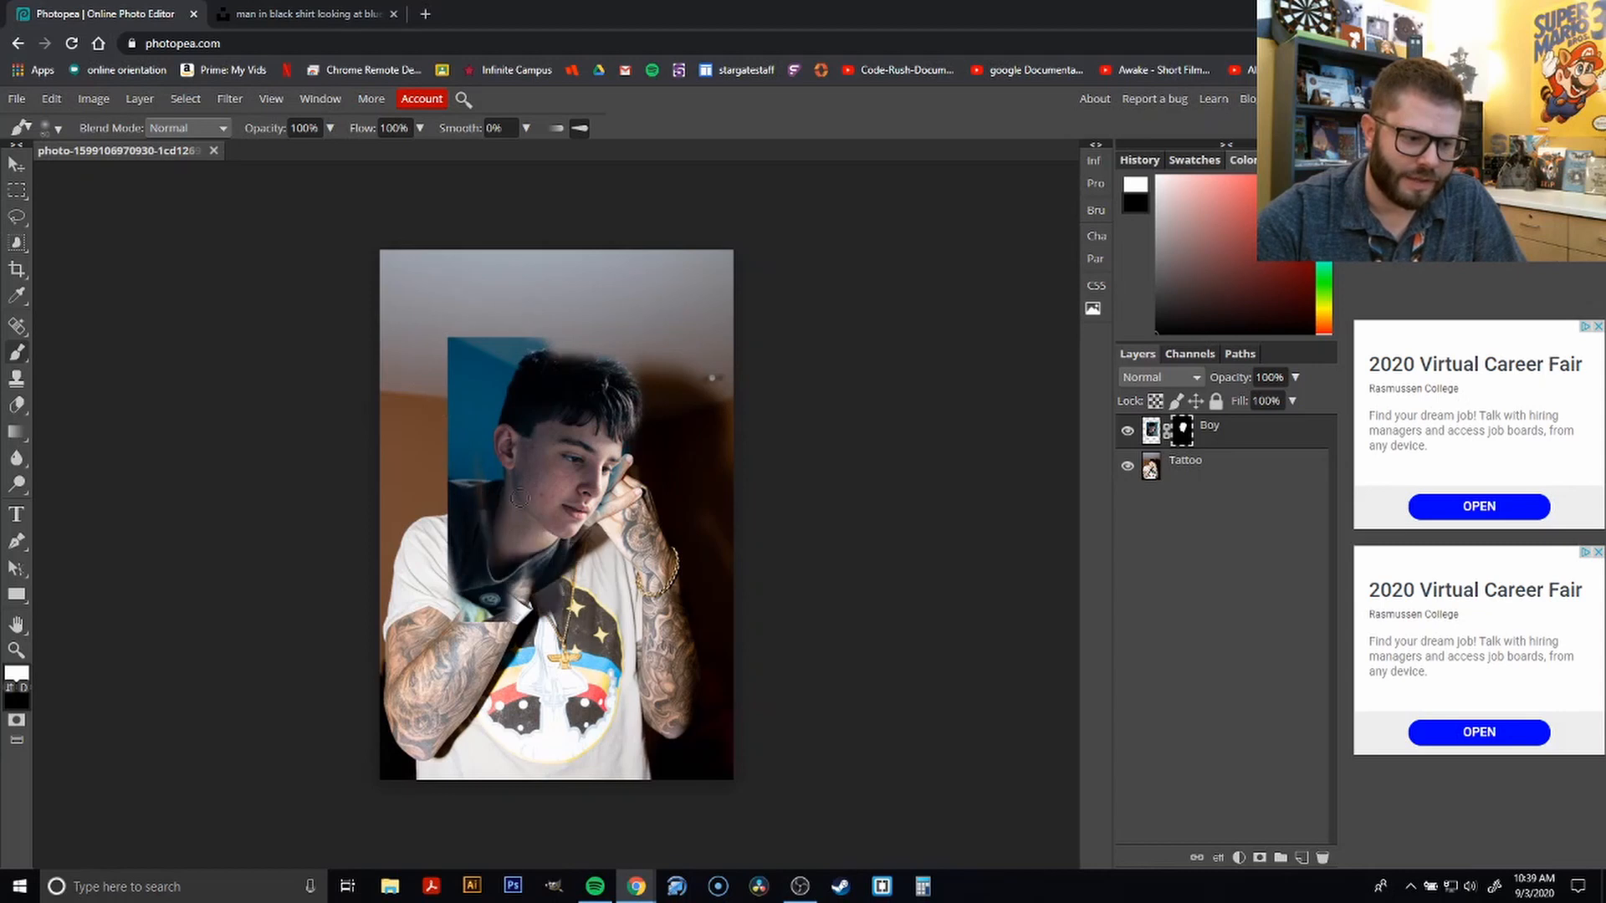
pyautogui.moveTo(660, 544)
pyautogui.mouseDown()
pyautogui.moveTo(610, 518)
pyautogui.moveTo(644, 418)
pyautogui.moveTo(661, 502)
pyautogui.mouseUp()
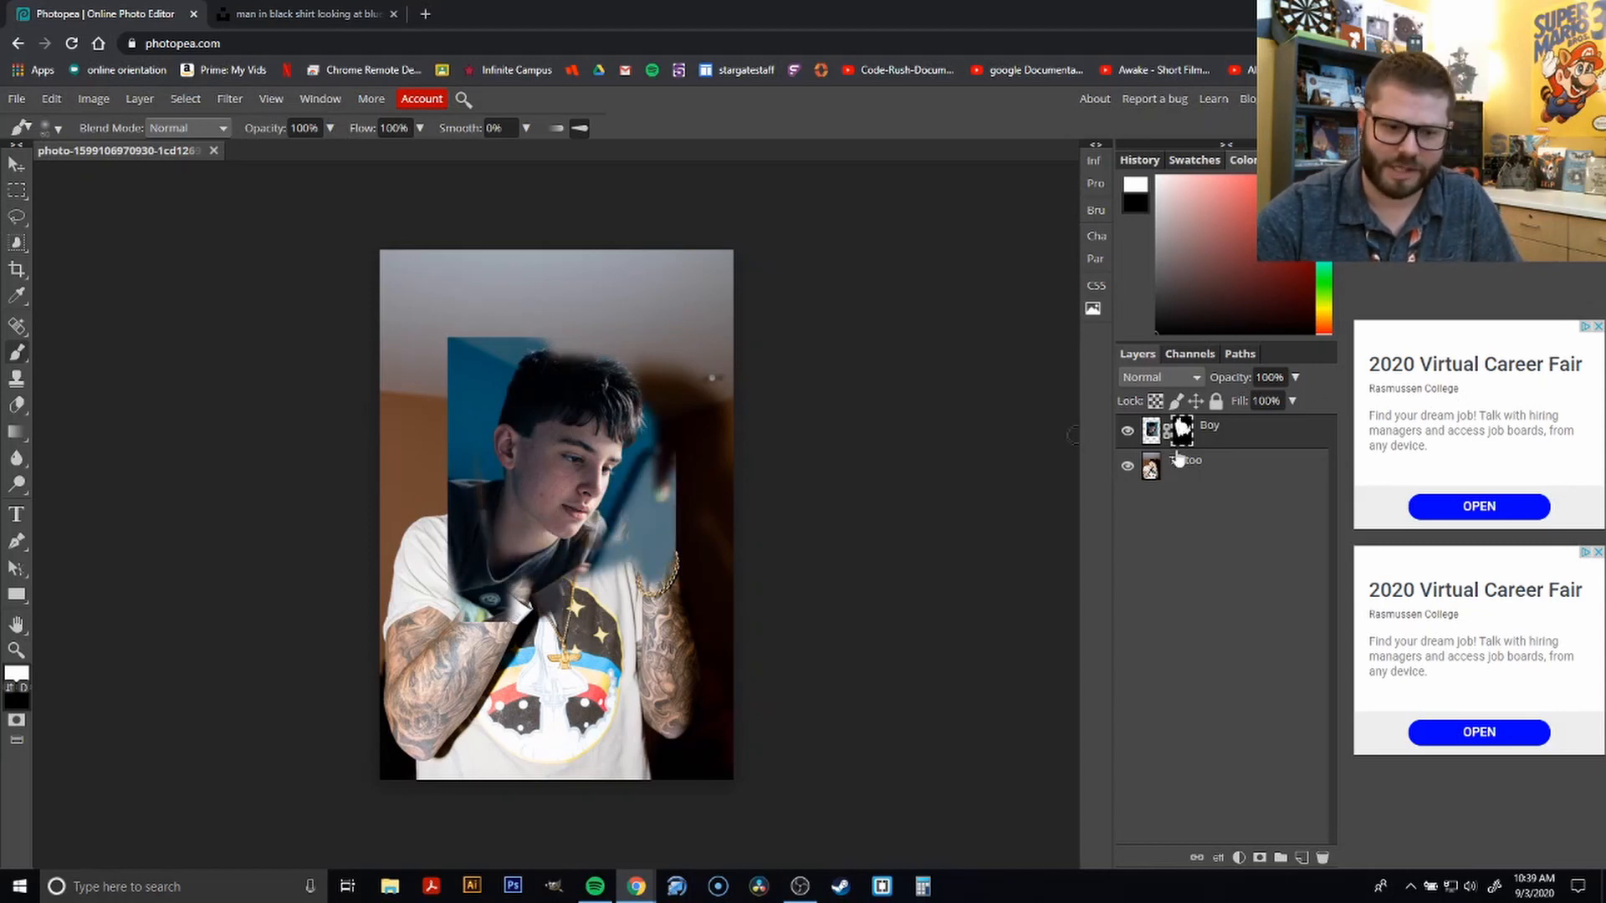
pyautogui.hotkey('ctrl', 'z')
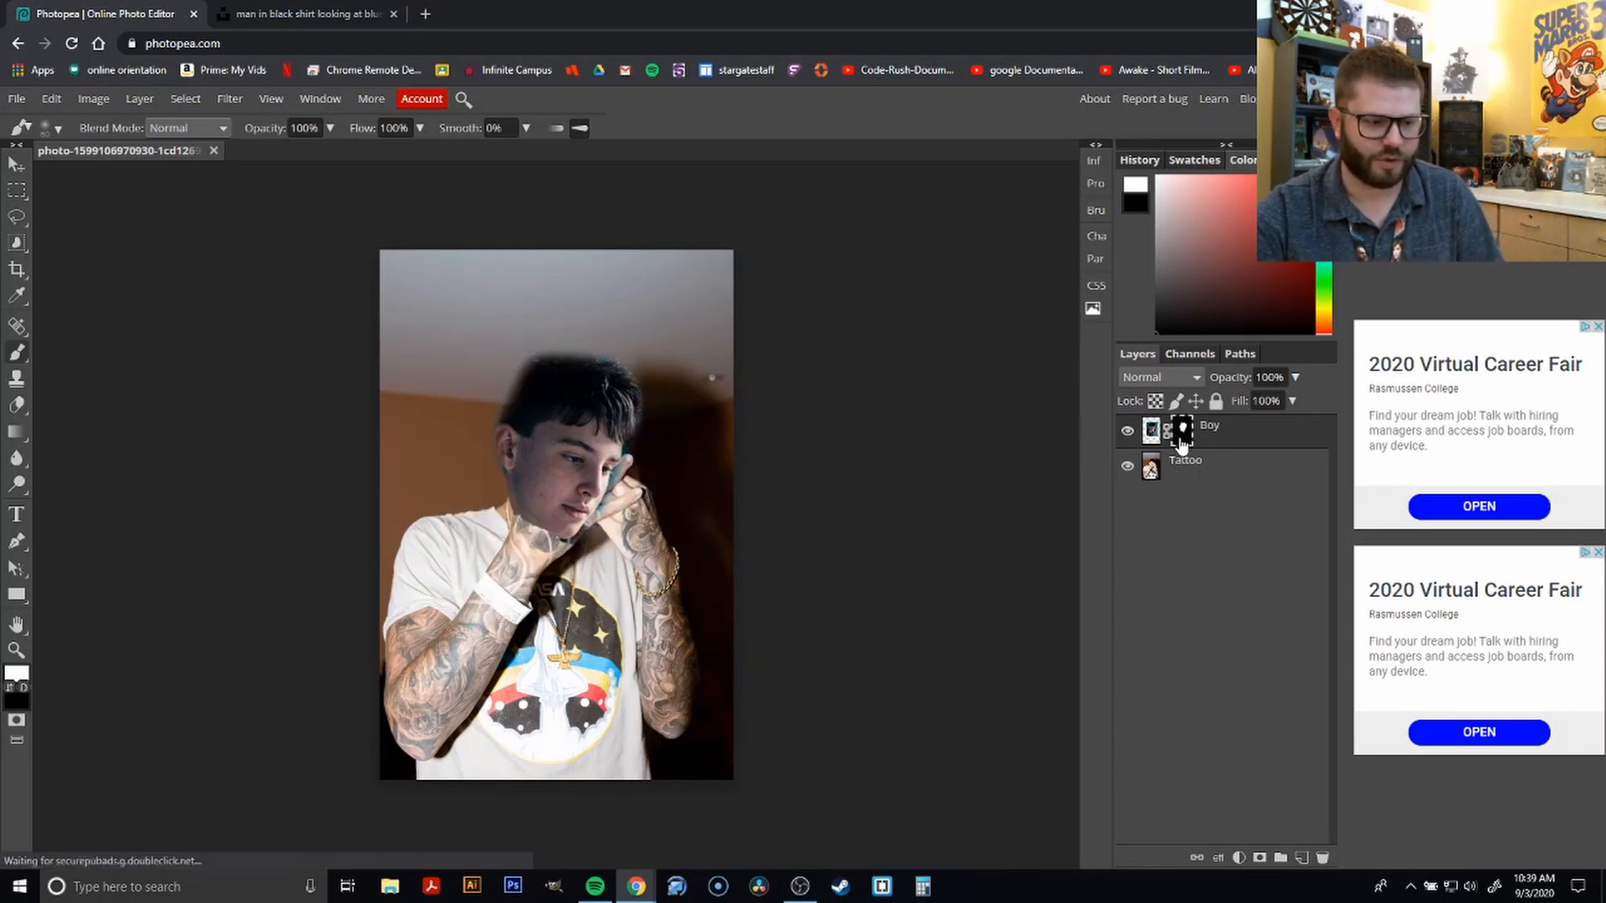
# Look at the options of the Move and Crop tools and make the Eyedropper tool active
pyautogui.click(16, 164)
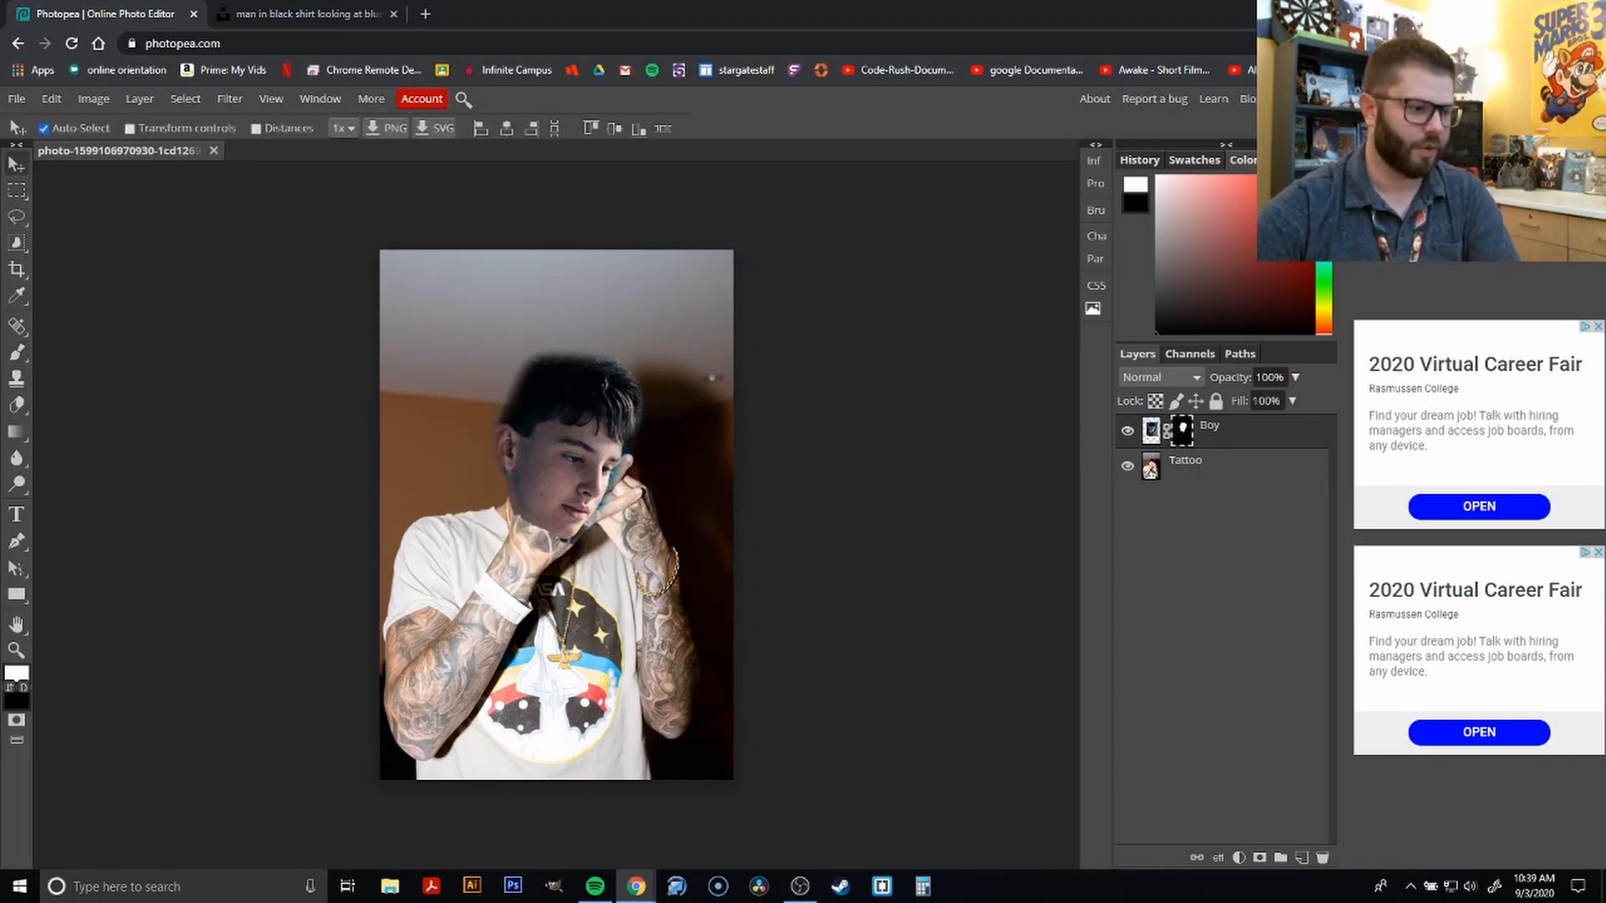
pyautogui.click(17, 269)
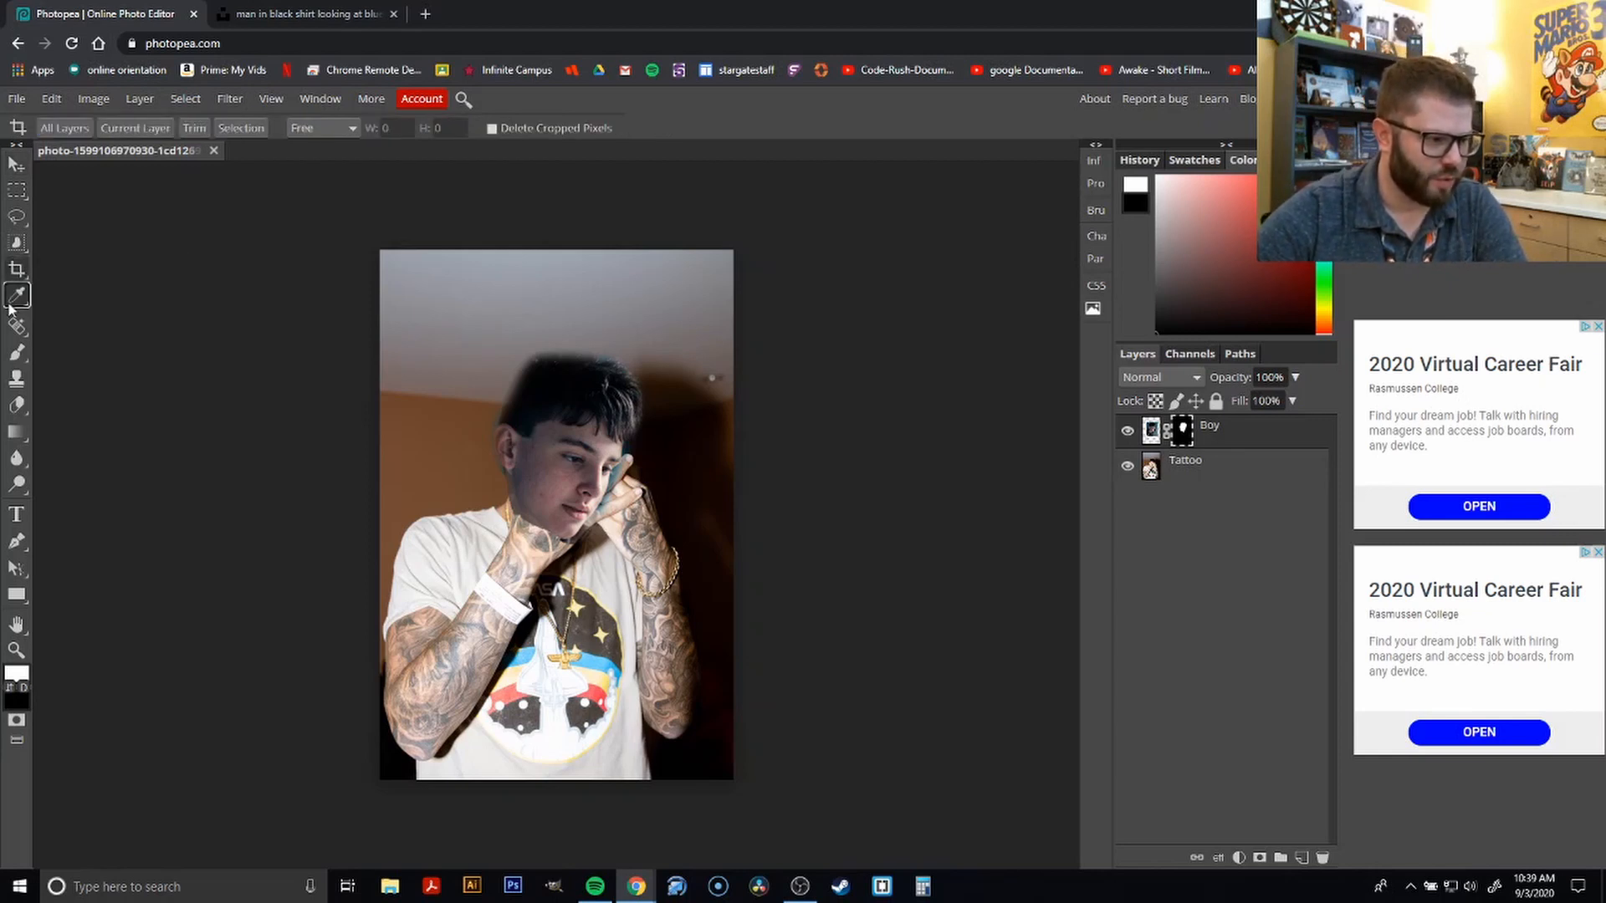
pyautogui.click(16, 303)
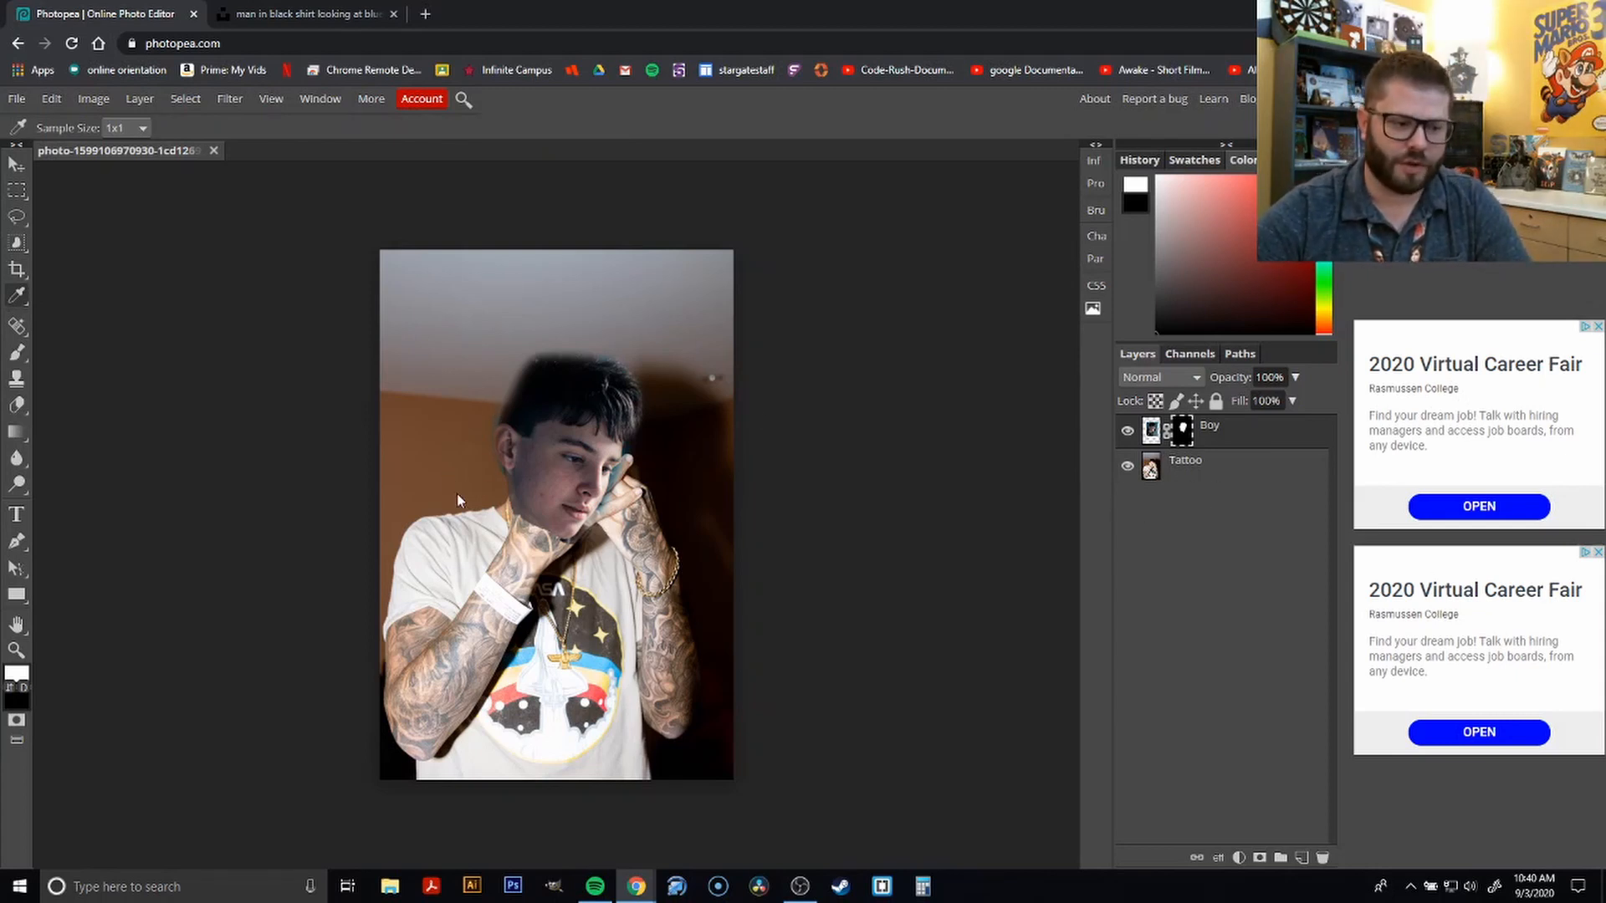
# Add a new layer directly above the Tattoo layer and name it Color
pyautogui.click(1232, 473)
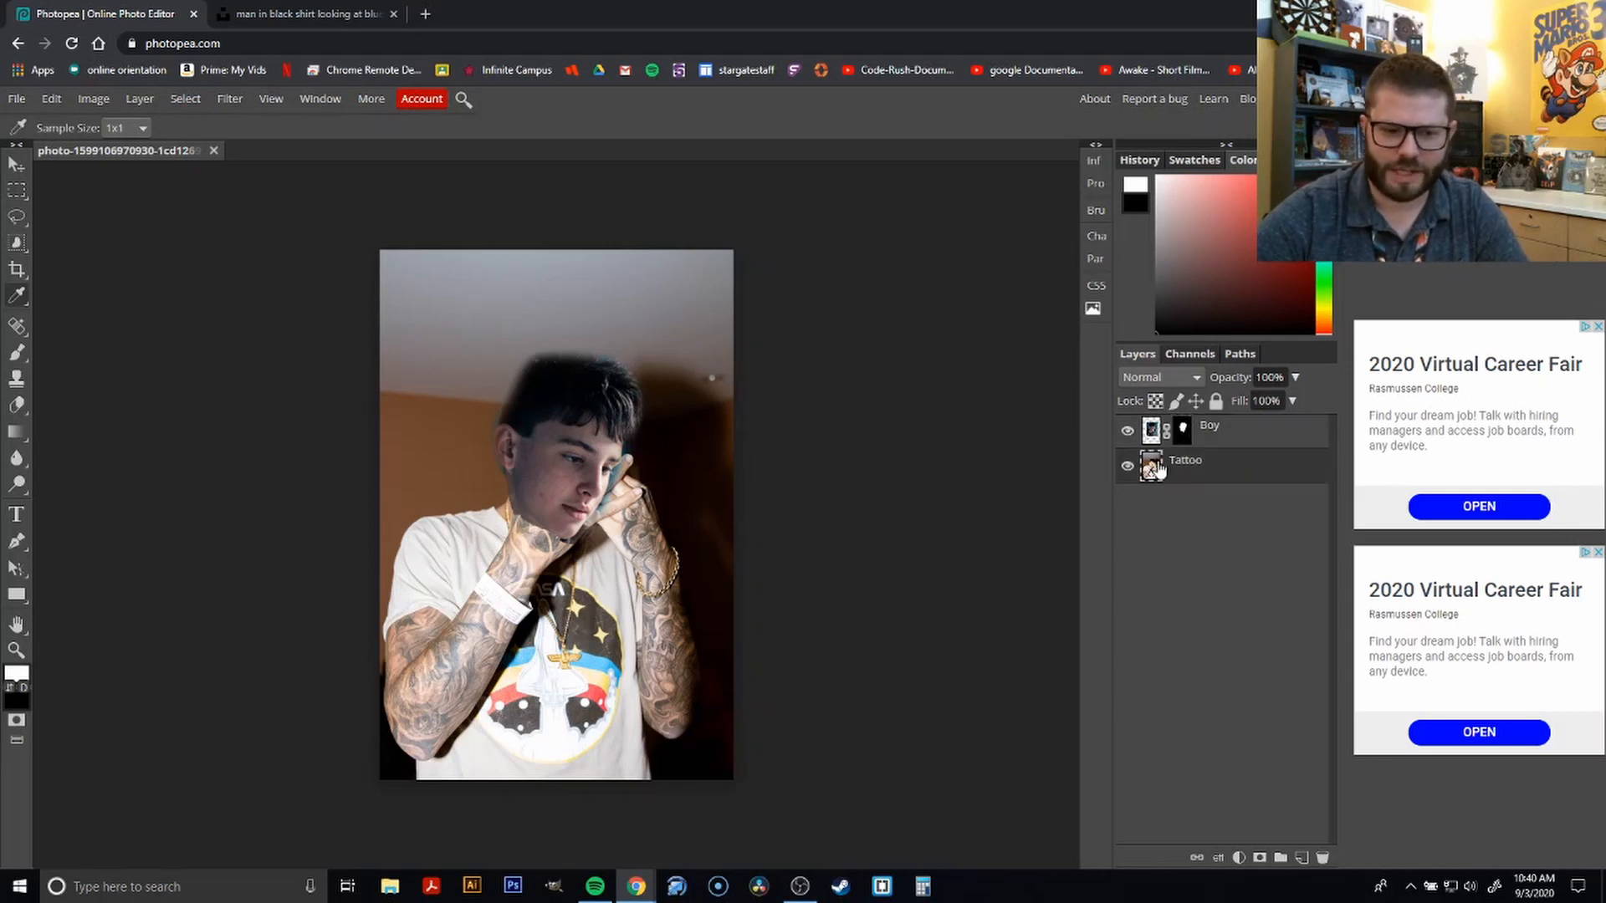
pyautogui.click(1302, 857)
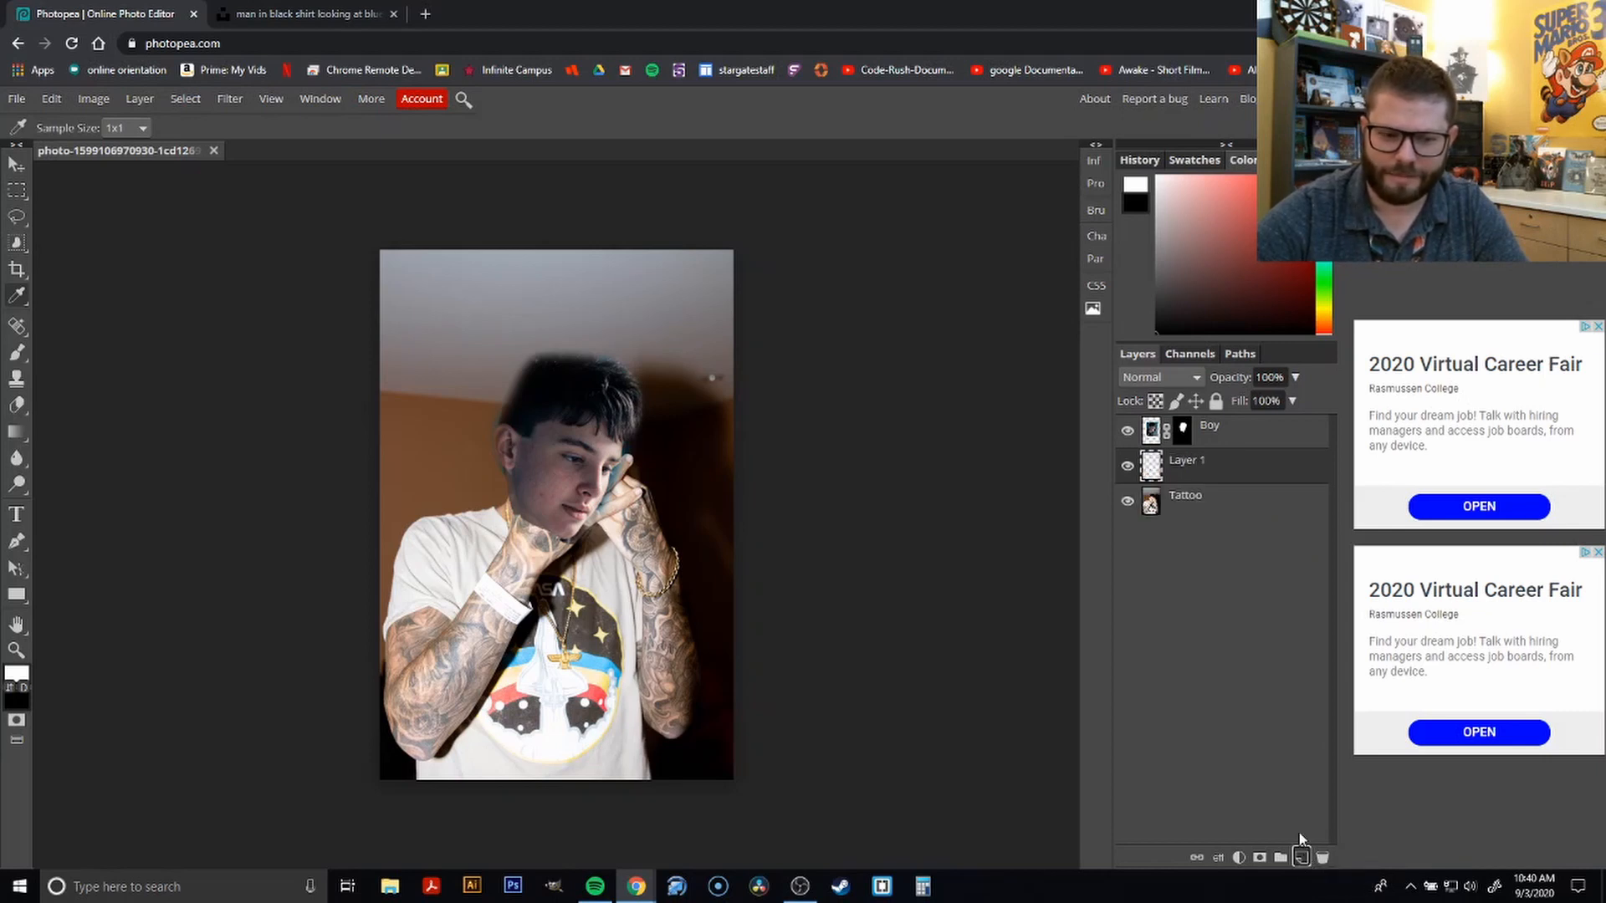
pyautogui.doubleClick(1203, 462)
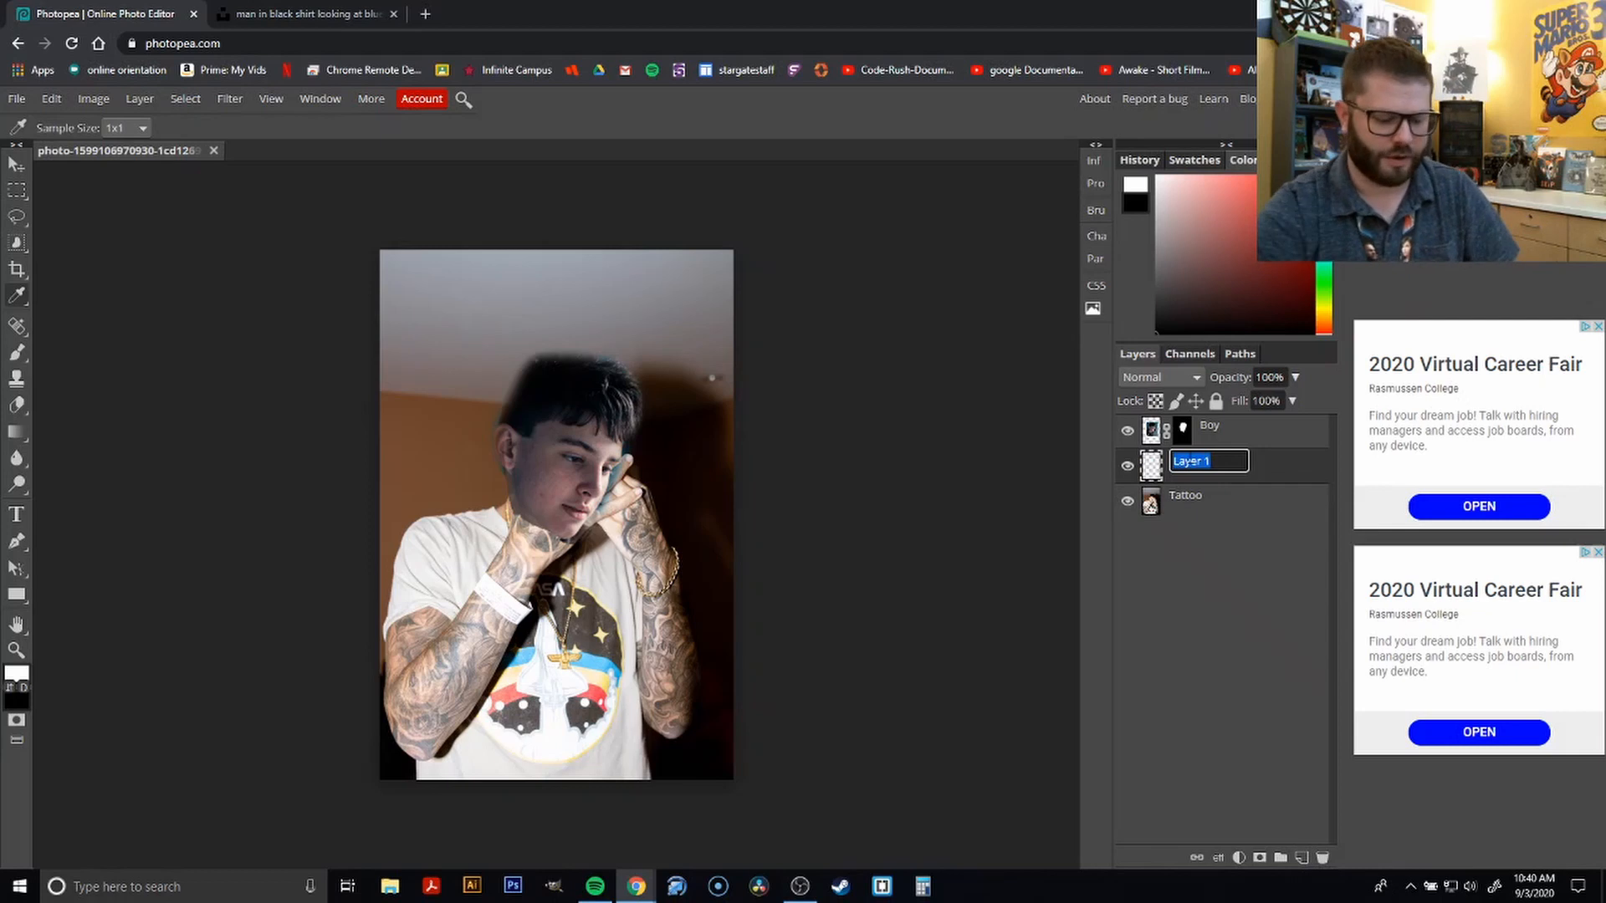
pyautogui.write('Color')
pyautogui.press('Return')
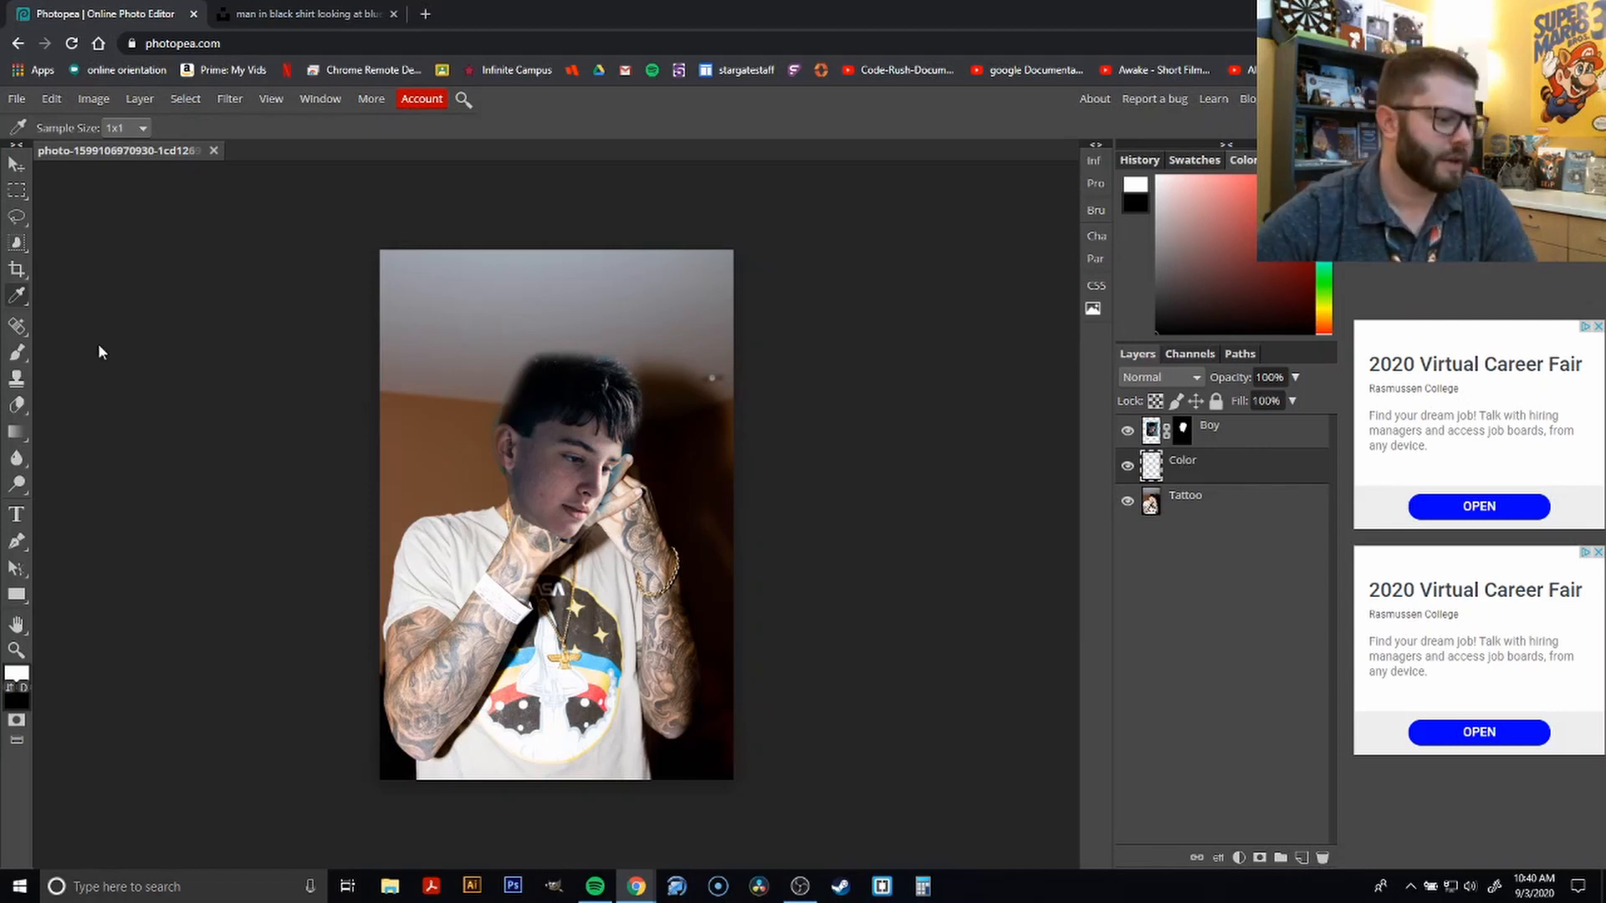
# Sample the brown wall beside the head on the Tattoo layer as the foreground color with the Eyedropper
pyautogui.click(1246, 502)
pyautogui.click(444, 443)
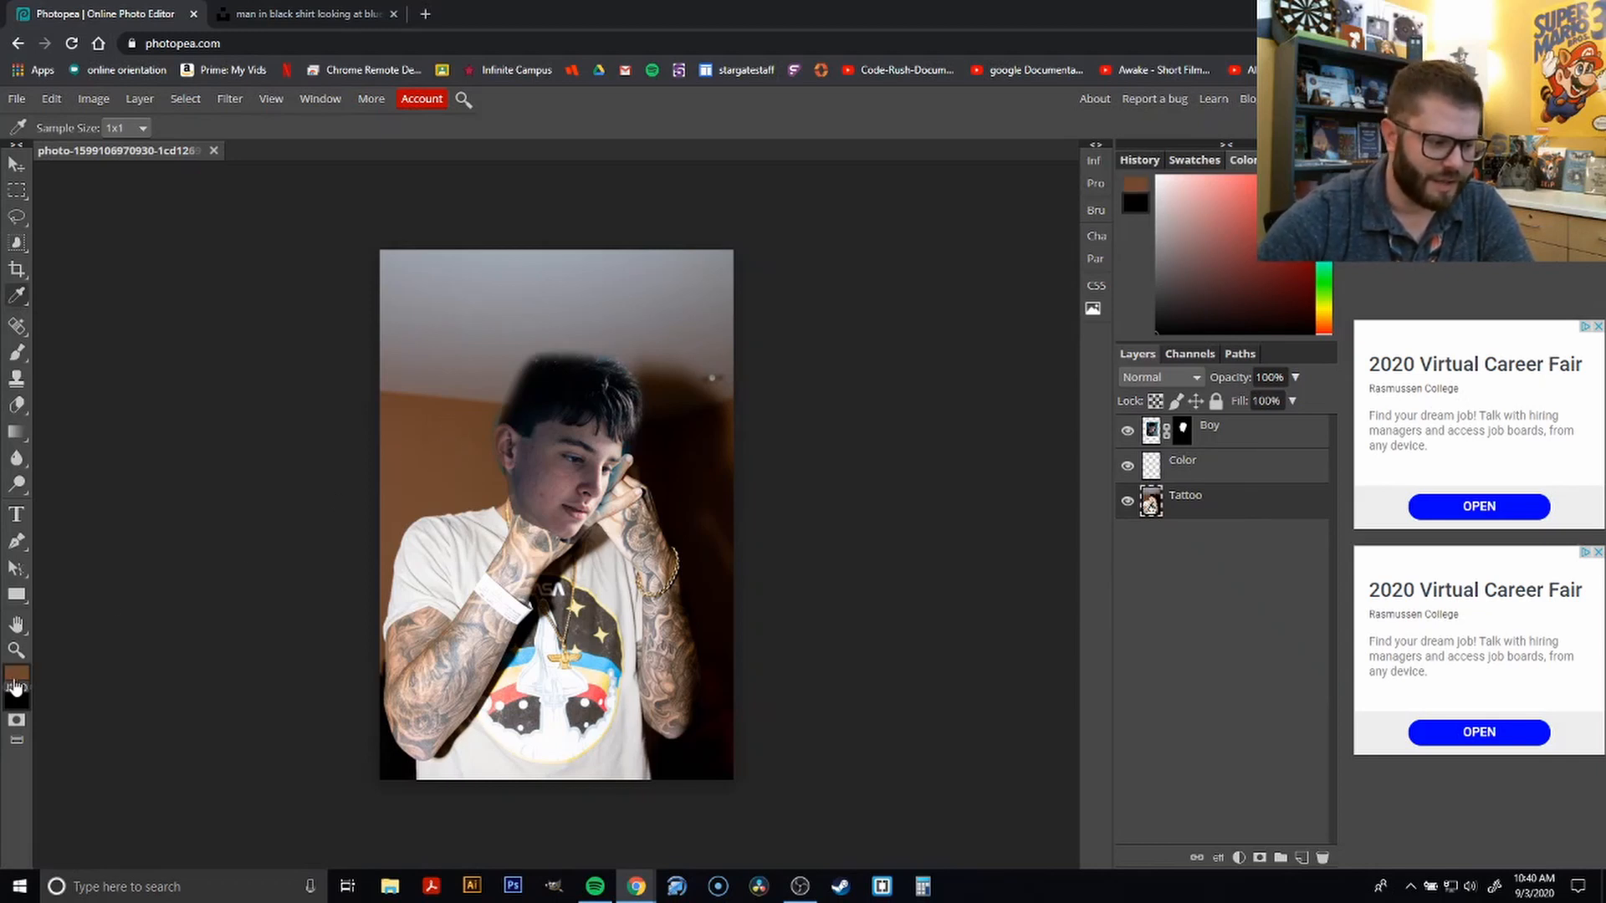
pyautogui.click(473, 368)
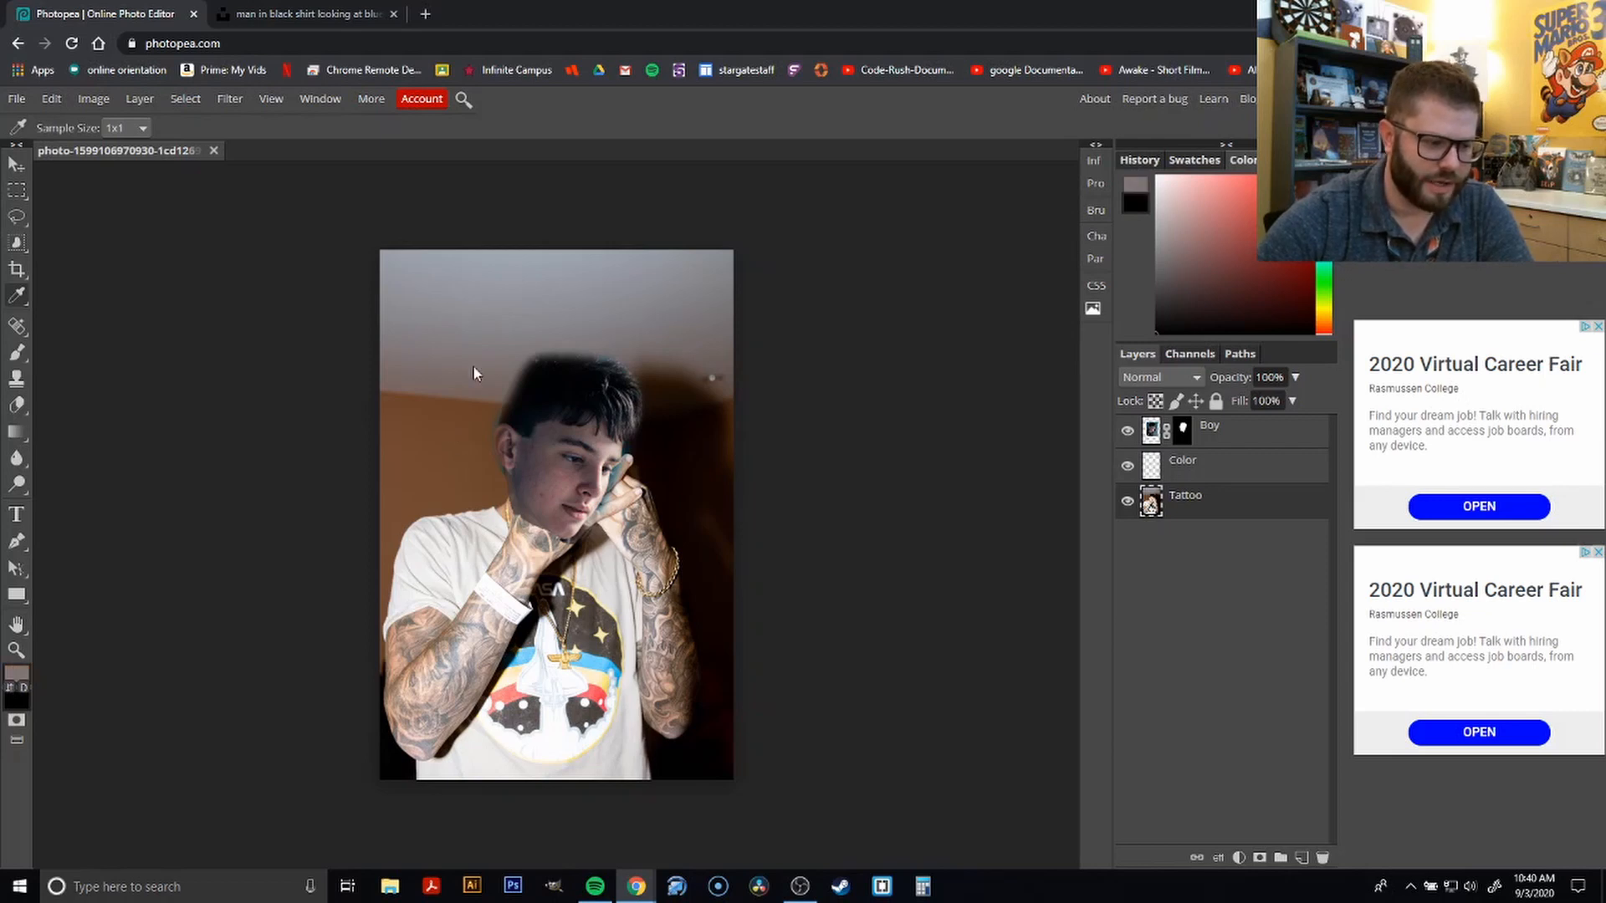
pyautogui.click(430, 436)
pyautogui.moveTo(433, 420); pyautogui.dragTo(467, 443)
pyautogui.moveTo(449, 509); pyautogui.dragTo(449, 439)
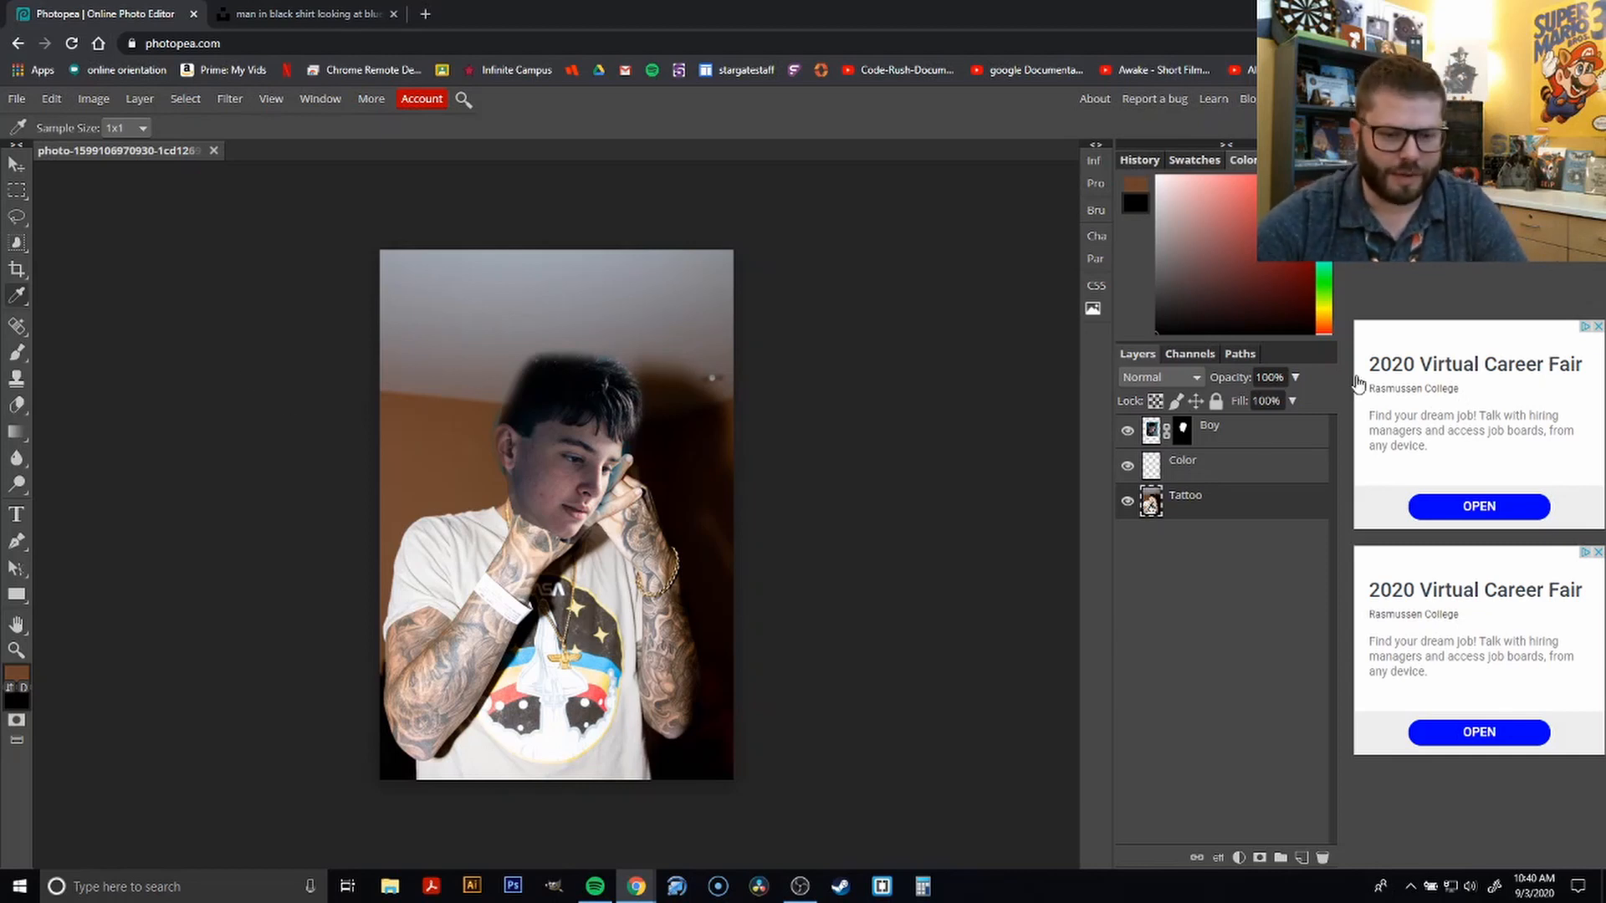
# Paint the ceiling and upper wall around the head brown on the Color layer with an enlarged soft brush
pyautogui.click(1263, 469)
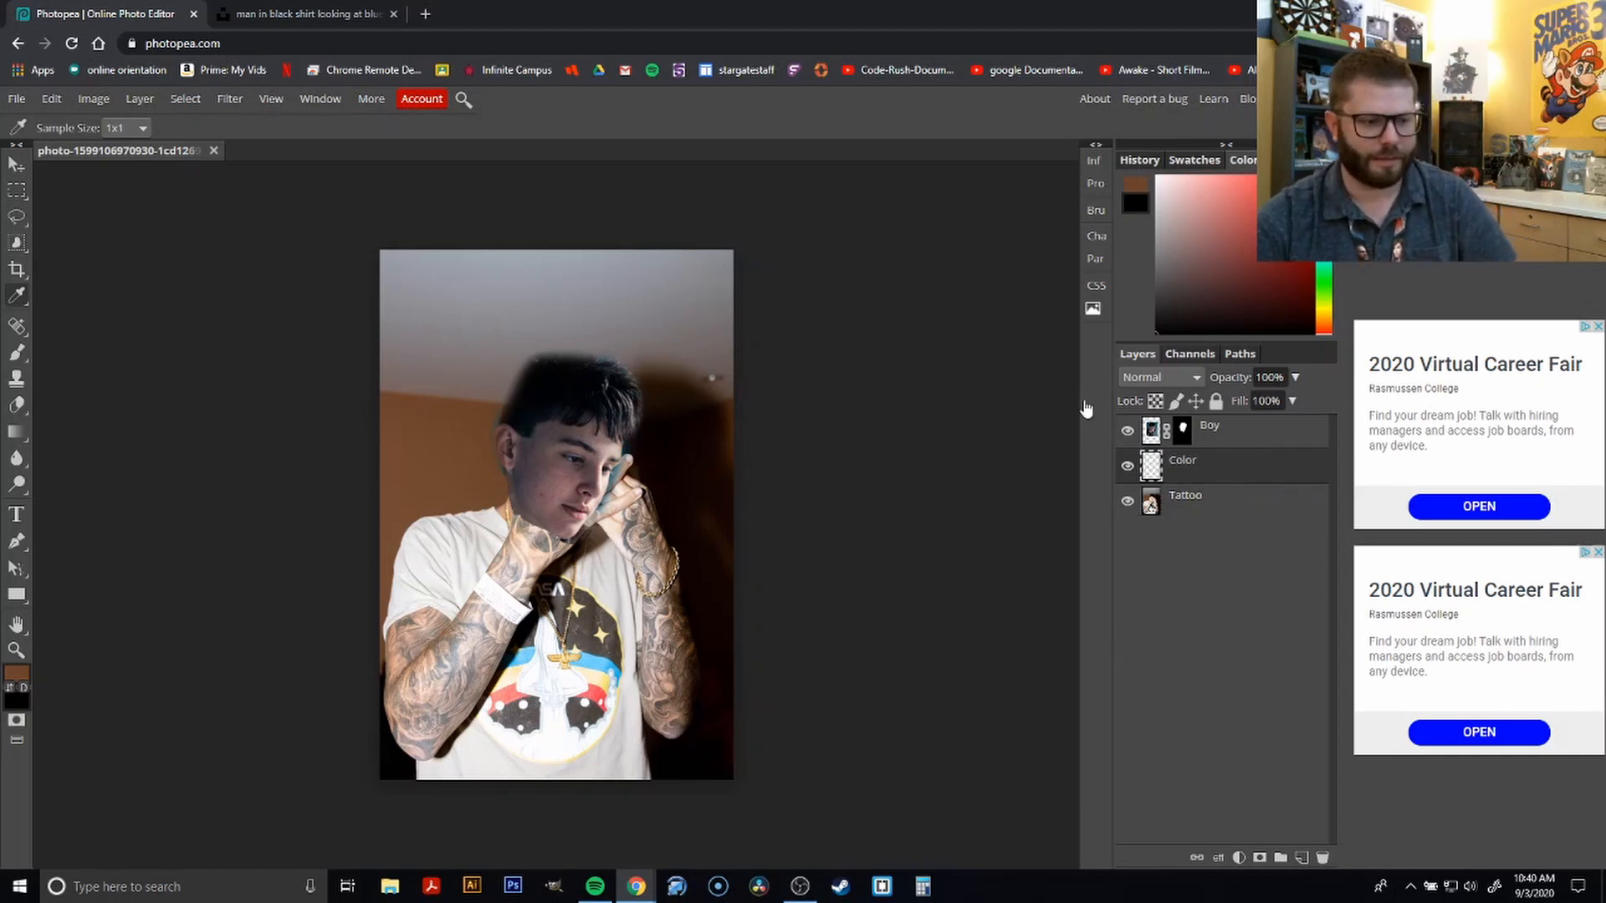
pyautogui.press('b')
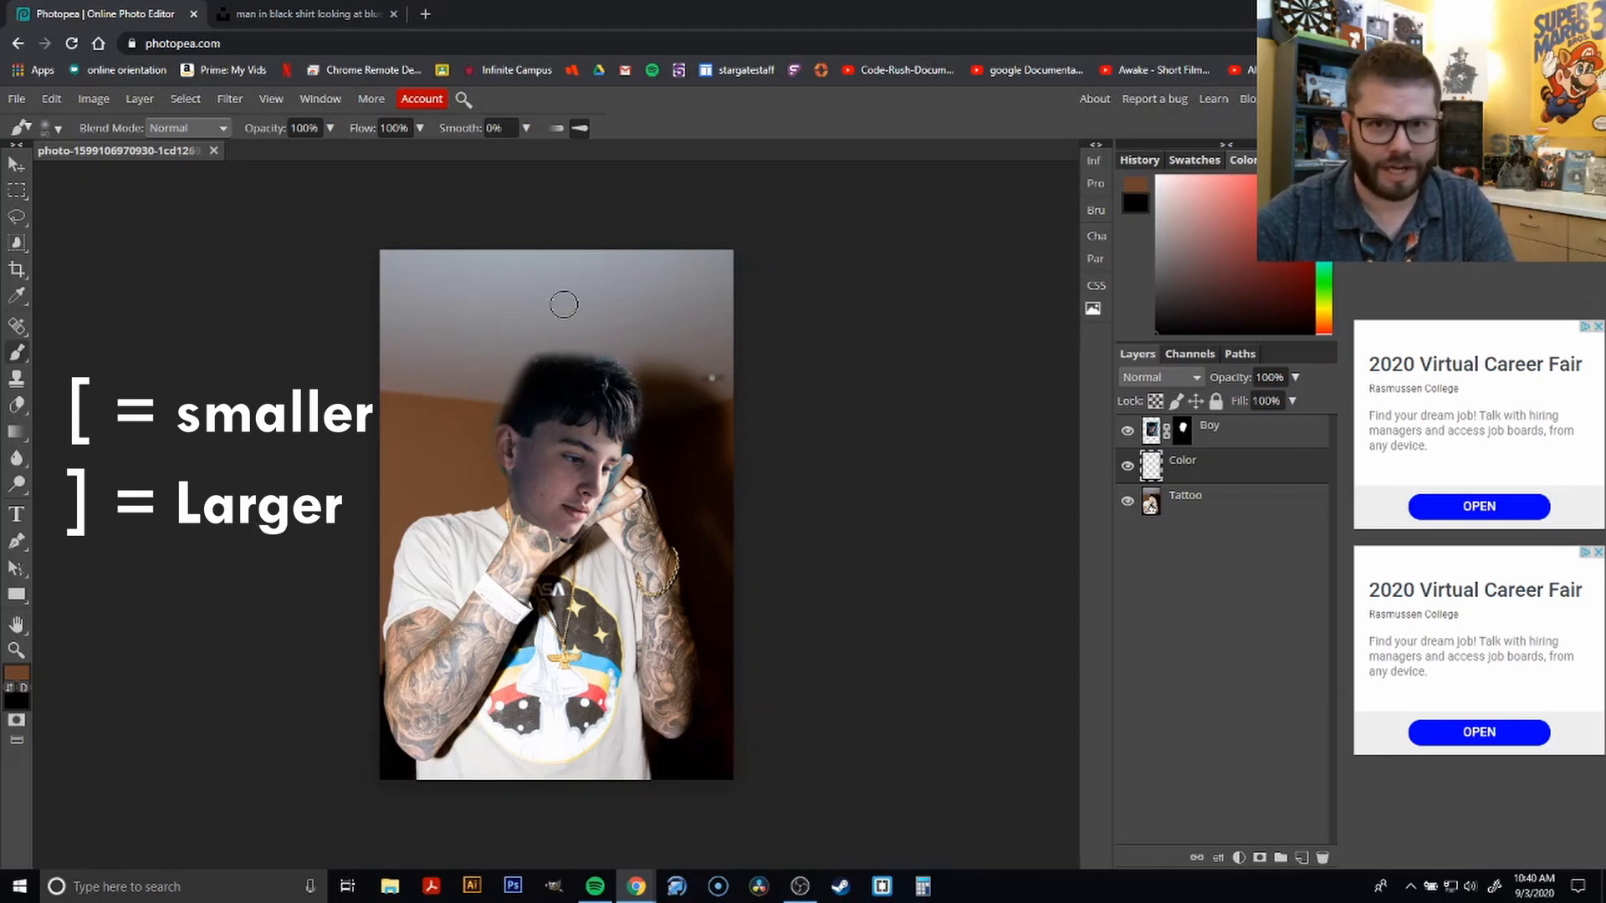
pyautogui.press(']')
pyautogui.press(']')
pyautogui.press(']')
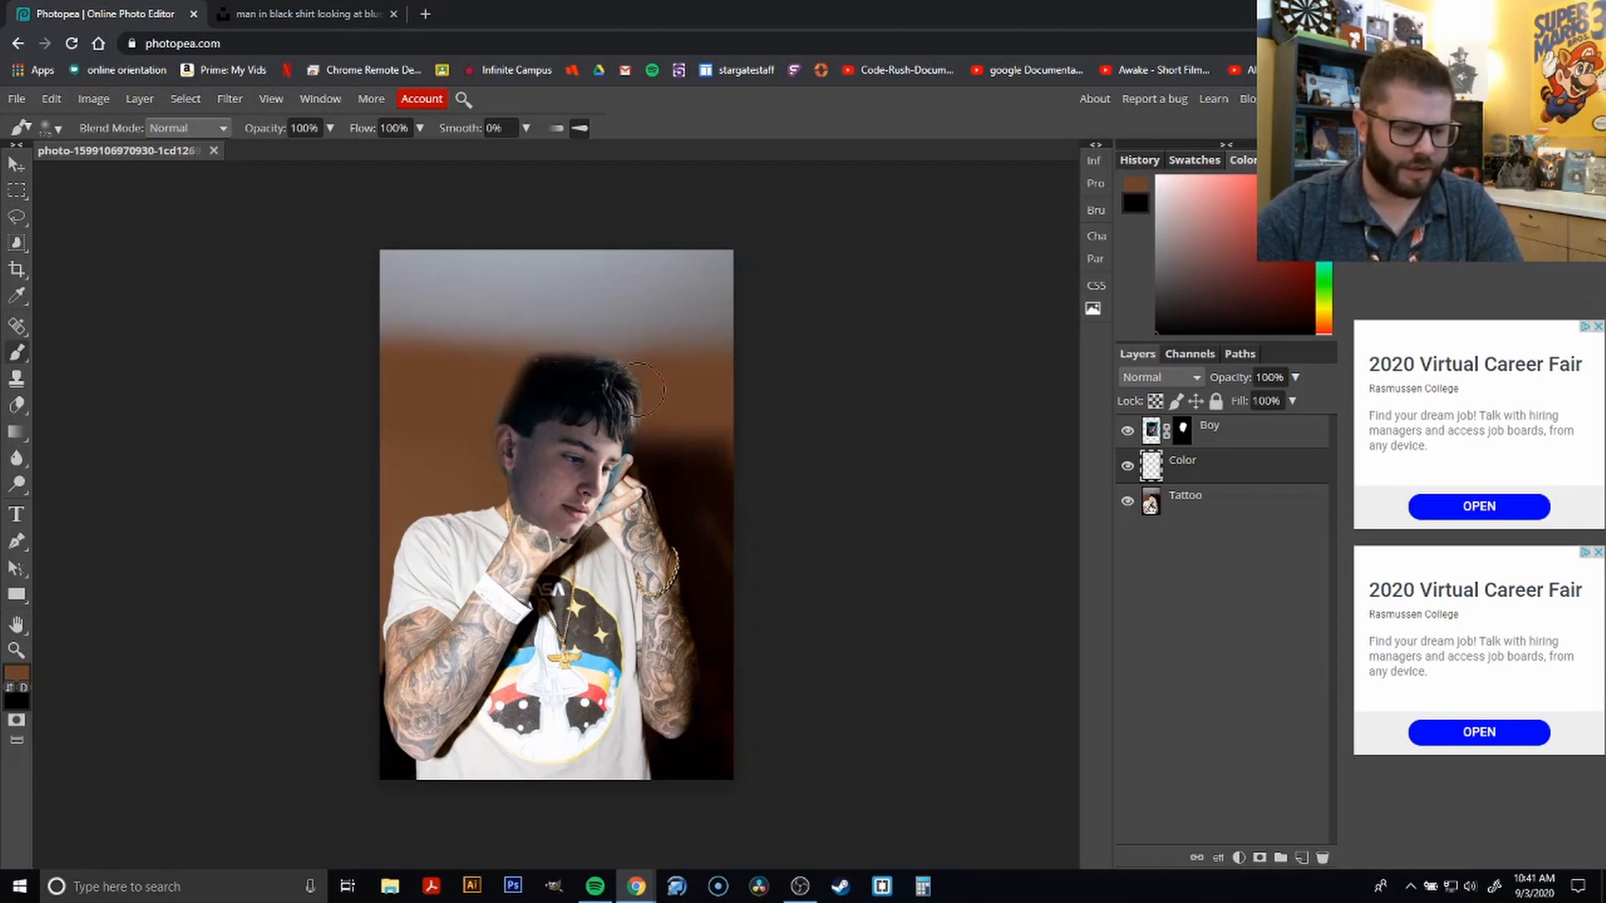
pyautogui.moveTo(638, 390)
pyautogui.mouseDown()
pyautogui.moveTo(615, 387)
pyautogui.moveTo(699, 334)
pyautogui.moveTo(258, 348)
pyautogui.moveTo(1017, 297)
pyautogui.moveTo(502, 267)
pyautogui.moveTo(929, 197)
pyautogui.moveTo(551, 267)
pyautogui.mouseUp()
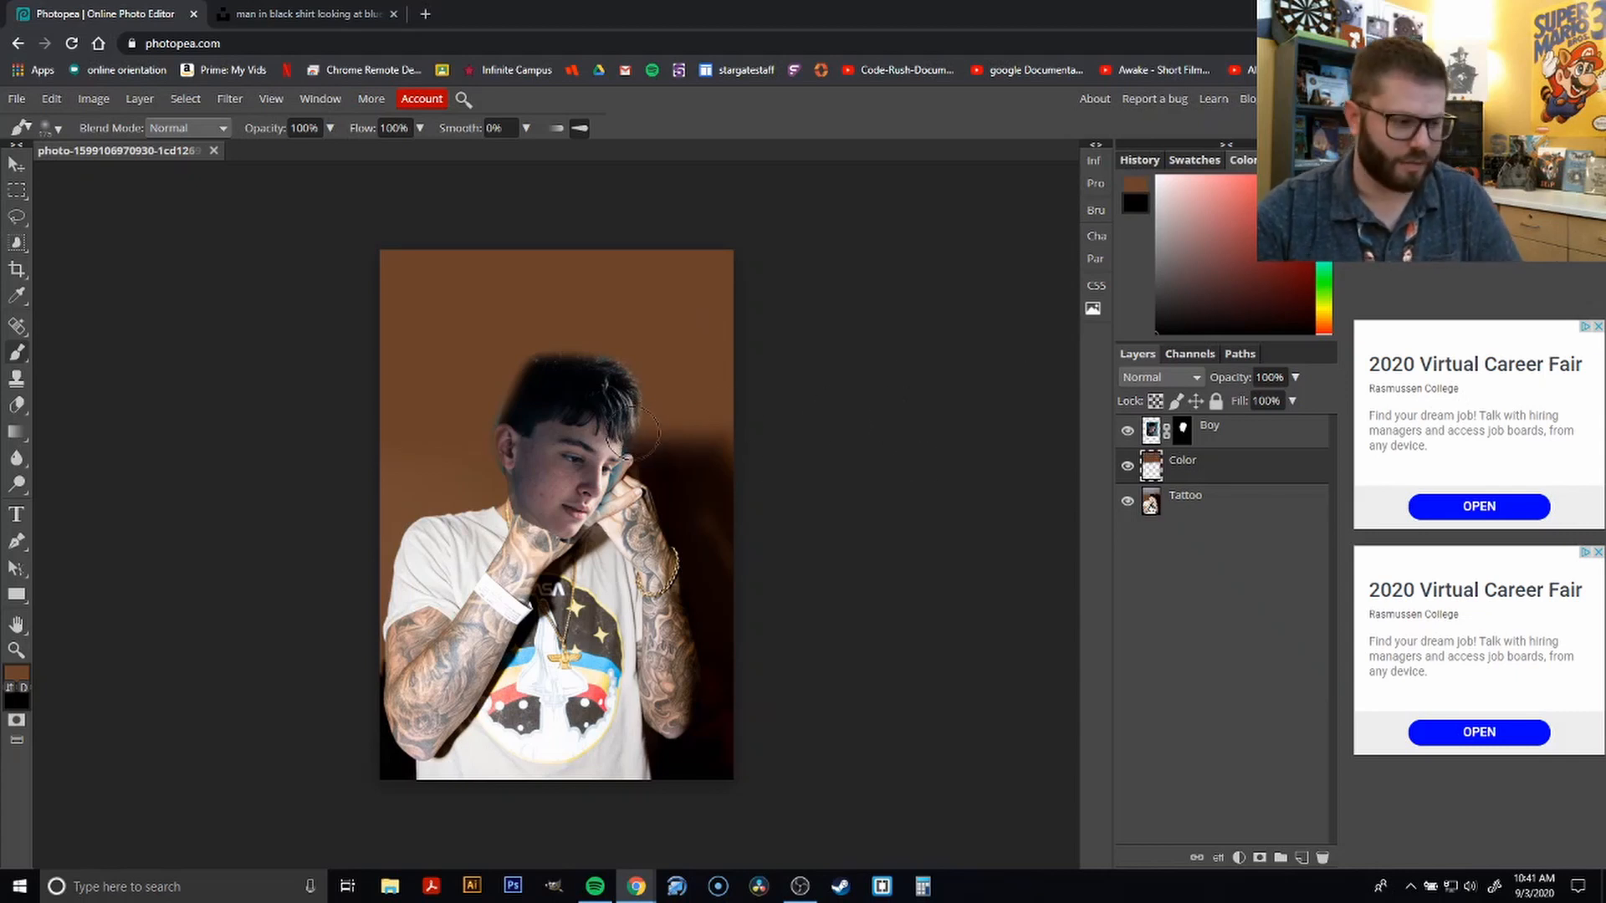
# Sample the dark shadow beside the raised hand and paint it along that side of the head on the Color layer
pyautogui.press('i')
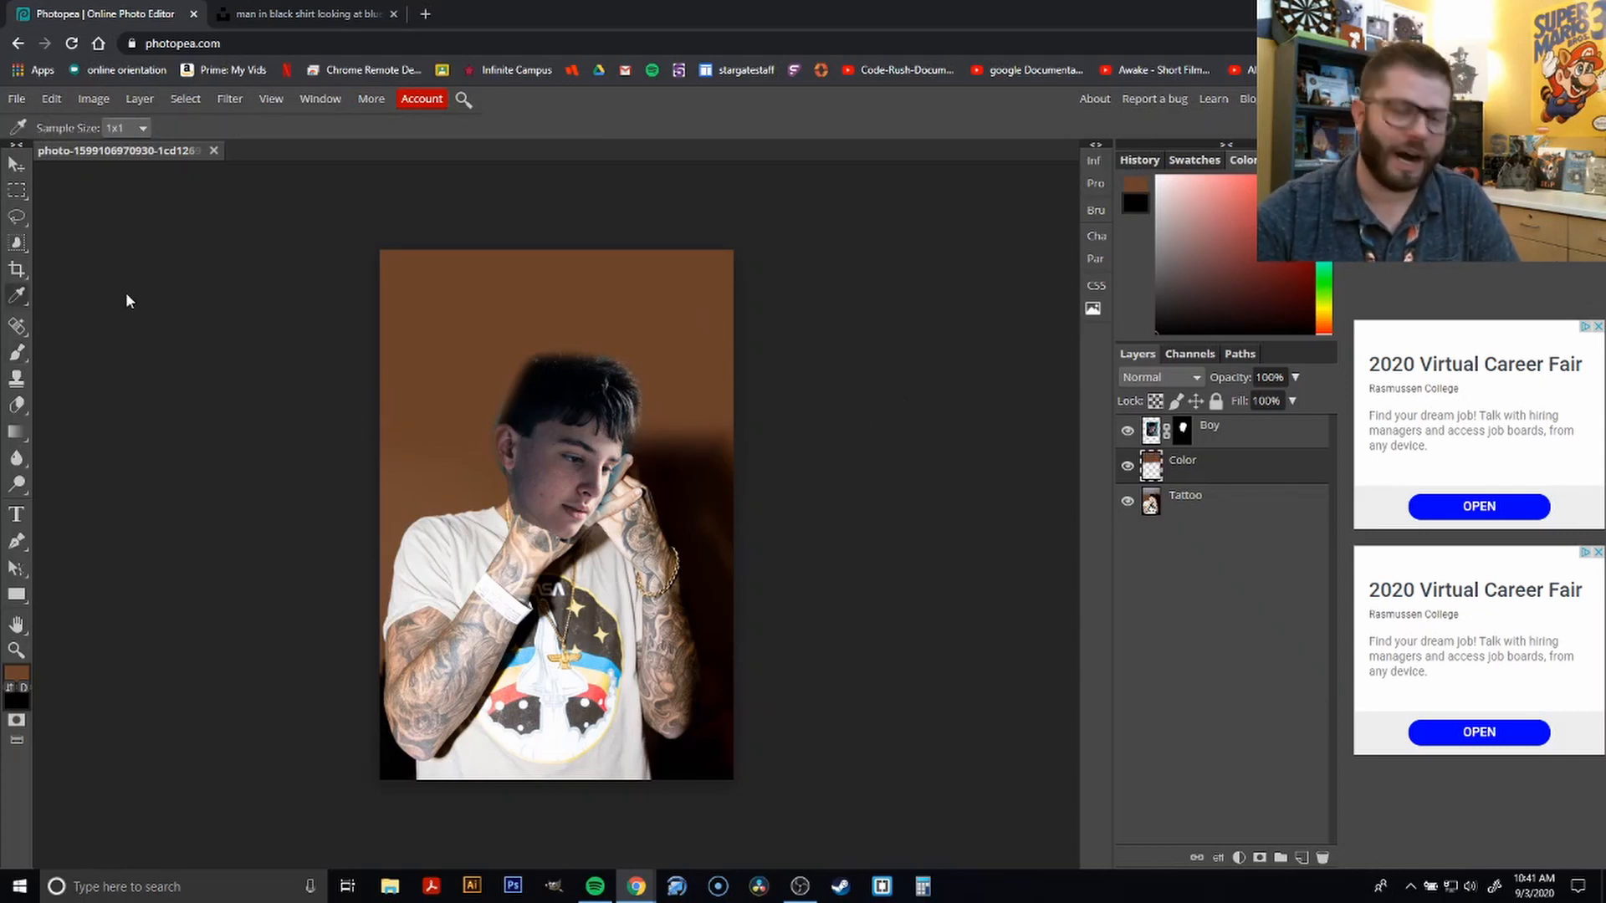
pyautogui.click(679, 466)
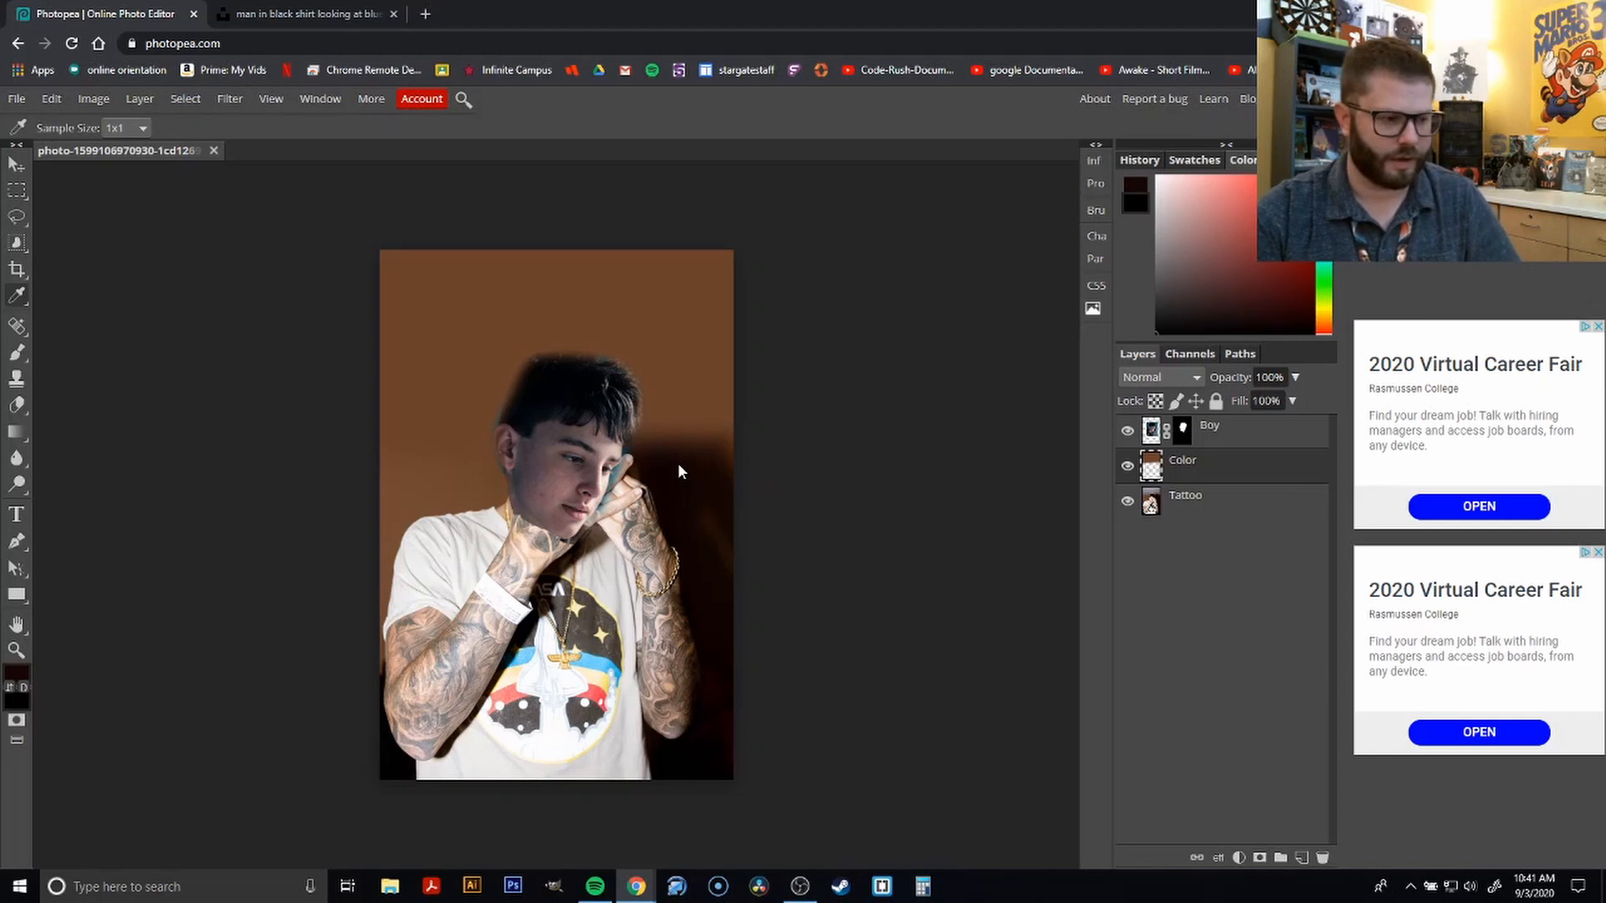
pyautogui.press('b')
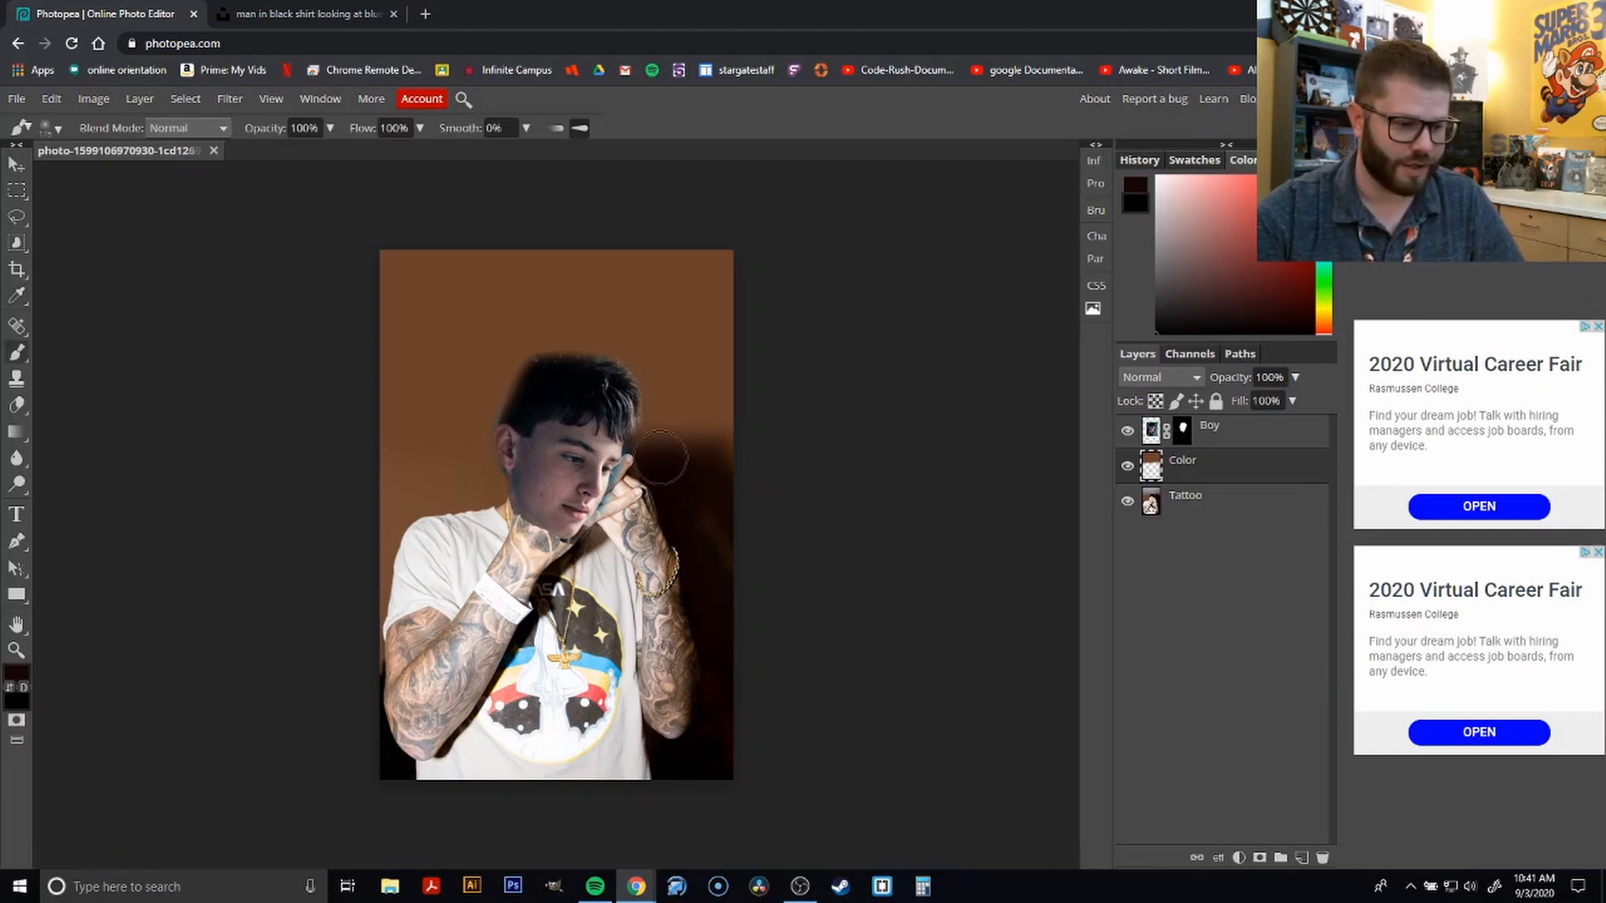
pyautogui.moveTo(660, 458)
pyautogui.mouseDown()
pyautogui.moveTo(644, 437)
pyautogui.moveTo(667, 415)
pyautogui.mouseUp()
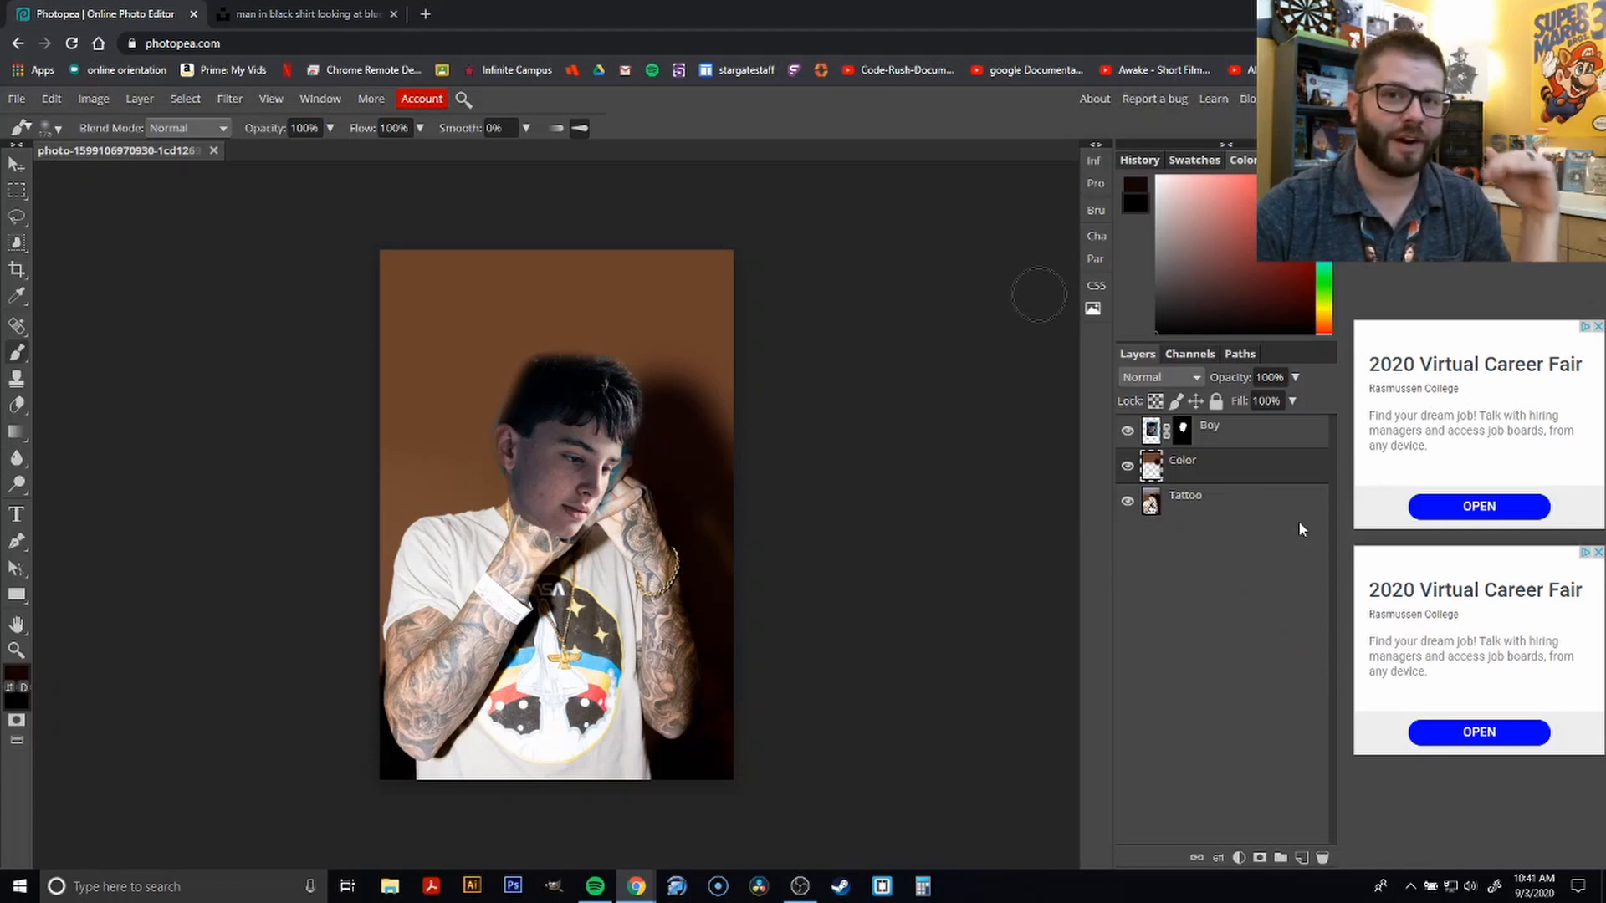
# Compare the image with and without the Color layer, and look at the healing tools and the Clone Stamp tool
pyautogui.click(1127, 466)
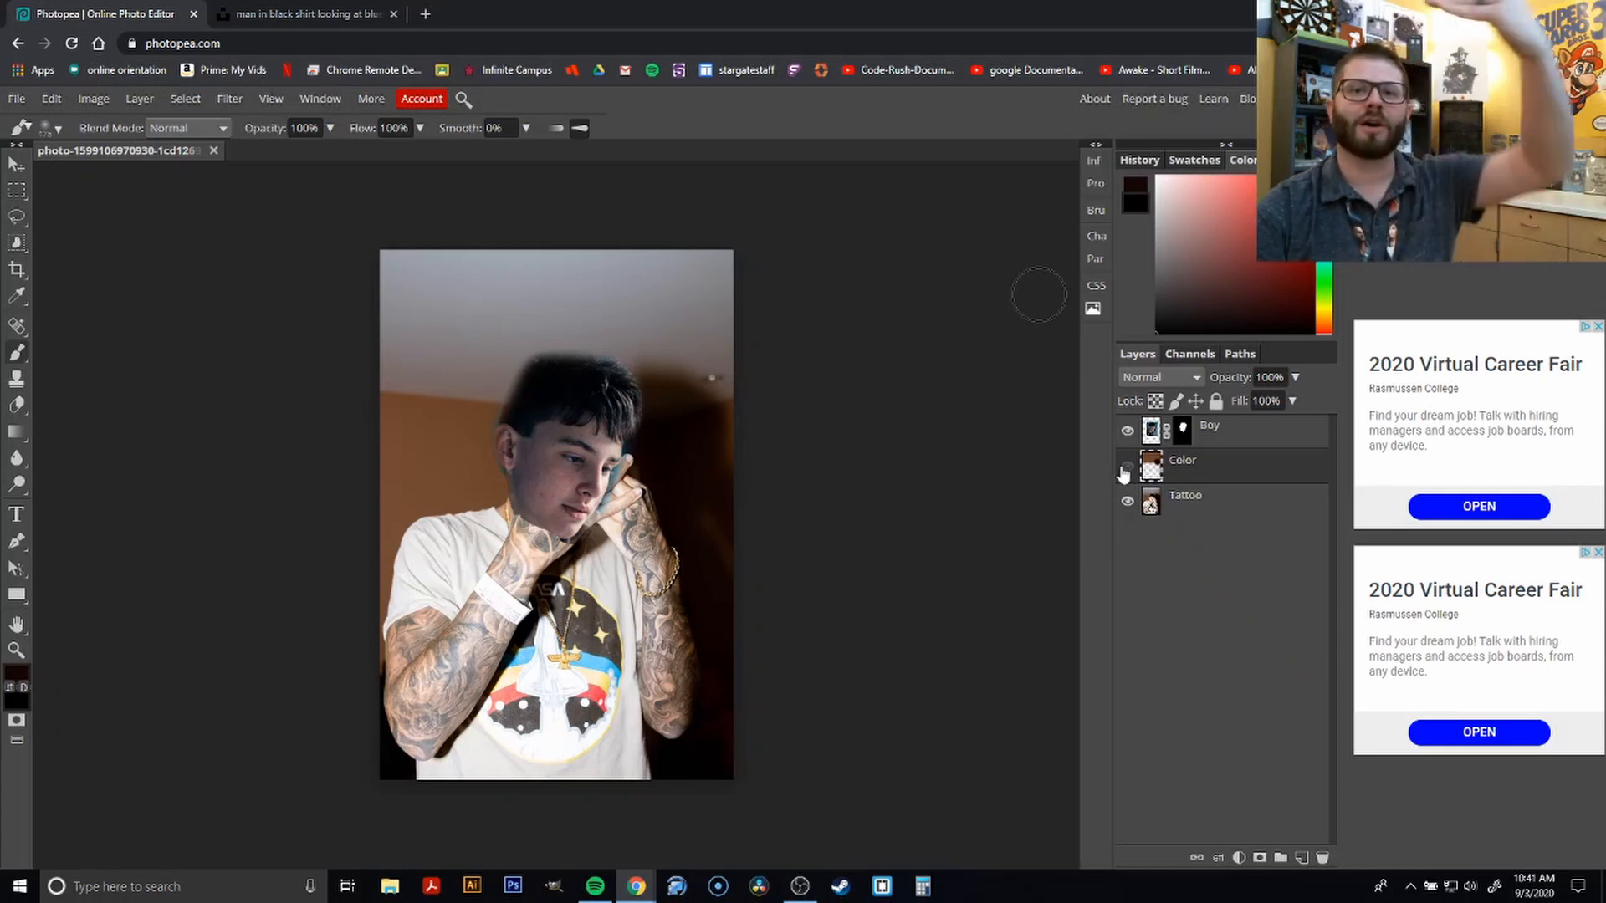
pyautogui.rightClick(16, 327)
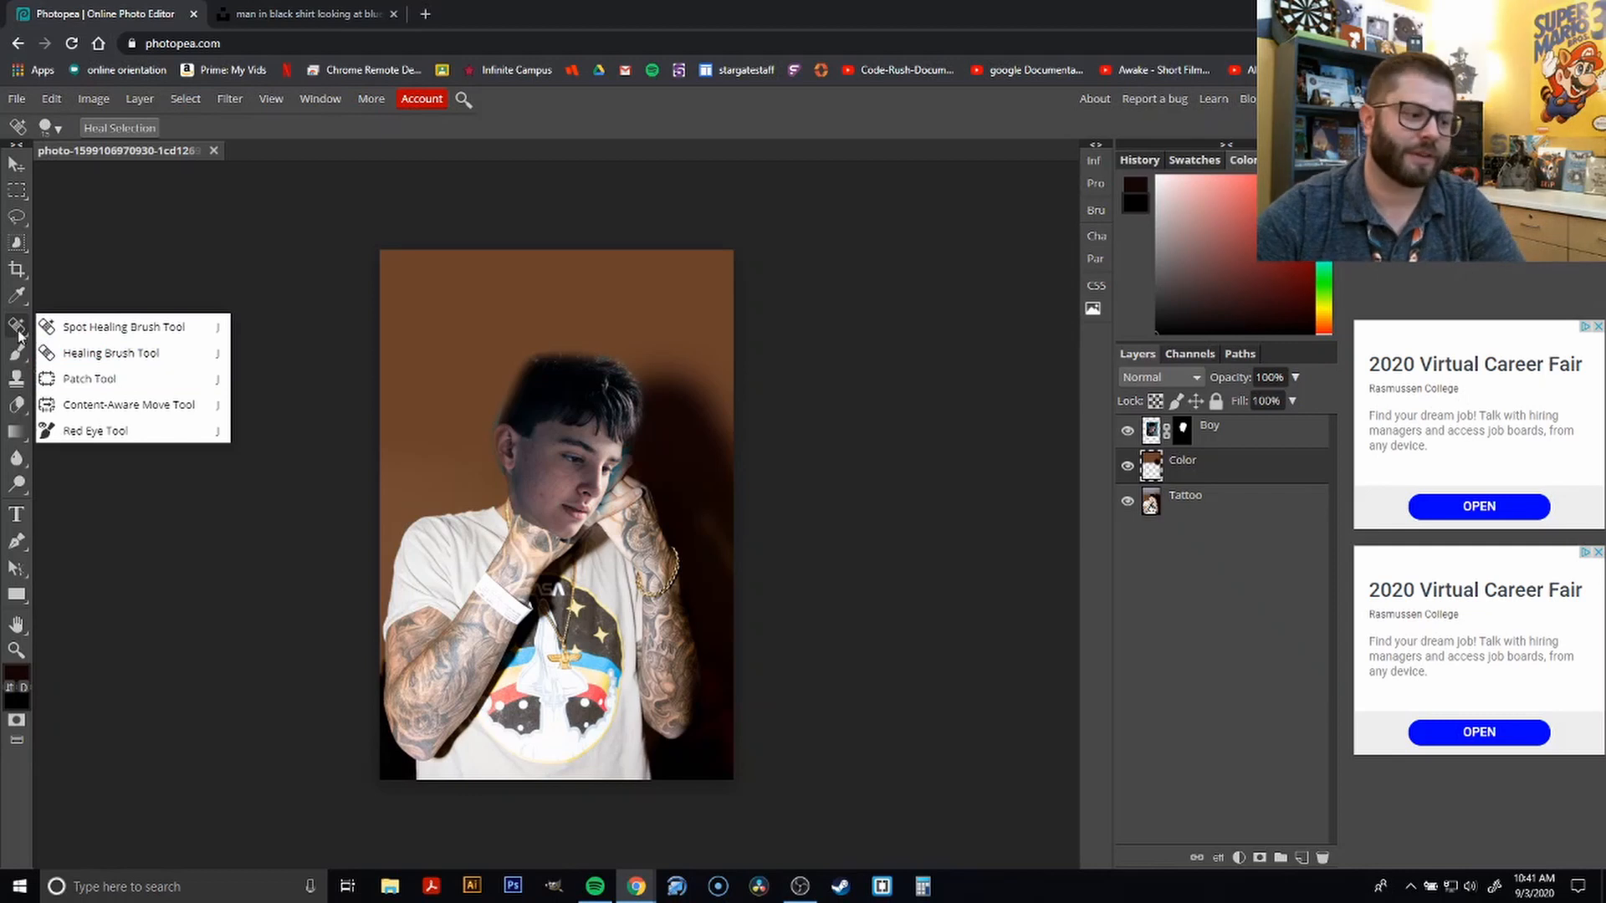
pyautogui.click(18, 383)
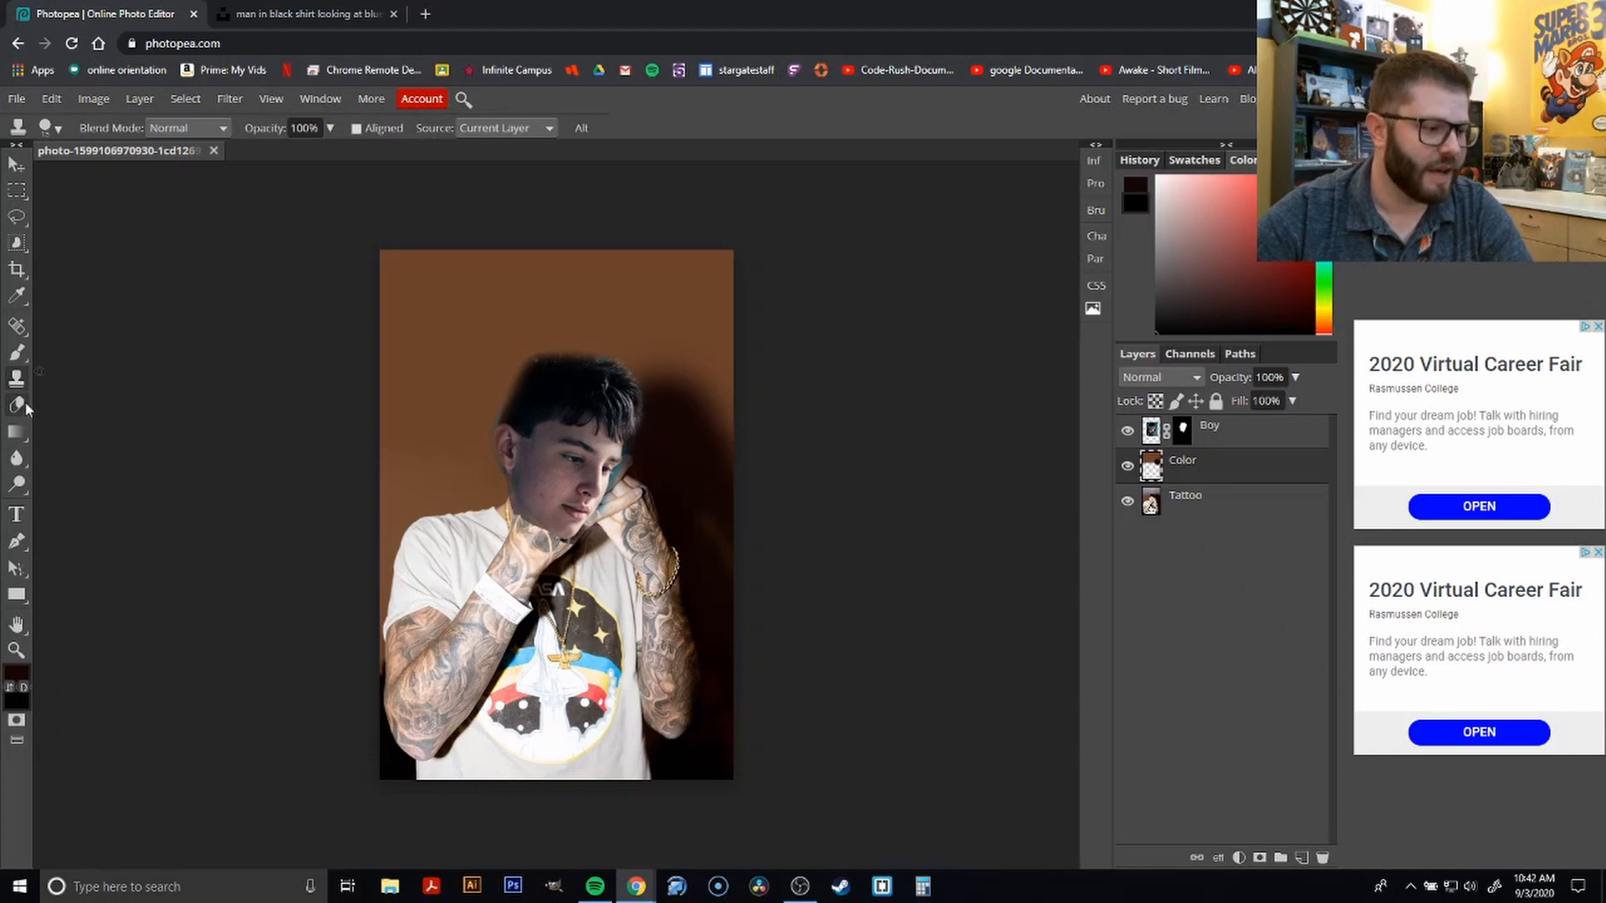
# Try erasing the white shirt's shoulder on the Tattoo layer with the Eraser tool, and undo the erasing
pyautogui.click(17, 406)
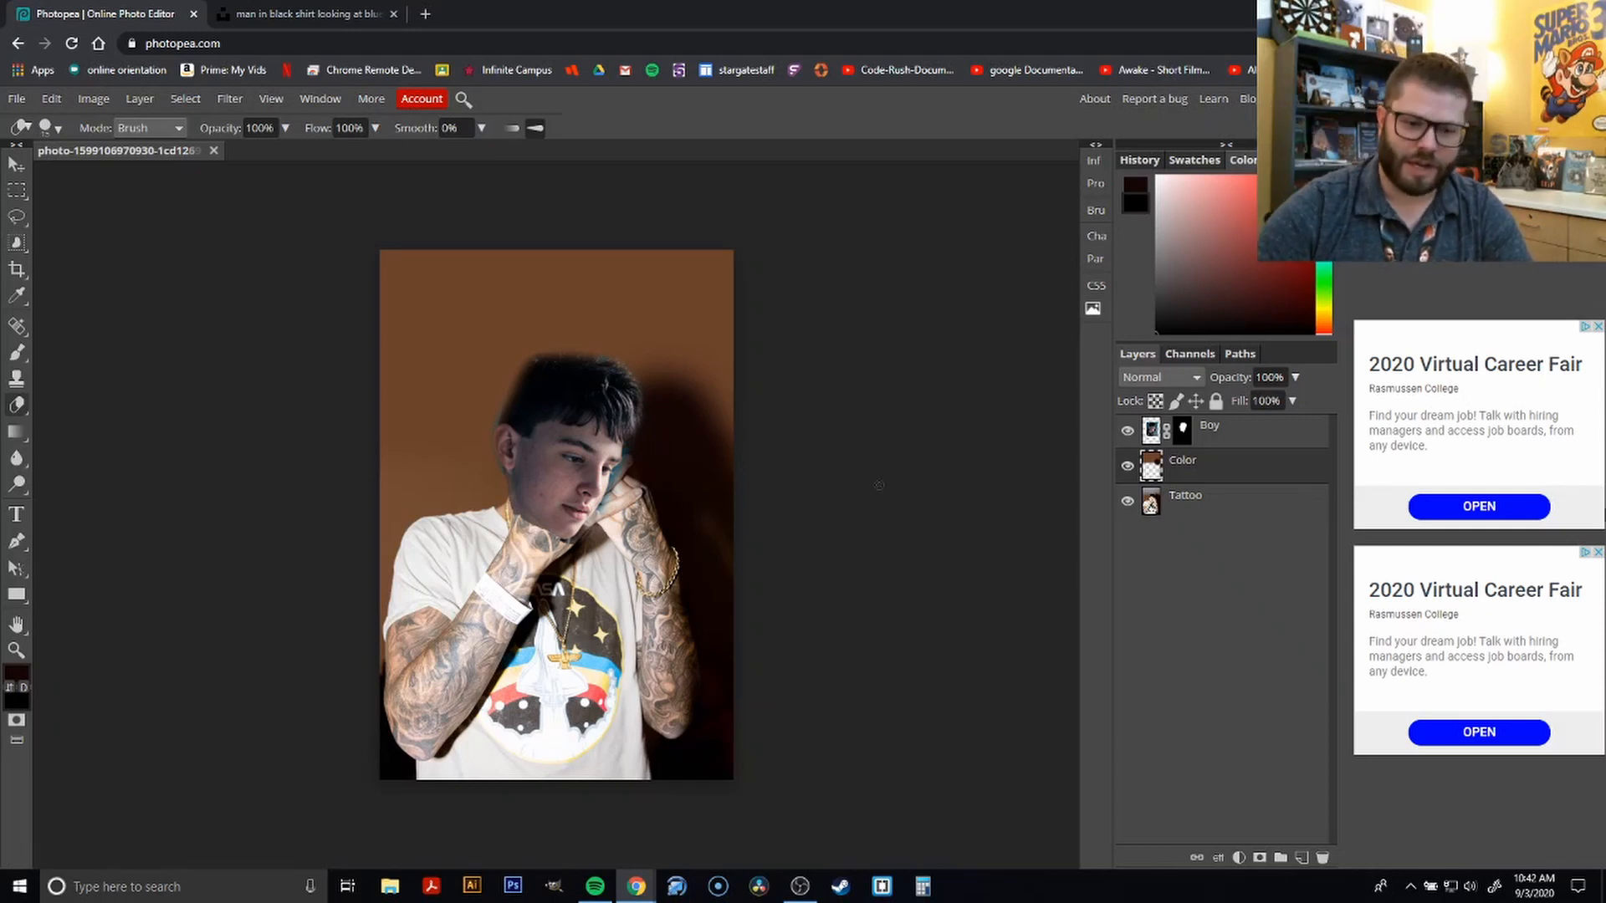
pyautogui.click(1206, 511)
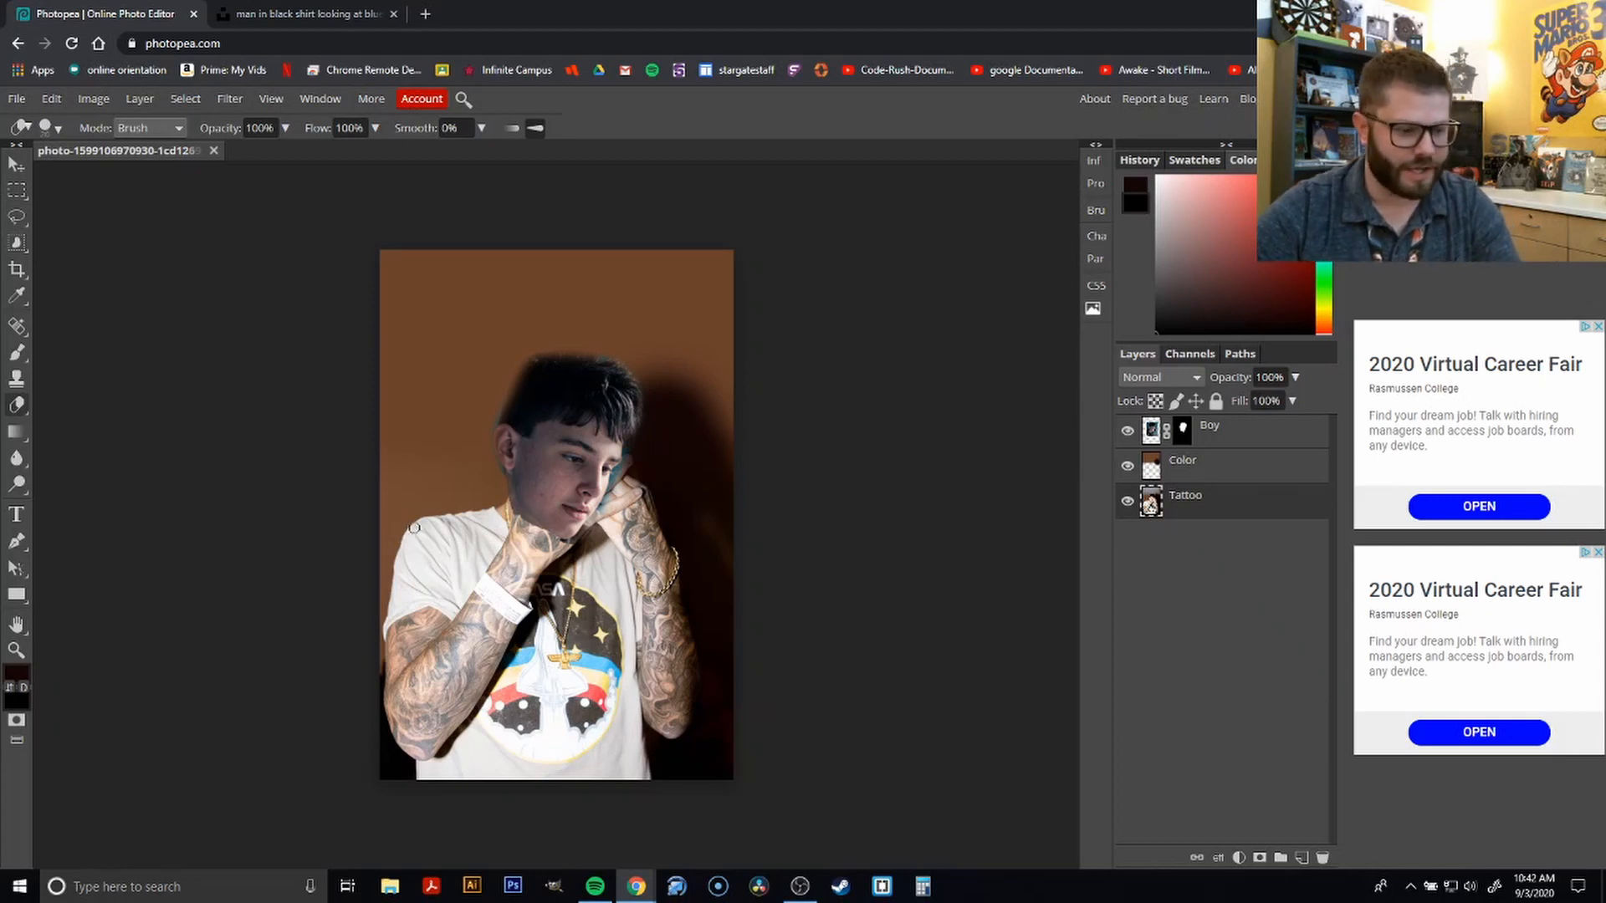
pyautogui.moveTo(412, 523)
pyautogui.mouseDown()
pyautogui.moveTo(383, 554)
pyautogui.moveTo(462, 520)
pyautogui.moveTo(410, 611)
pyautogui.moveTo(472, 568)
pyautogui.moveTo(411, 630)
pyautogui.mouseUp()
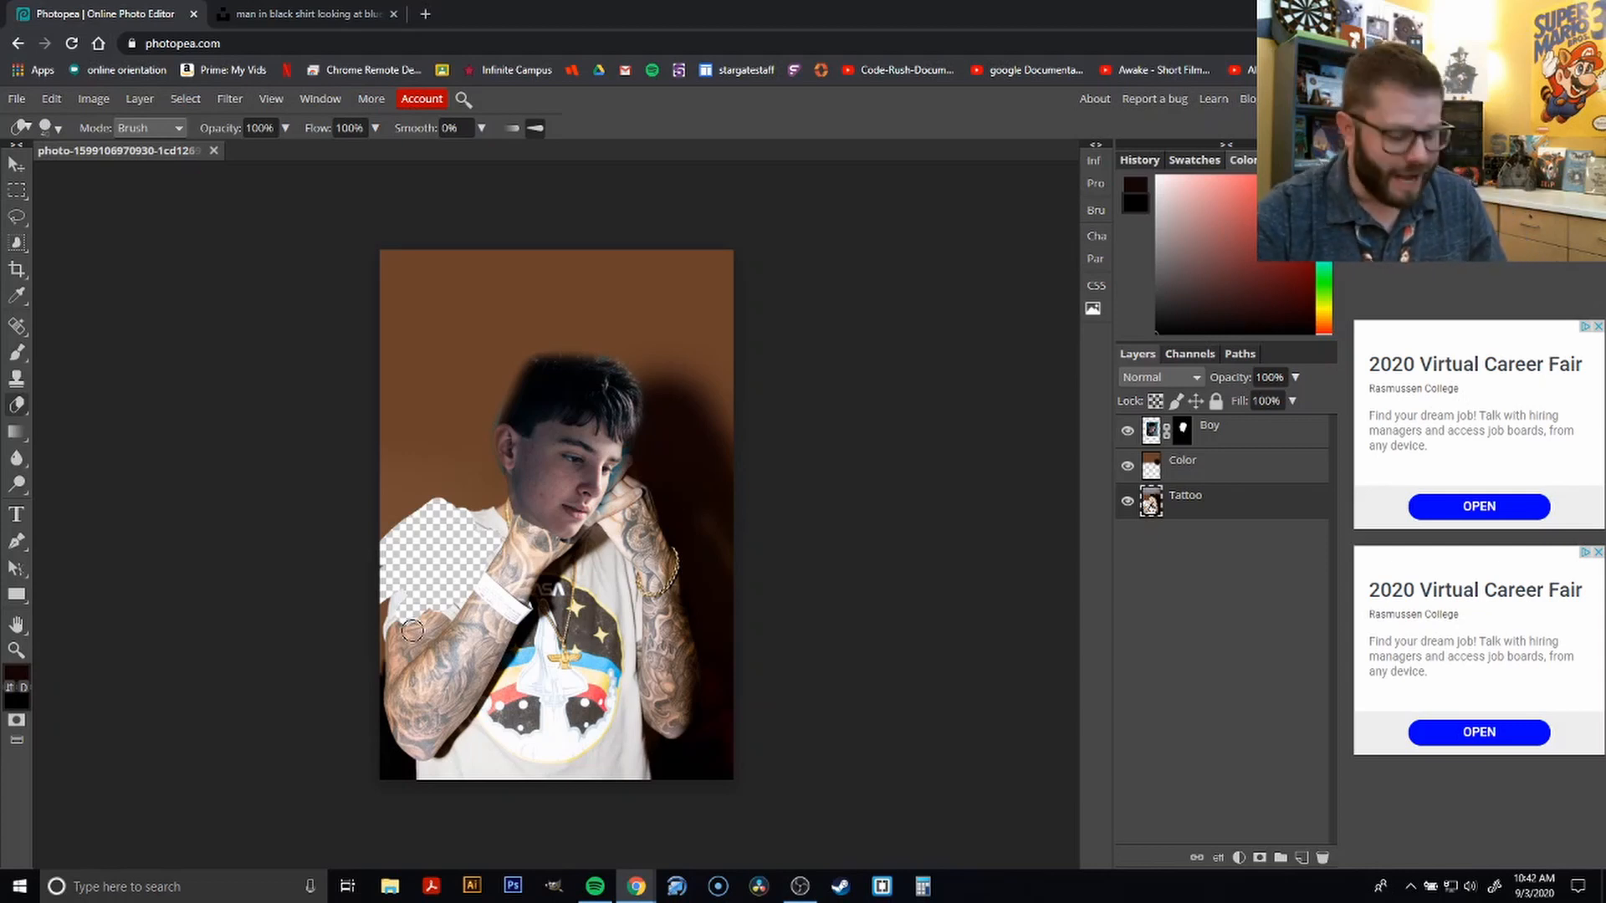
pyautogui.hotkey('ctrl', 'z')
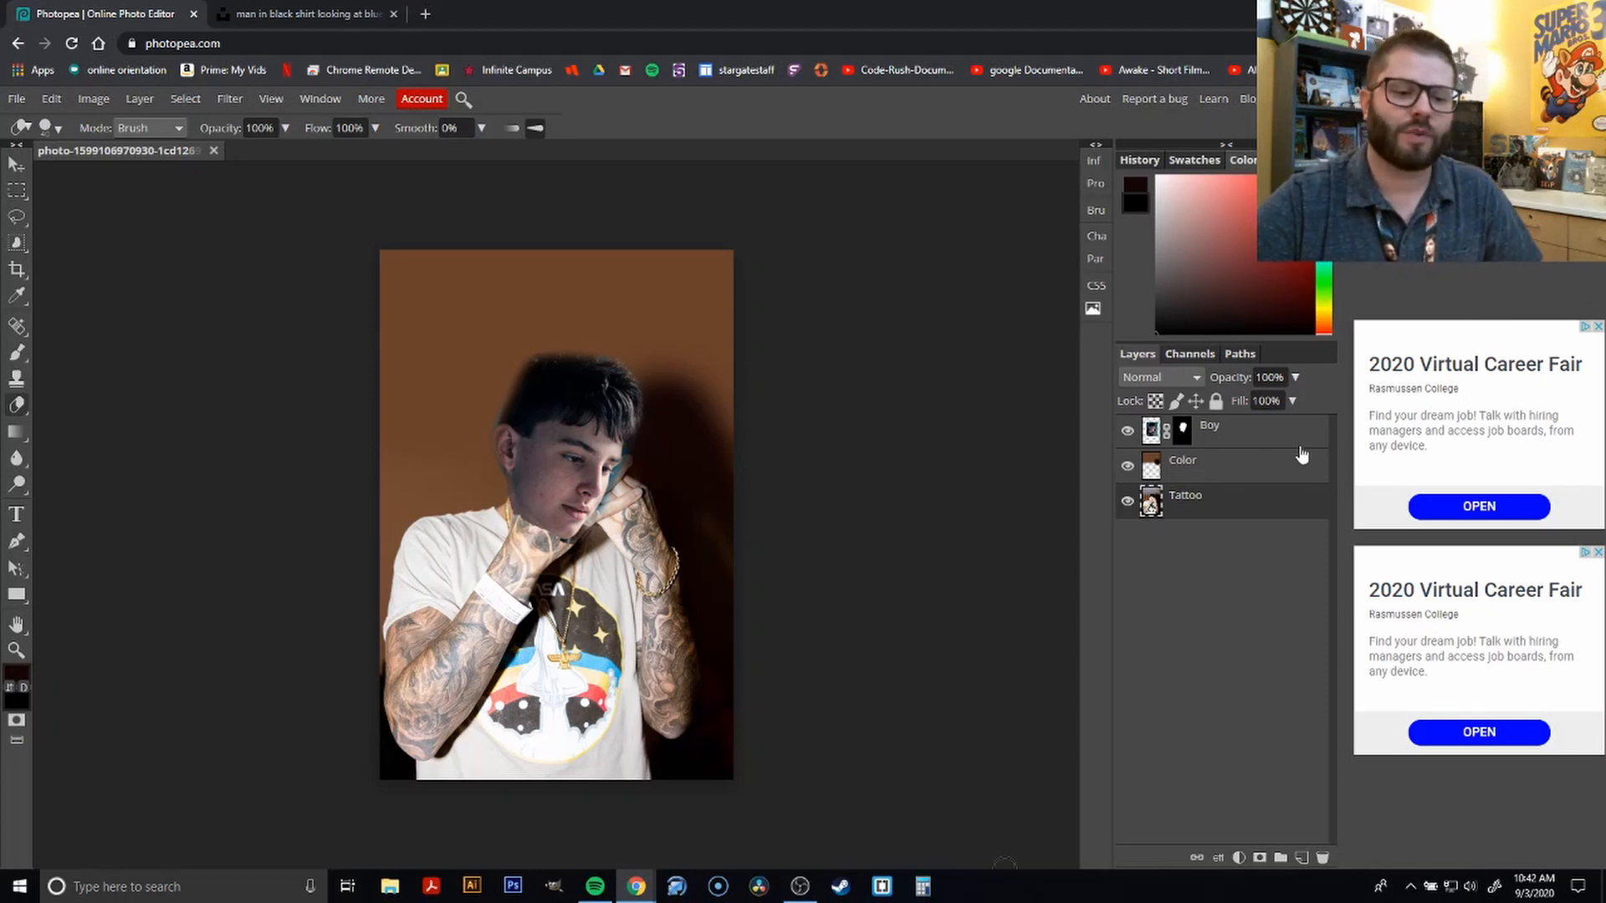
# Activate the Gradient tool, add a new layer above the Boy layer and name it Gradient
pyautogui.click(1182, 432)
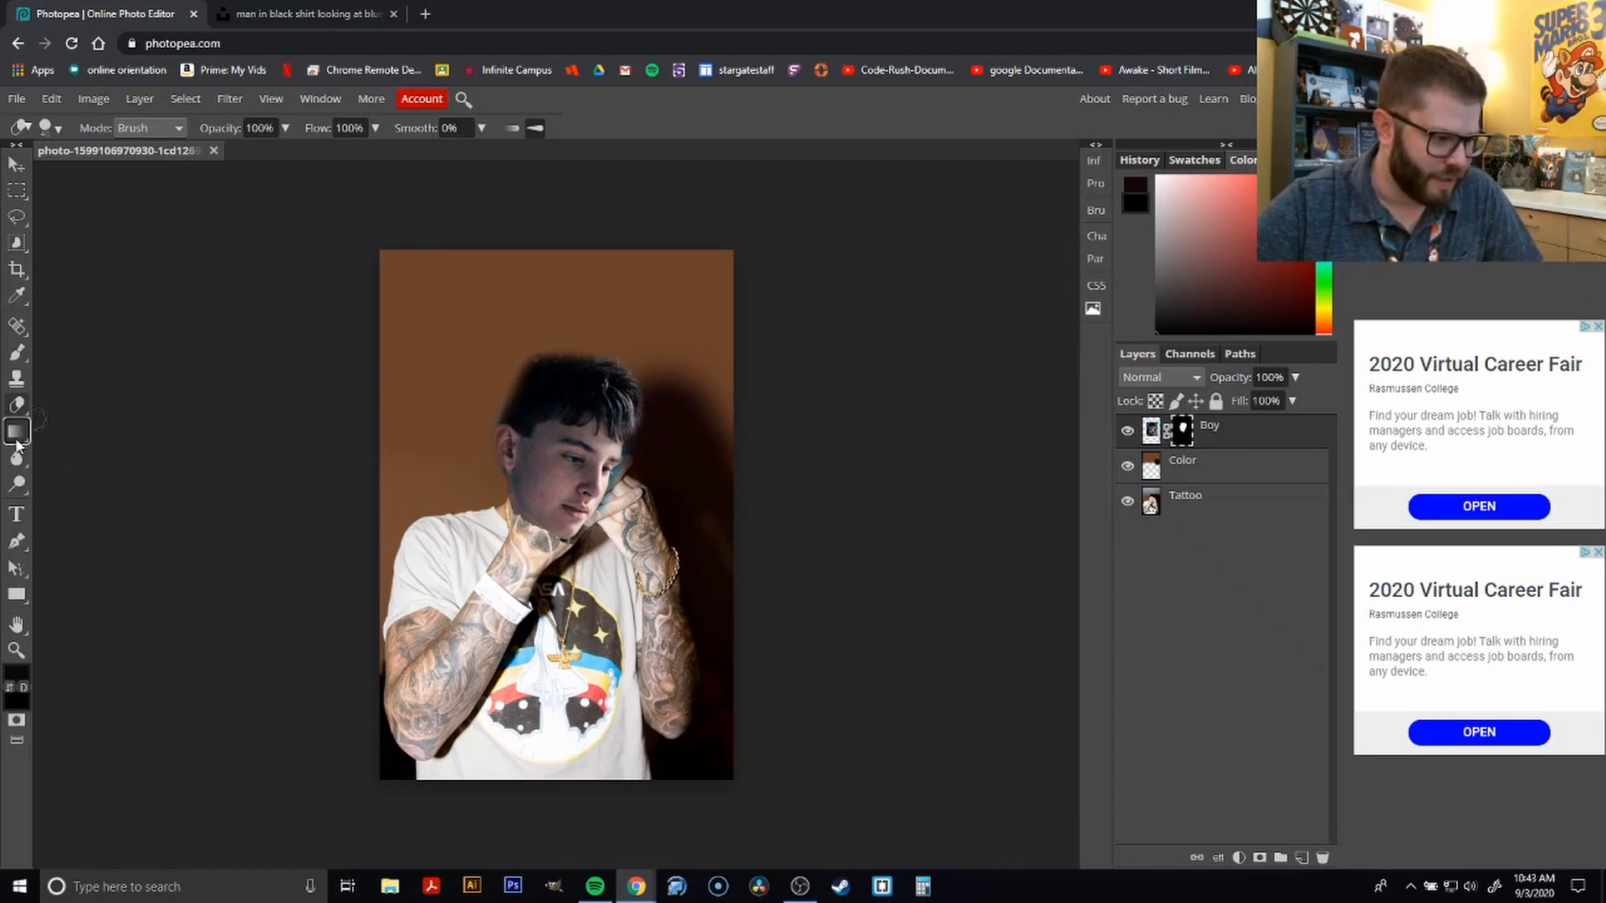
pyautogui.click(15, 433)
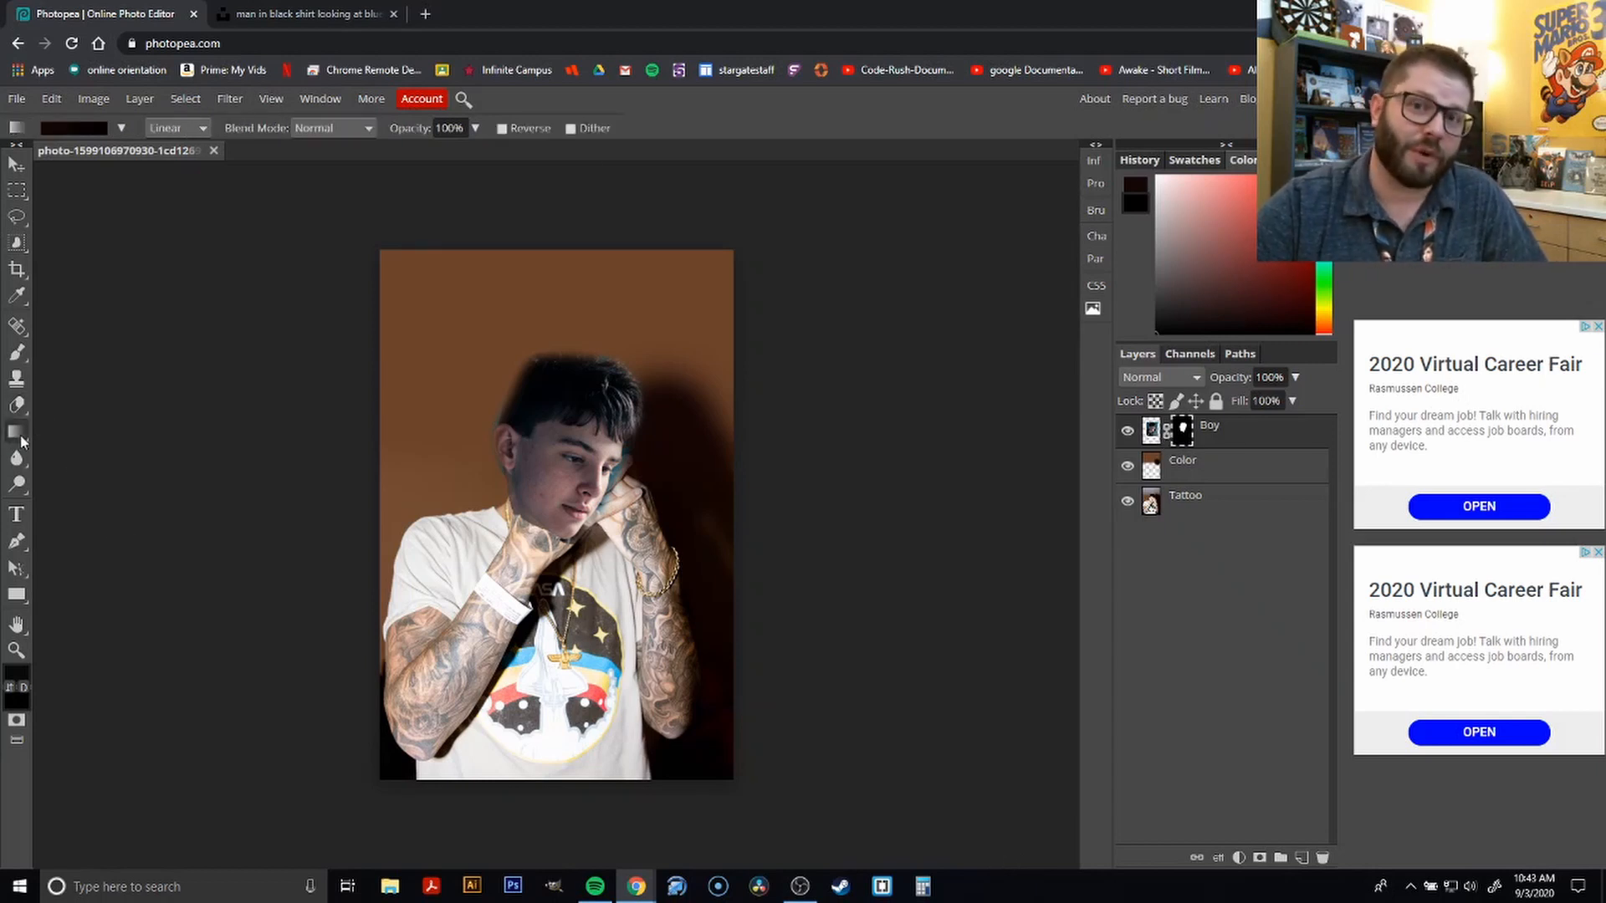
pyautogui.click(60, 132)
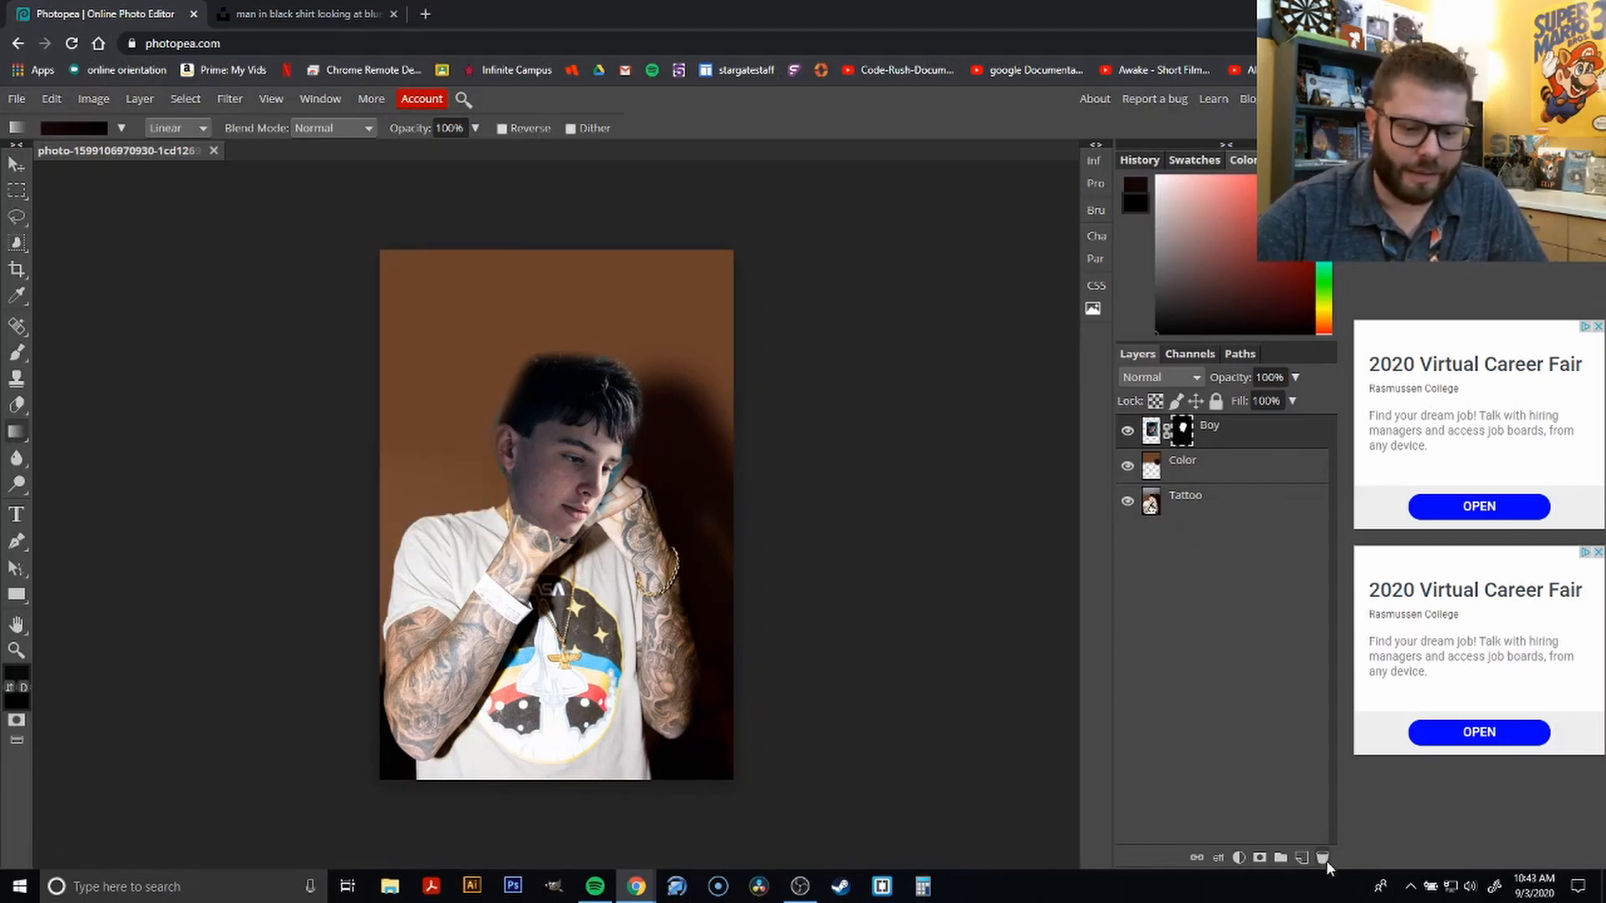
pyautogui.click(1301, 858)
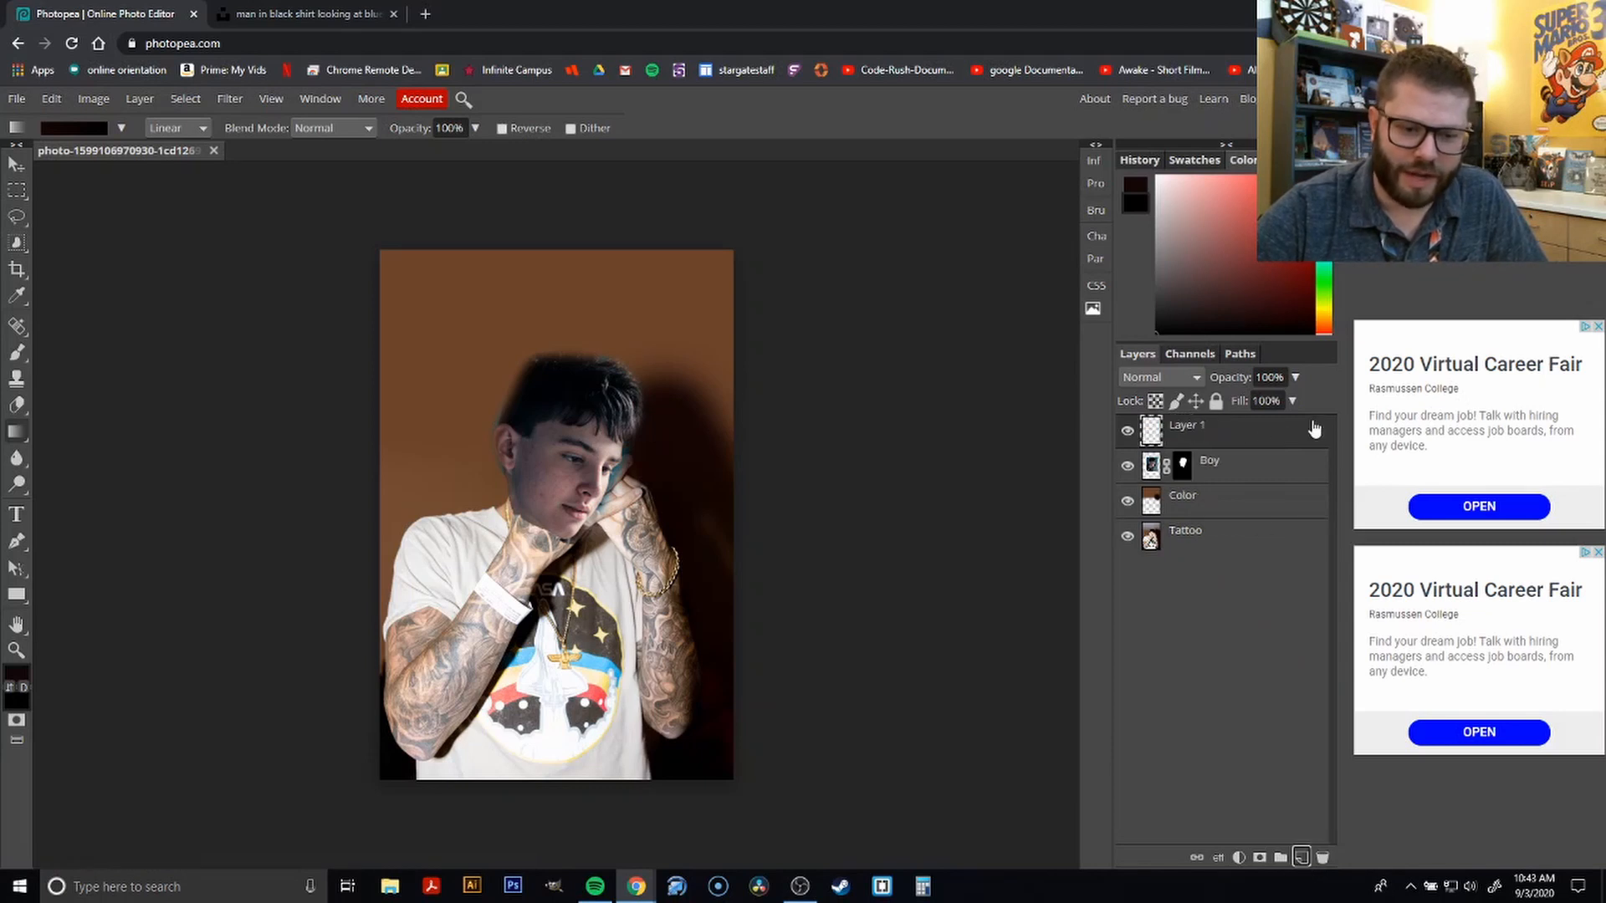
pyautogui.doubleClick(1187, 427)
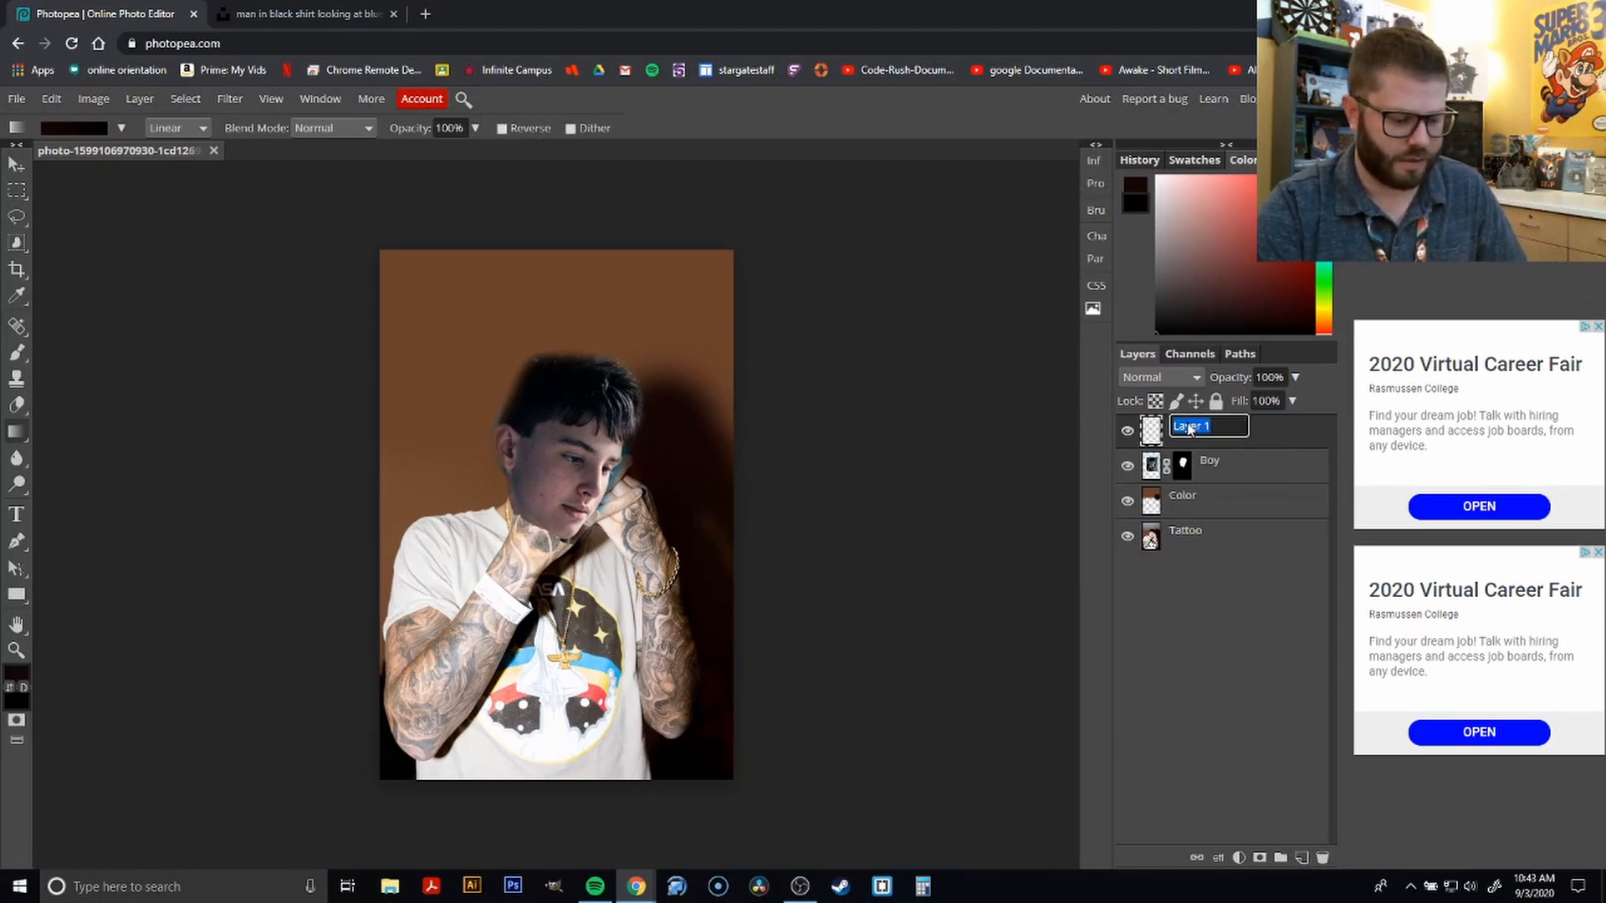
pyautogui.write('Gradient')
pyautogui.press('Return')
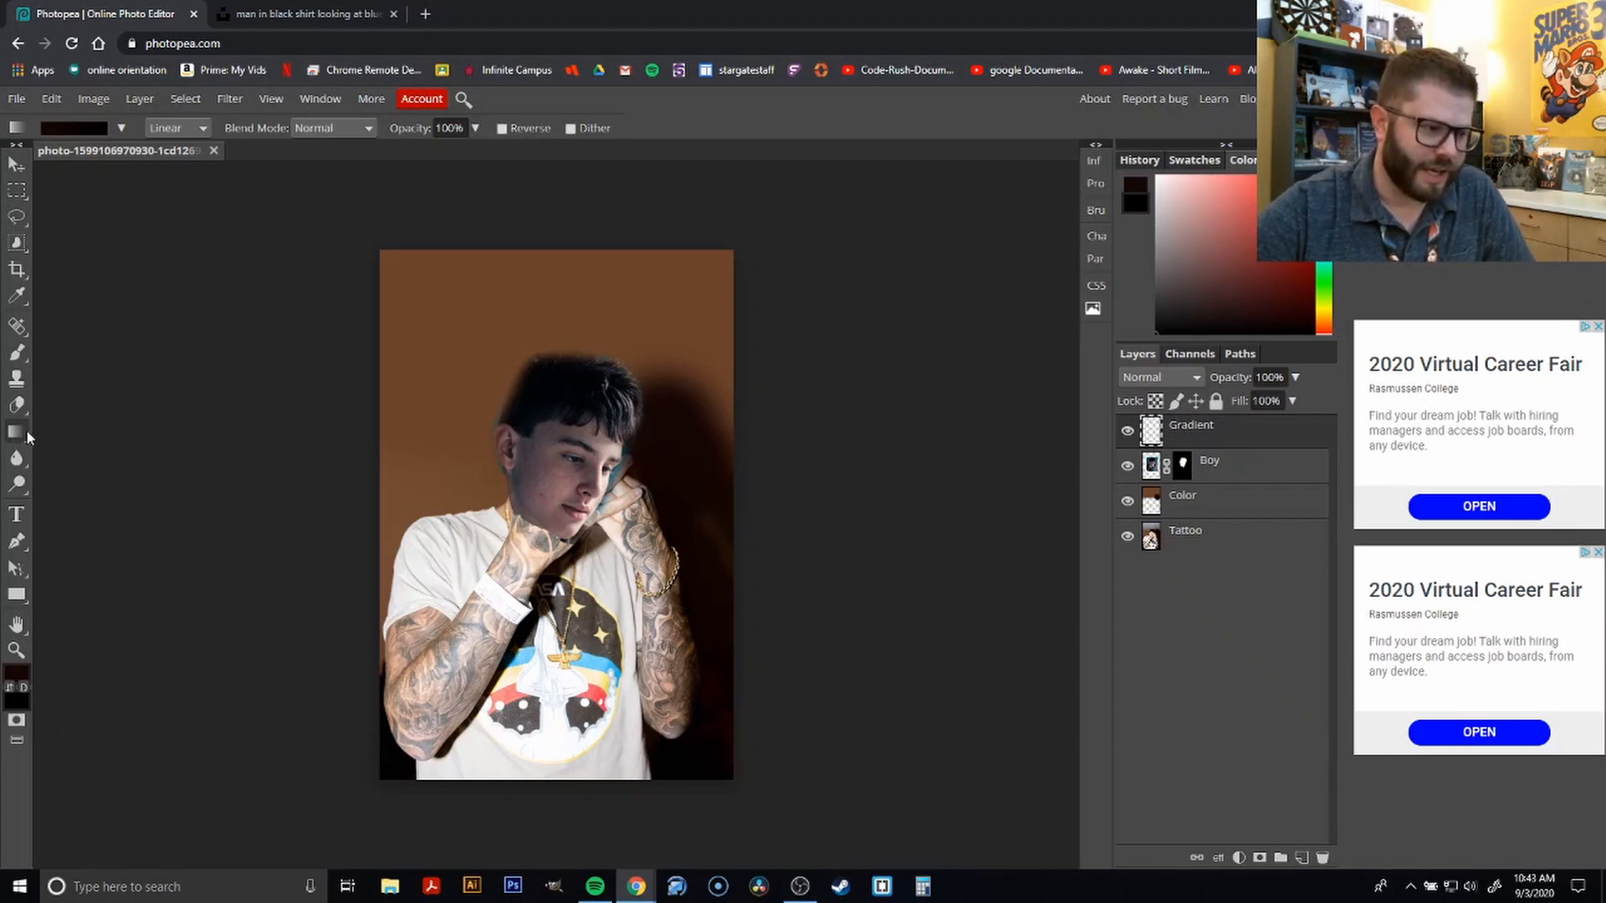
# Edit the gradient's colors to run from bright orange-red at the start to turquoise 00ffc1 at the end
pyautogui.click(72, 132)
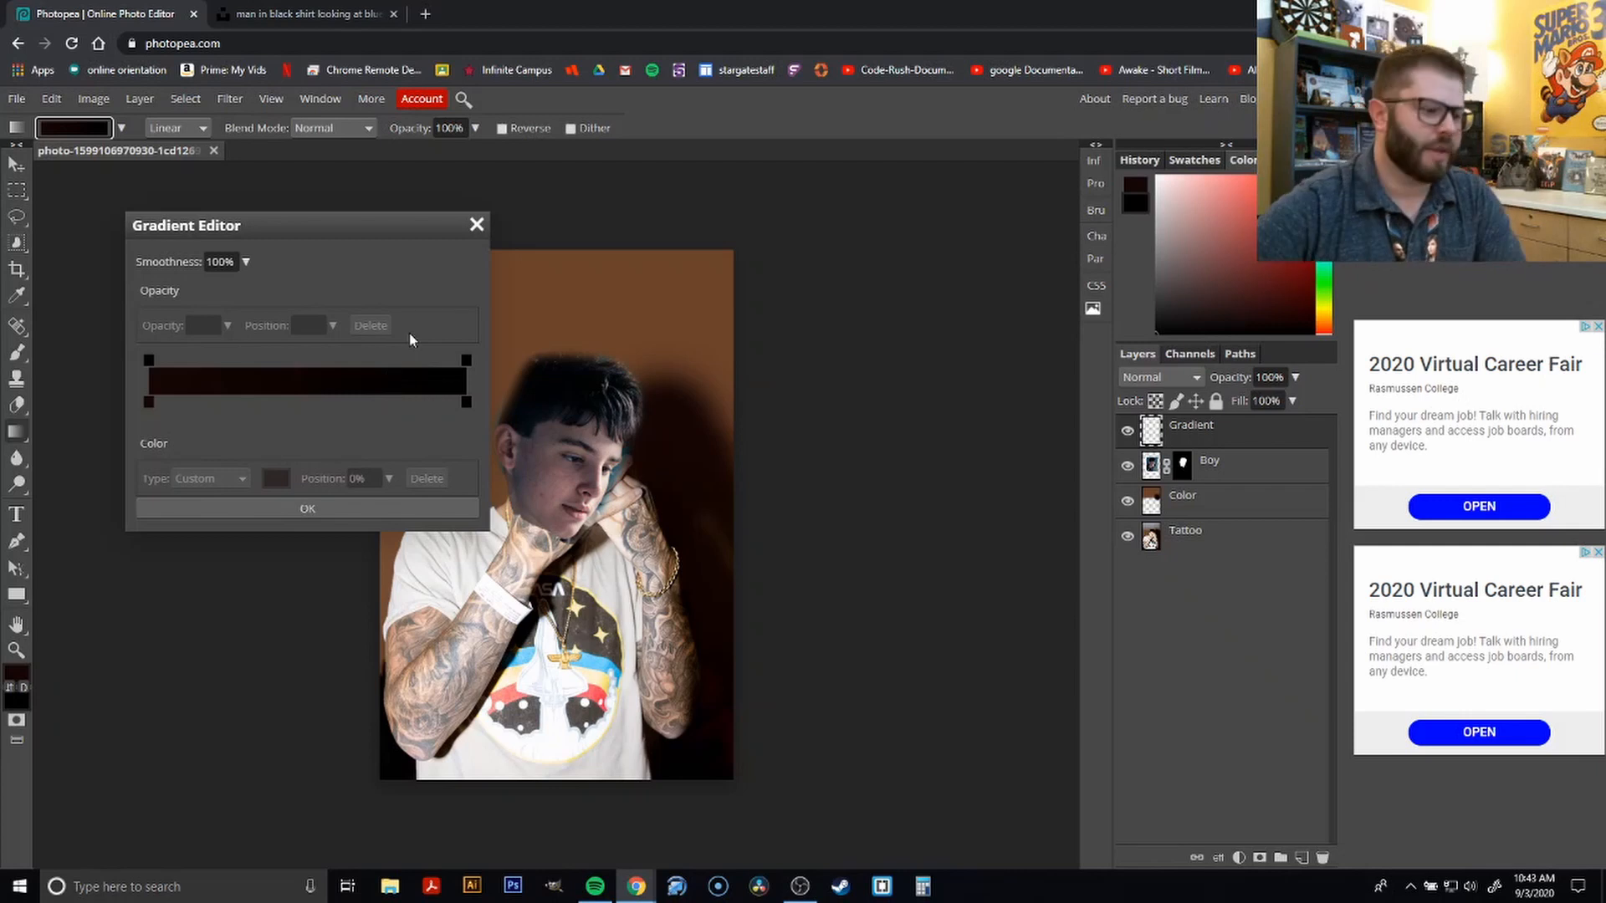
pyautogui.doubleClick(150, 405)
pyautogui.moveTo(416, 461); pyautogui.dragTo(487, 370)
pyautogui.click(581, 573)
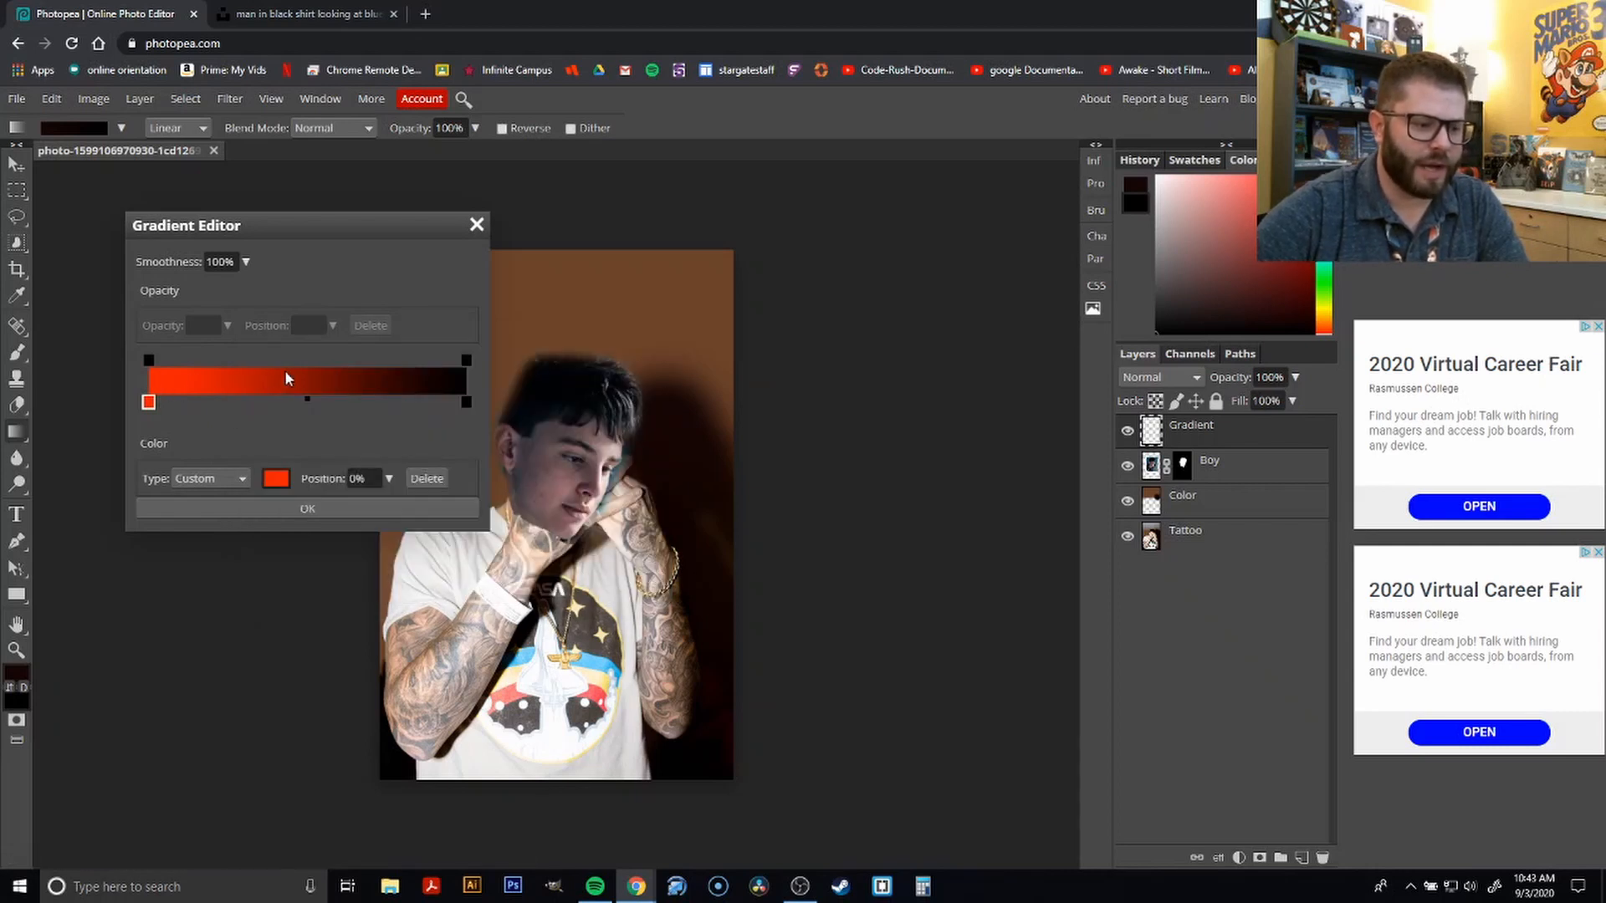
pyautogui.doubleClick(465, 404)
pyautogui.moveTo(487, 512); pyautogui.dragTo(488, 497)
pyautogui.moveTo(436, 451); pyautogui.dragTo(474, 376)
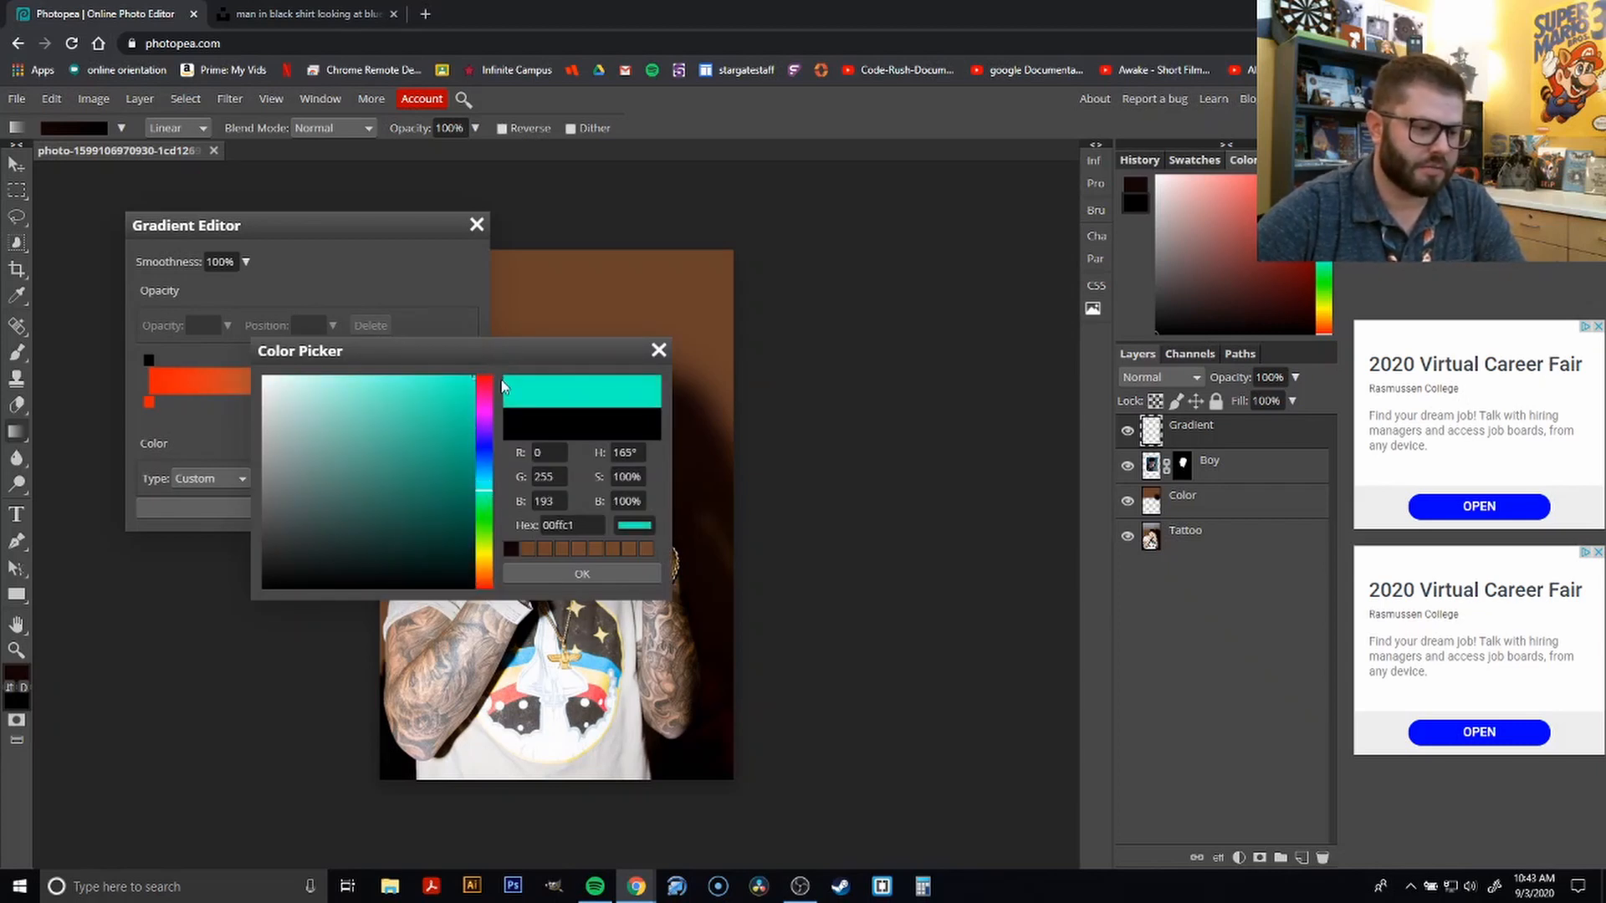
pyautogui.click(595, 577)
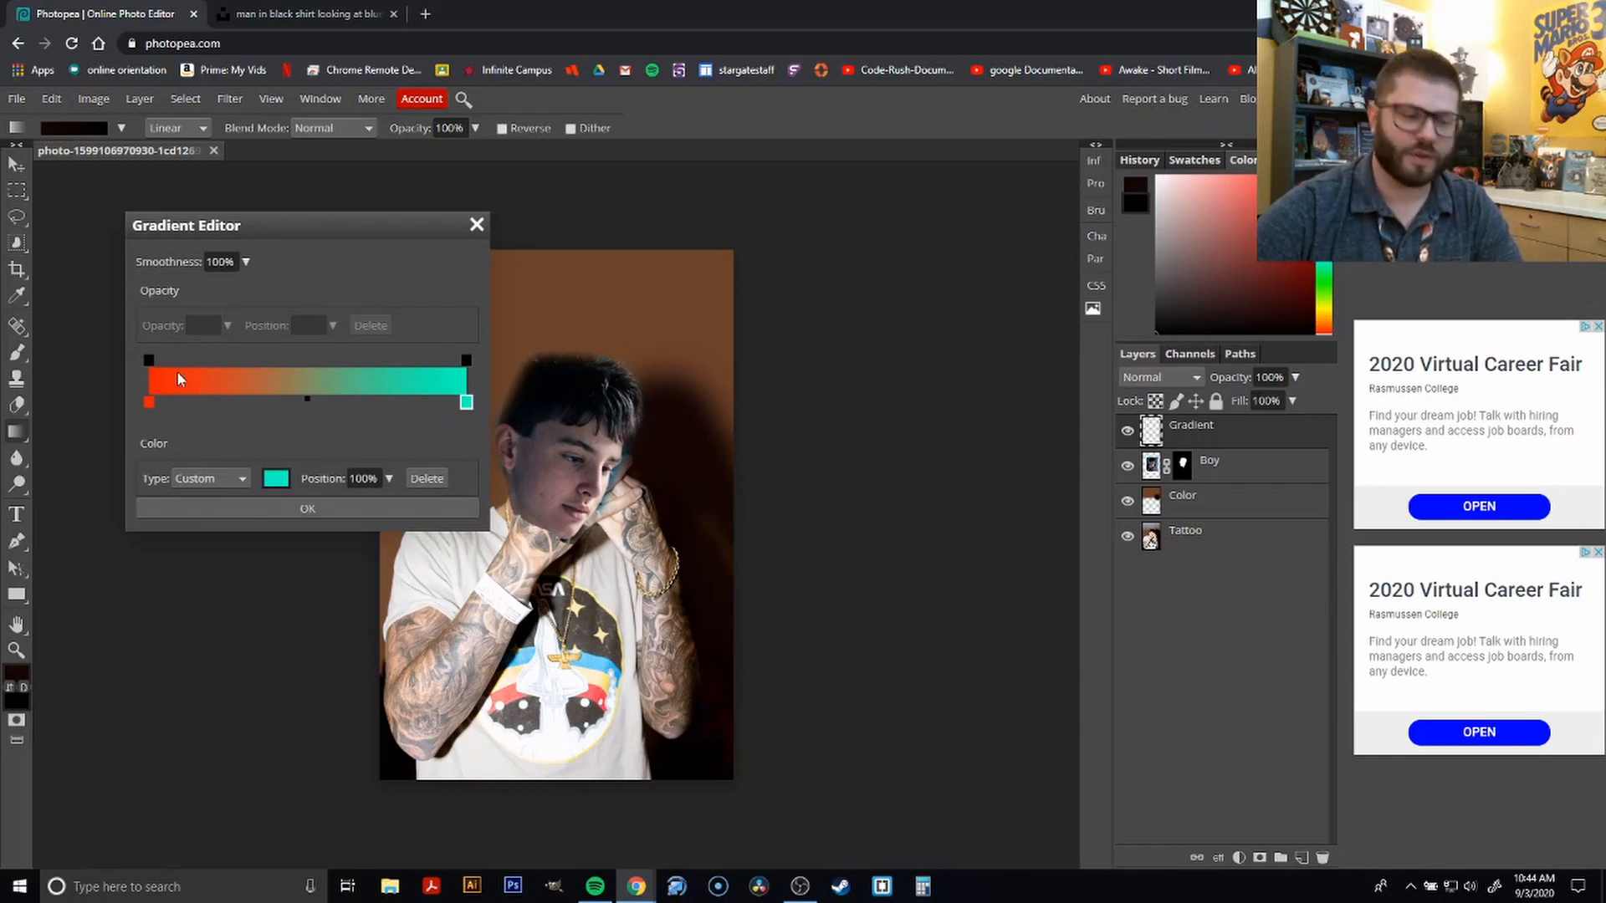
# Try lowering the gradient's smoothness, and set it back to 100%
pyautogui.click(245, 263)
pyautogui.moveTo(247, 287); pyautogui.dragTo(158, 287)
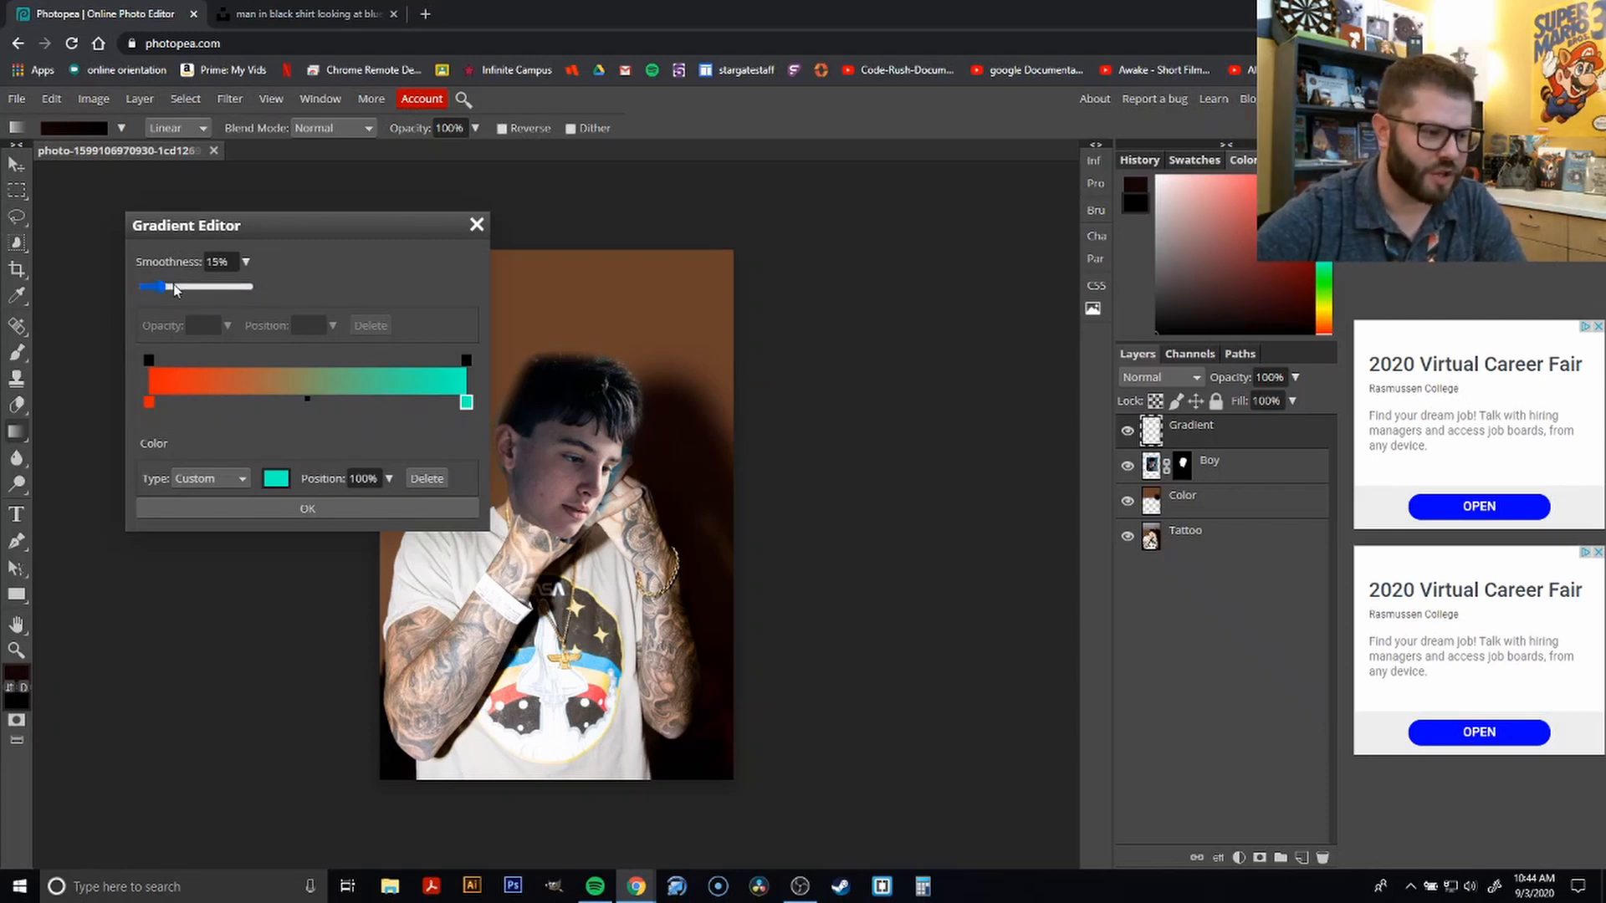
pyautogui.moveTo(164, 288); pyautogui.dragTo(356, 291)
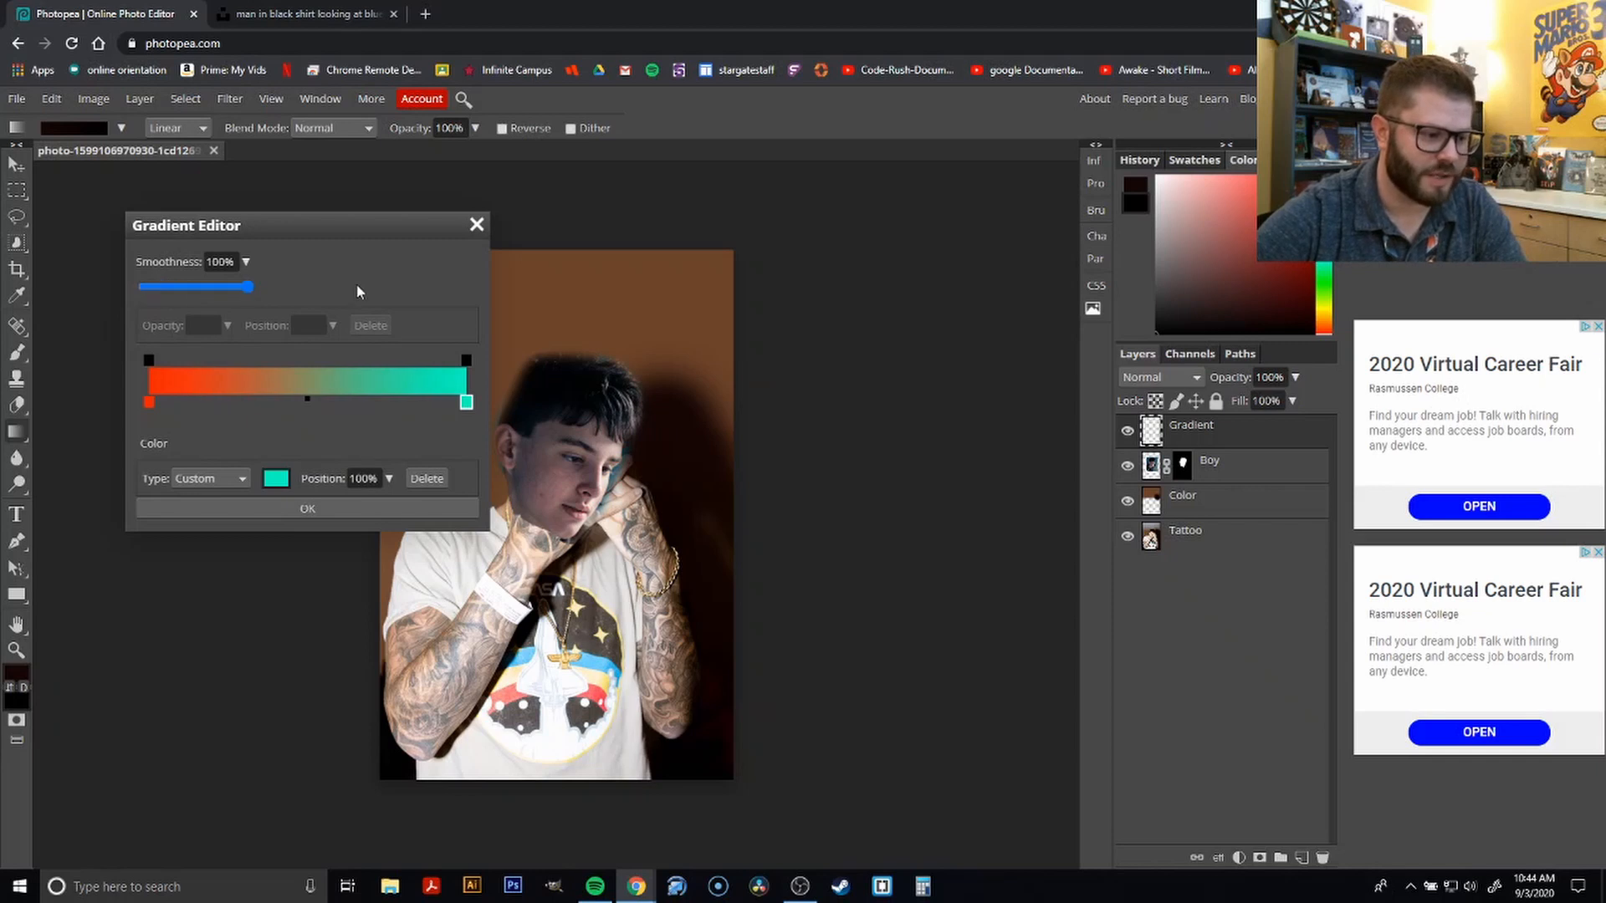
# Accept the edited gradient and draw it vertically on the Gradient layer from the bottom edge to the top of the image
pyautogui.click(321, 506)
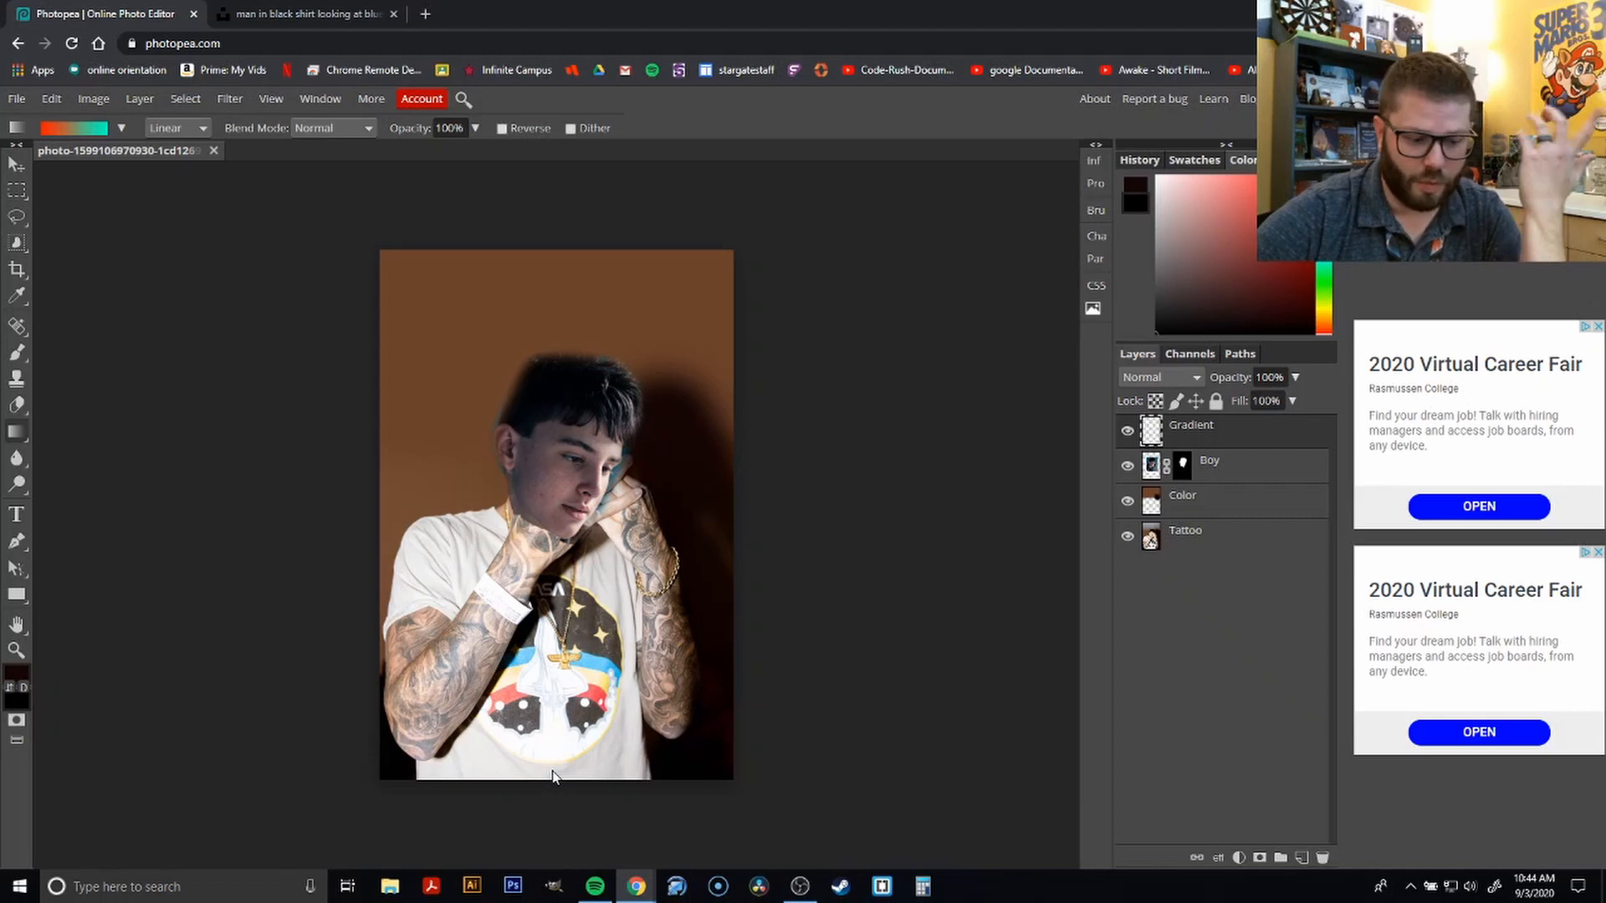
pyautogui.moveTo(552, 771); pyautogui.dragTo(557, 264)
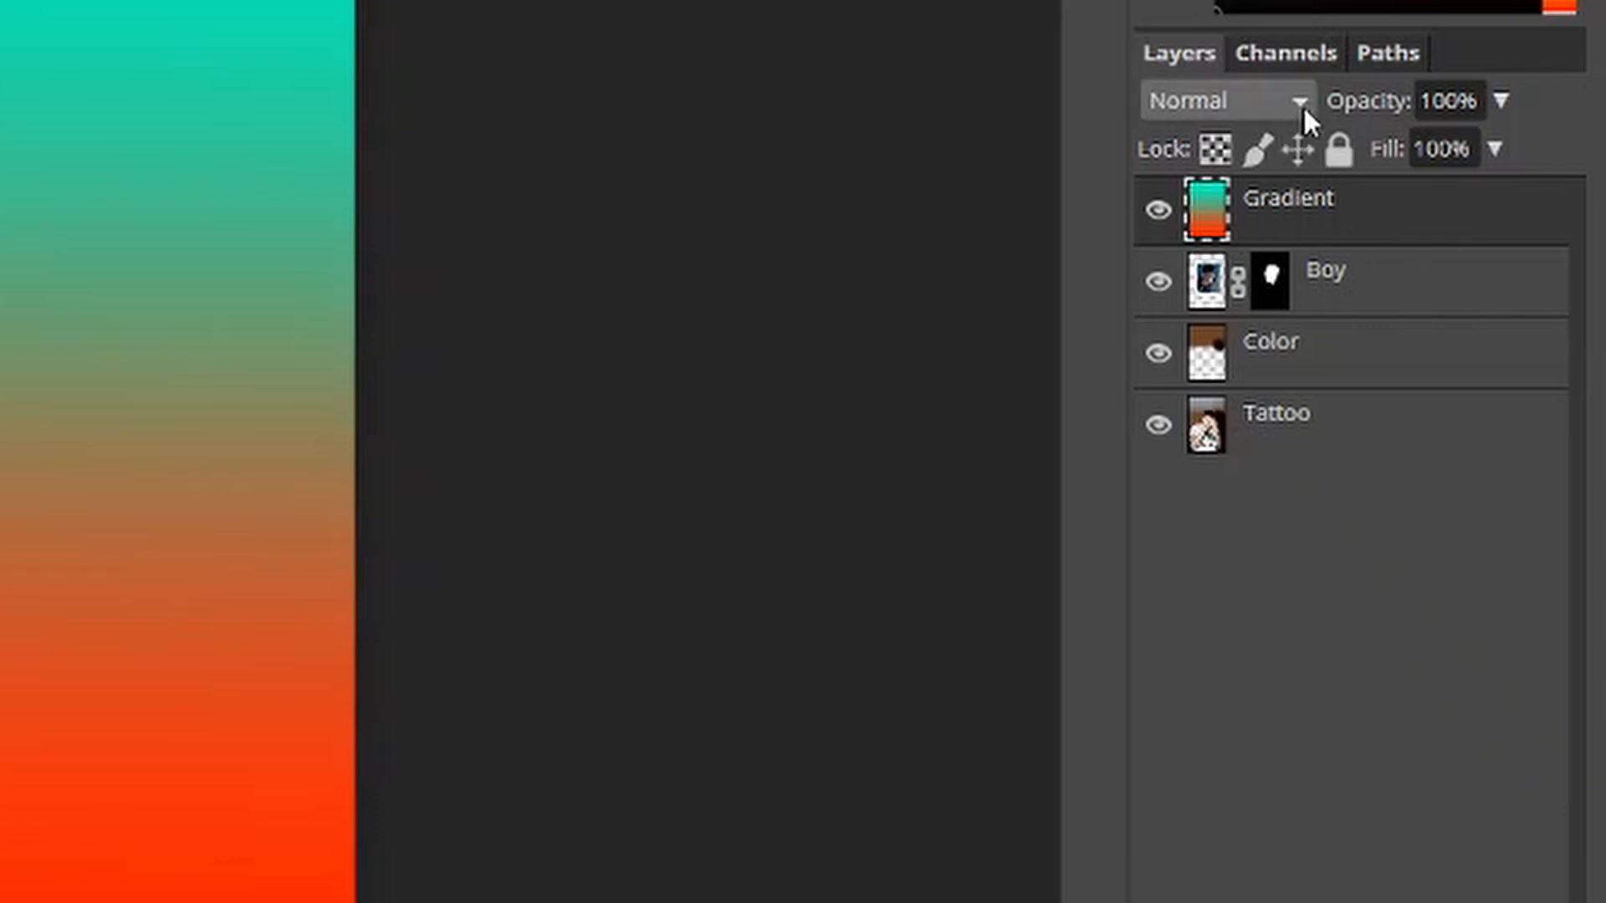
# Look through the available blend modes and try Multiply on the Gradient layer
pyautogui.click(1301, 102)
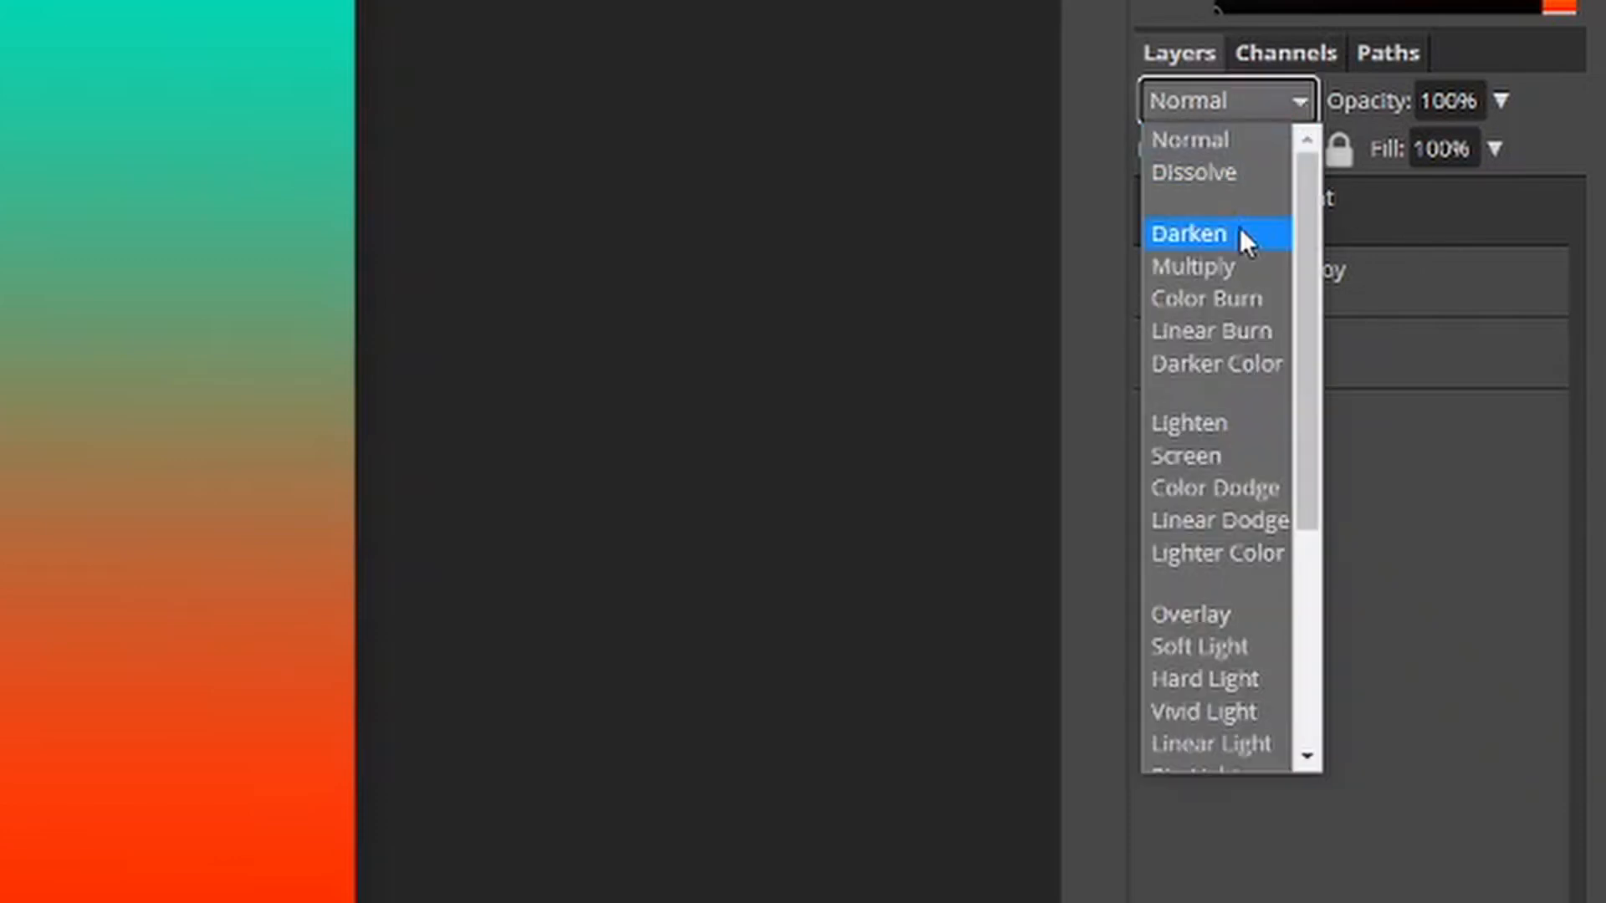
pyautogui.click(1409, 199)
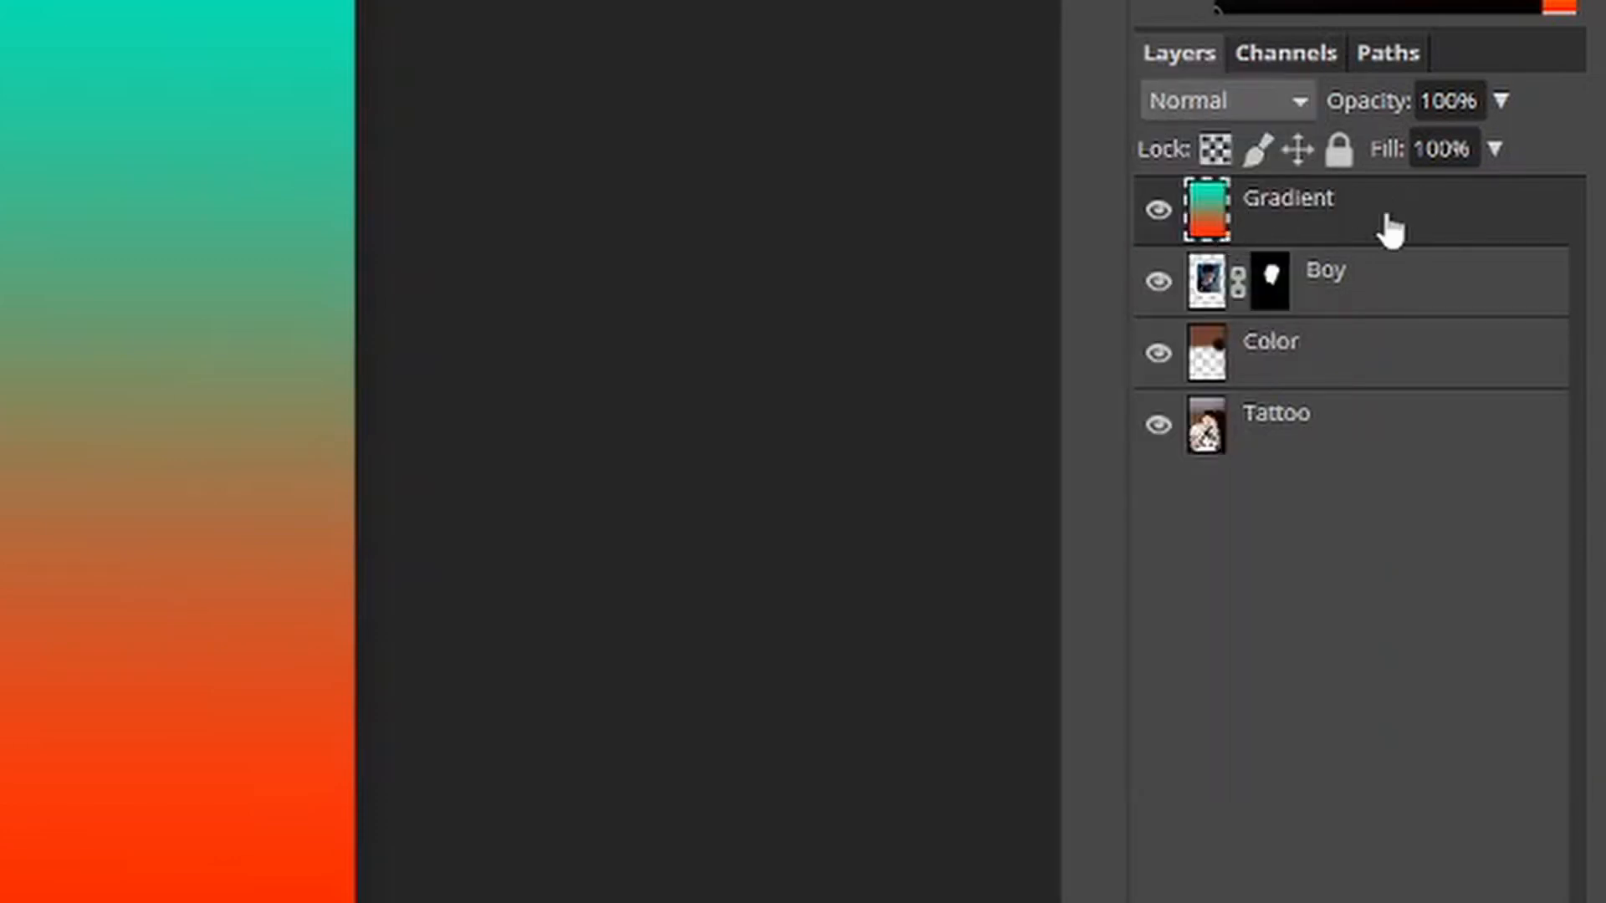
pyautogui.click(1300, 101)
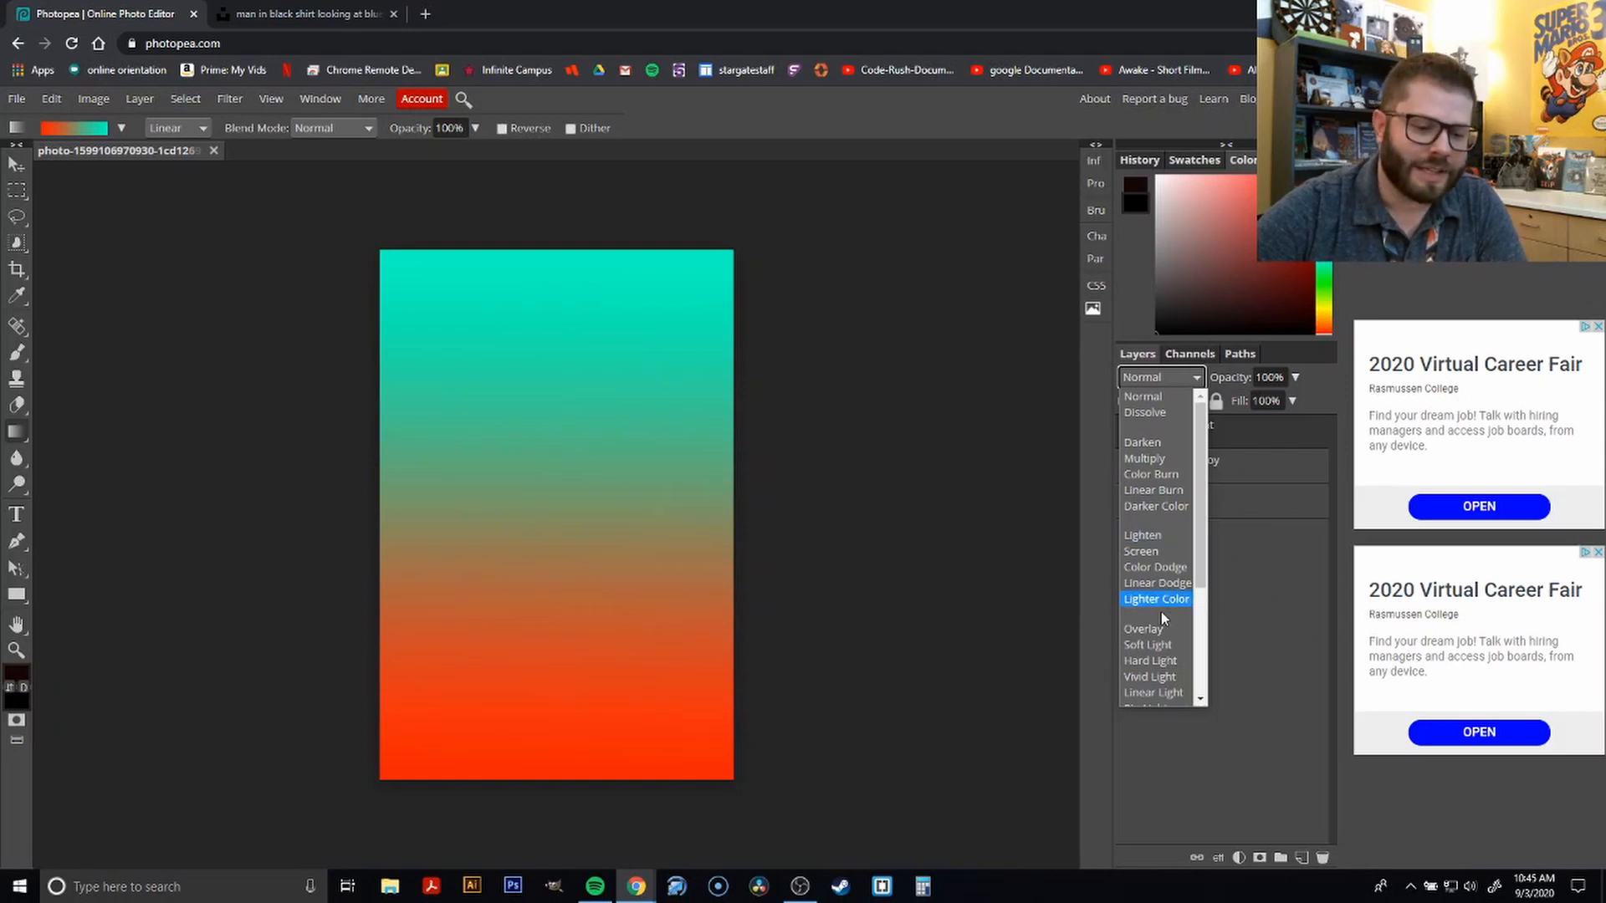
pyautogui.scroll(-3, 1159, 615)
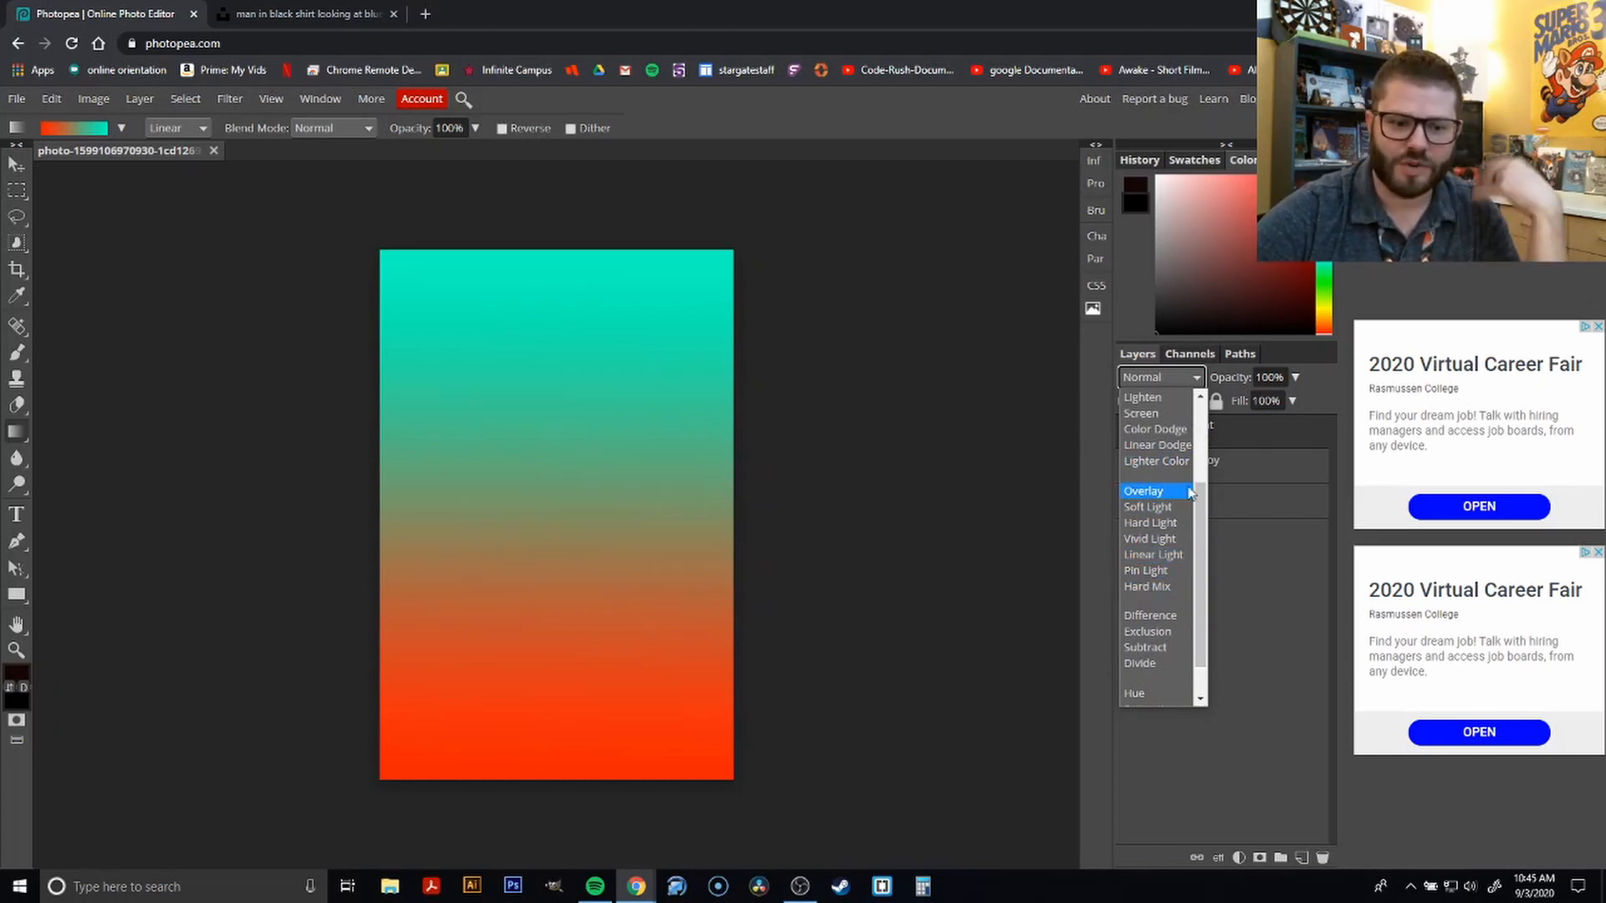
pyautogui.scroll(-1, 1199, 518)
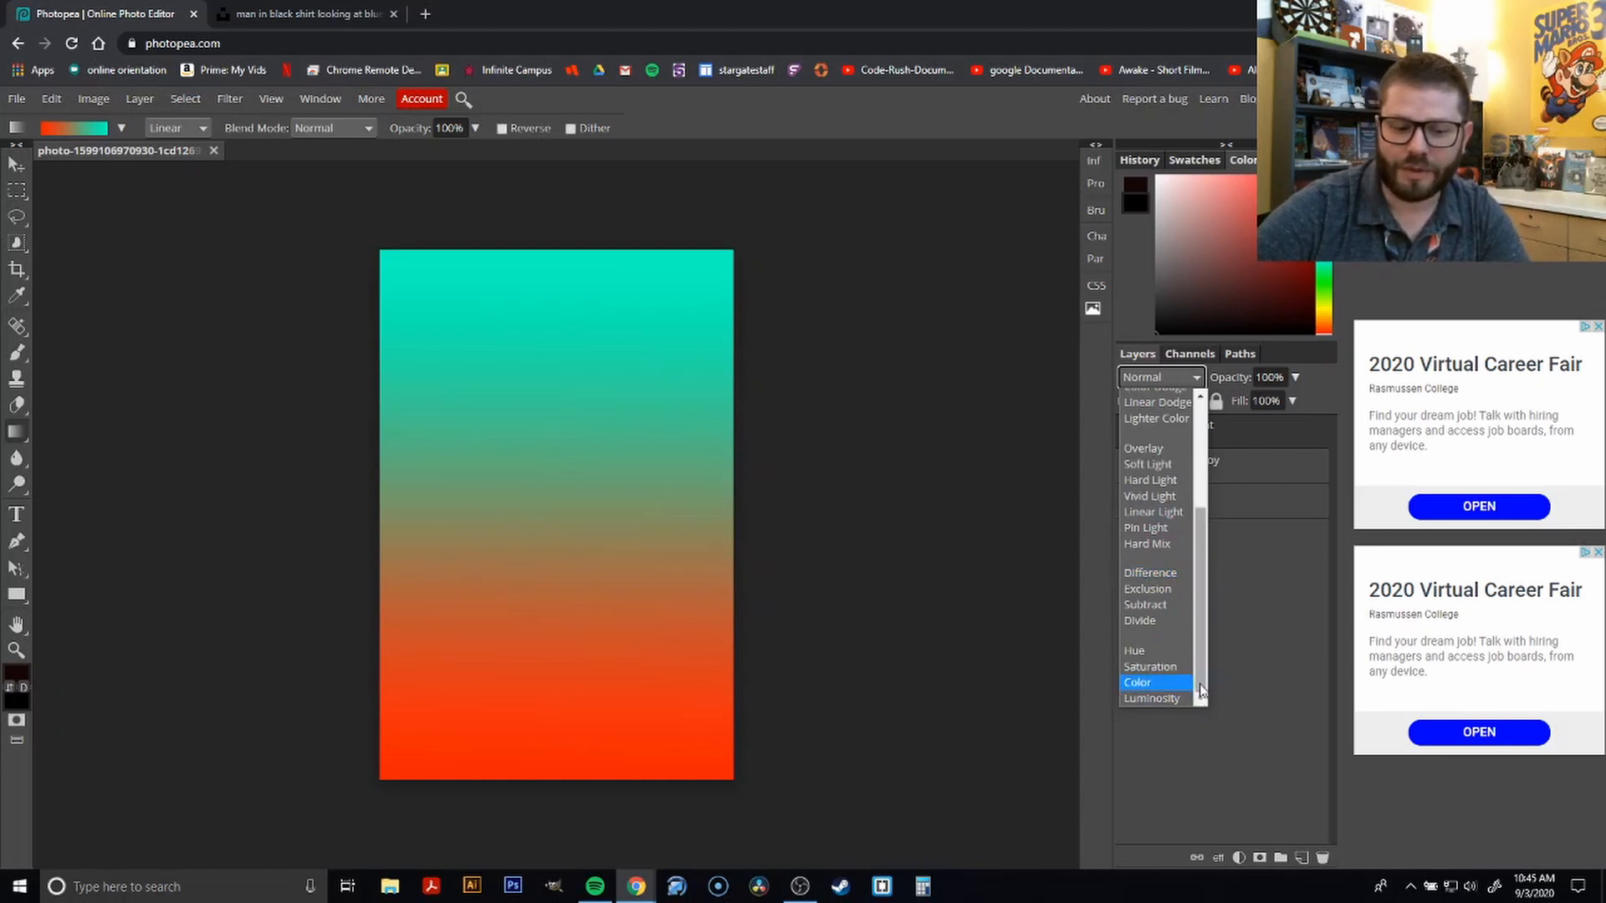
pyautogui.moveTo(1203, 687); pyautogui.dragTo(1204, 545)
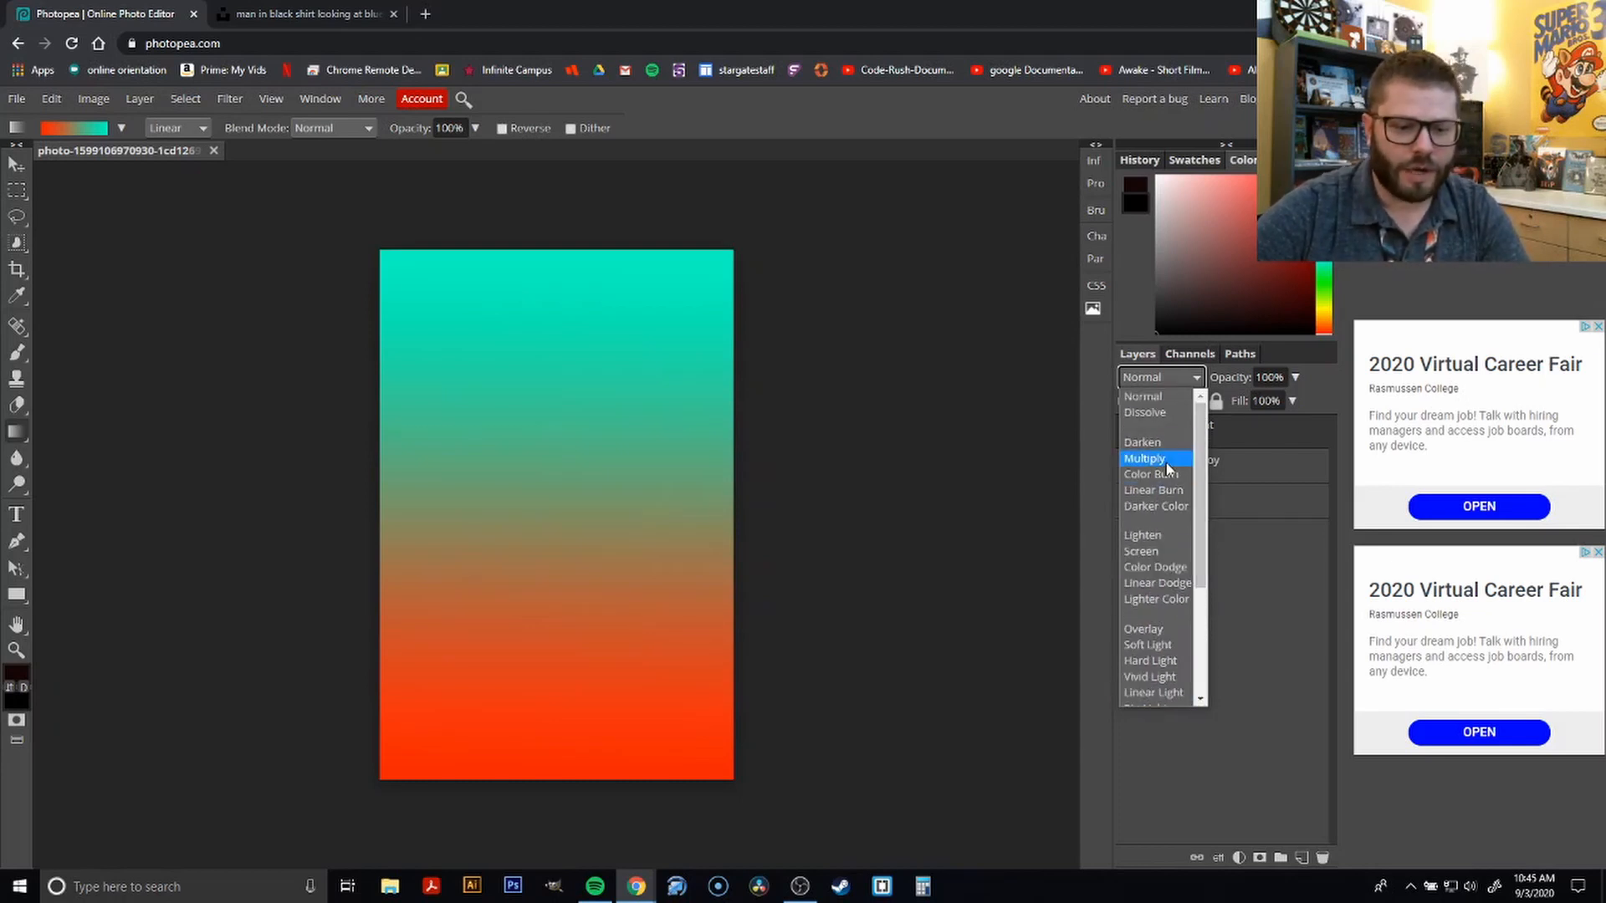
pyautogui.click(1165, 463)
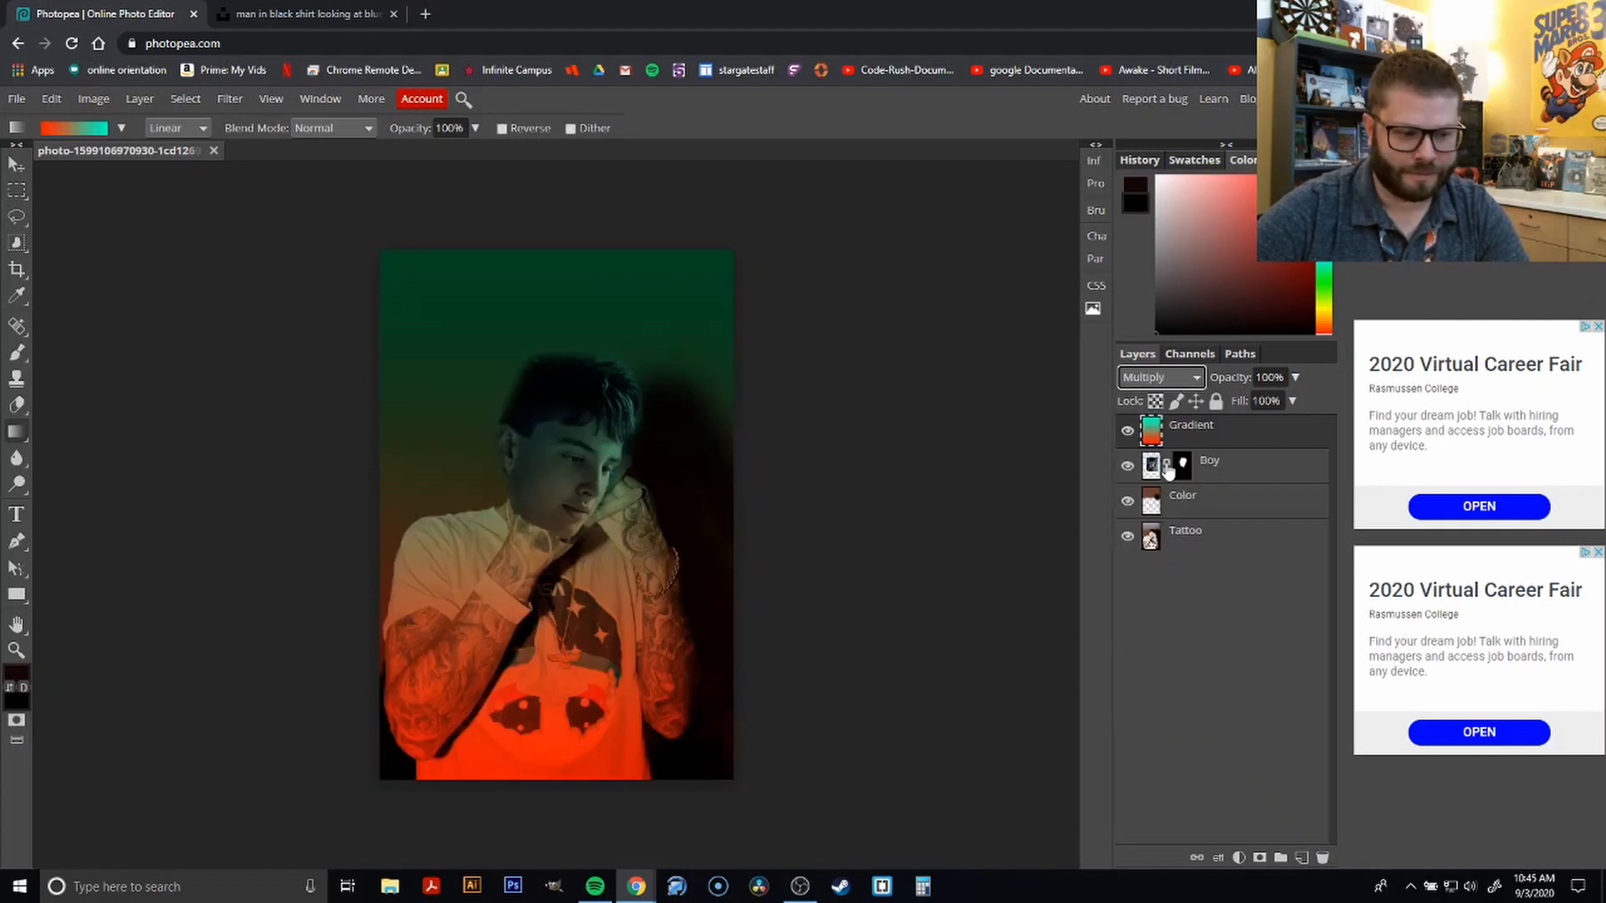
# Try the Color Dodge blend mode and the Overlay blend mode on the Gradient layer
pyautogui.click(1196, 378)
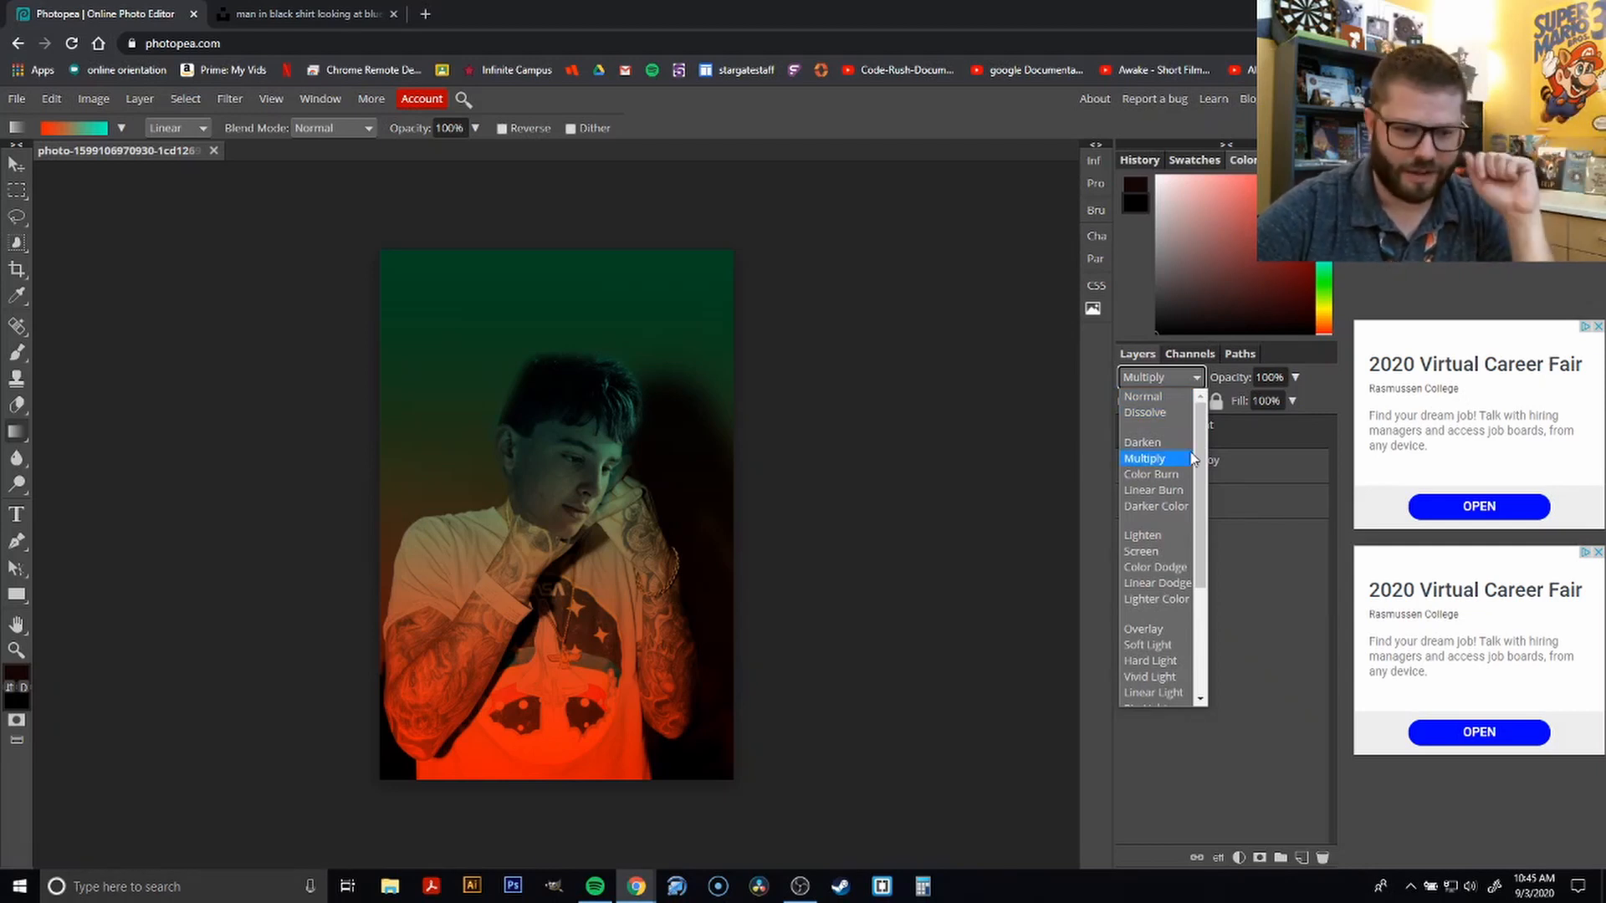
pyautogui.scroll(-2, 1205, 512)
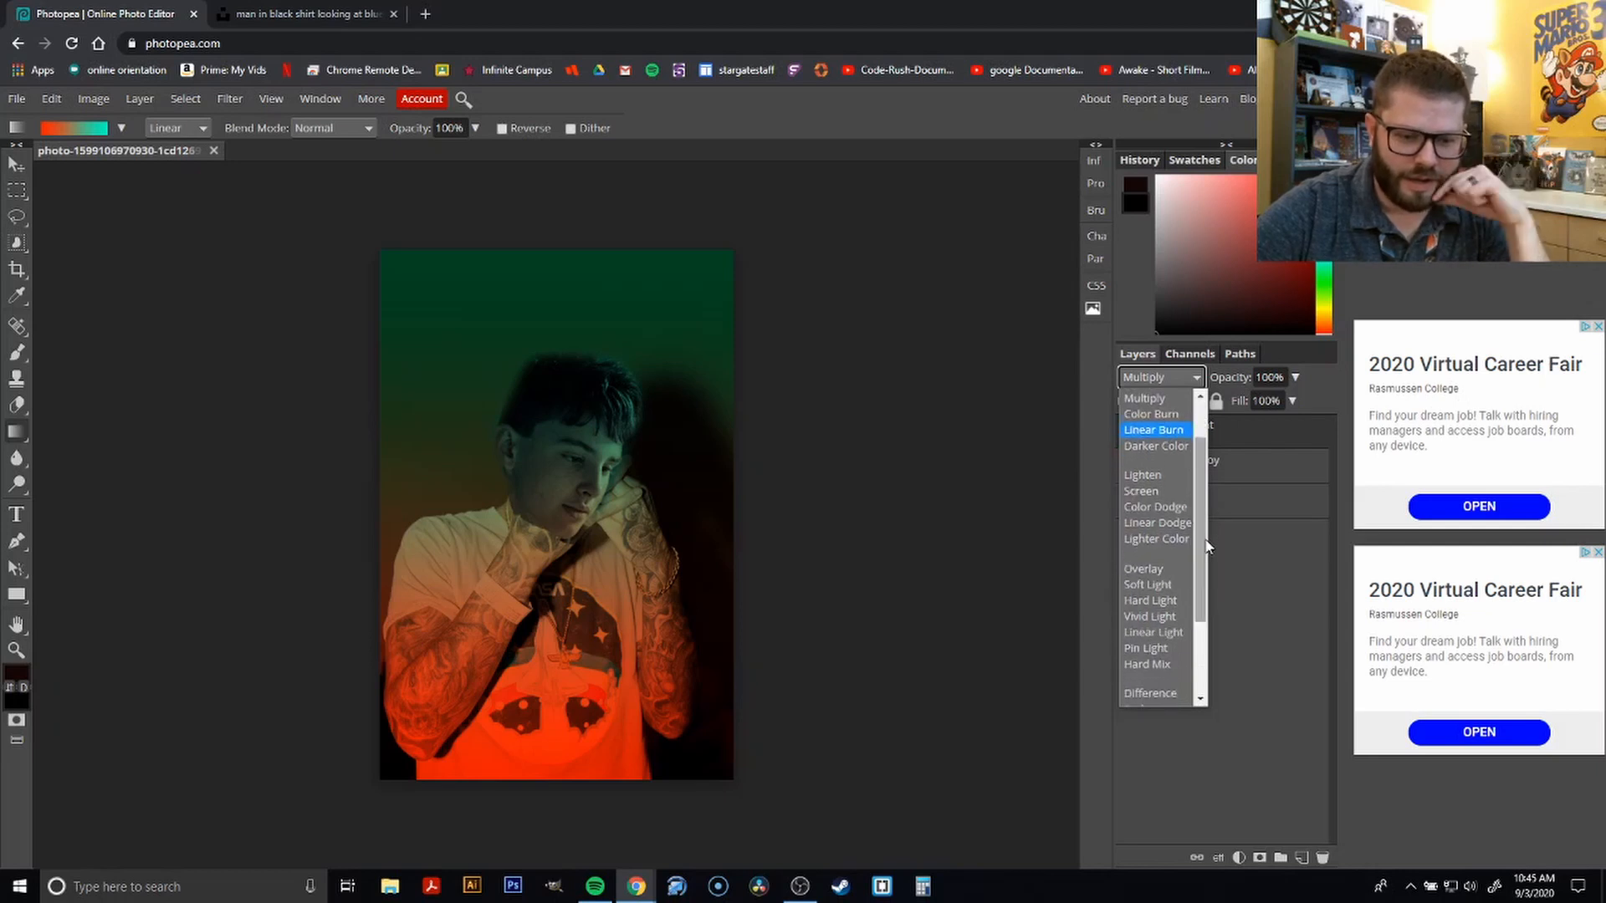
pyautogui.click(1167, 507)
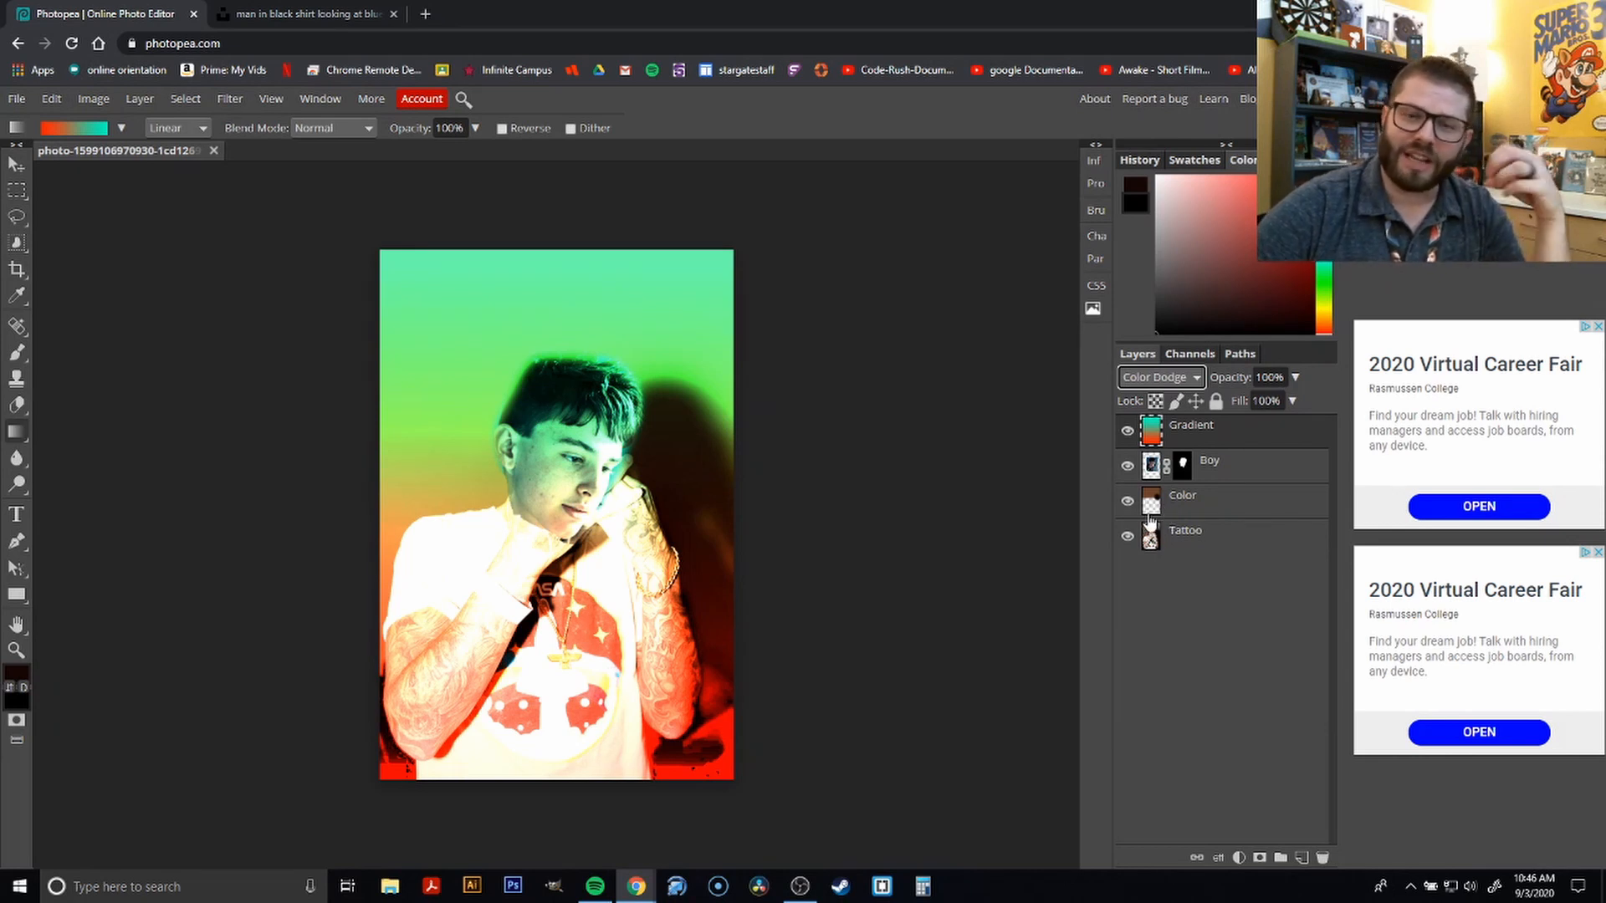
pyautogui.click(1192, 378)
pyautogui.scroll(-3, 1204, 586)
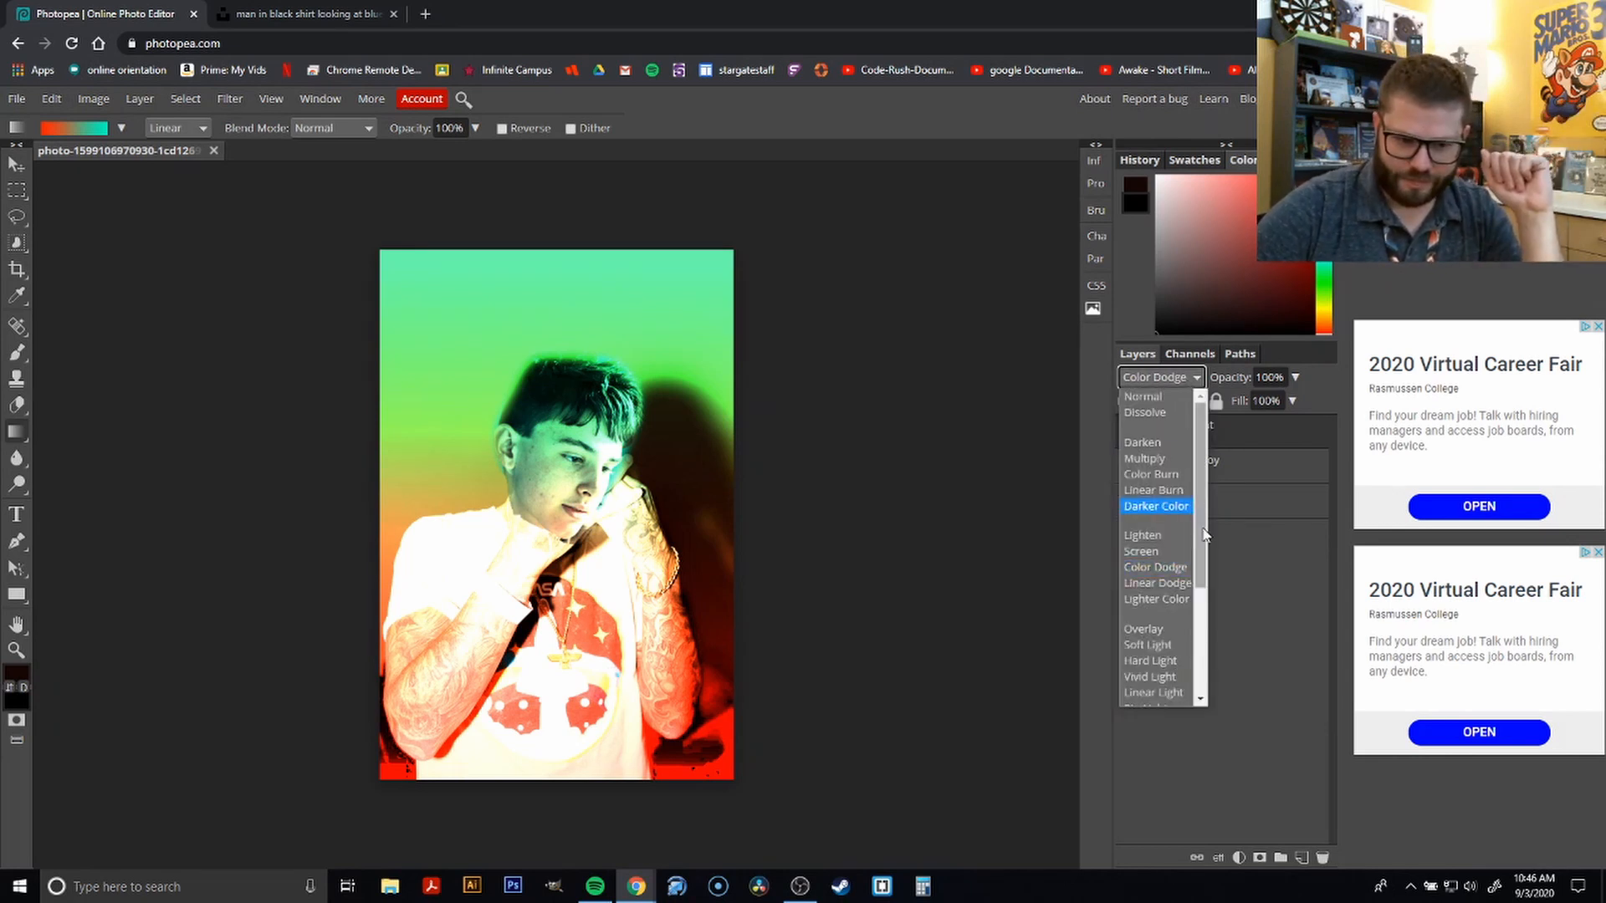
pyautogui.scroll(2, 1158, 446)
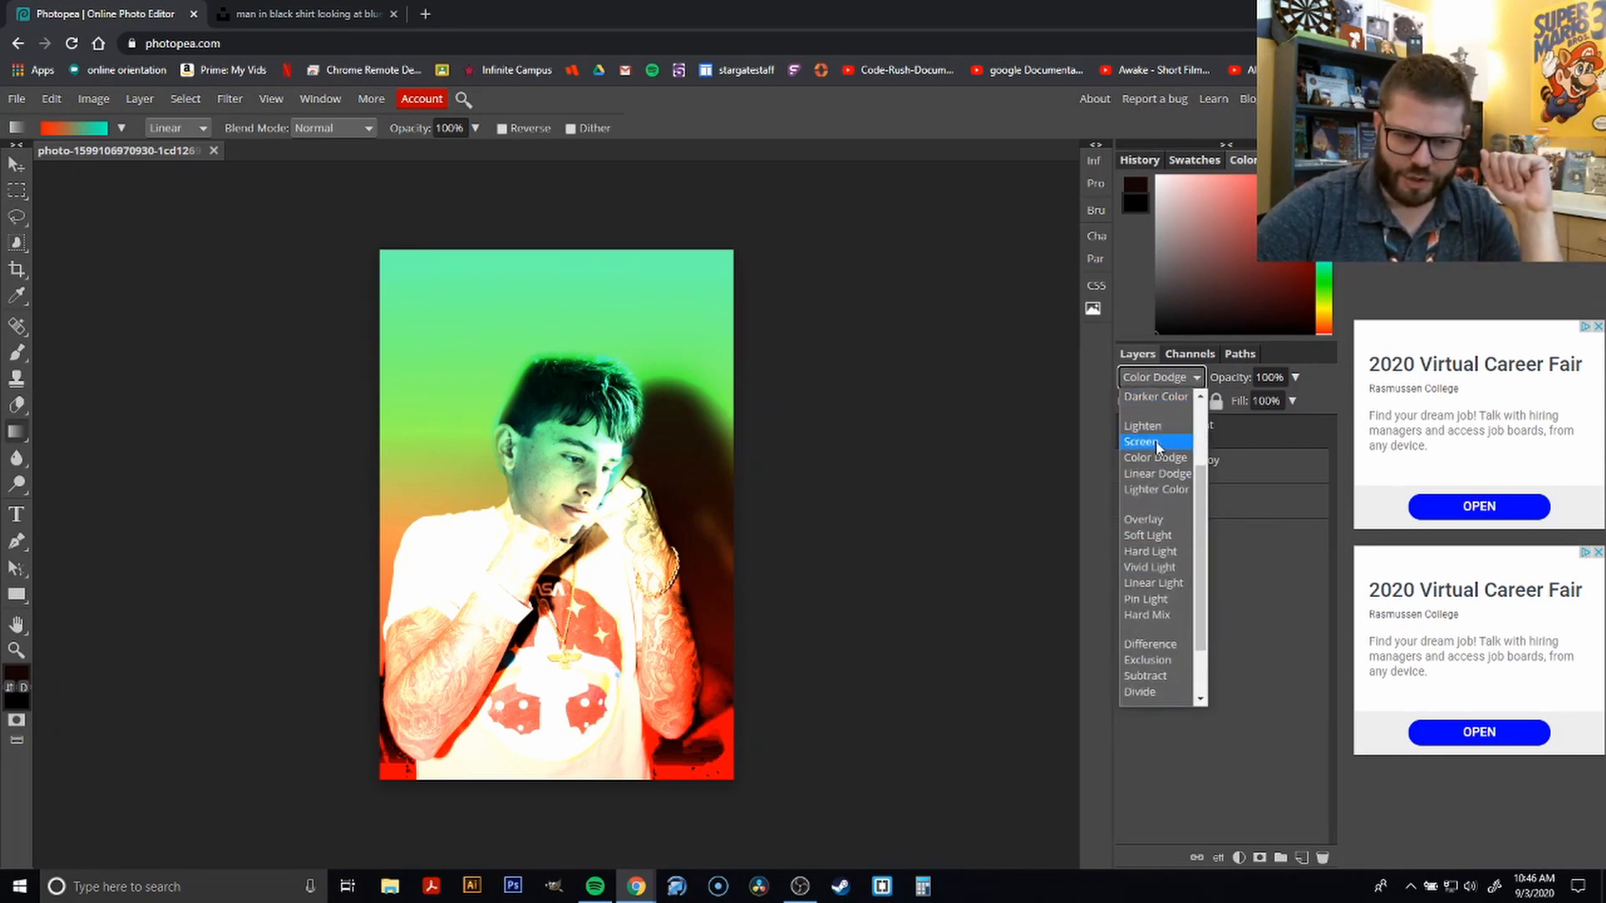
pyautogui.click(1171, 520)
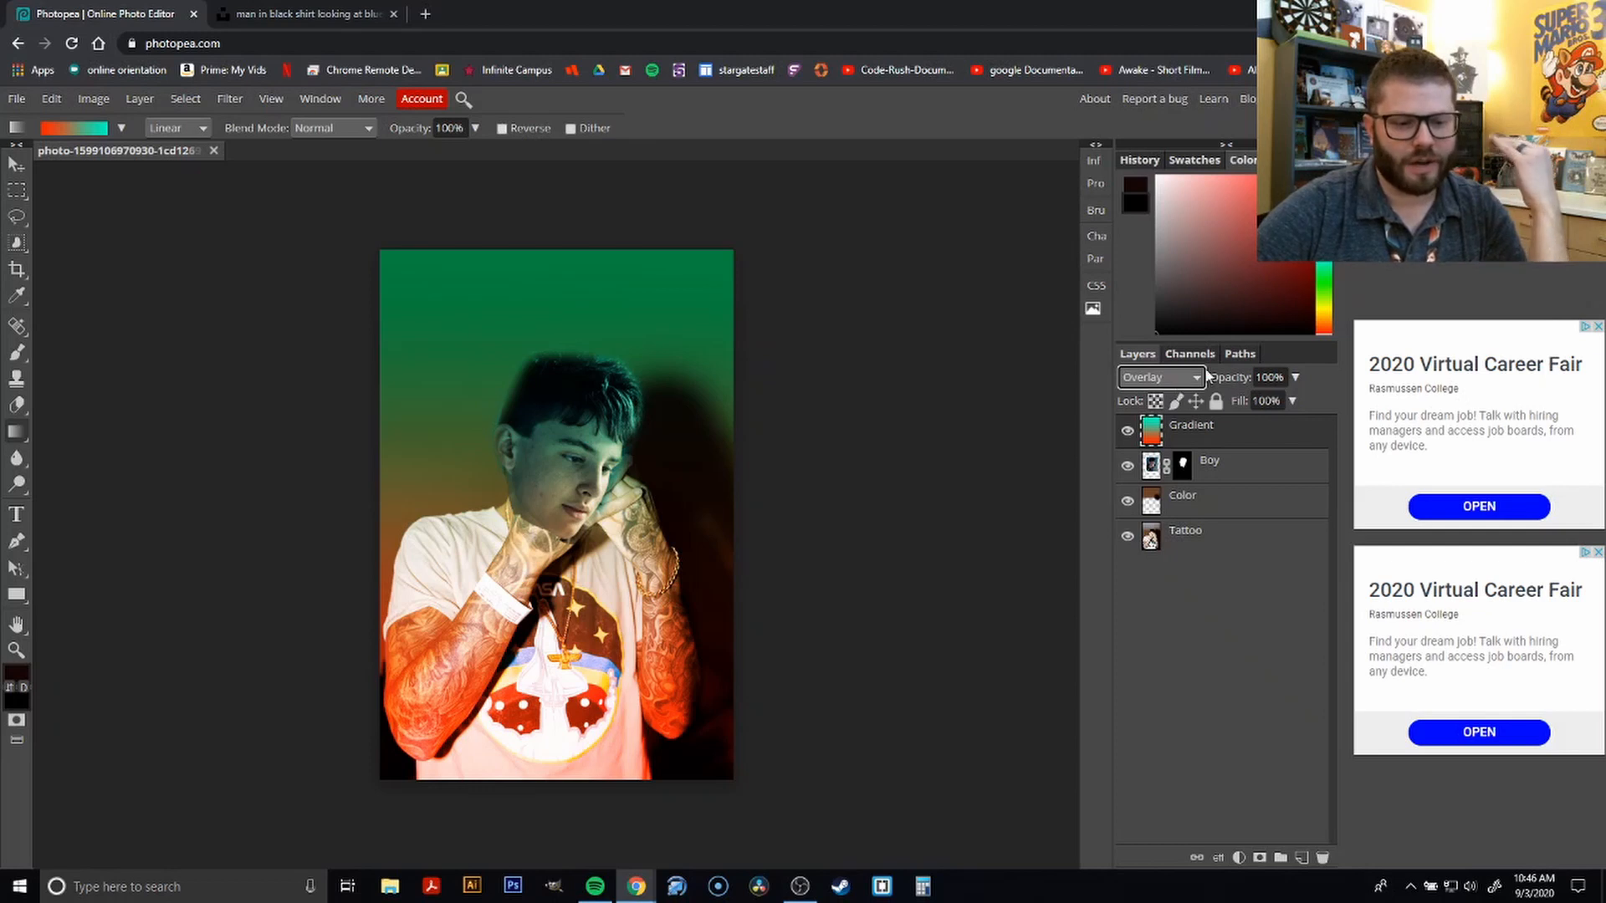
# Try the Color blend mode on the Gradient layer
pyautogui.click(1191, 379)
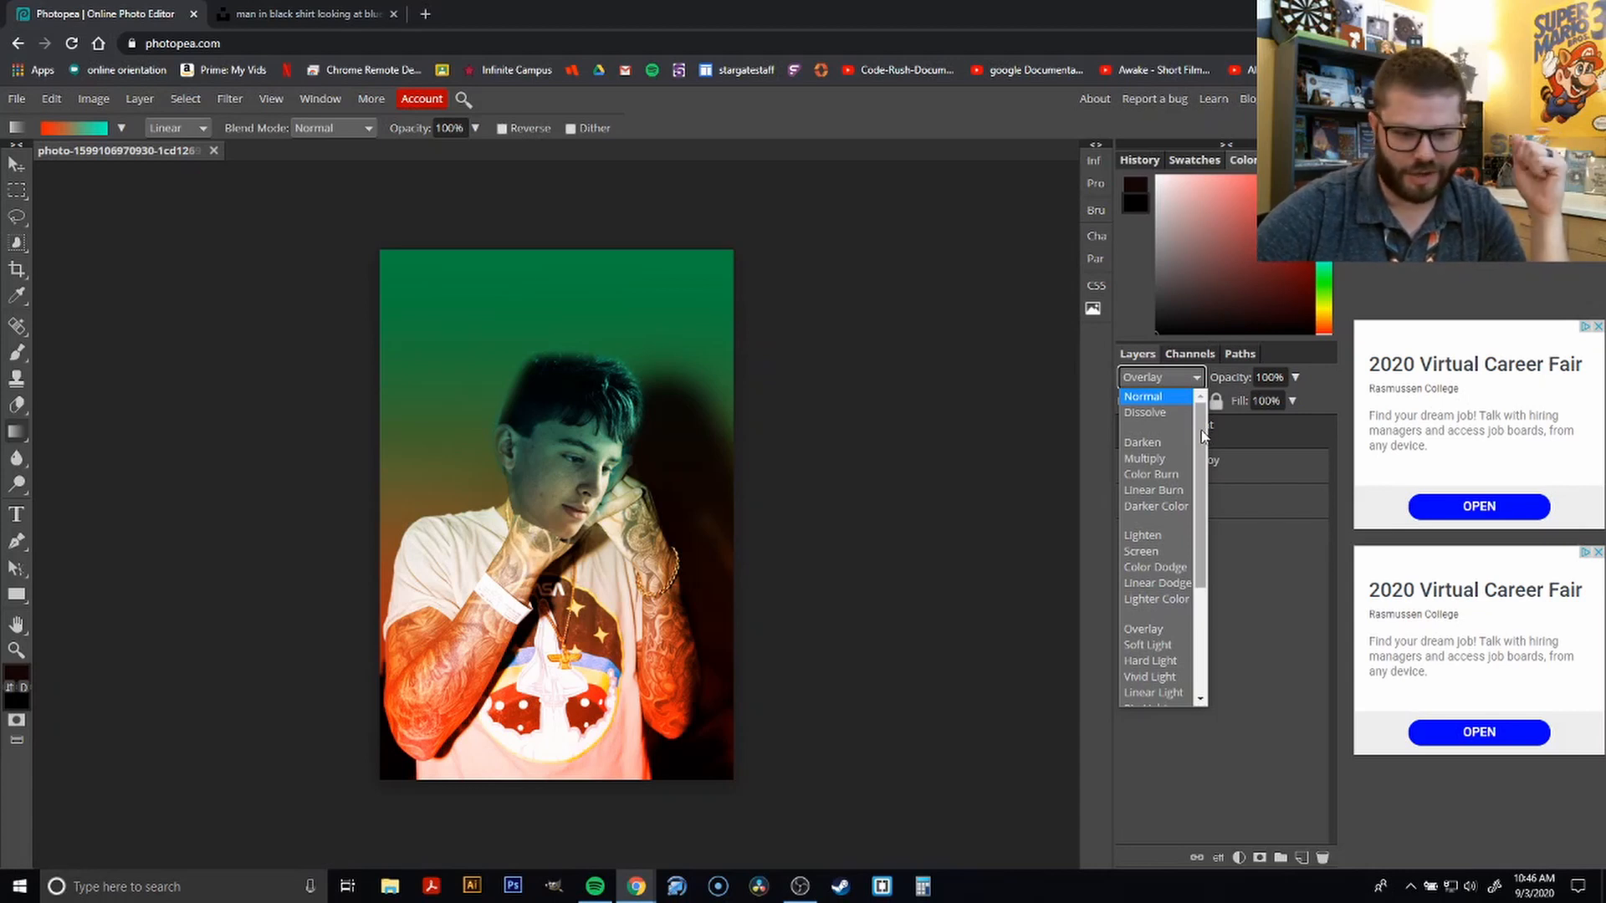
pyautogui.moveTo(1202, 435); pyautogui.dragTo(1206, 544)
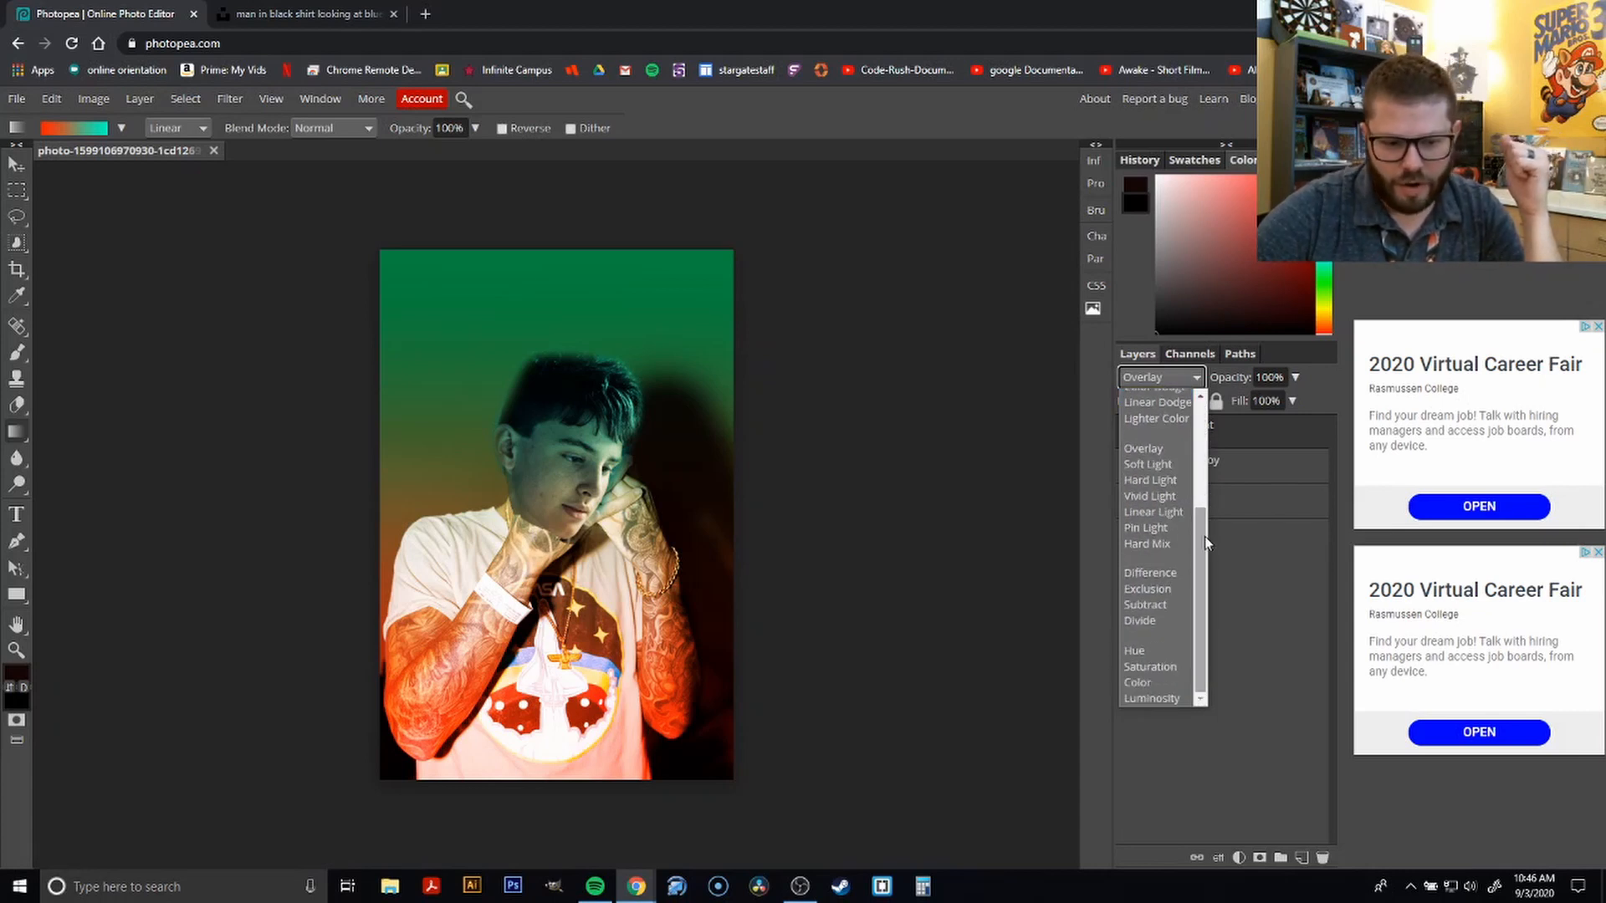
pyautogui.click(1162, 684)
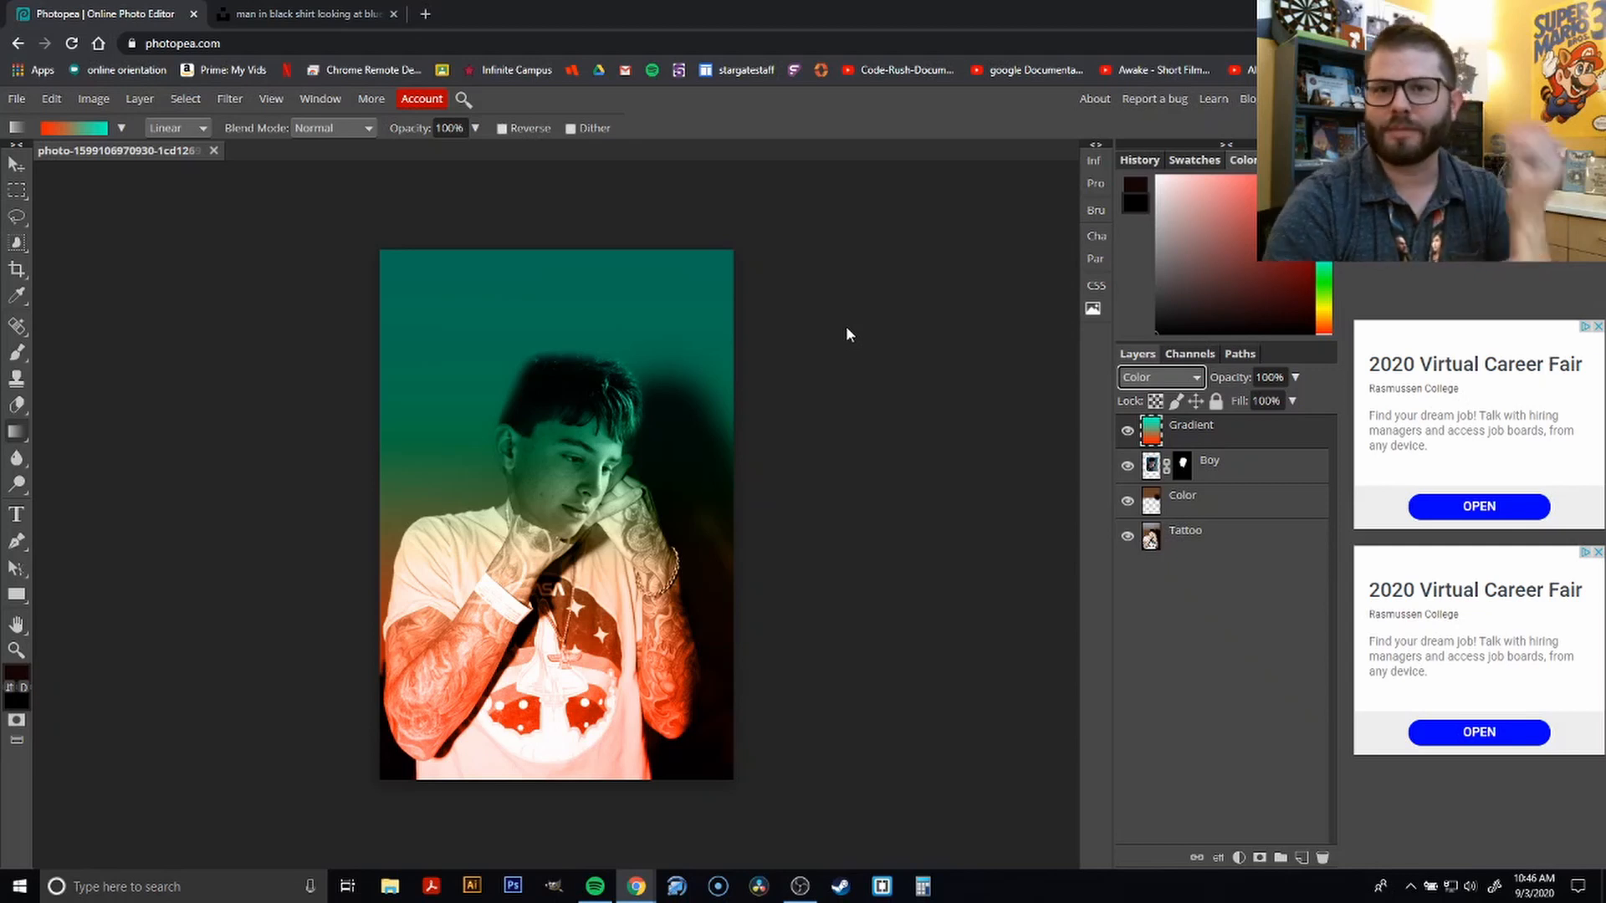
# Set the Gradient layer's blend mode back to Normal and hide the layer
pyautogui.click(1191, 381)
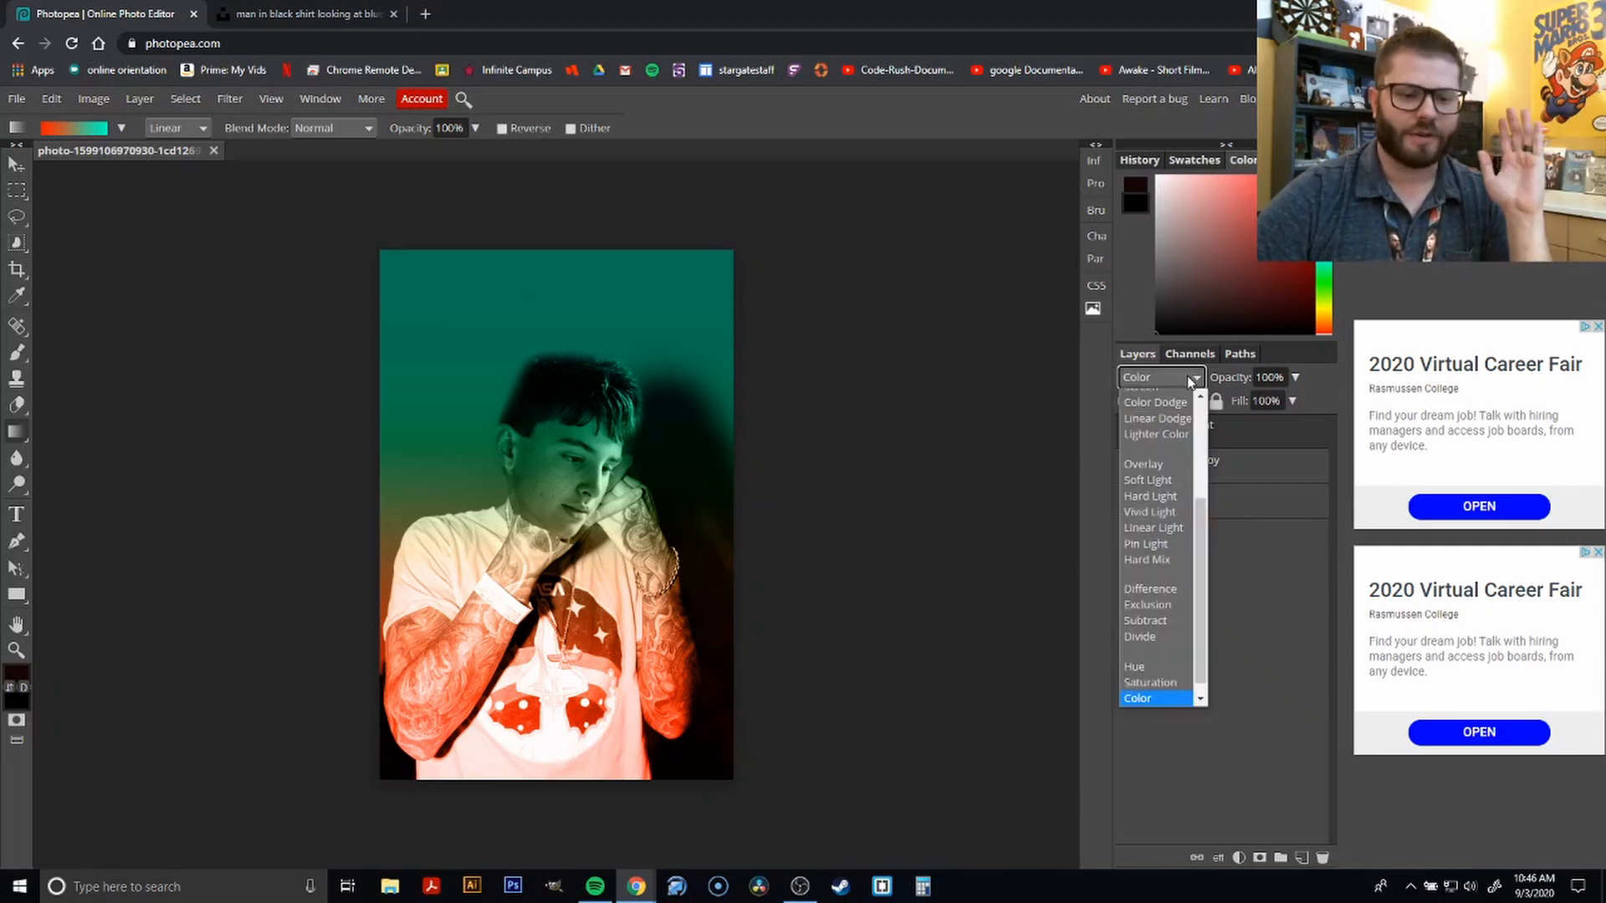
pyautogui.moveTo(1202, 539); pyautogui.dragTo(1177, 435)
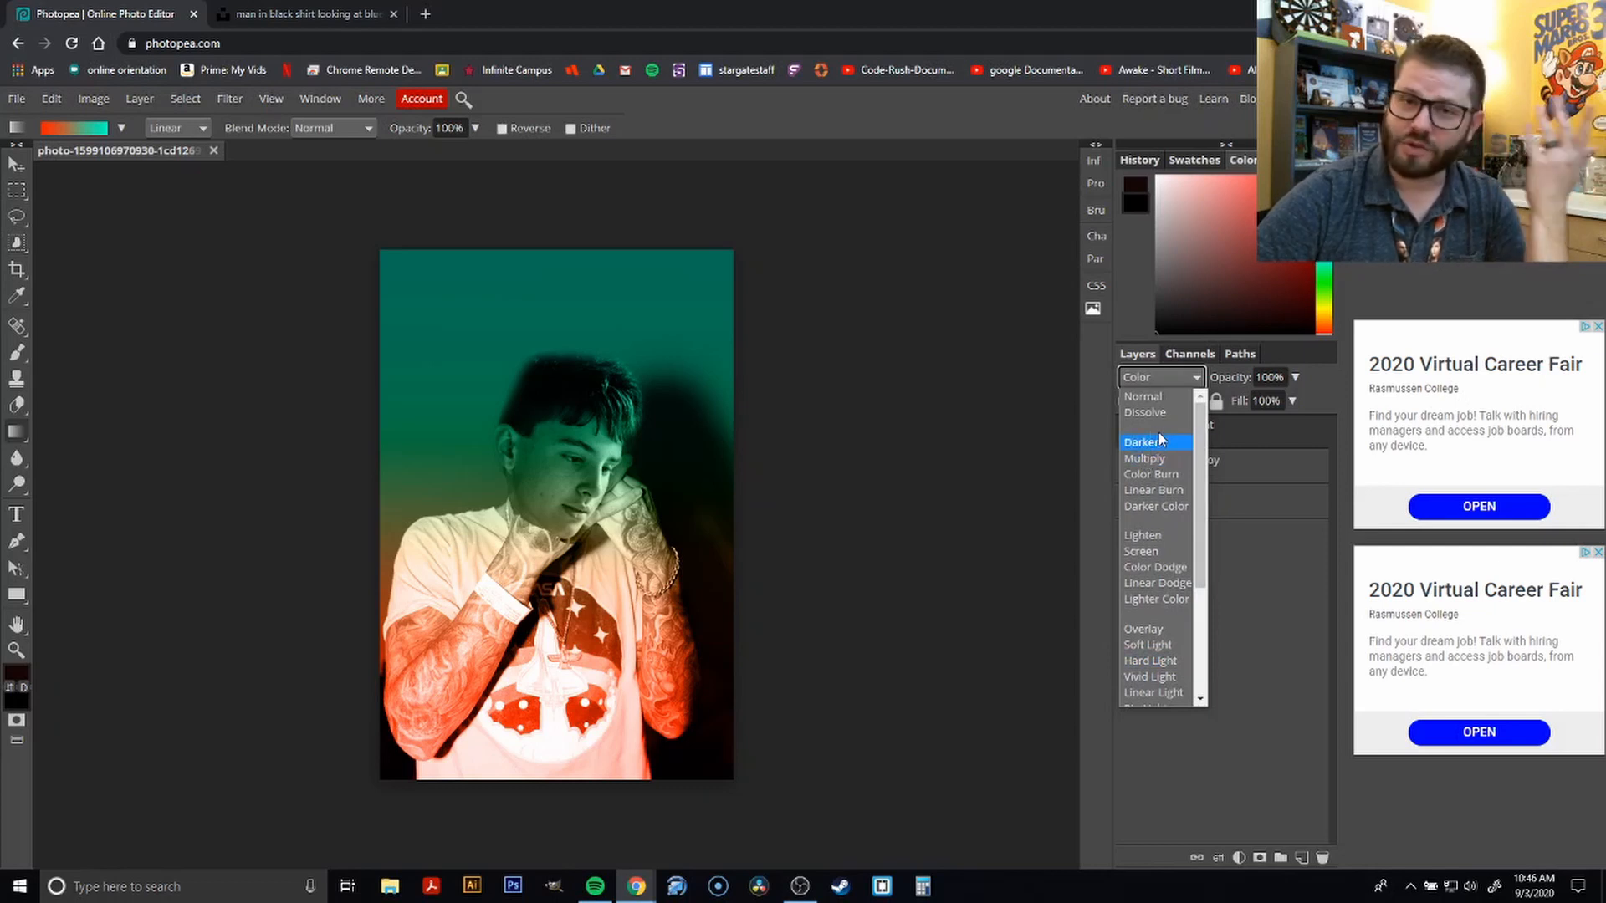
pyautogui.click(1143, 396)
pyautogui.click(1127, 431)
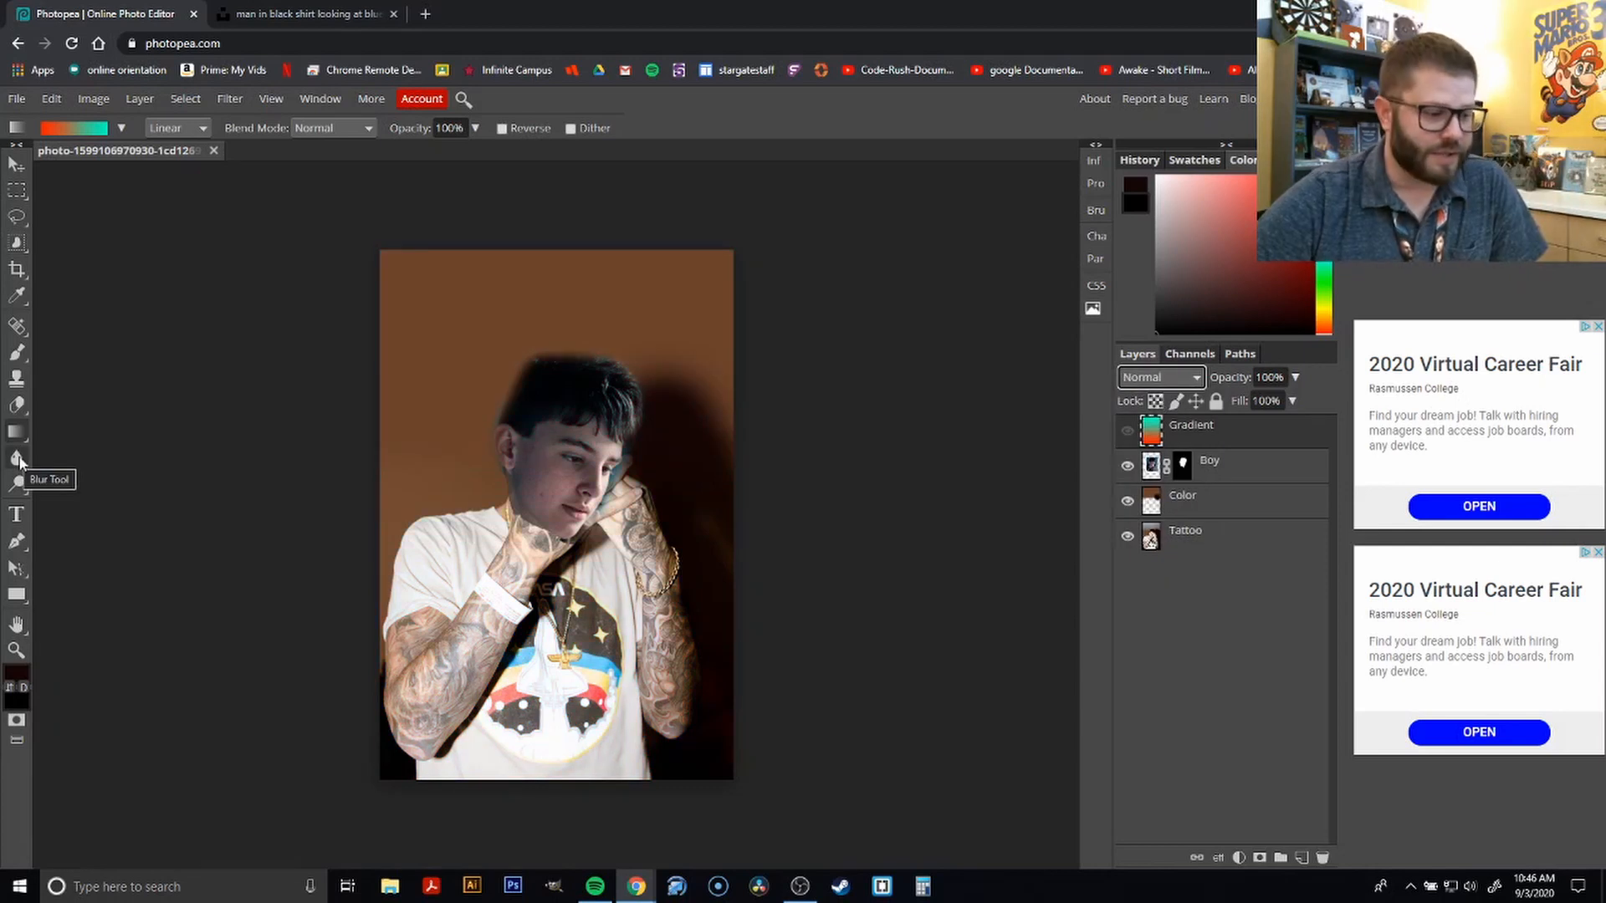
# Blur part of the face on the Boy layer with the Blur tool at 50% strength
pyautogui.click(16, 458)
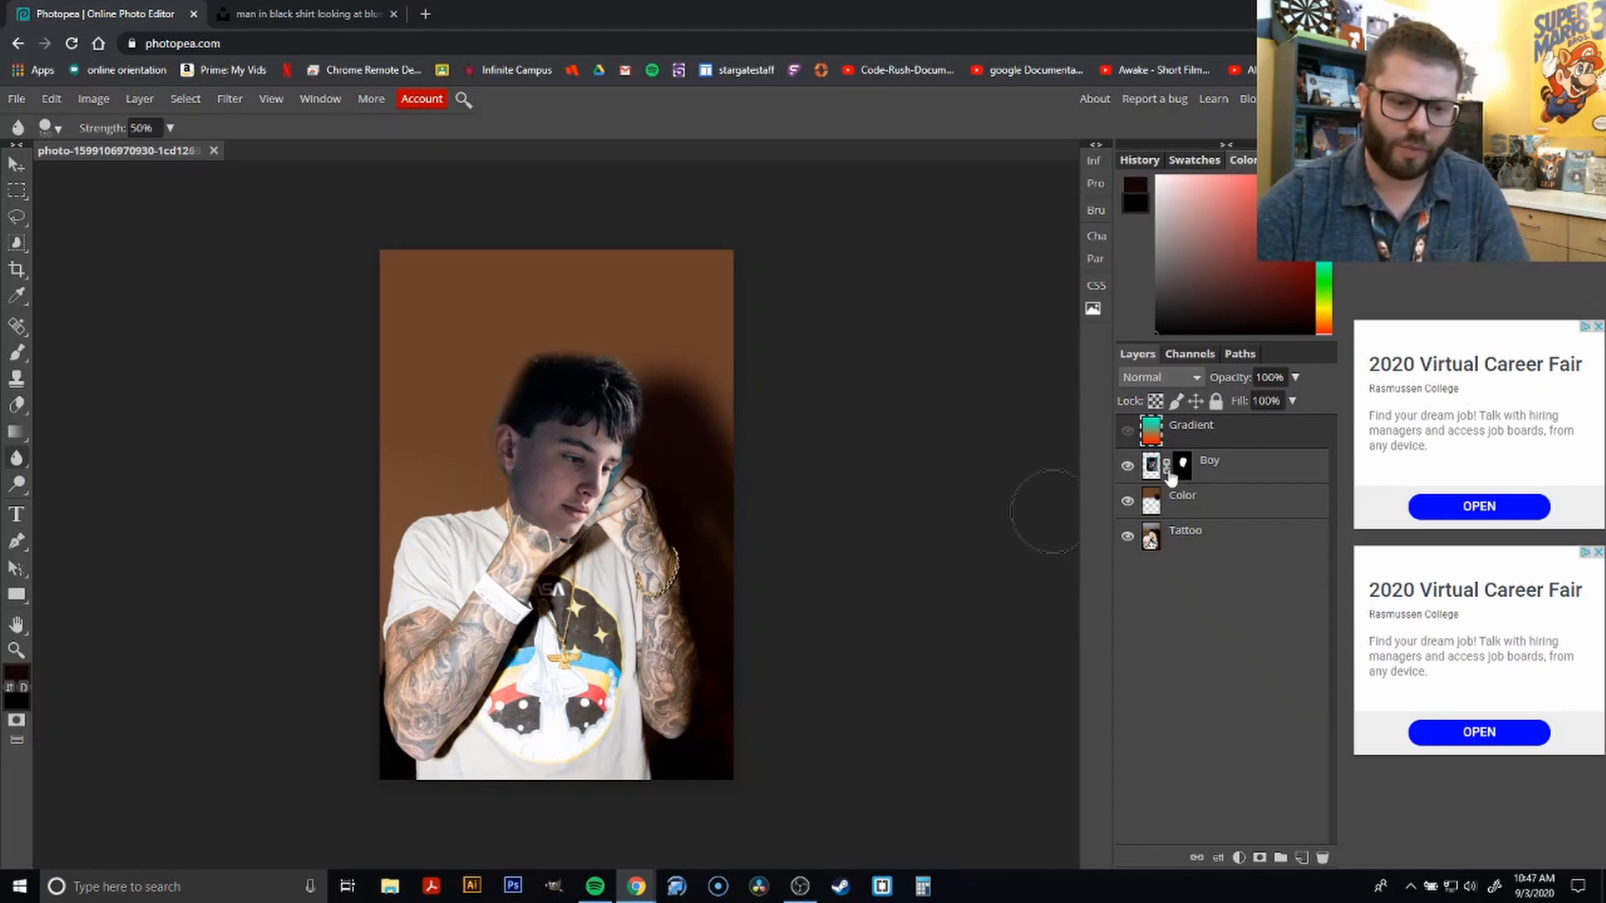
pyautogui.click(1246, 466)
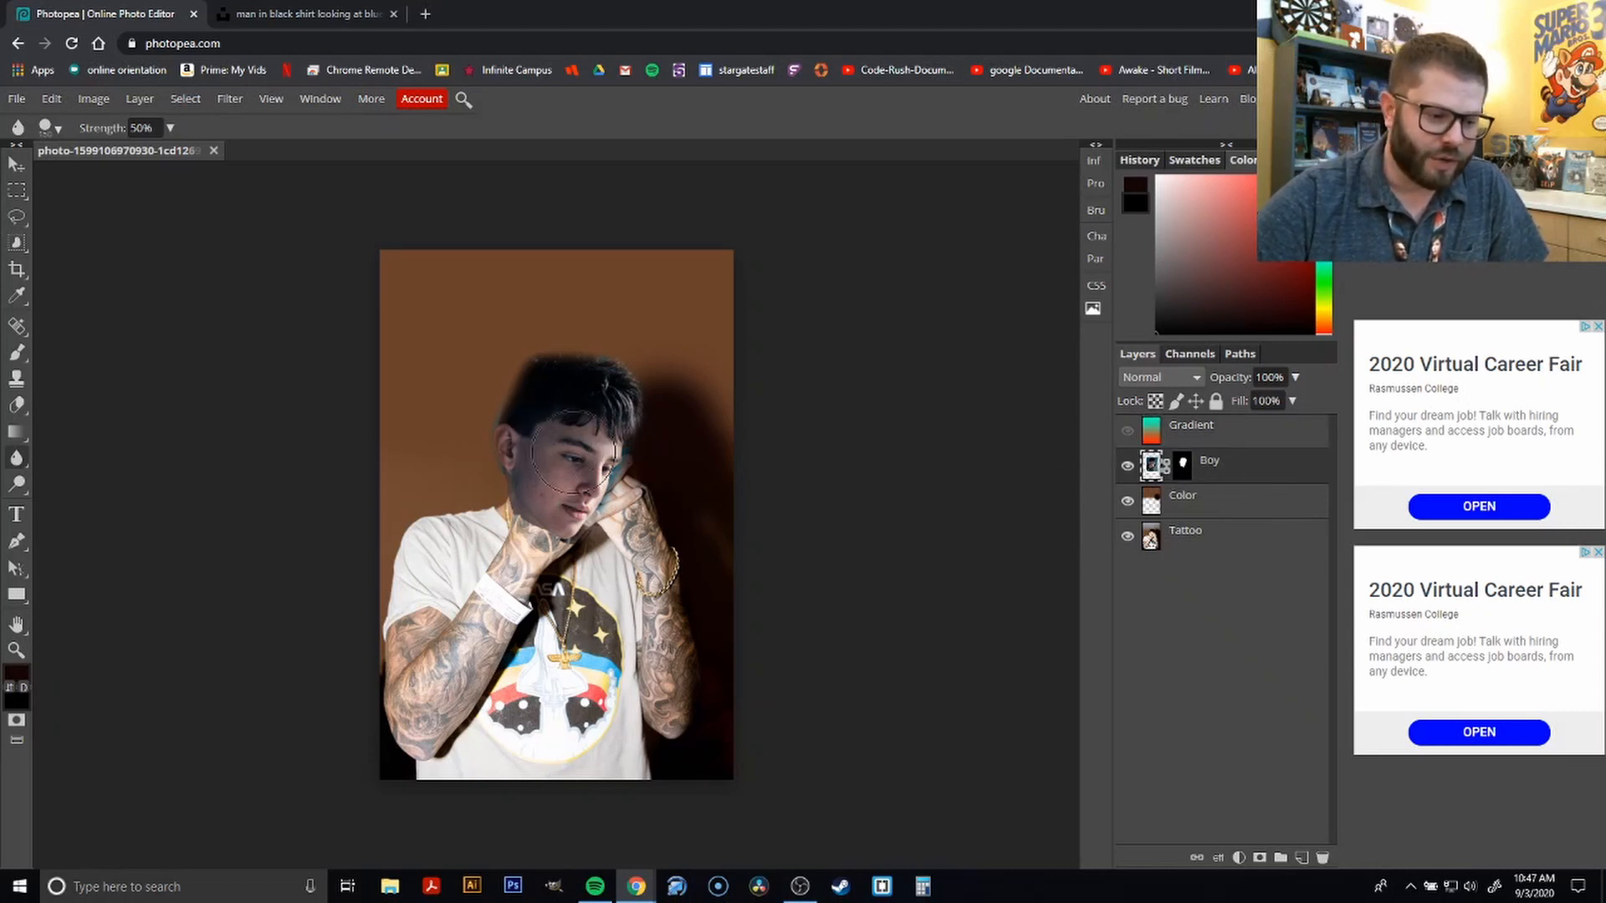
pyautogui.moveTo(548, 468)
pyautogui.mouseDown()
pyautogui.moveTo(533, 428)
pyautogui.moveTo(543, 496)
pyautogui.moveTo(572, 419)
pyautogui.moveTo(537, 488)
pyautogui.moveTo(600, 465)
pyautogui.moveTo(584, 434)
pyautogui.moveTo(525, 454)
pyautogui.moveTo(514, 437)
pyautogui.moveTo(572, 471)
pyautogui.moveTo(537, 470)
pyautogui.moveTo(574, 460)
pyautogui.mouseUp()
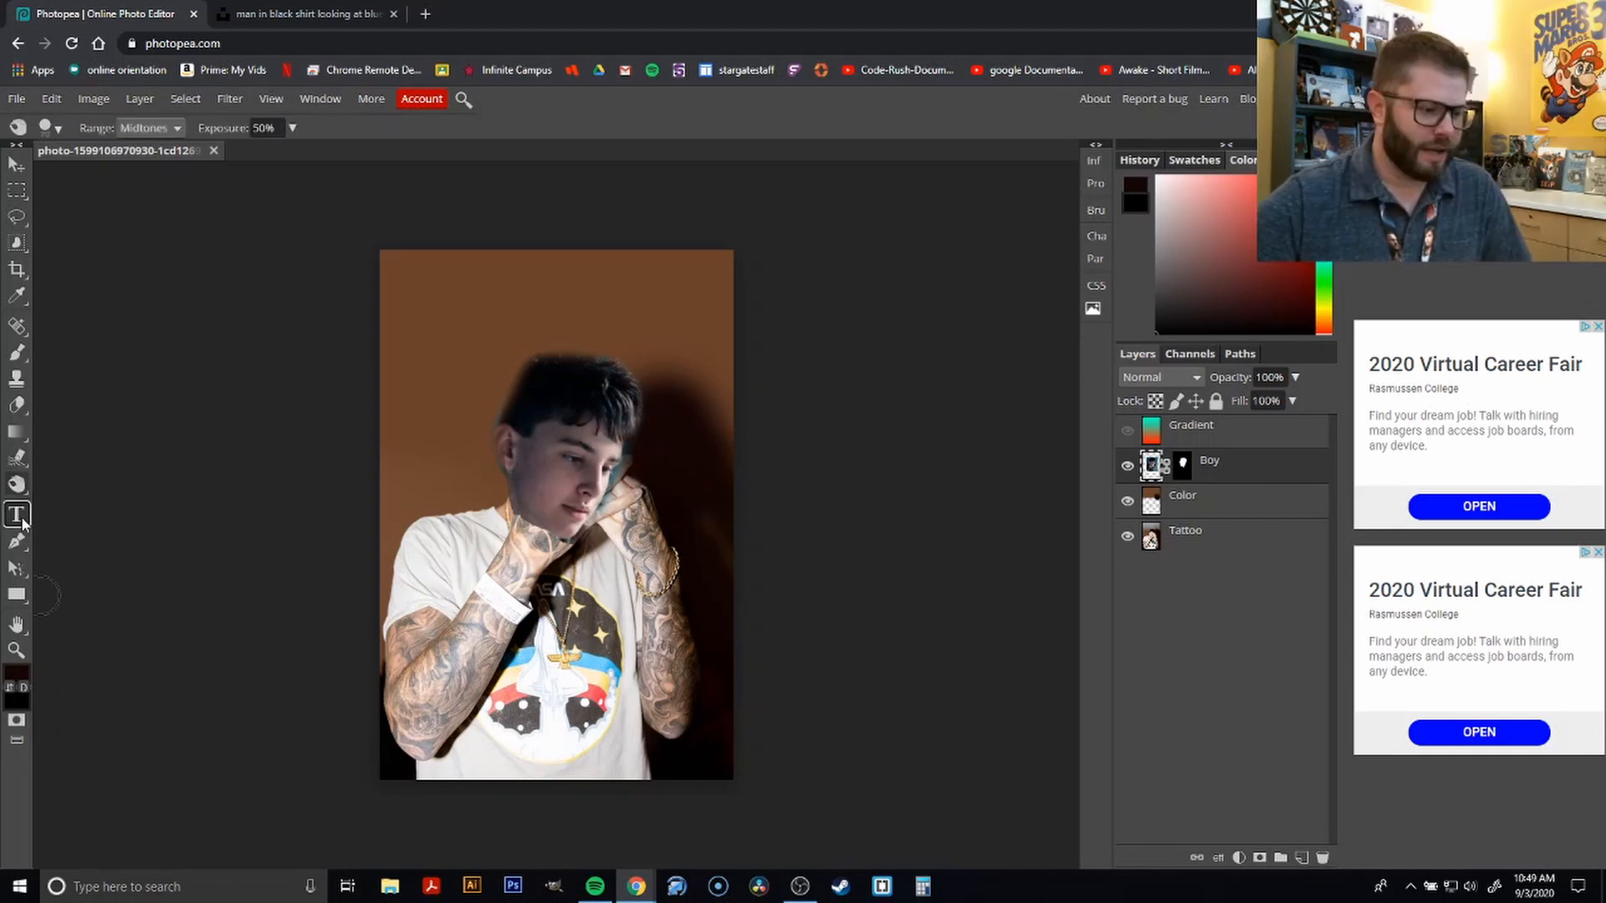
# Add the text "Start Typing" in 24 px DejaVu Sans on the brown background above the head, and activate the Move tool
pyautogui.click(20, 518)
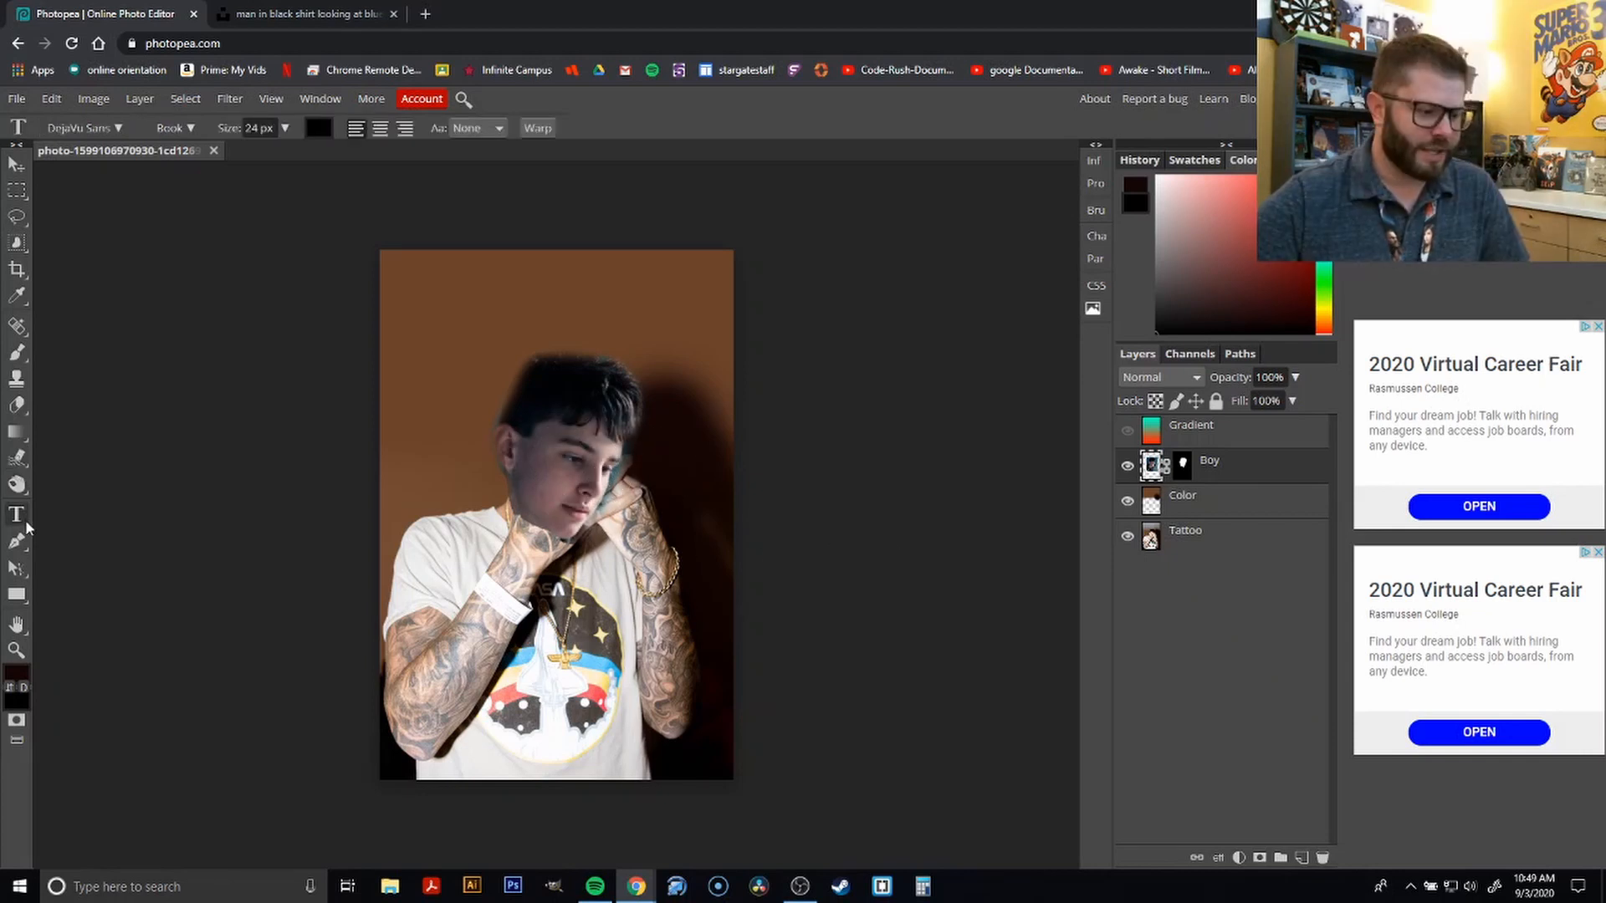
pyautogui.click(441, 310)
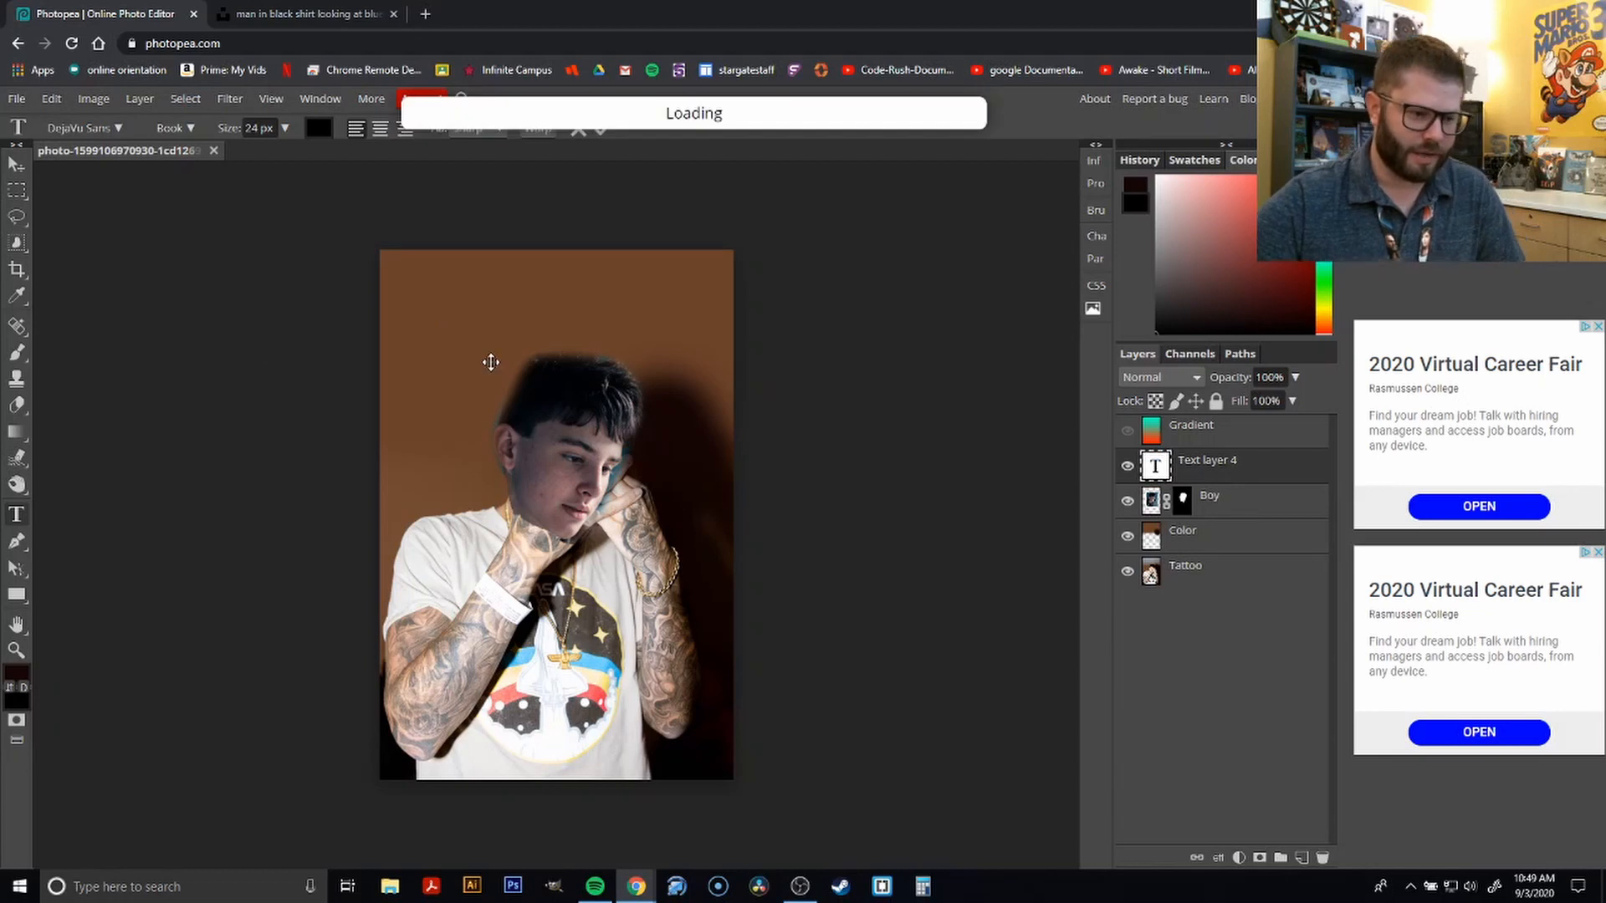
pyautogui.write('Star')
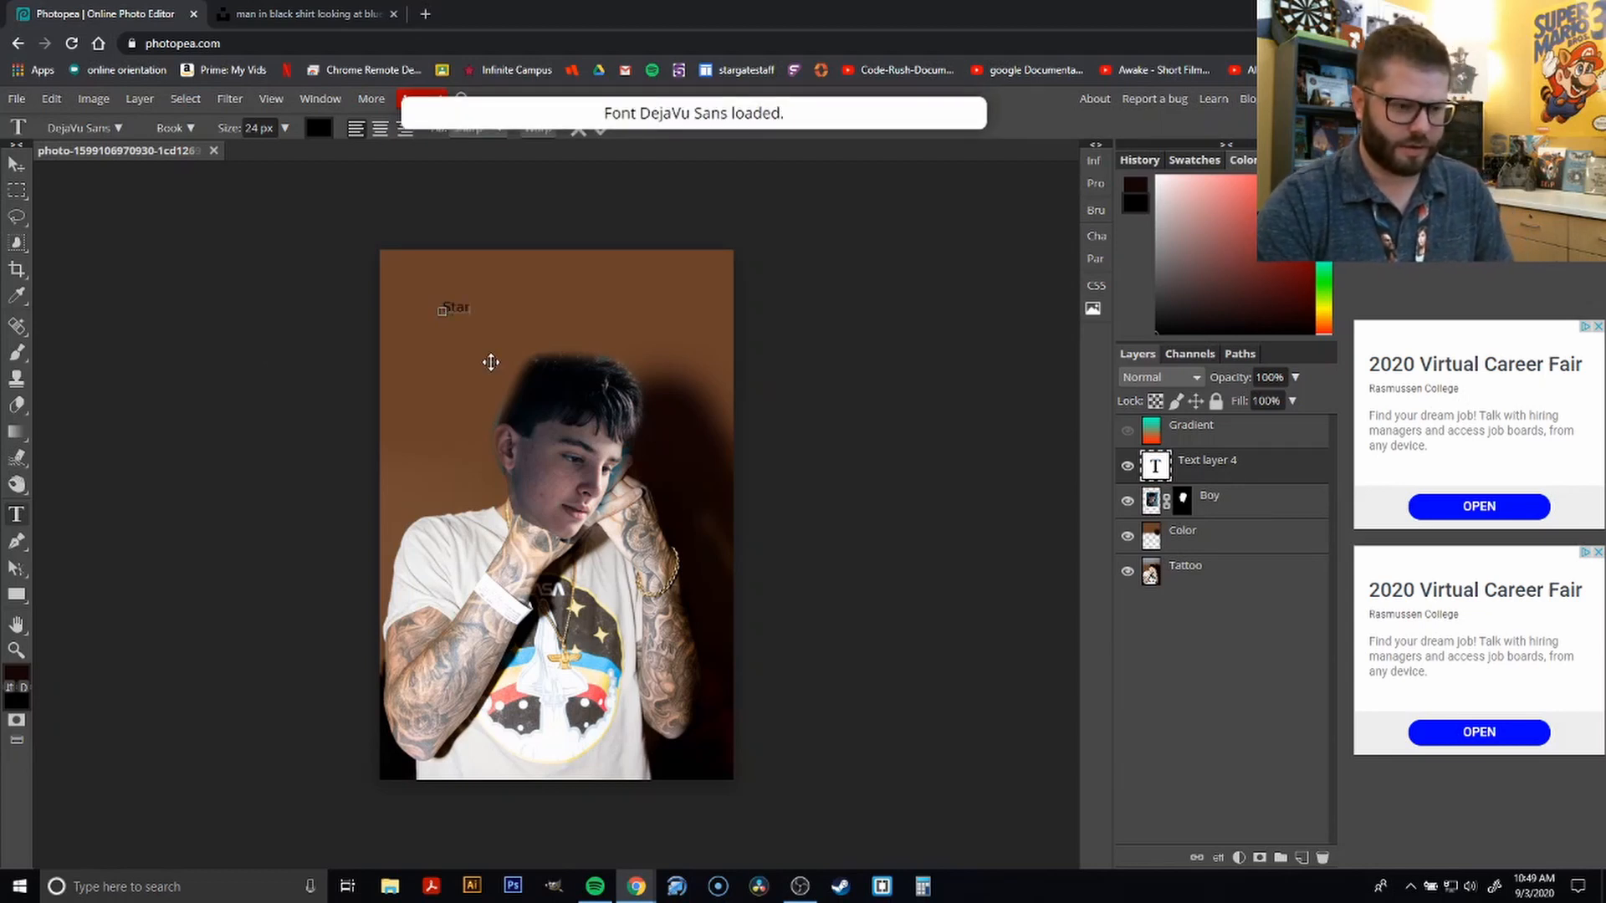
pyautogui.write('t Typing')
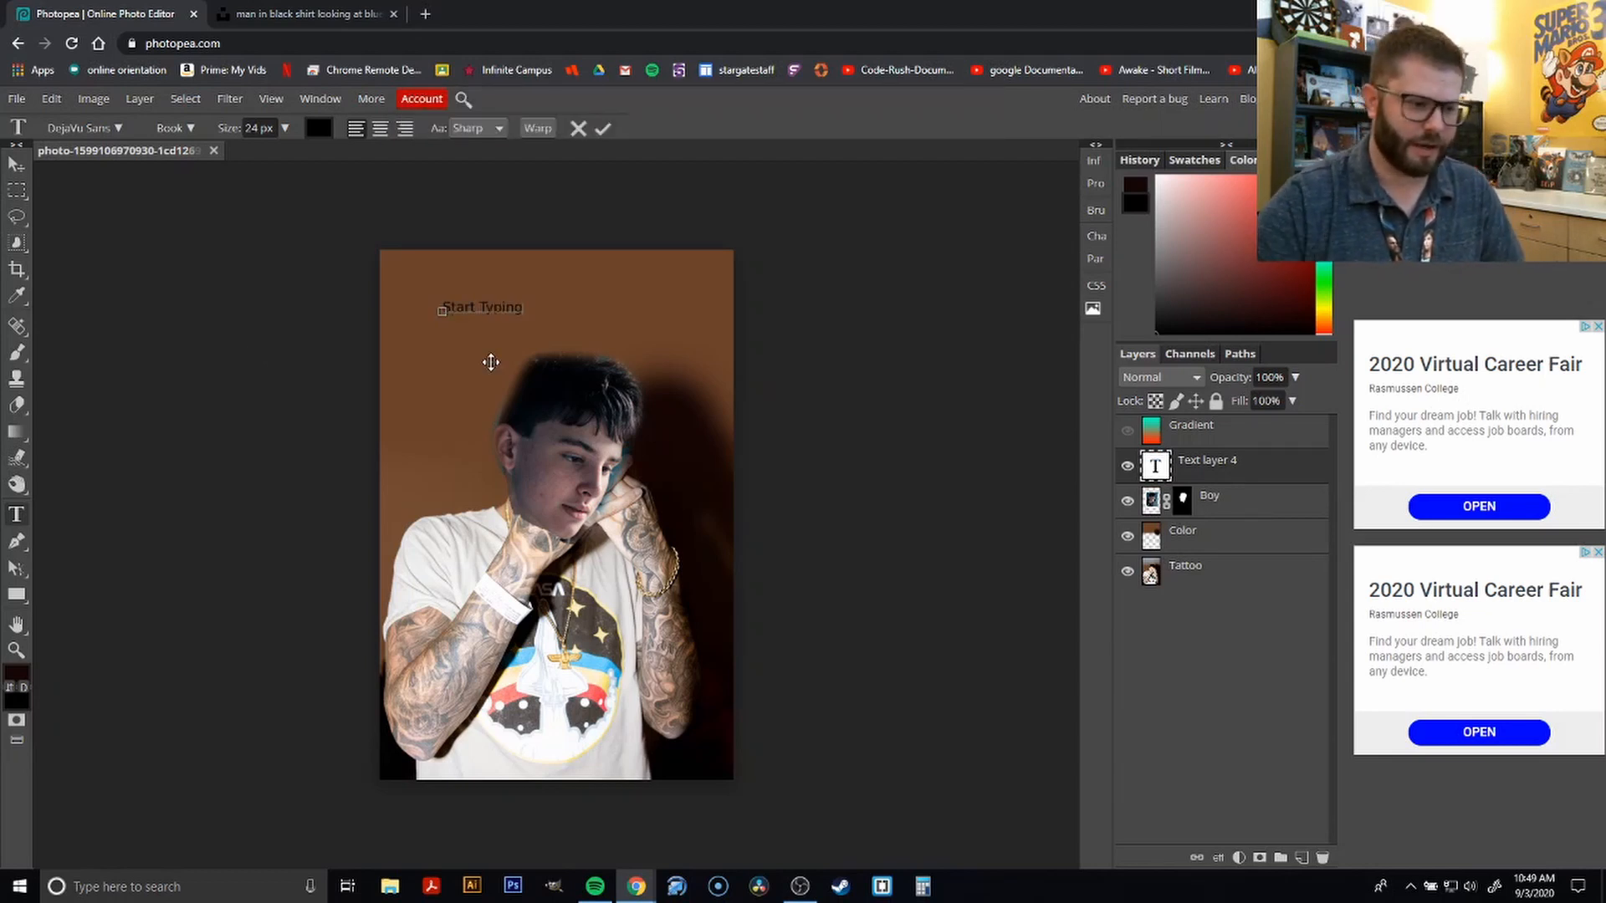
pyautogui.click(19, 164)
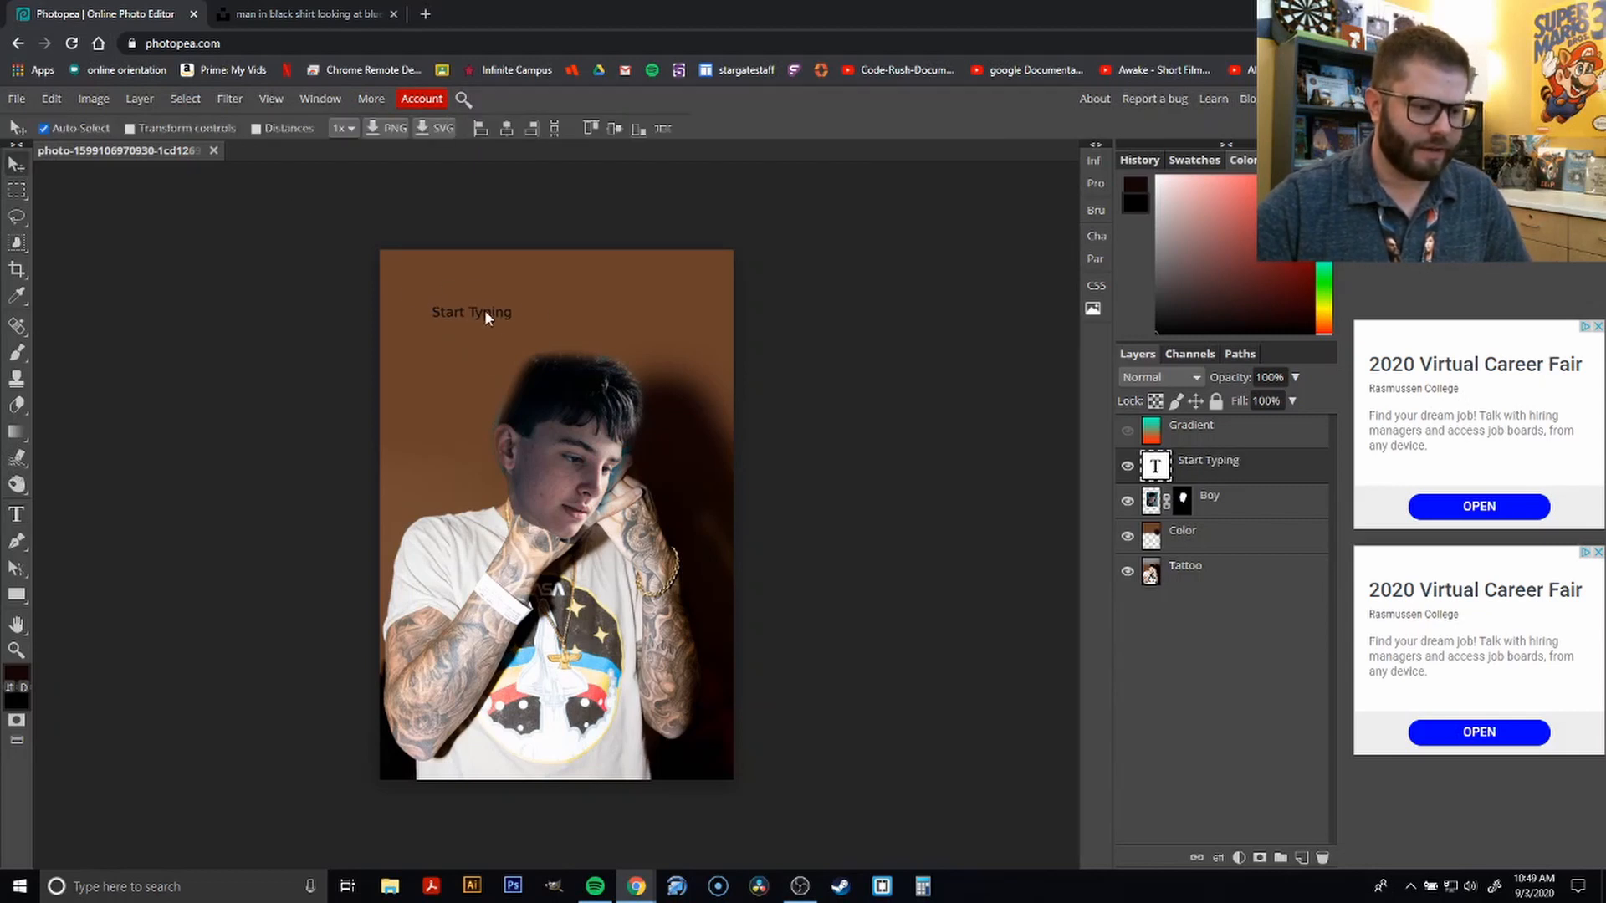
# Move the "Start Typing" text nearer the photo's upper-left corner and enlarge it to 34 px
pyautogui.moveTo(485, 310); pyautogui.dragTo(482, 289)
pyautogui.press('t')
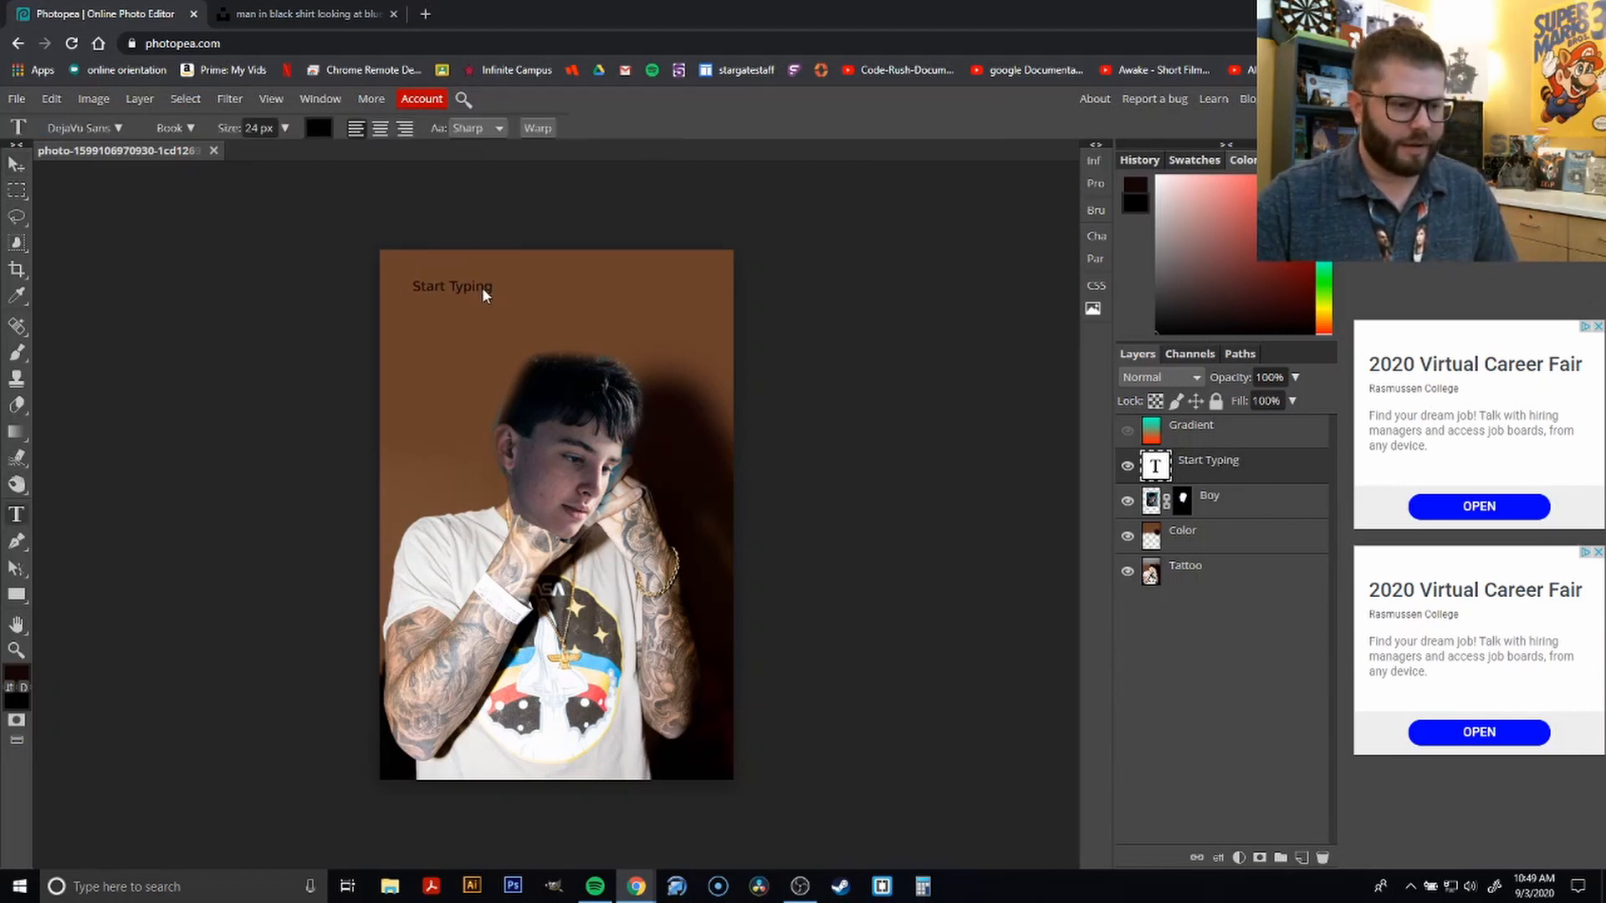
pyautogui.click(482, 288)
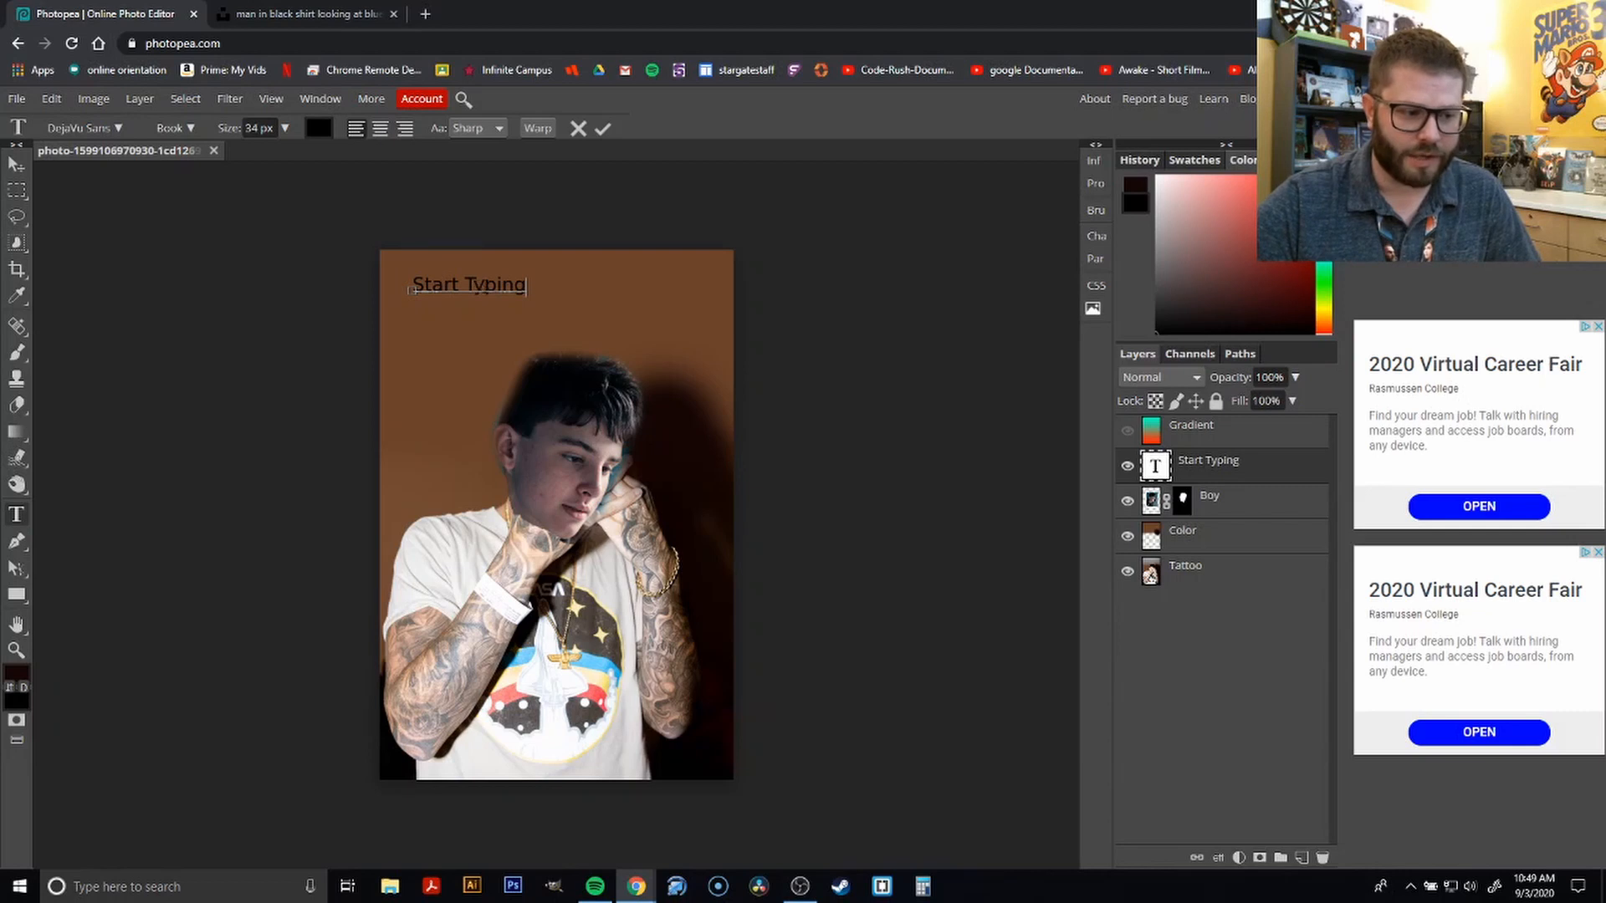
# Change the font of the entire "Start Typing" text to Fredoka One
pyautogui.hotkey('ctrl', 'a')
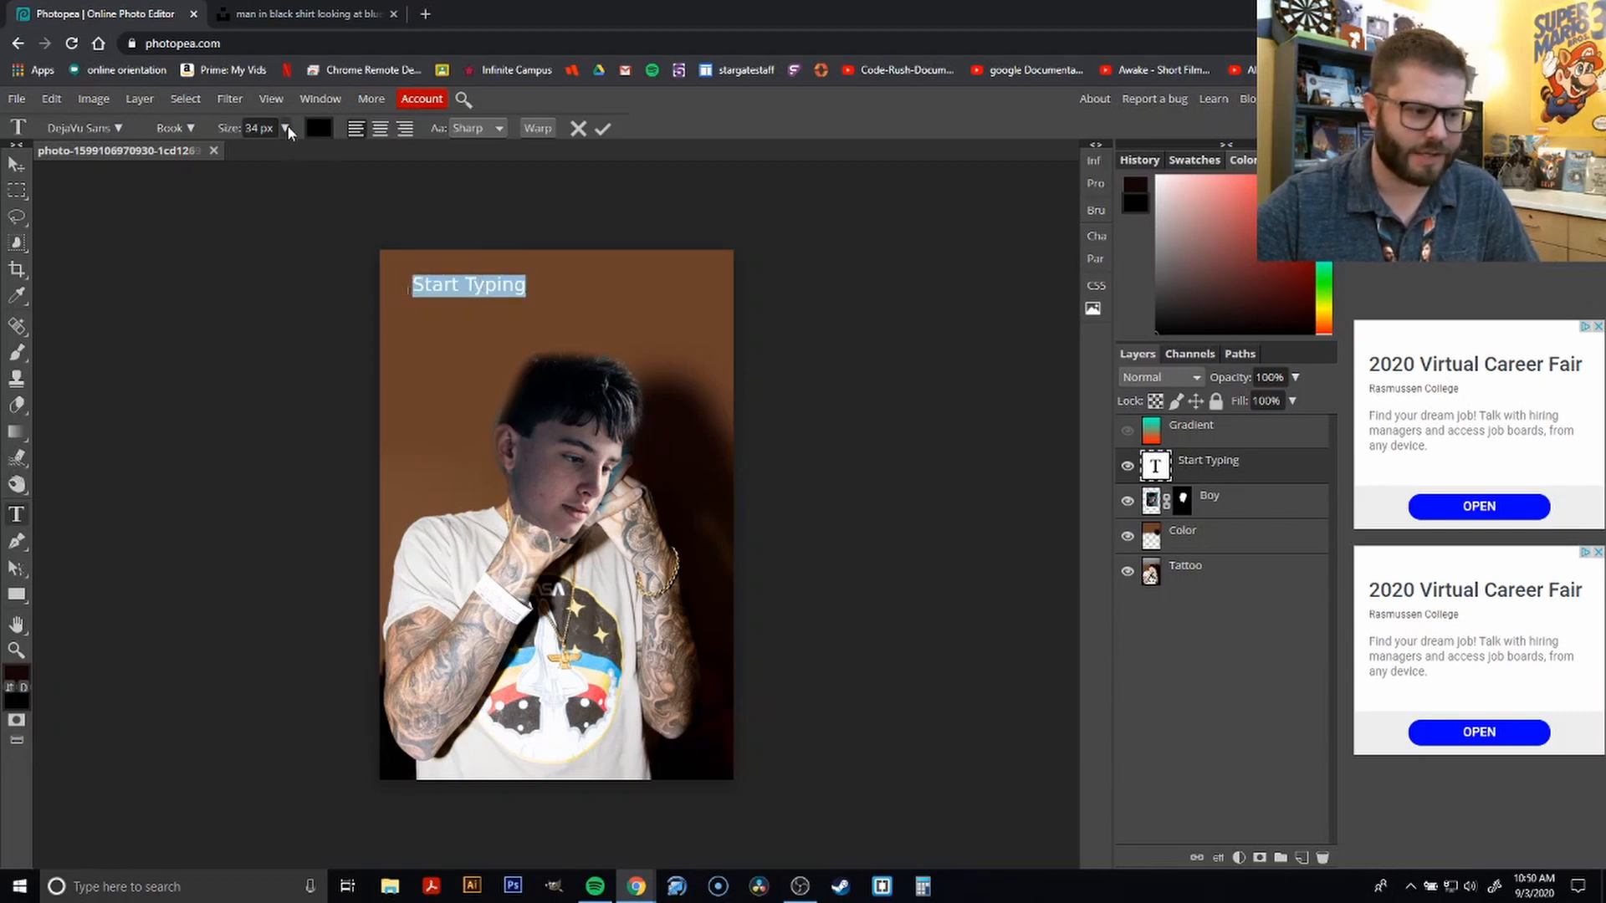
pyautogui.click(118, 131)
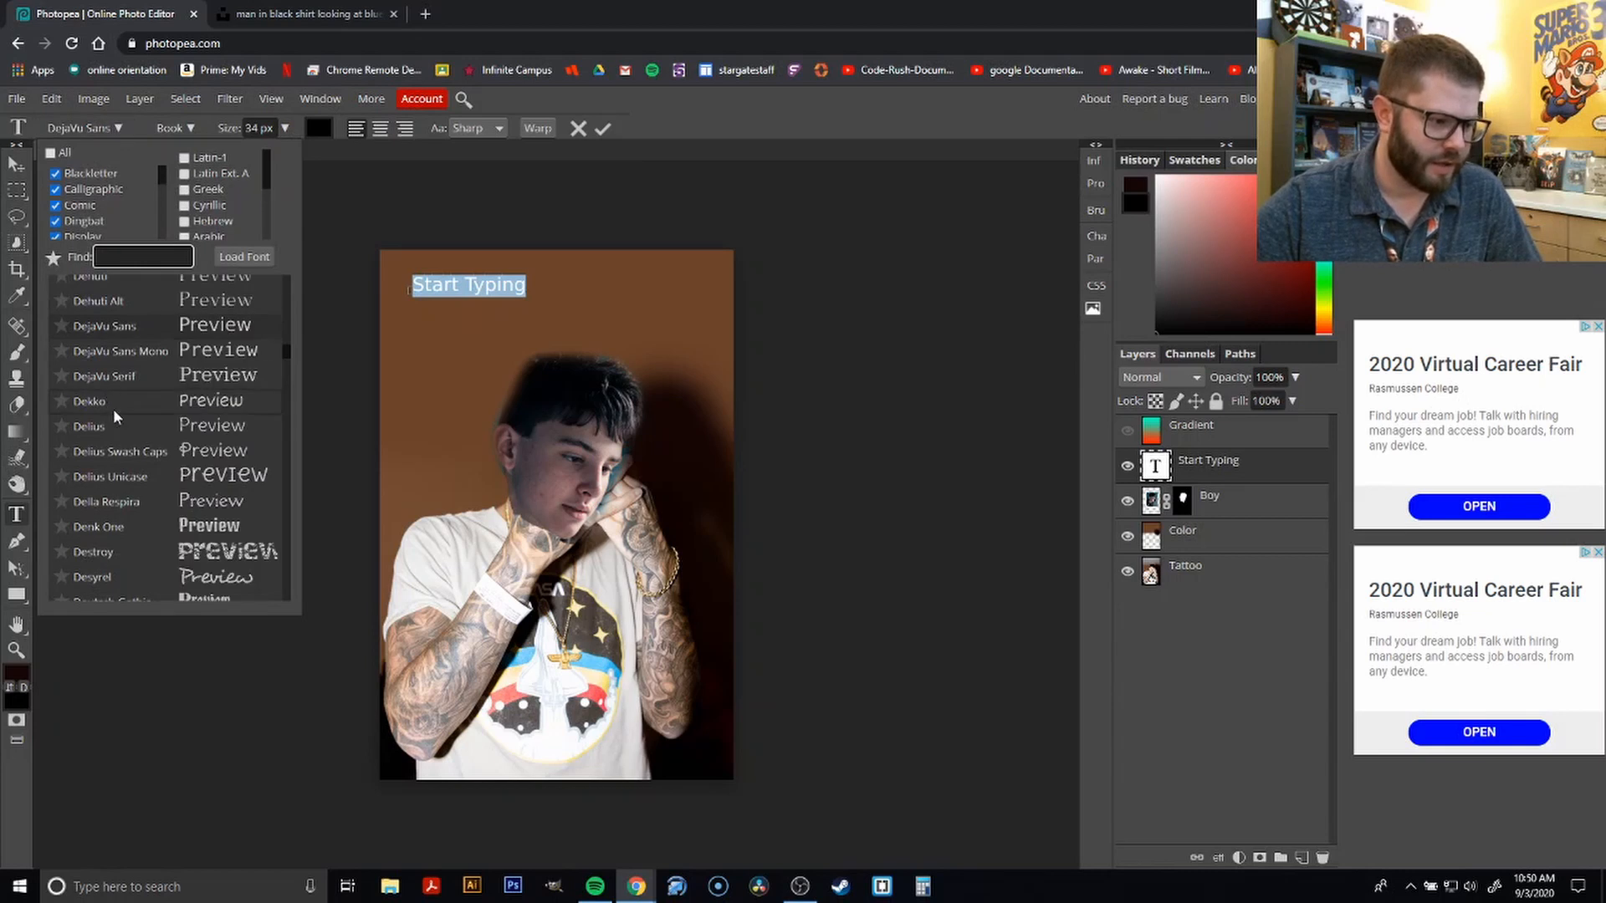
pyautogui.moveTo(286, 350); pyautogui.dragTo(286, 371)
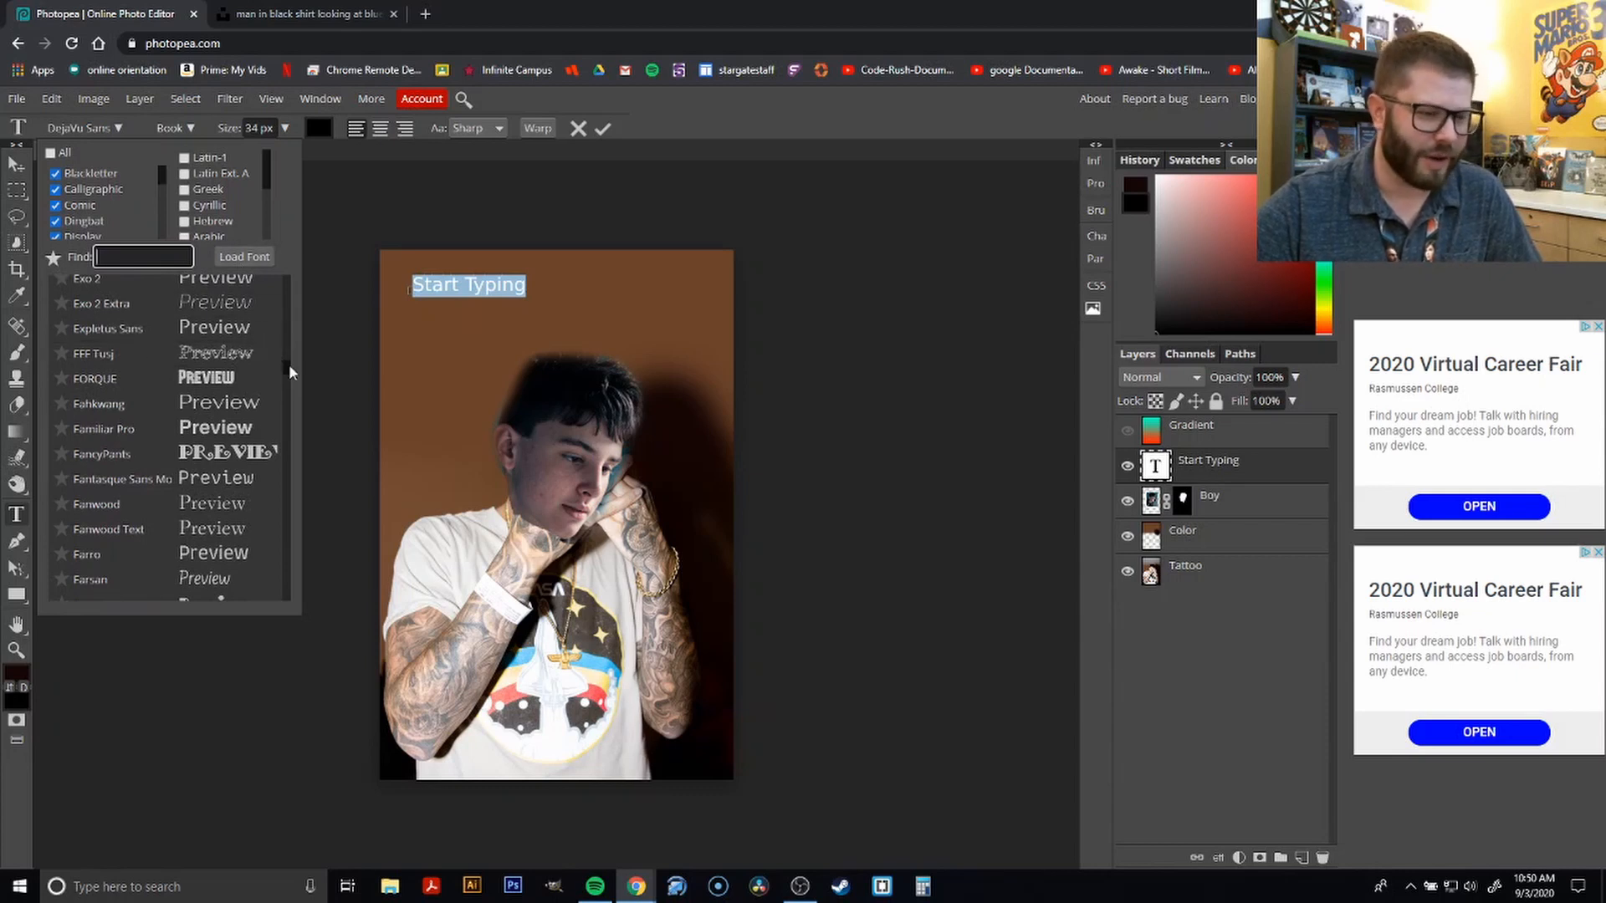
pyautogui.moveTo(290, 368); pyautogui.dragTo(291, 376)
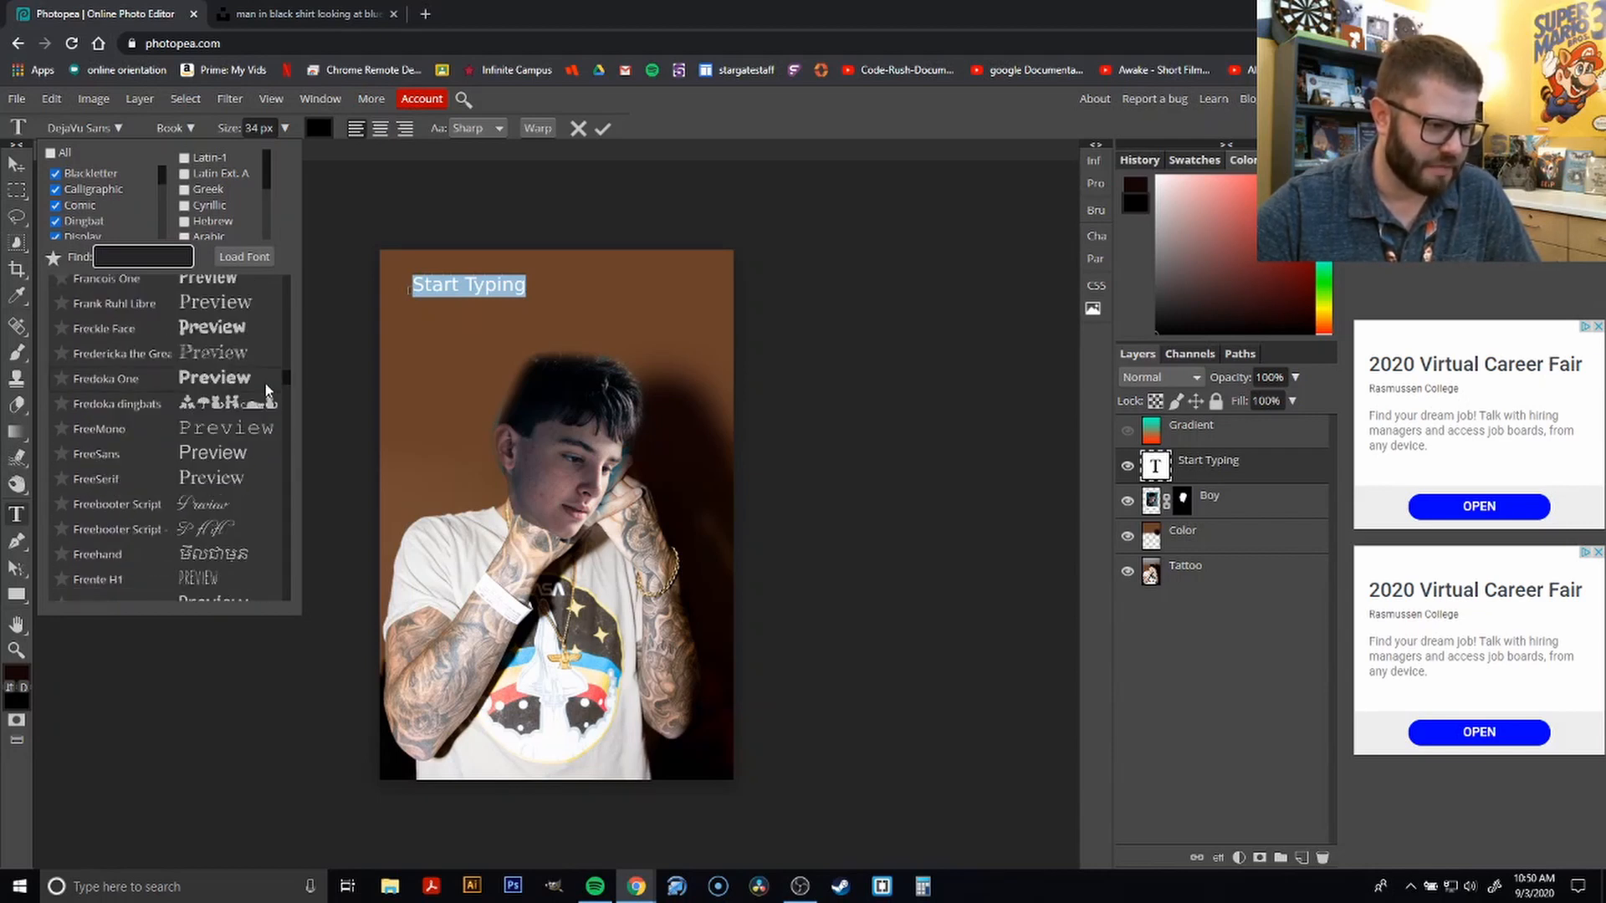
pyautogui.click(241, 382)
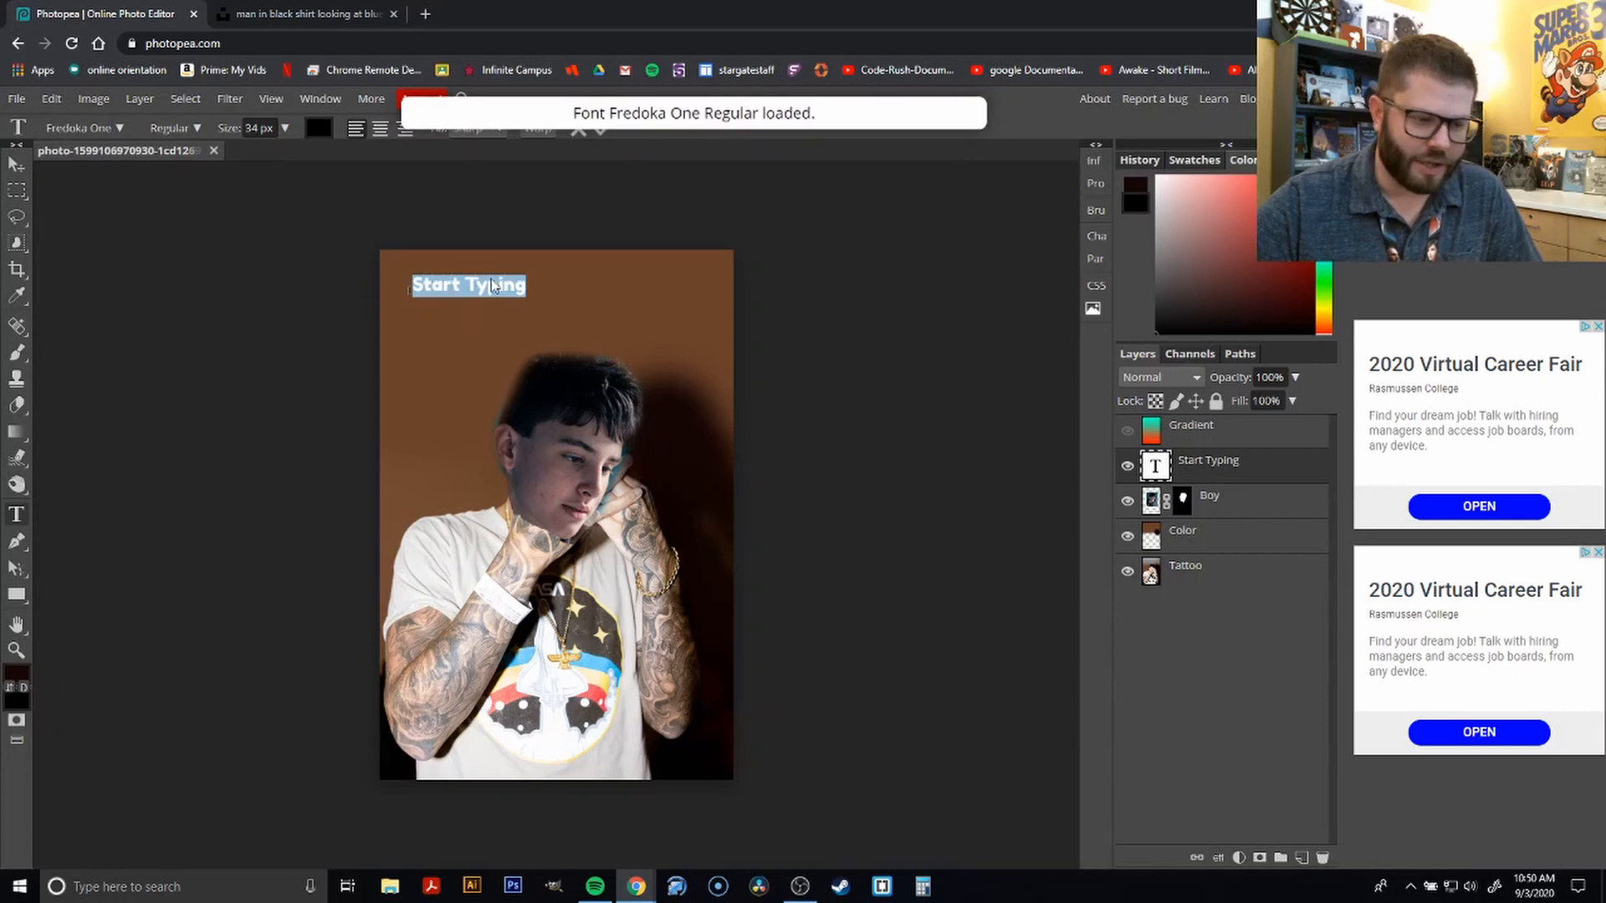
# Set the "Start Typing" text size to 78 px and center-align it
pyautogui.click(285, 128)
pyautogui.moveTo(262, 153); pyautogui.dragTo(274, 152)
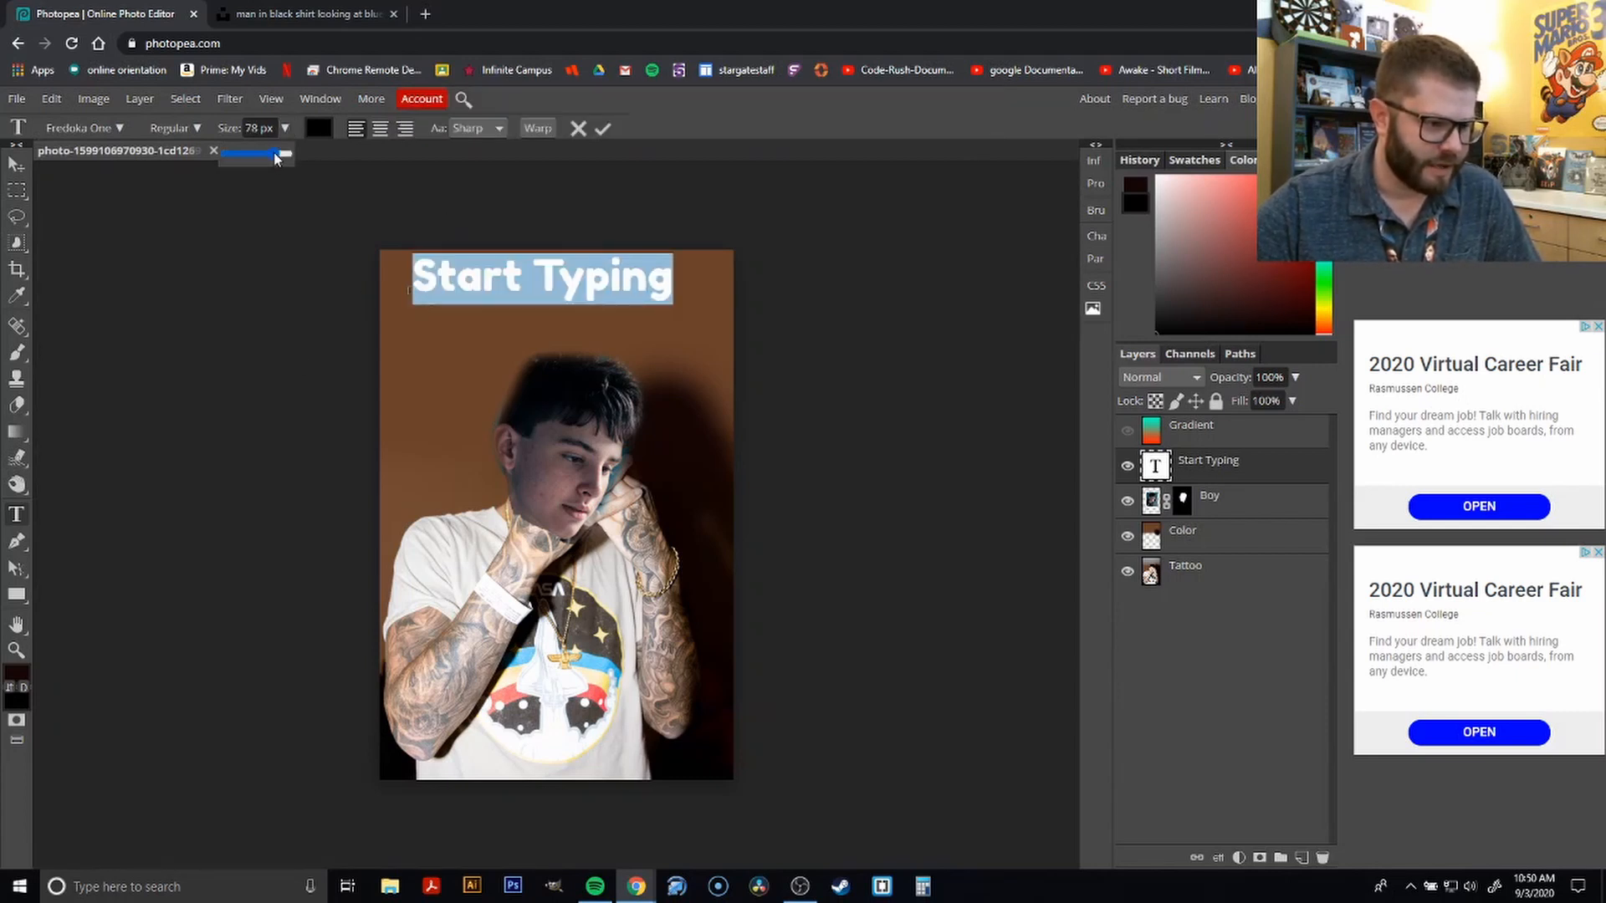
pyautogui.click(380, 128)
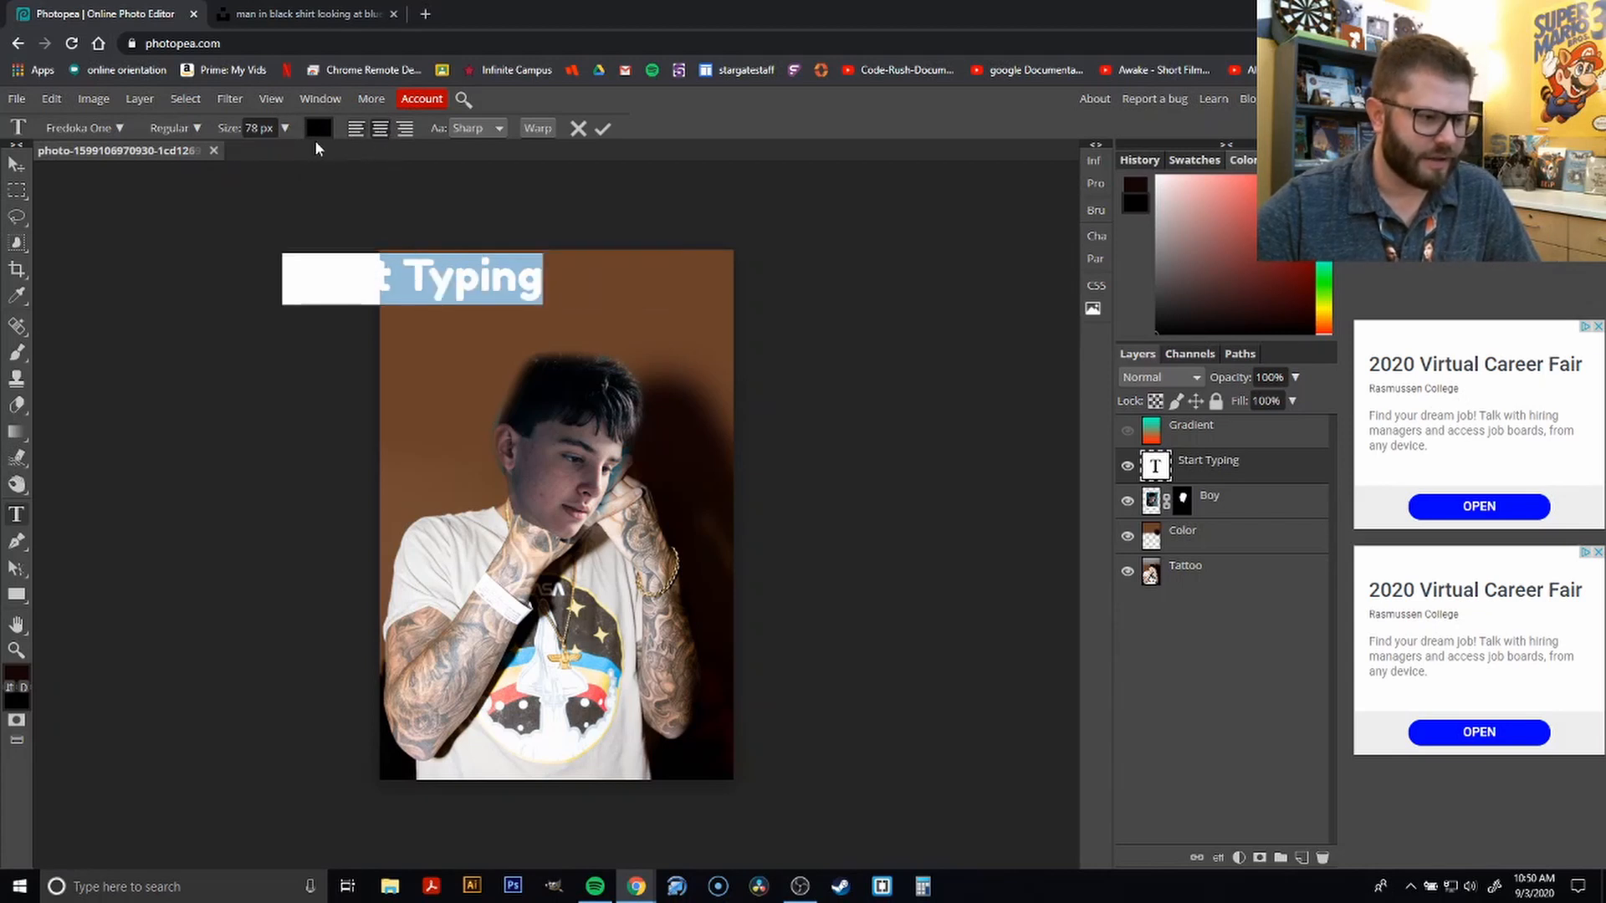
pyautogui.click(189, 127)
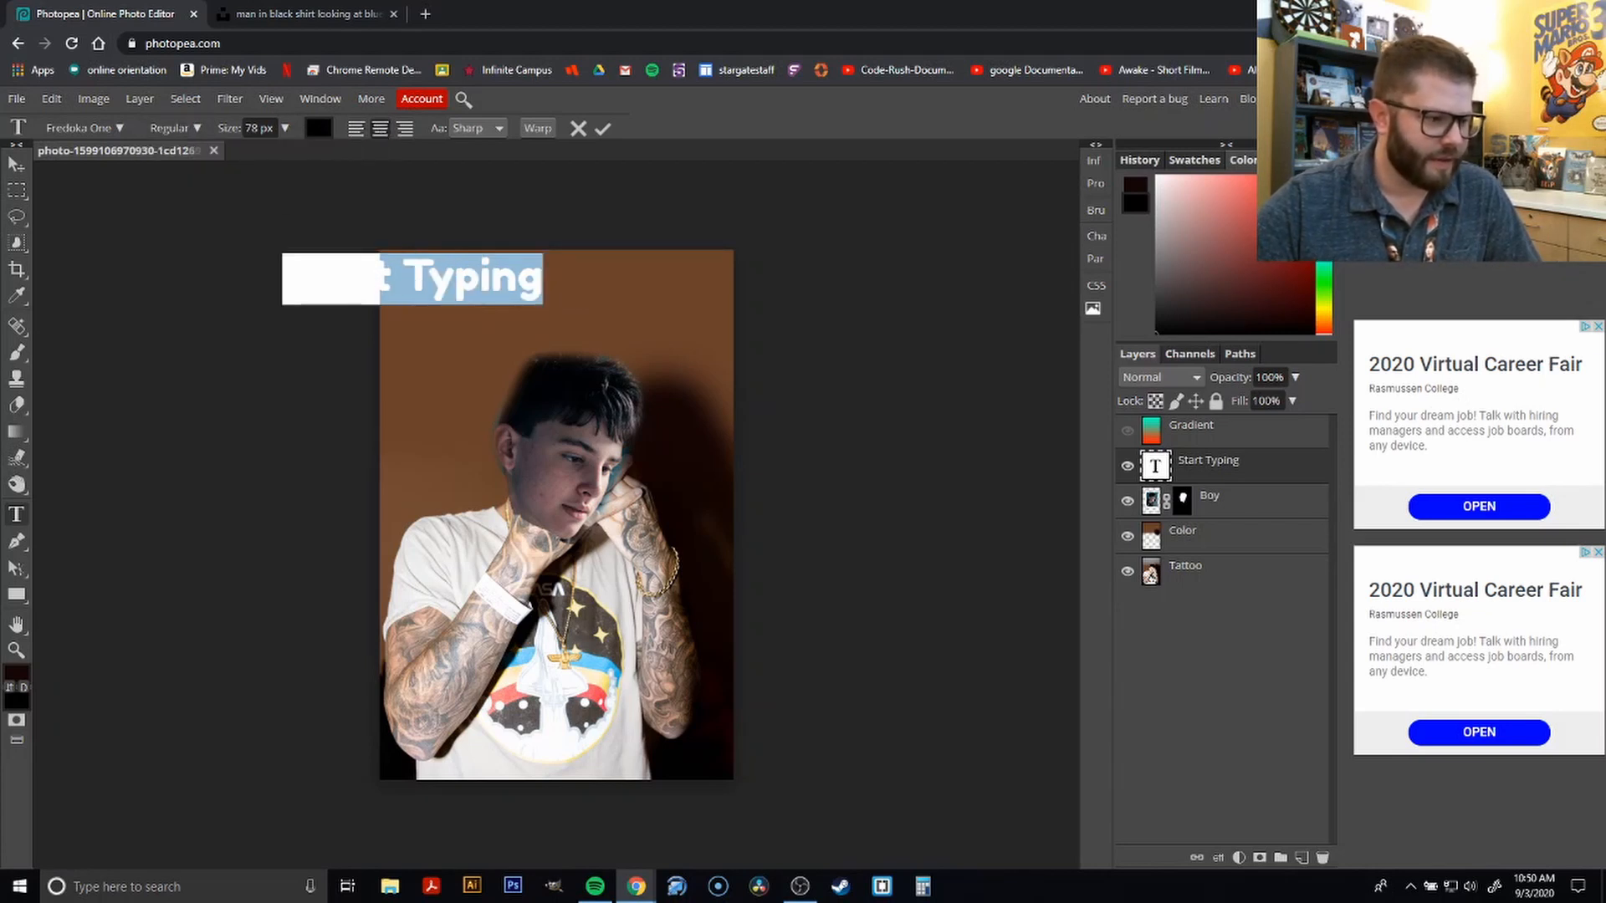
# Move the "Start Typing" text so it sits fully on the photo, centered above the head, leaving the Move tool active
pyautogui.click(17, 164)
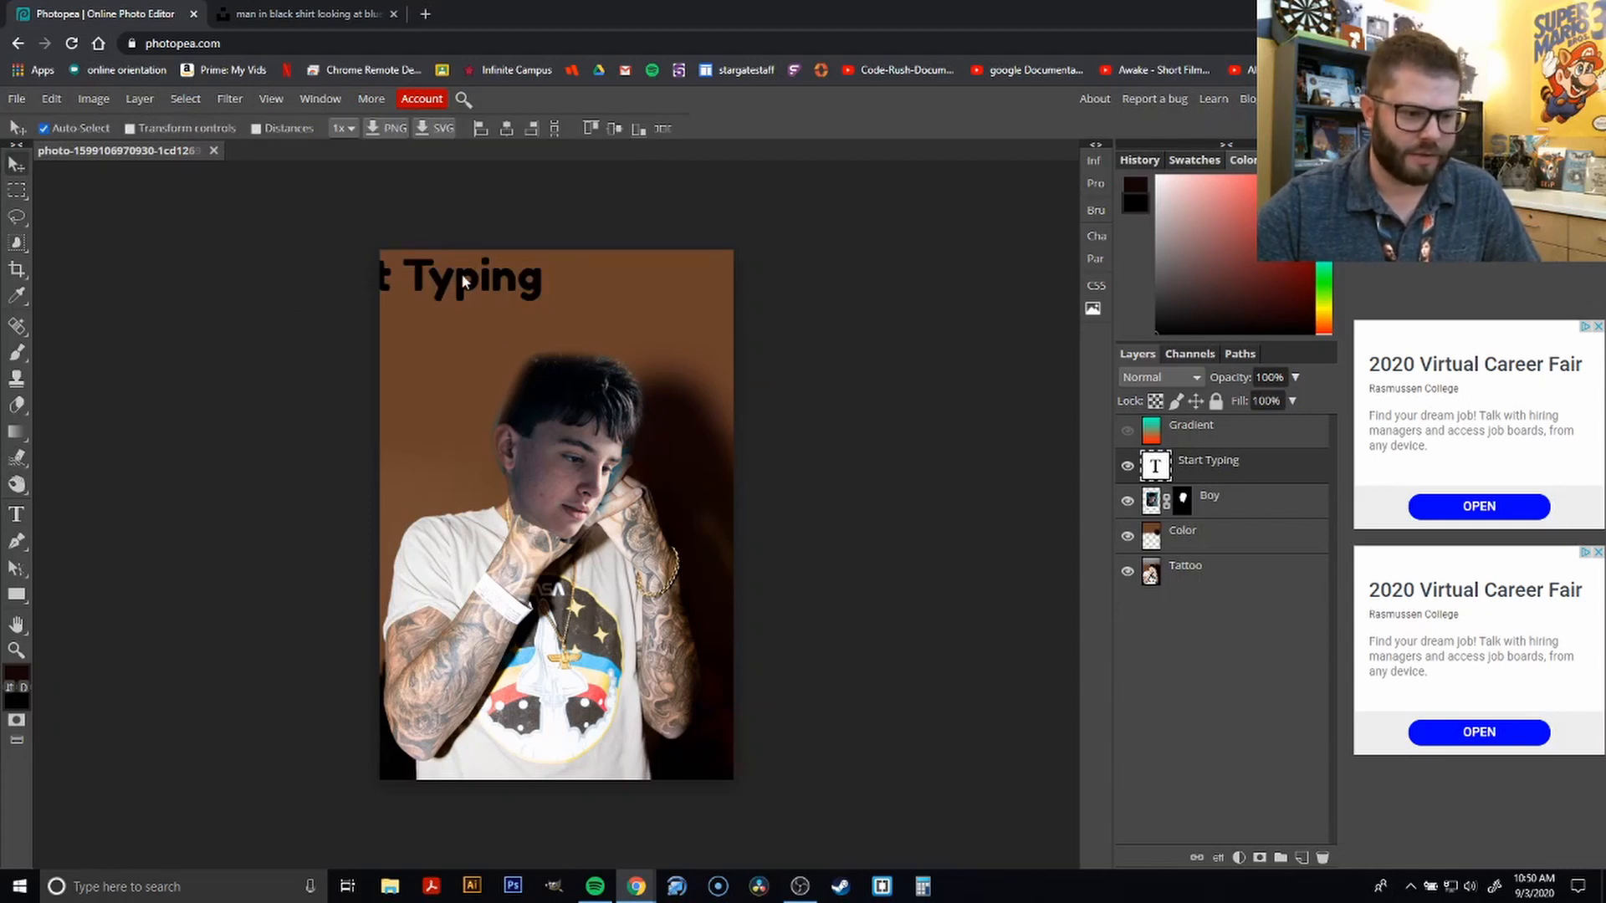
pyautogui.moveTo(462, 281); pyautogui.dragTo(594, 287)
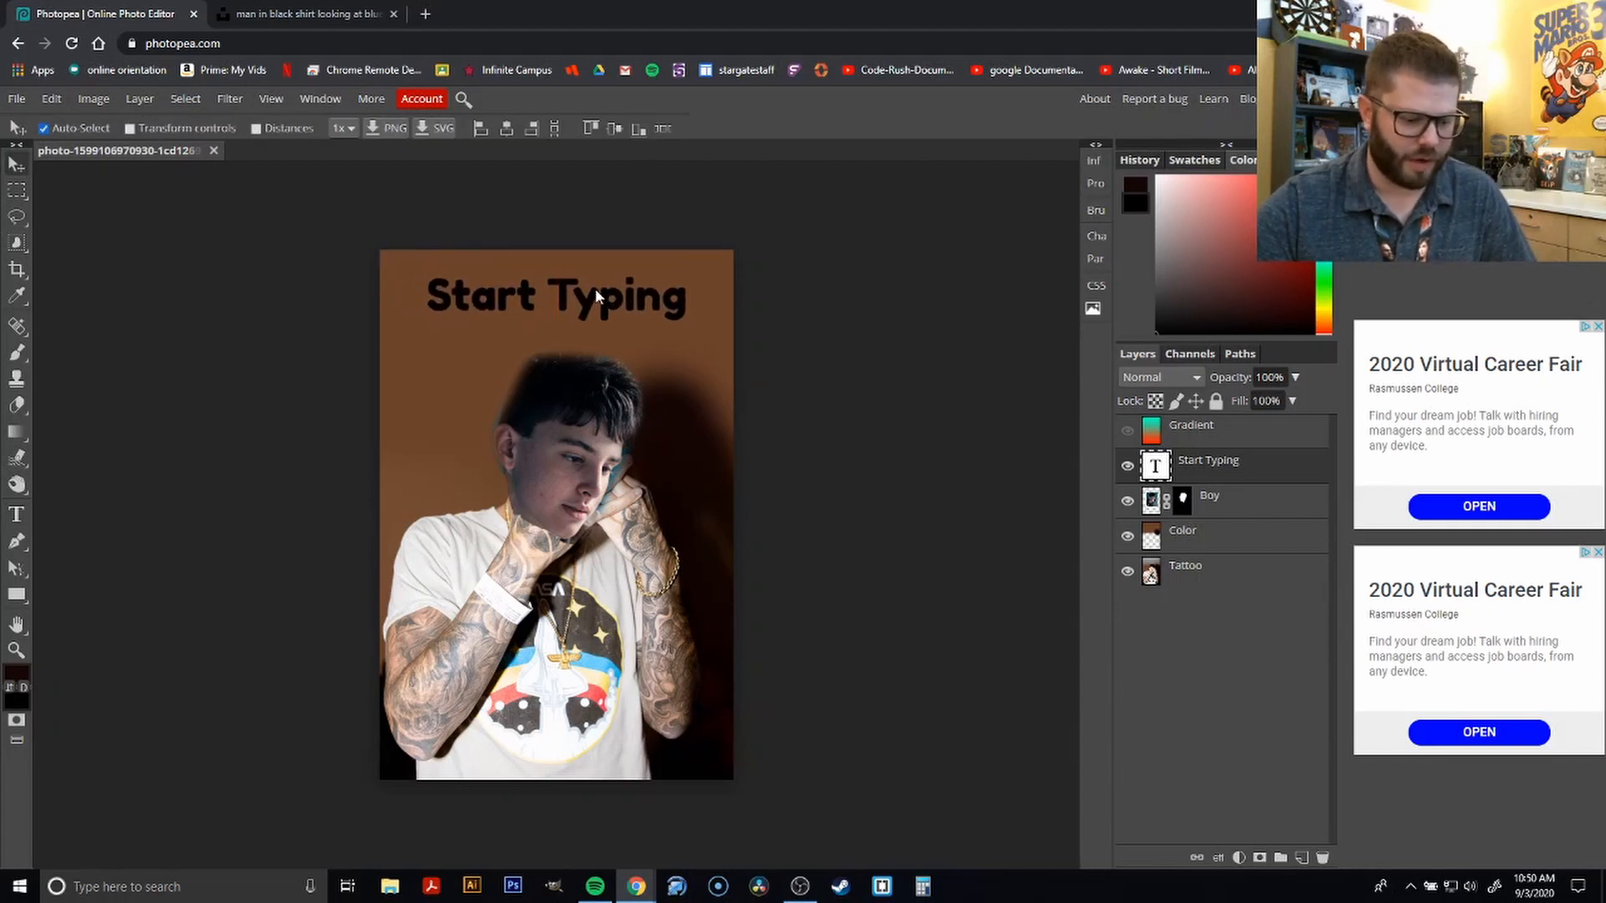
pyautogui.press('t')
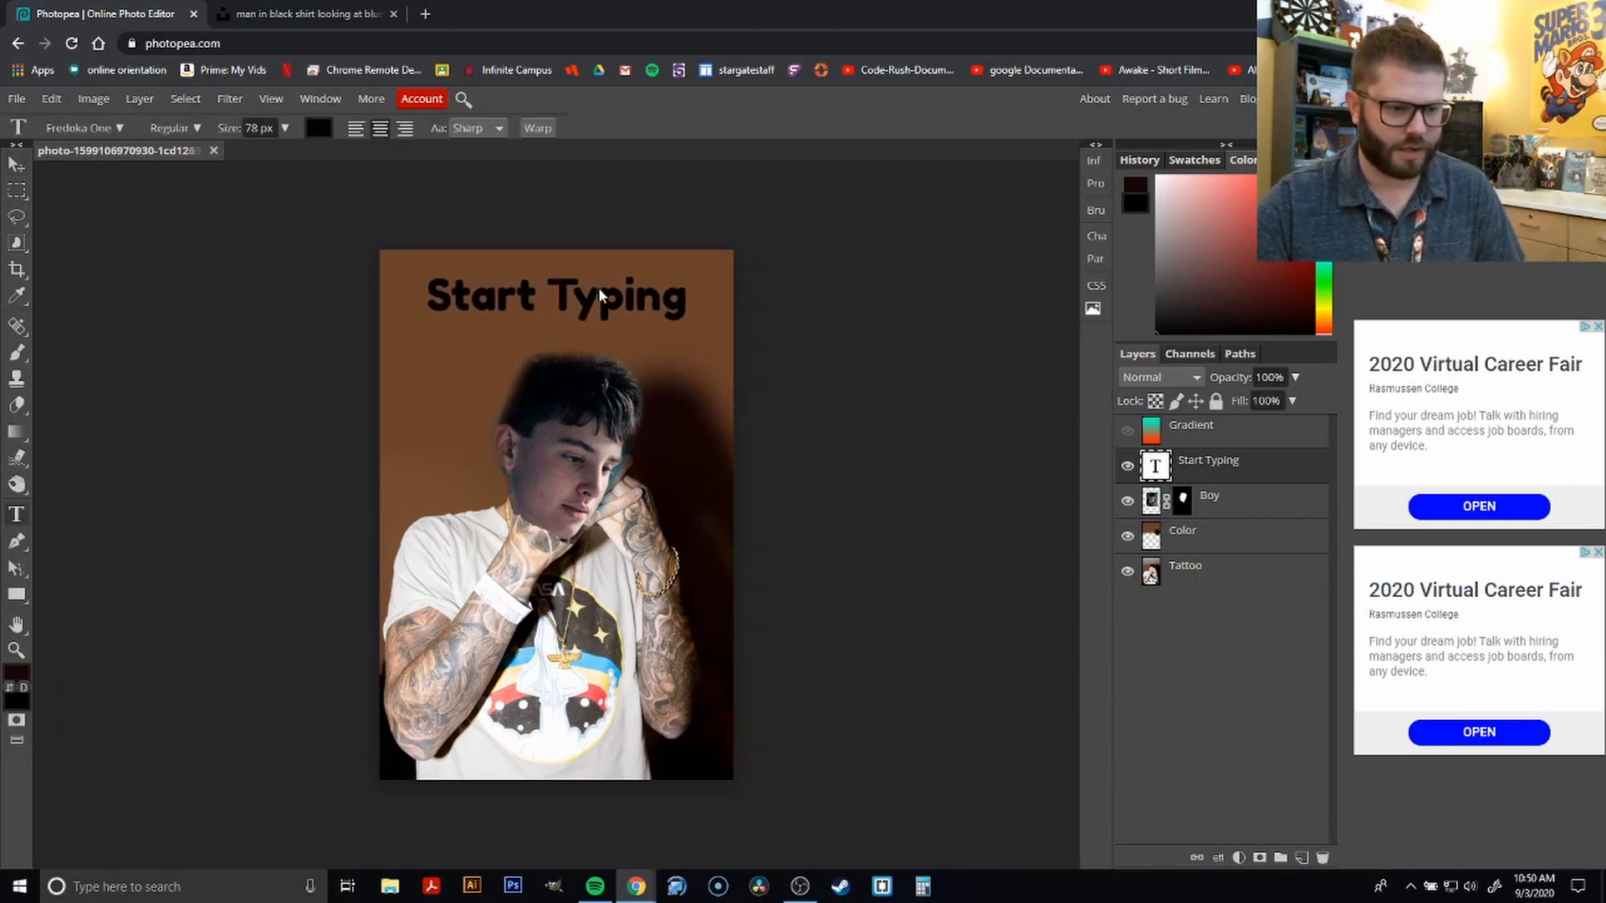
pyautogui.click(16, 161)
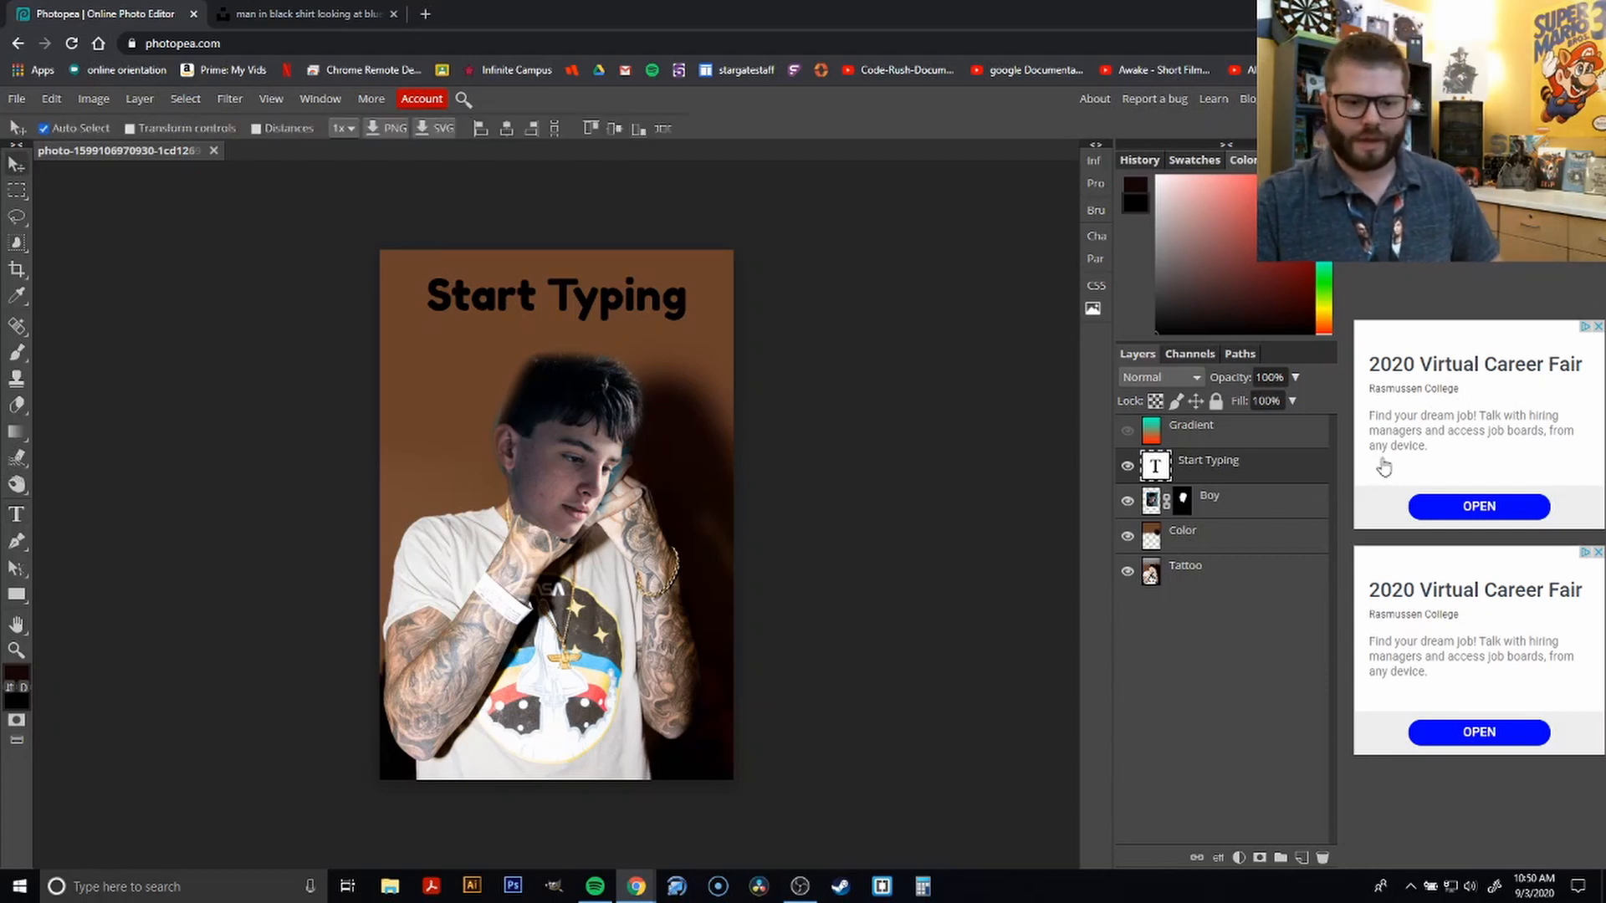
# Draw a red five-sided polygon with the Parametric Shape tool at the photo's left edge, just below the text
pyautogui.rightClick(25, 599)
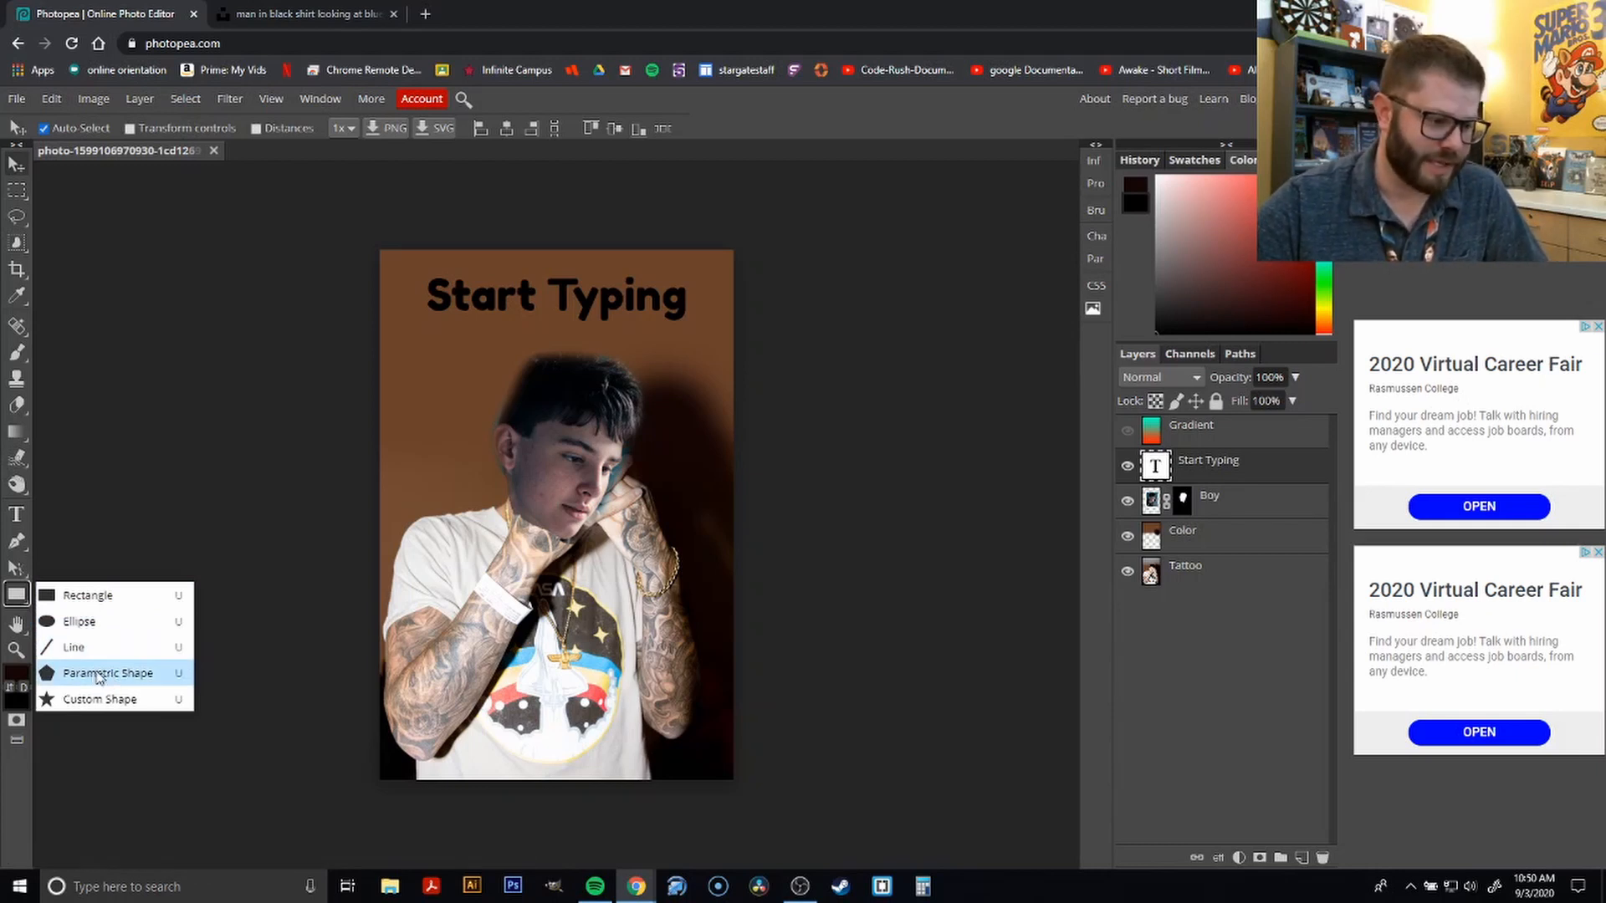
pyautogui.click(99, 675)
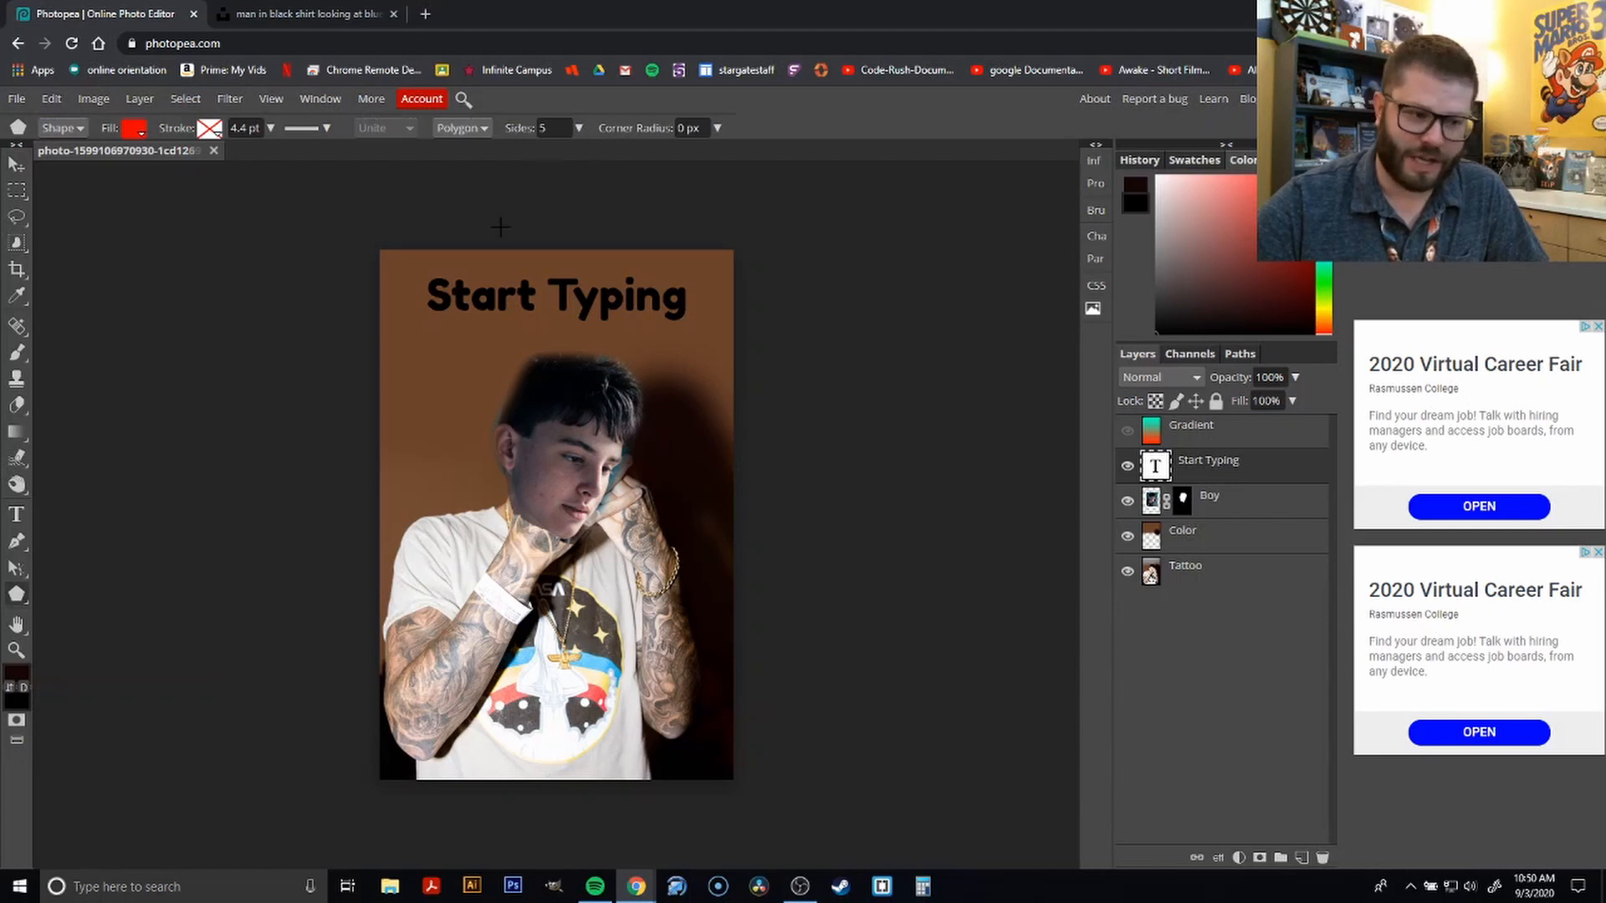
pyautogui.moveTo(399, 353); pyautogui.dragTo(437, 396)
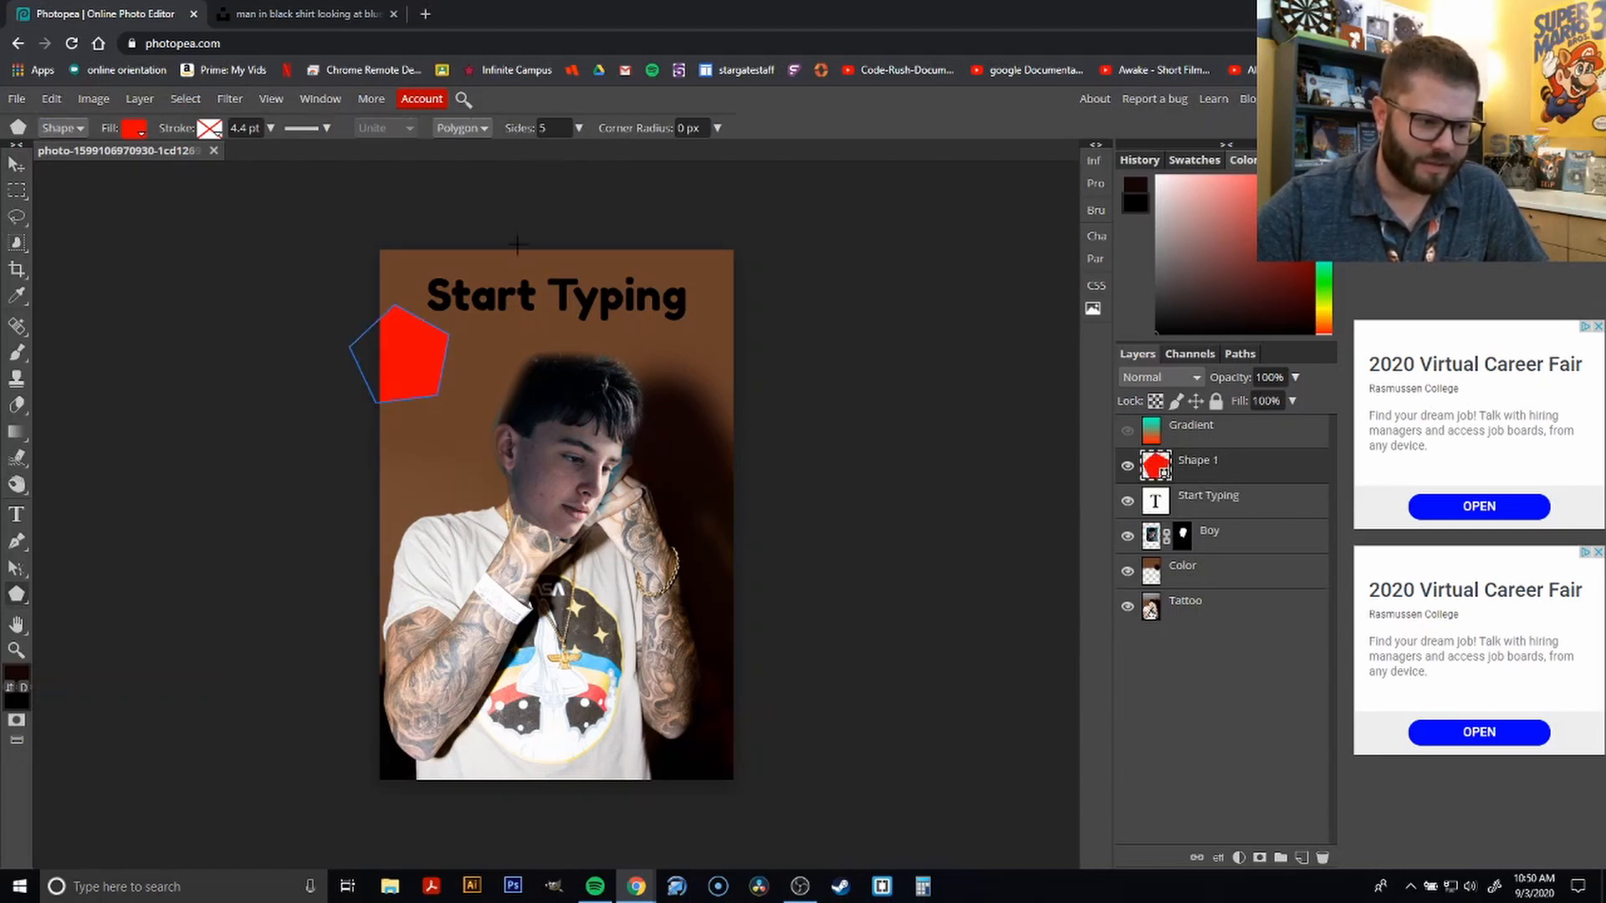
# Draw a red polygon with 8 sides between the pentagon and the head, overlapping the text, and activate the Move tool
pyautogui.doubleClick(569, 125)
pyautogui.write('8')
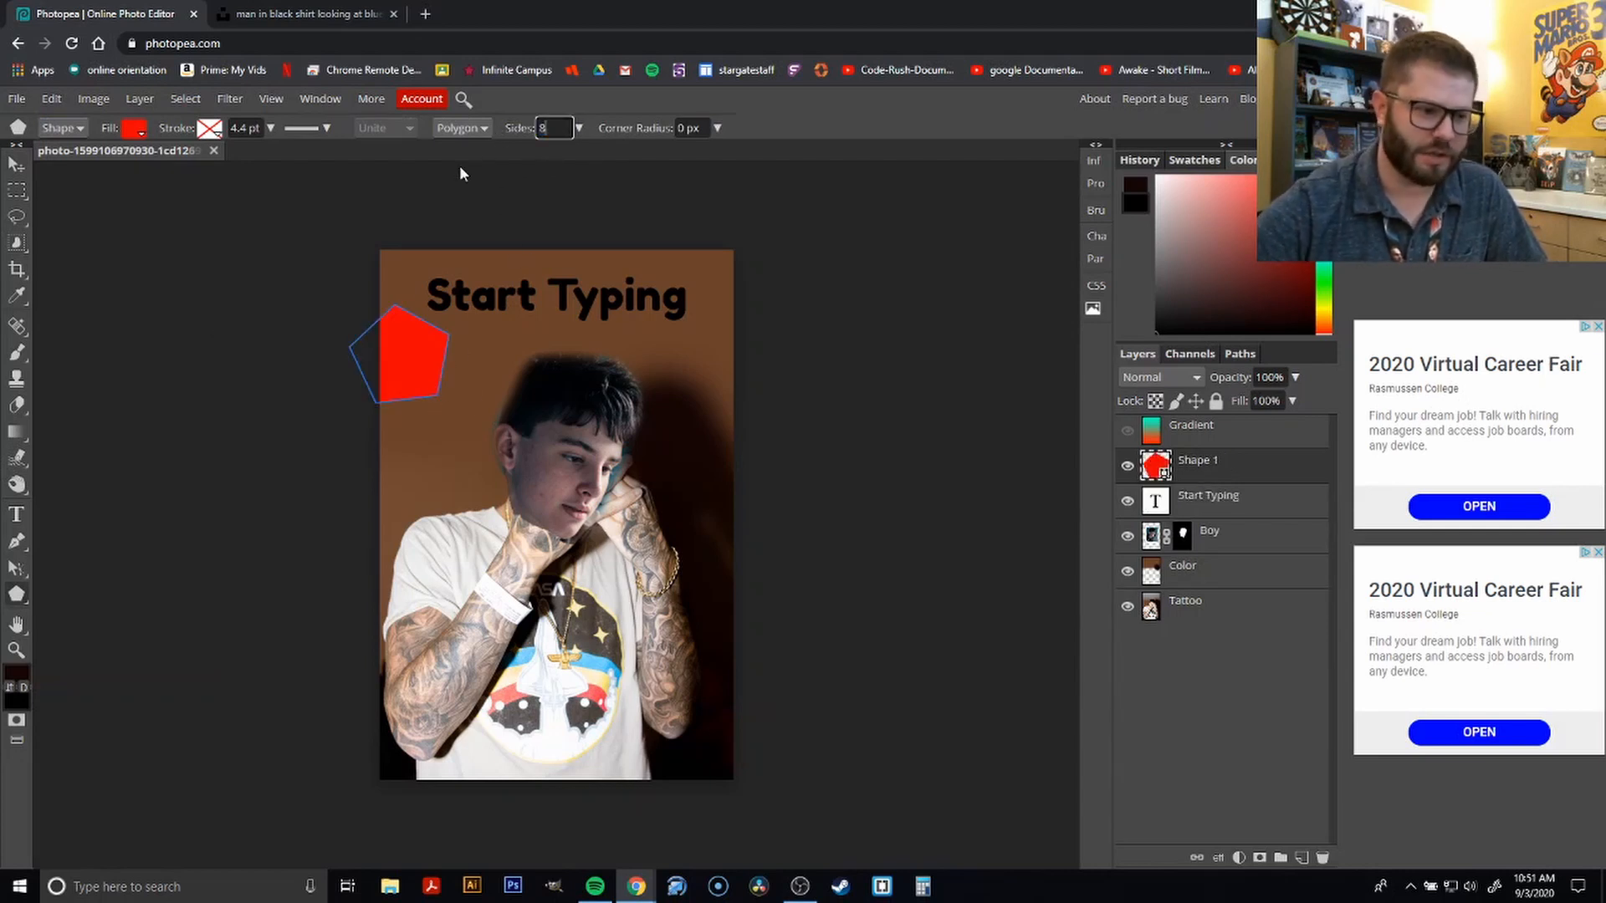
pyautogui.moveTo(510, 338); pyautogui.dragTo(588, 347)
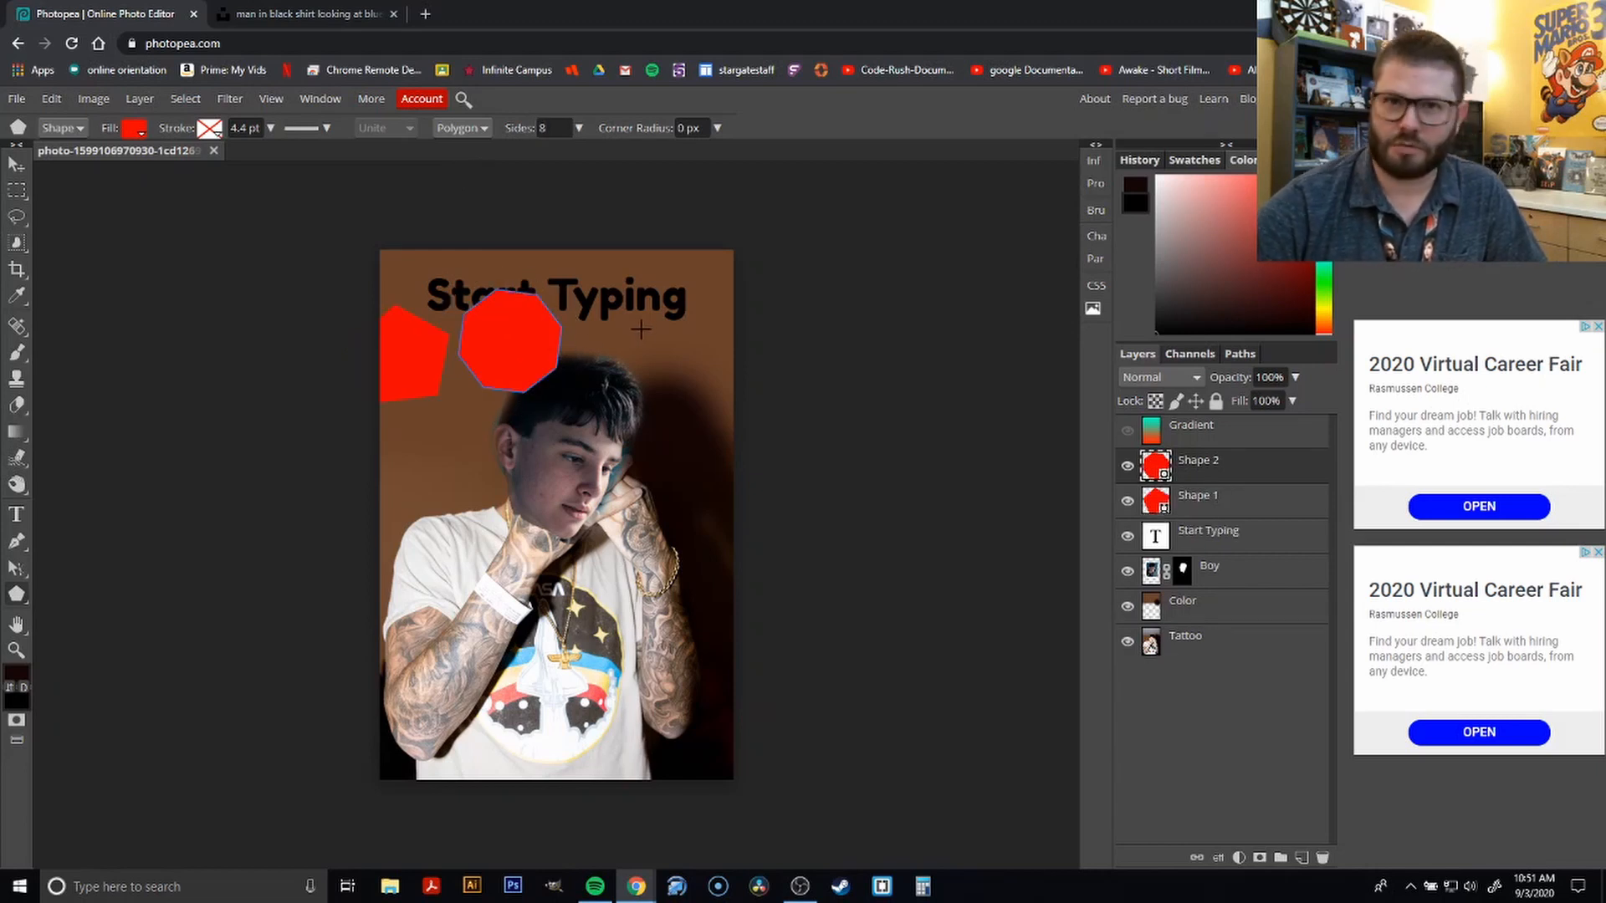
pyautogui.click(18, 167)
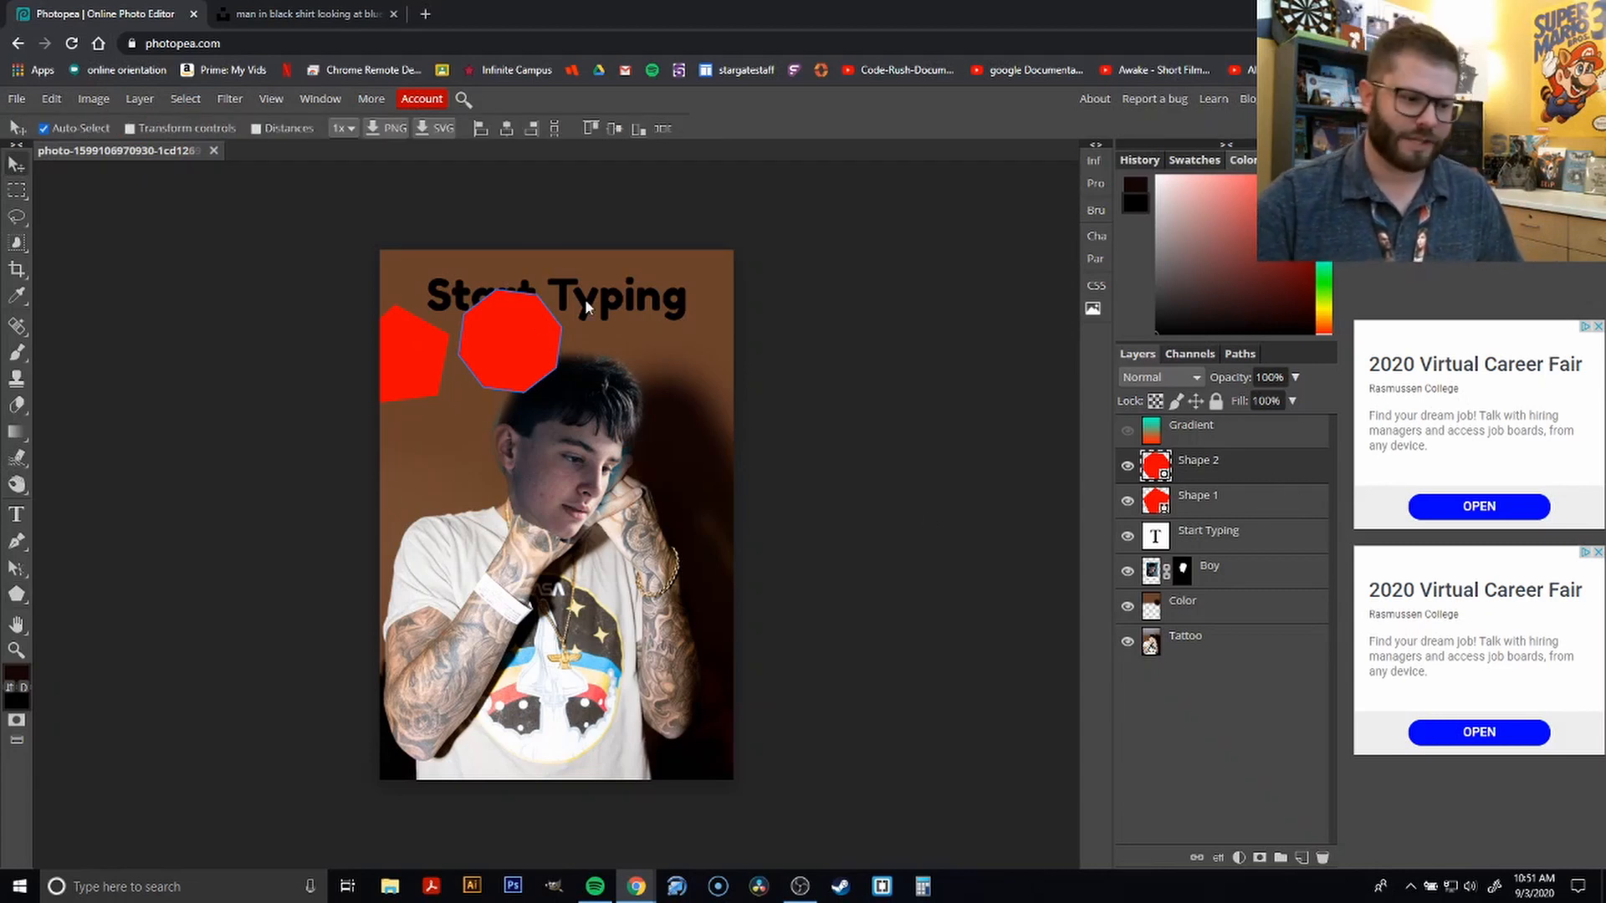
# Zoom in on the face and pan around the enlarged composition with the Hand tool
pyautogui.click(19, 623)
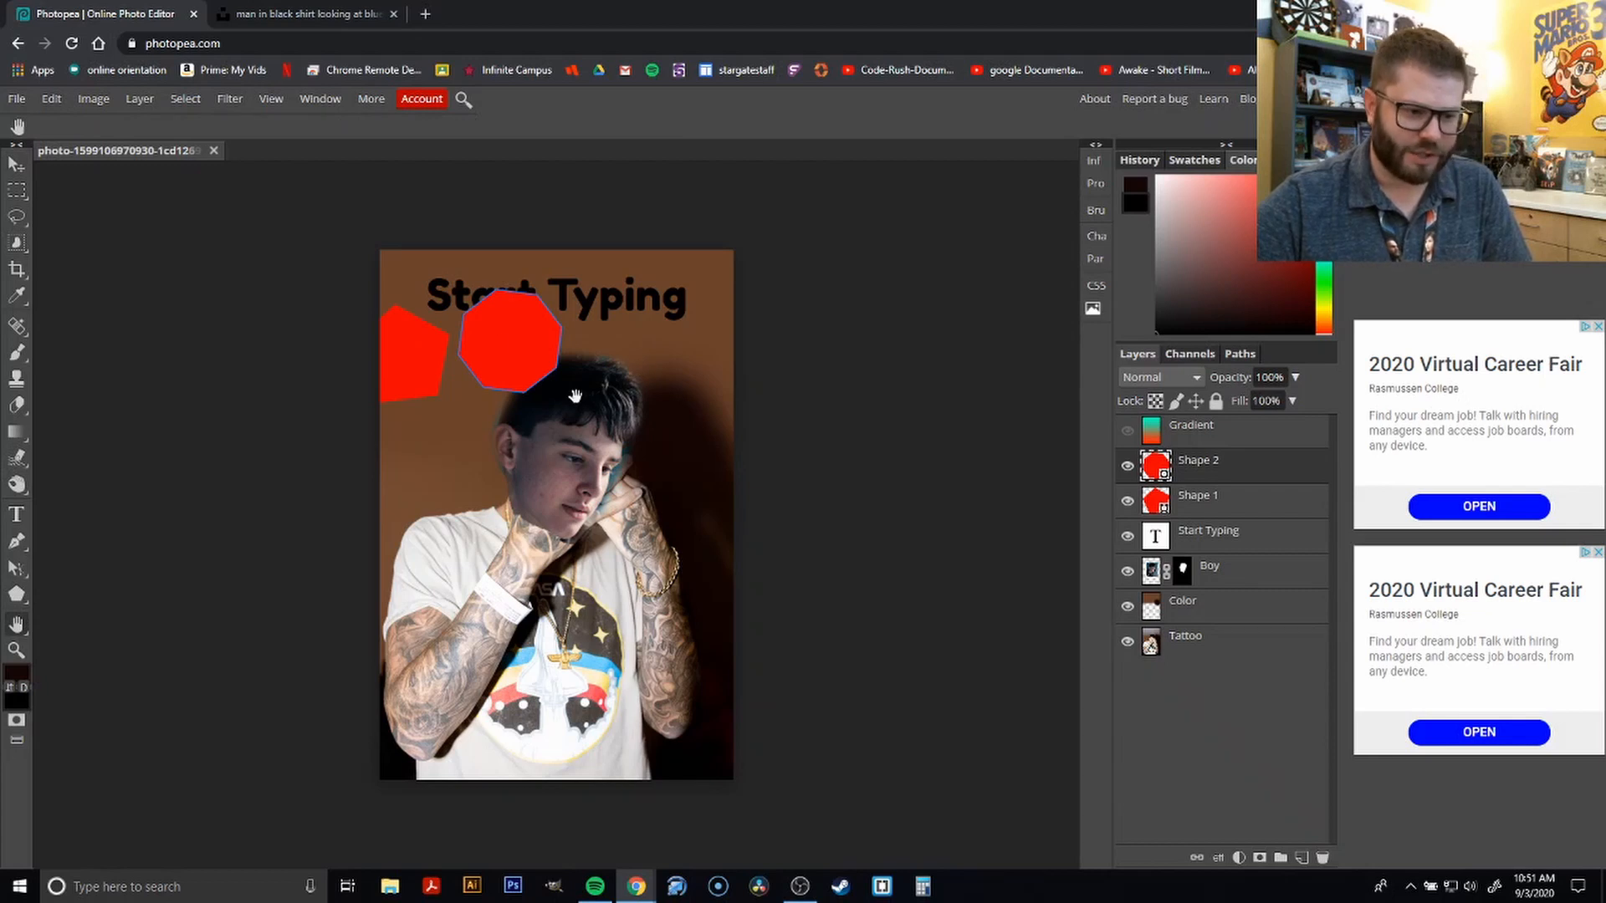
pyautogui.press('z')
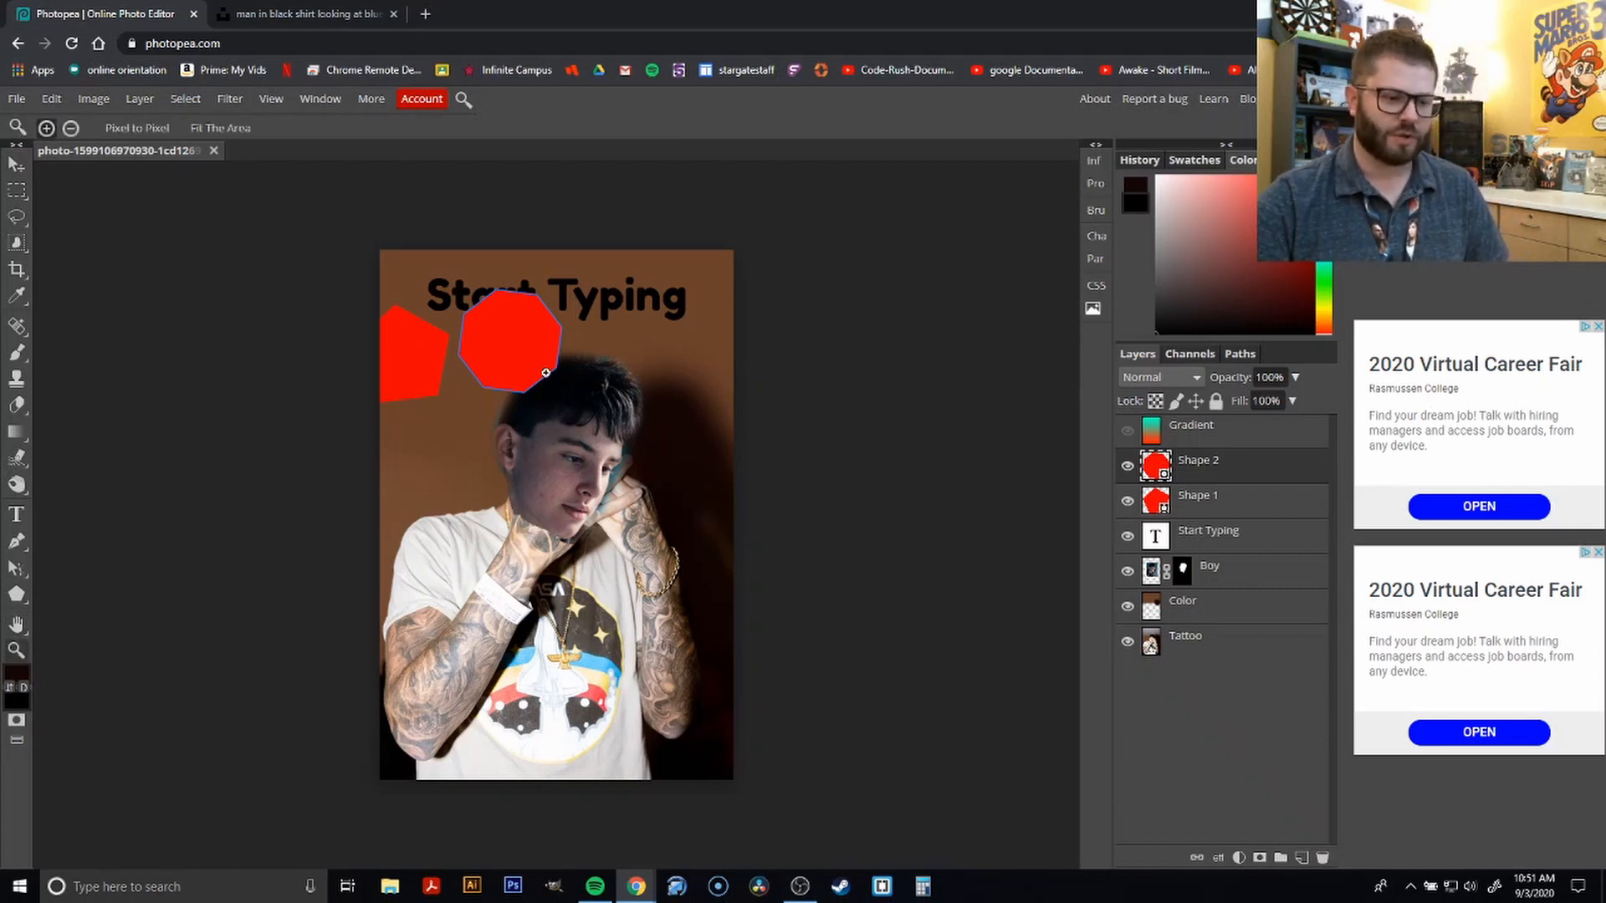
pyautogui.click(545, 372)
pyautogui.click(569, 444)
pyautogui.click(578, 451)
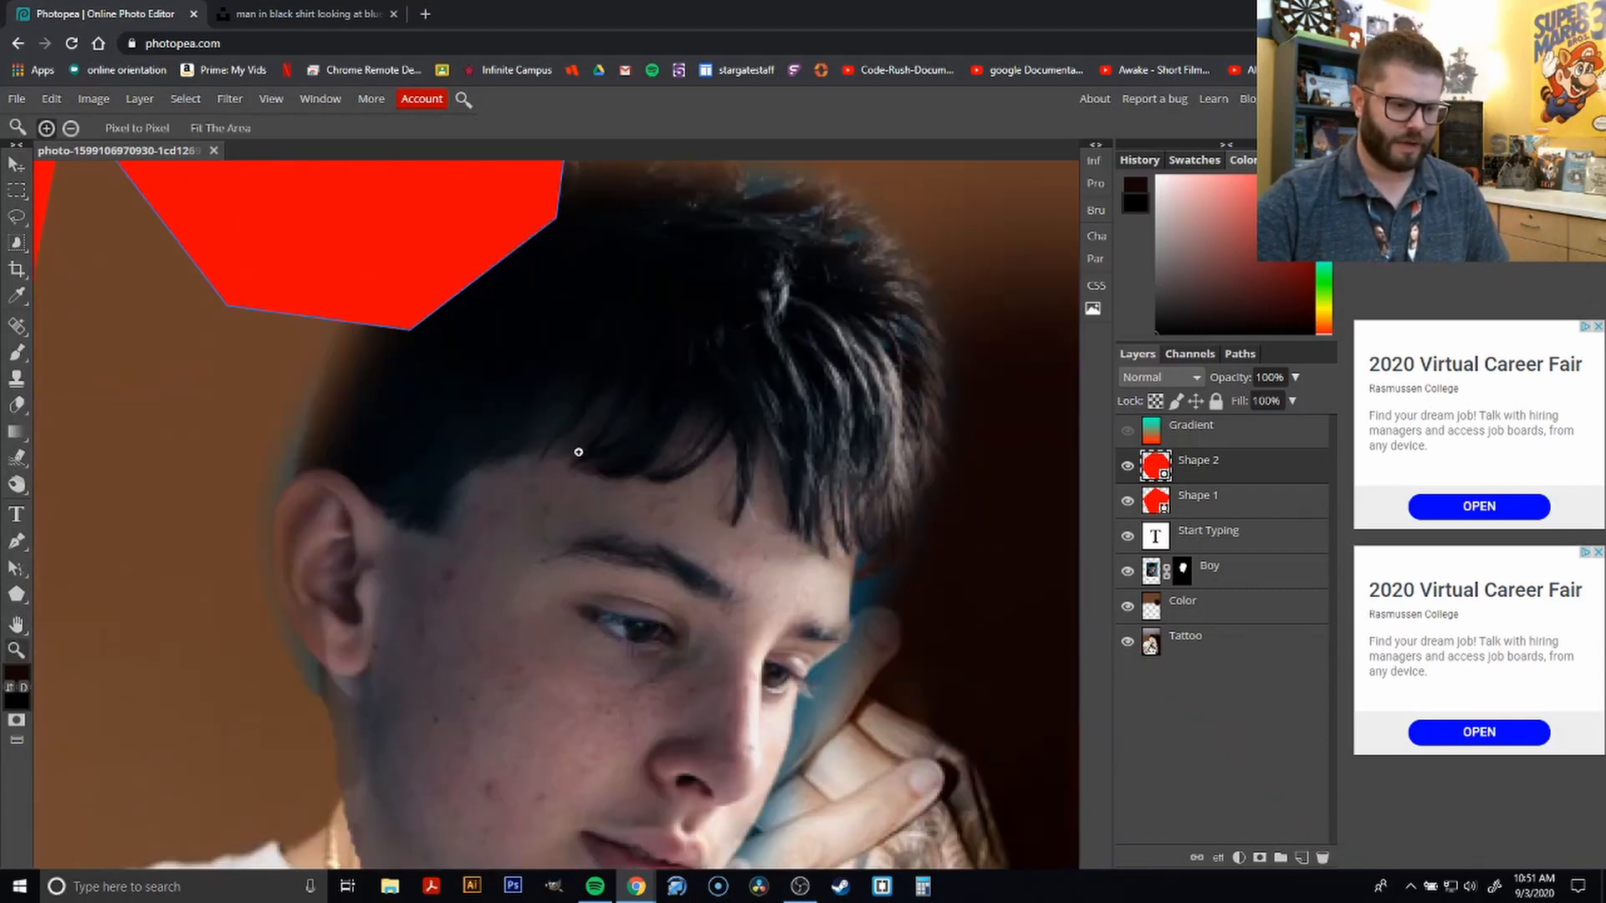
pyautogui.click(18, 623)
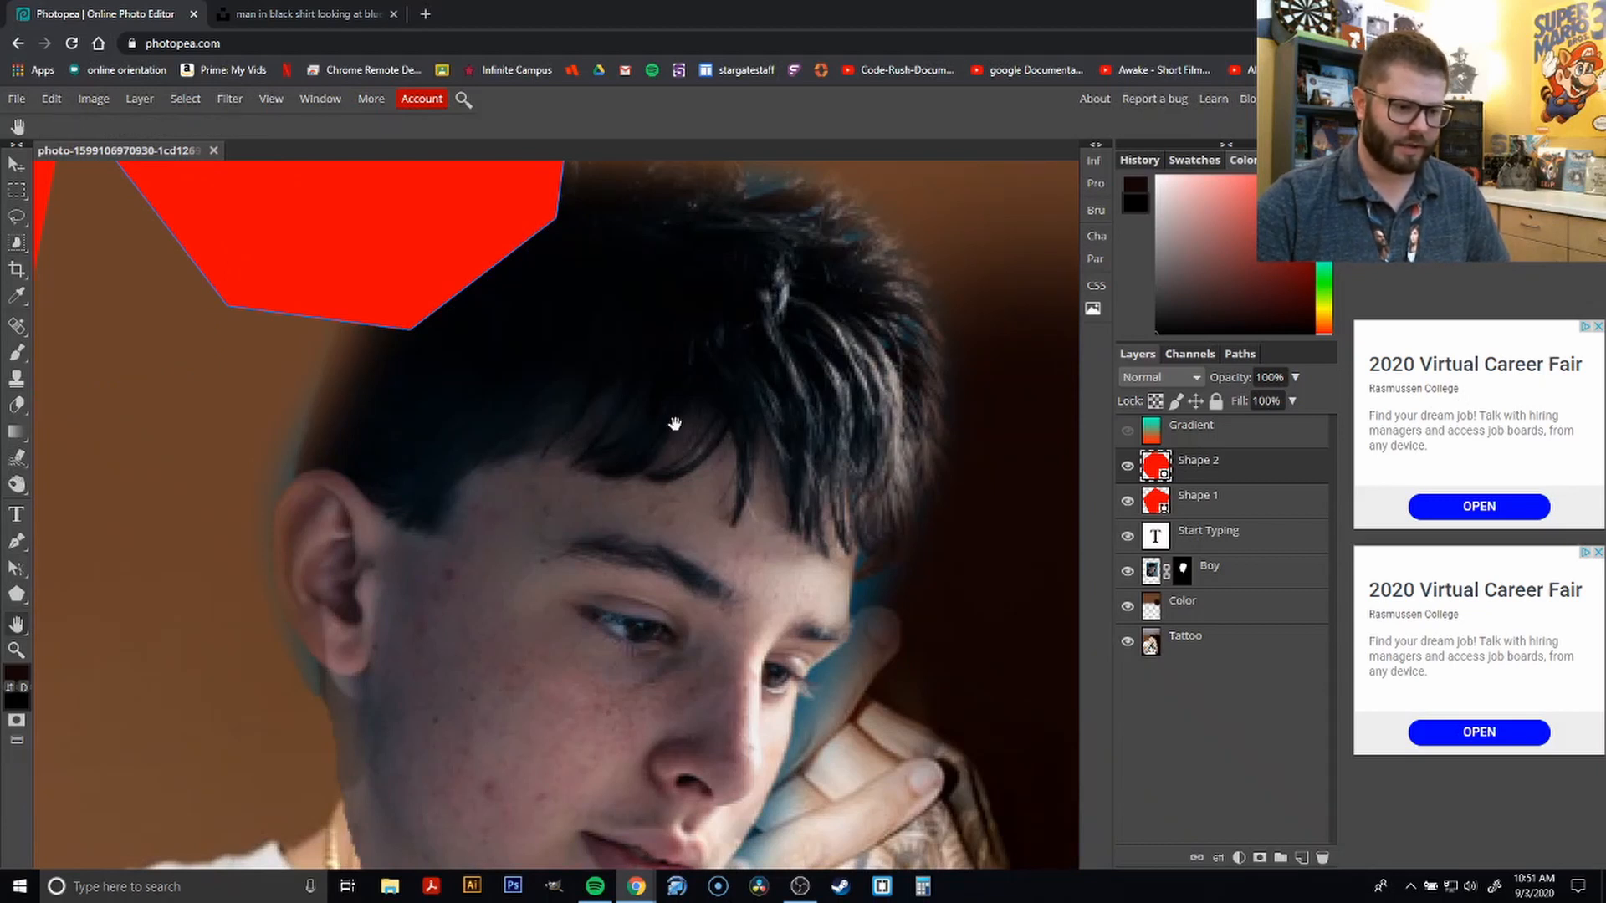
pyautogui.moveTo(628, 397); pyautogui.dragTo(724, 806)
pyautogui.moveTo(831, 279); pyautogui.dragTo(160, 233)
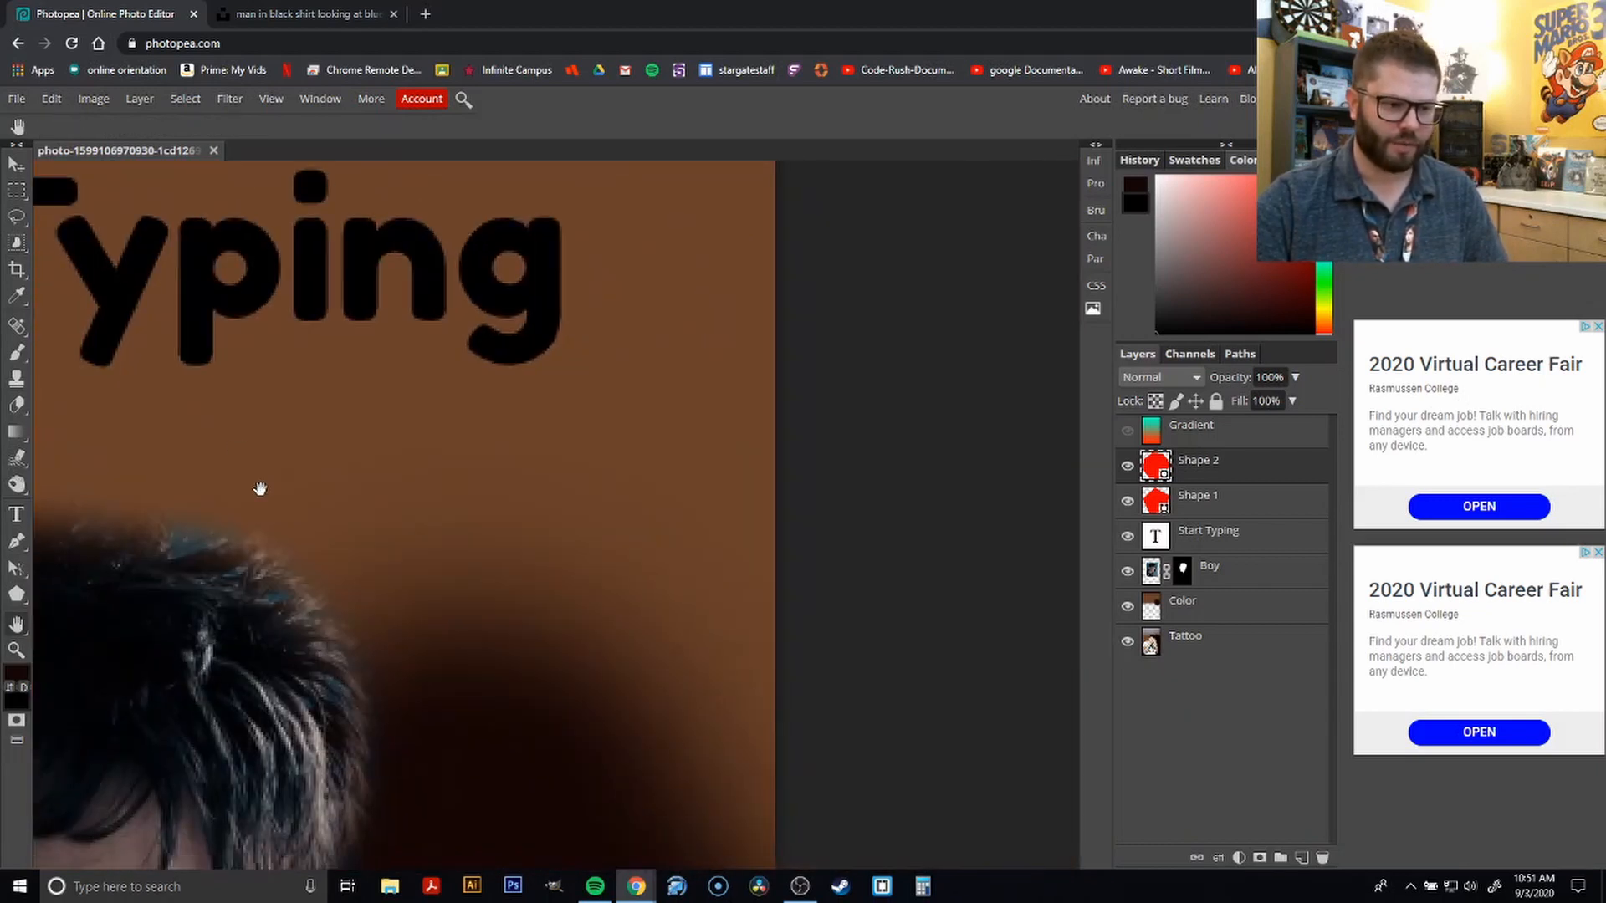
pyautogui.moveTo(260, 489); pyautogui.dragTo(1029, 215)
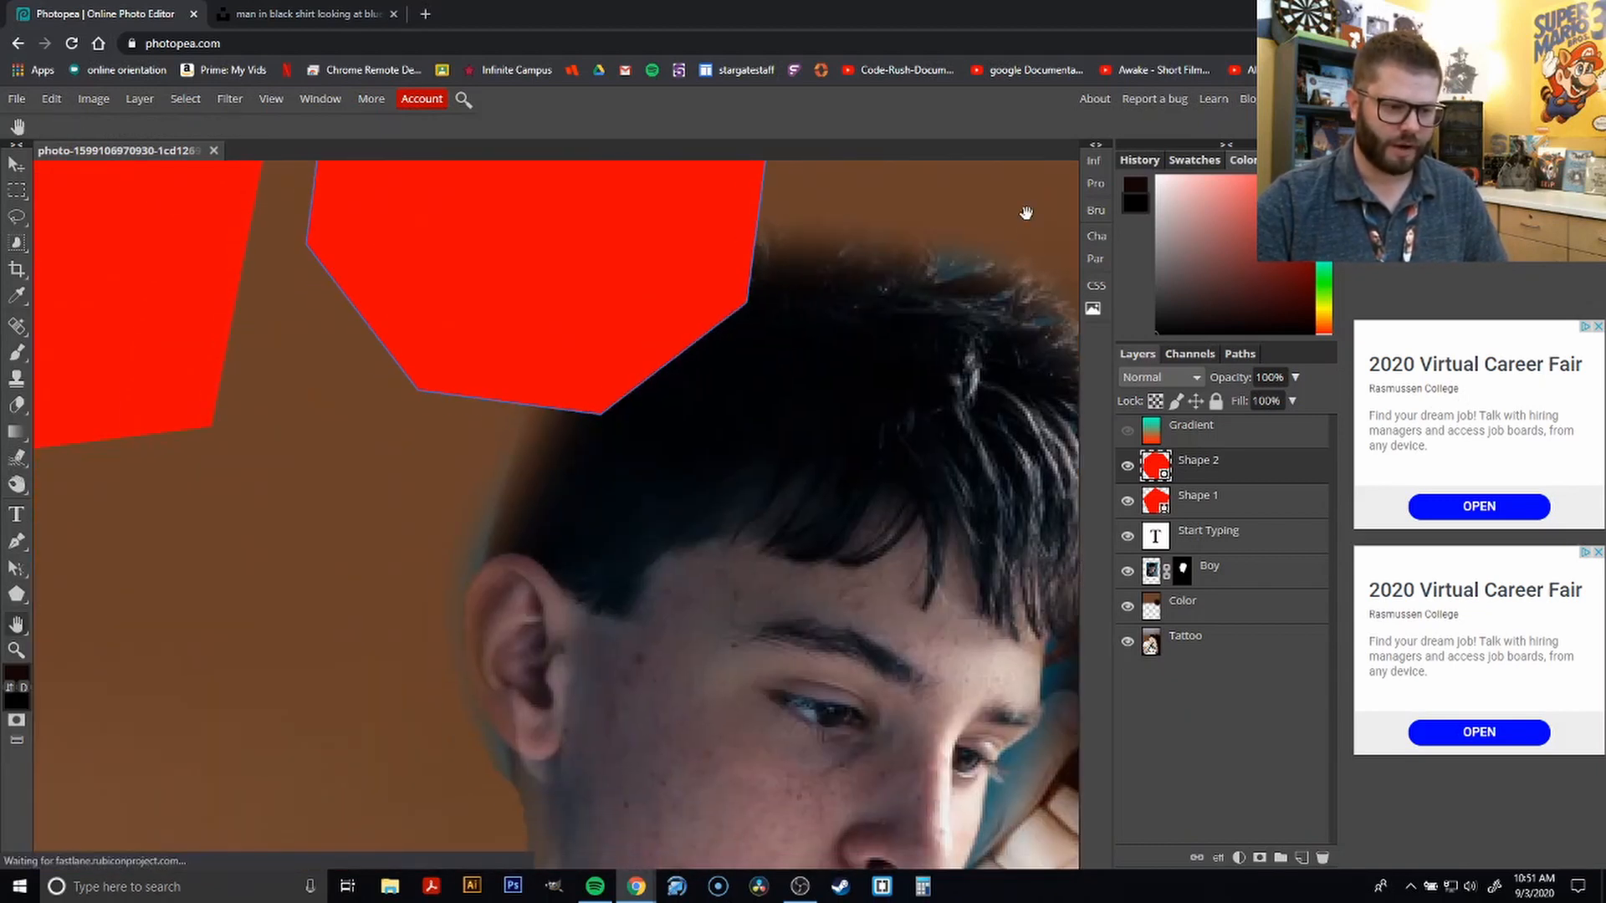
# Pan across the ear, cheek and shoulder using the temporary Hand tool while the Move tool remains selected
pyautogui.click(18, 162)
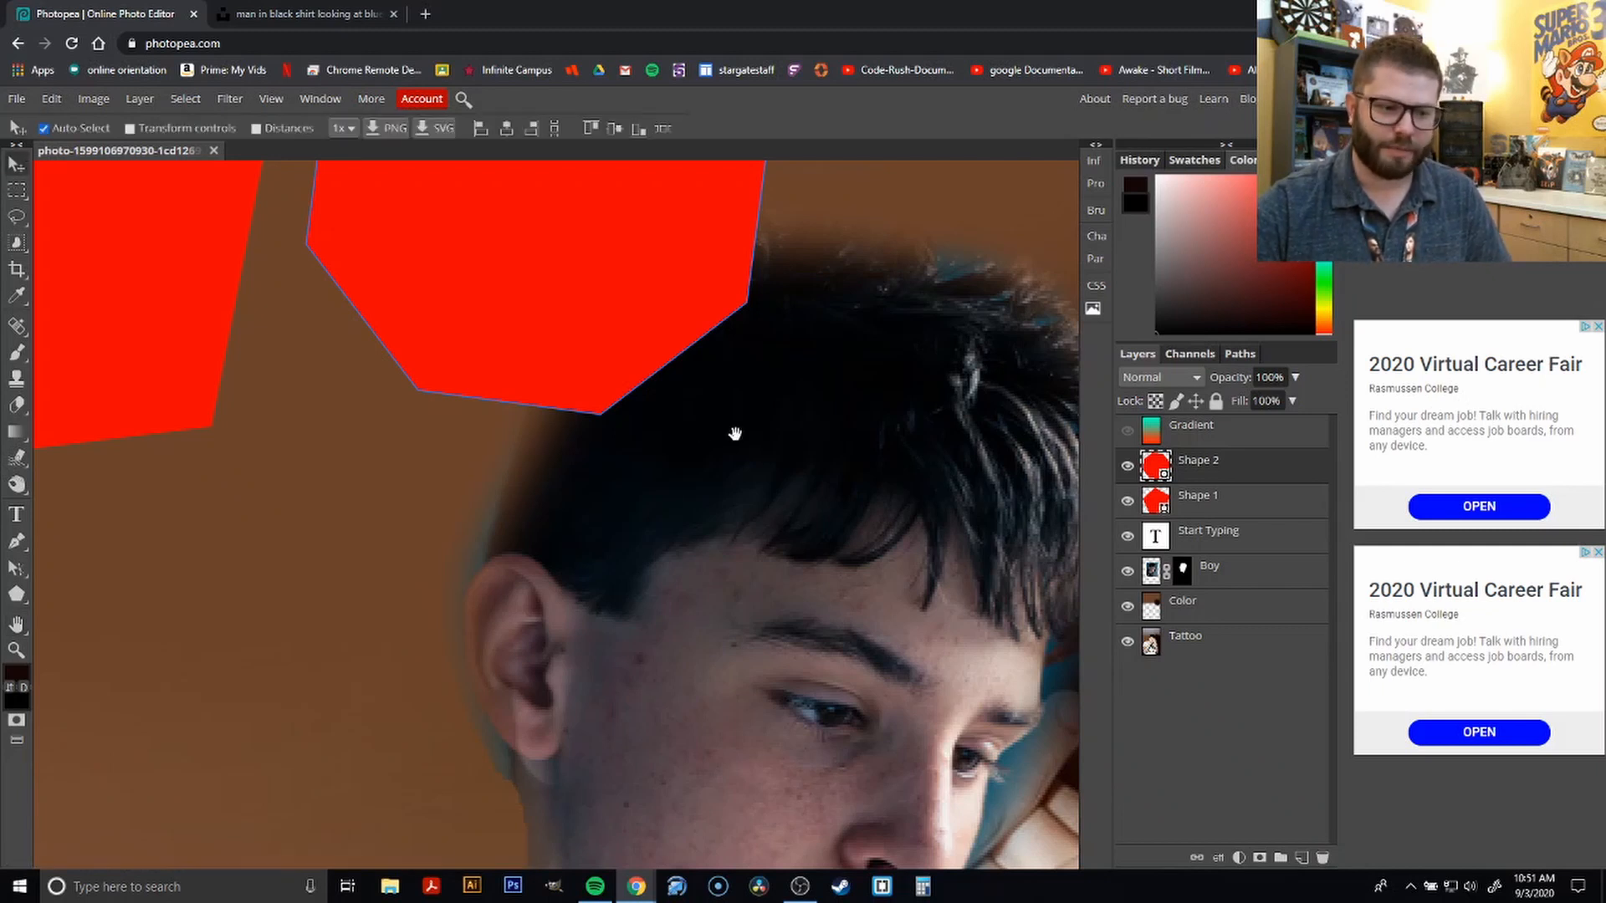
pyautogui.moveTo(764, 390); pyautogui.dragTo(703, 311)
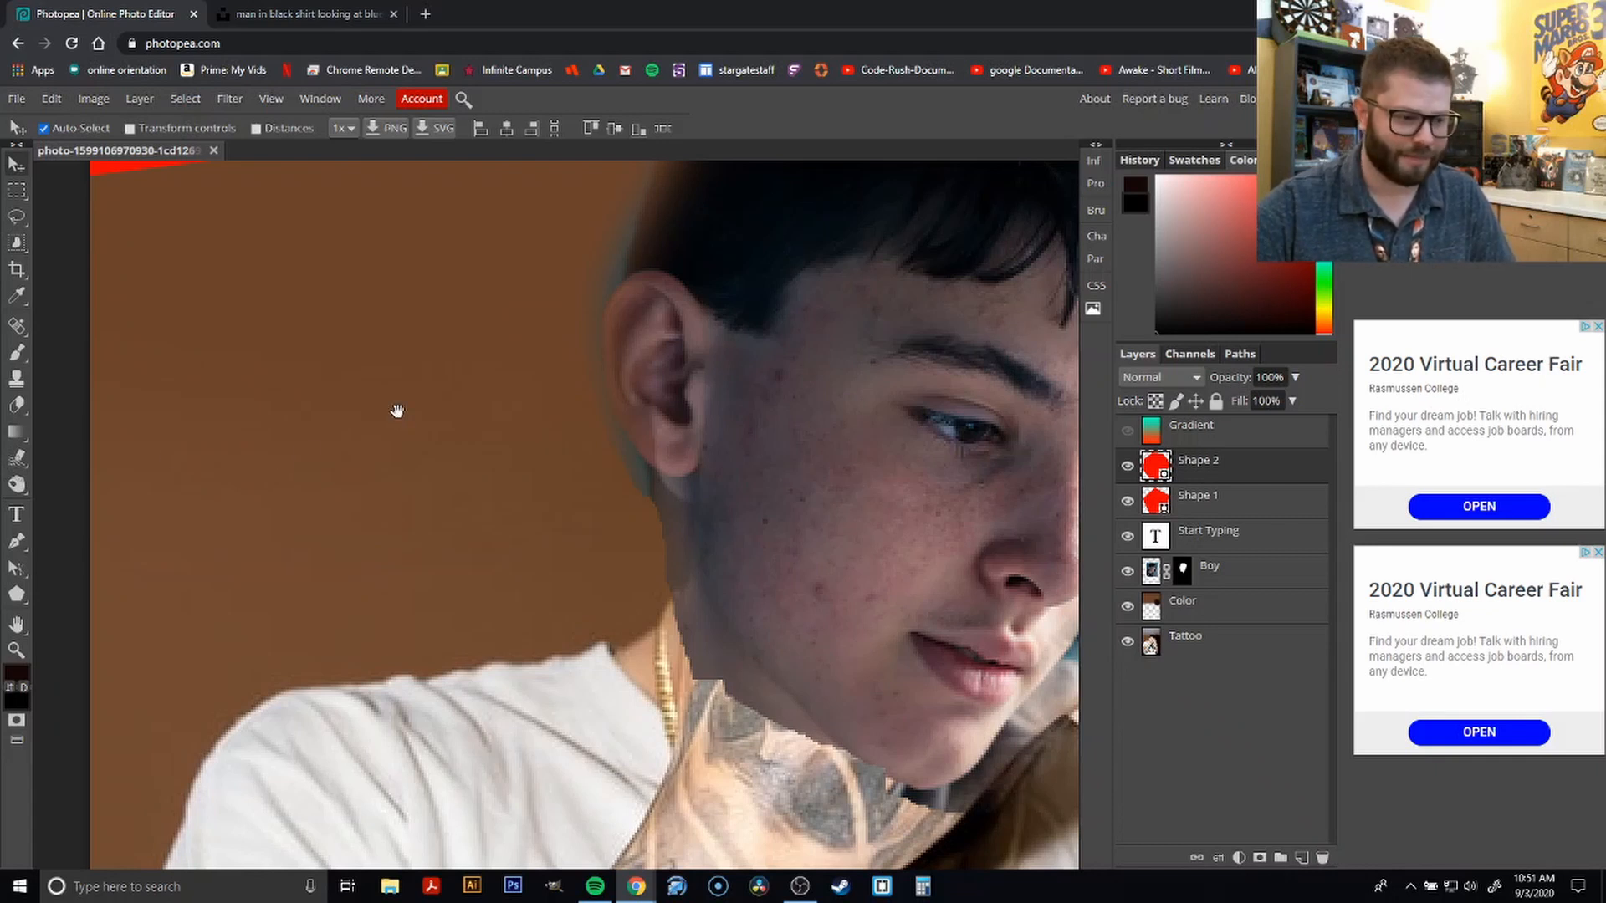
pyautogui.moveTo(397, 411); pyautogui.dragTo(122, 543)
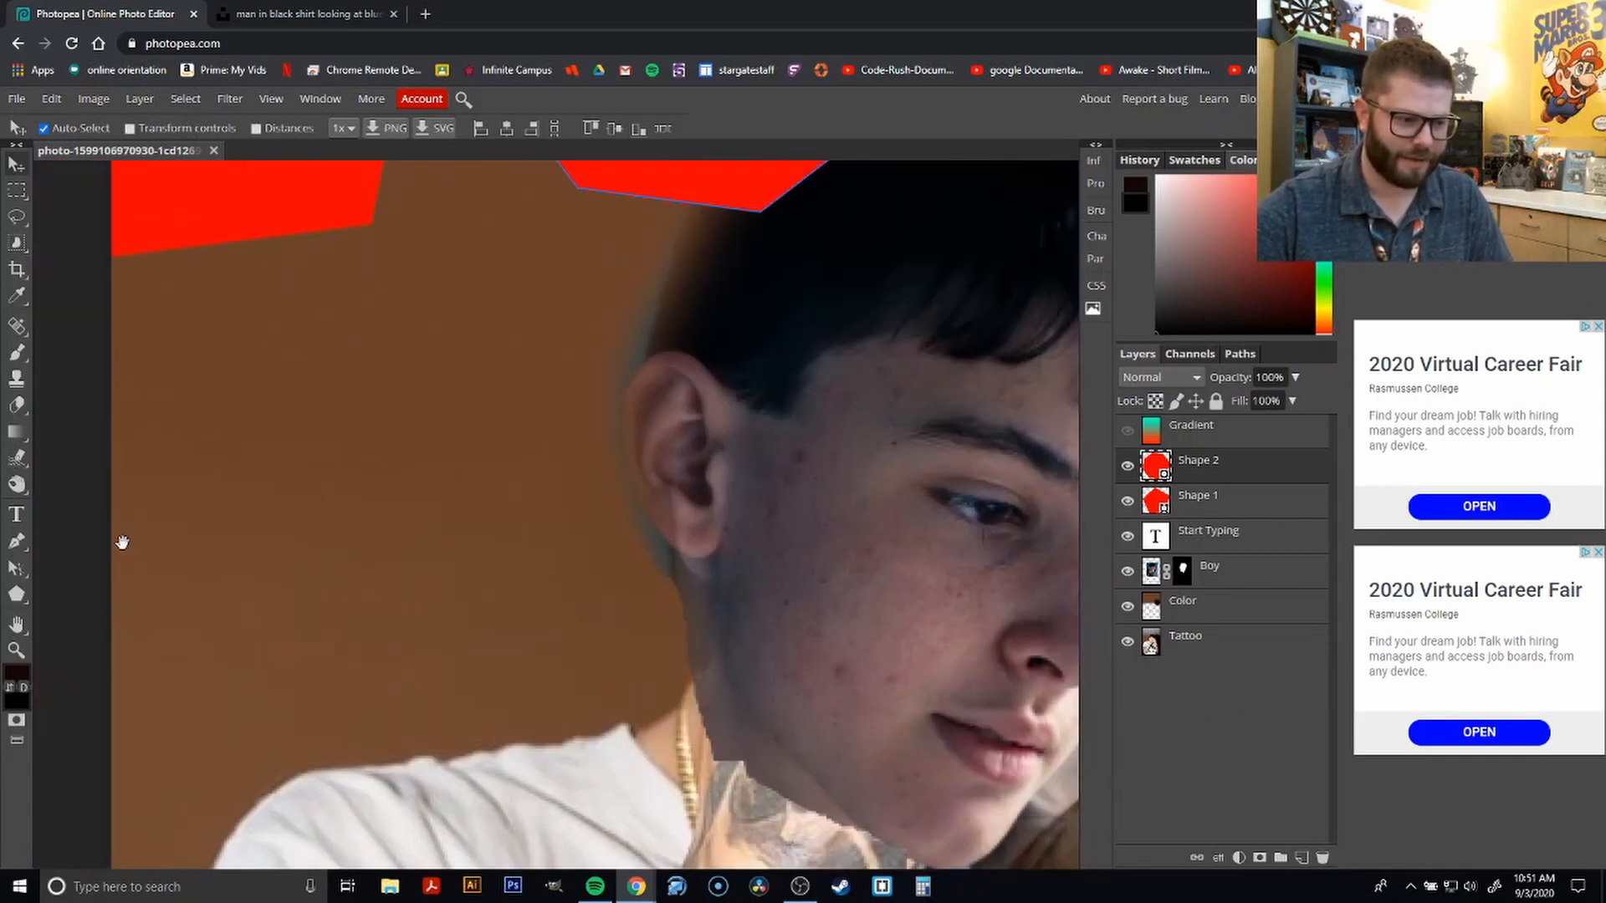
# Inspect the ear and eyes at high magnification with the Zoom tool, and fit the whole image back in view
pyautogui.click(15, 650)
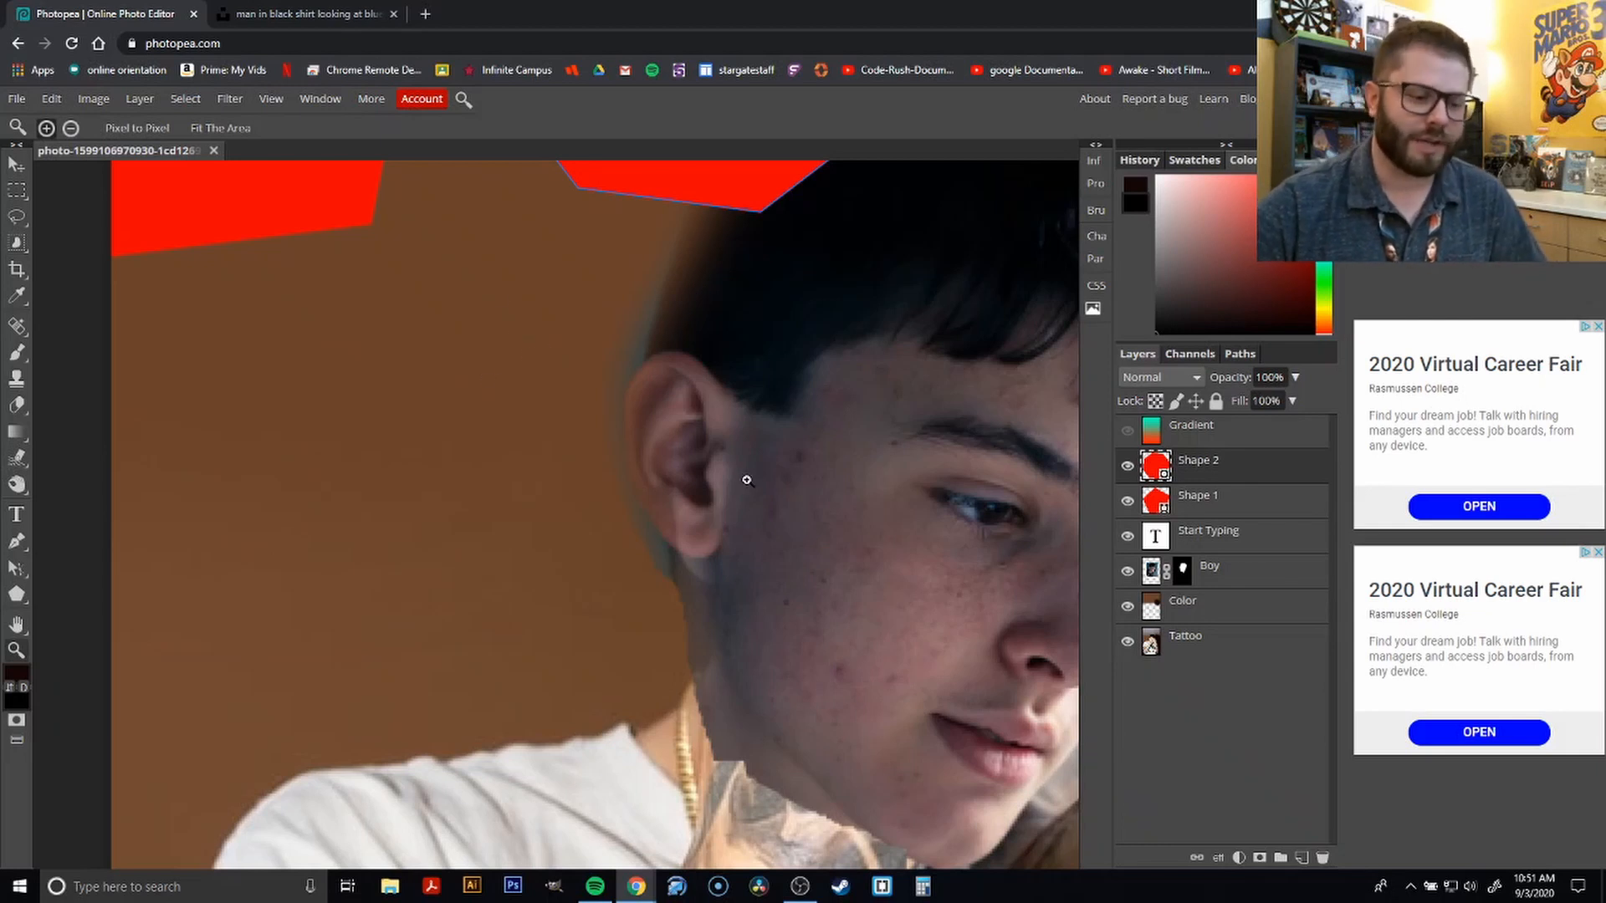
pyautogui.click(756, 482)
pyautogui.click(776, 484)
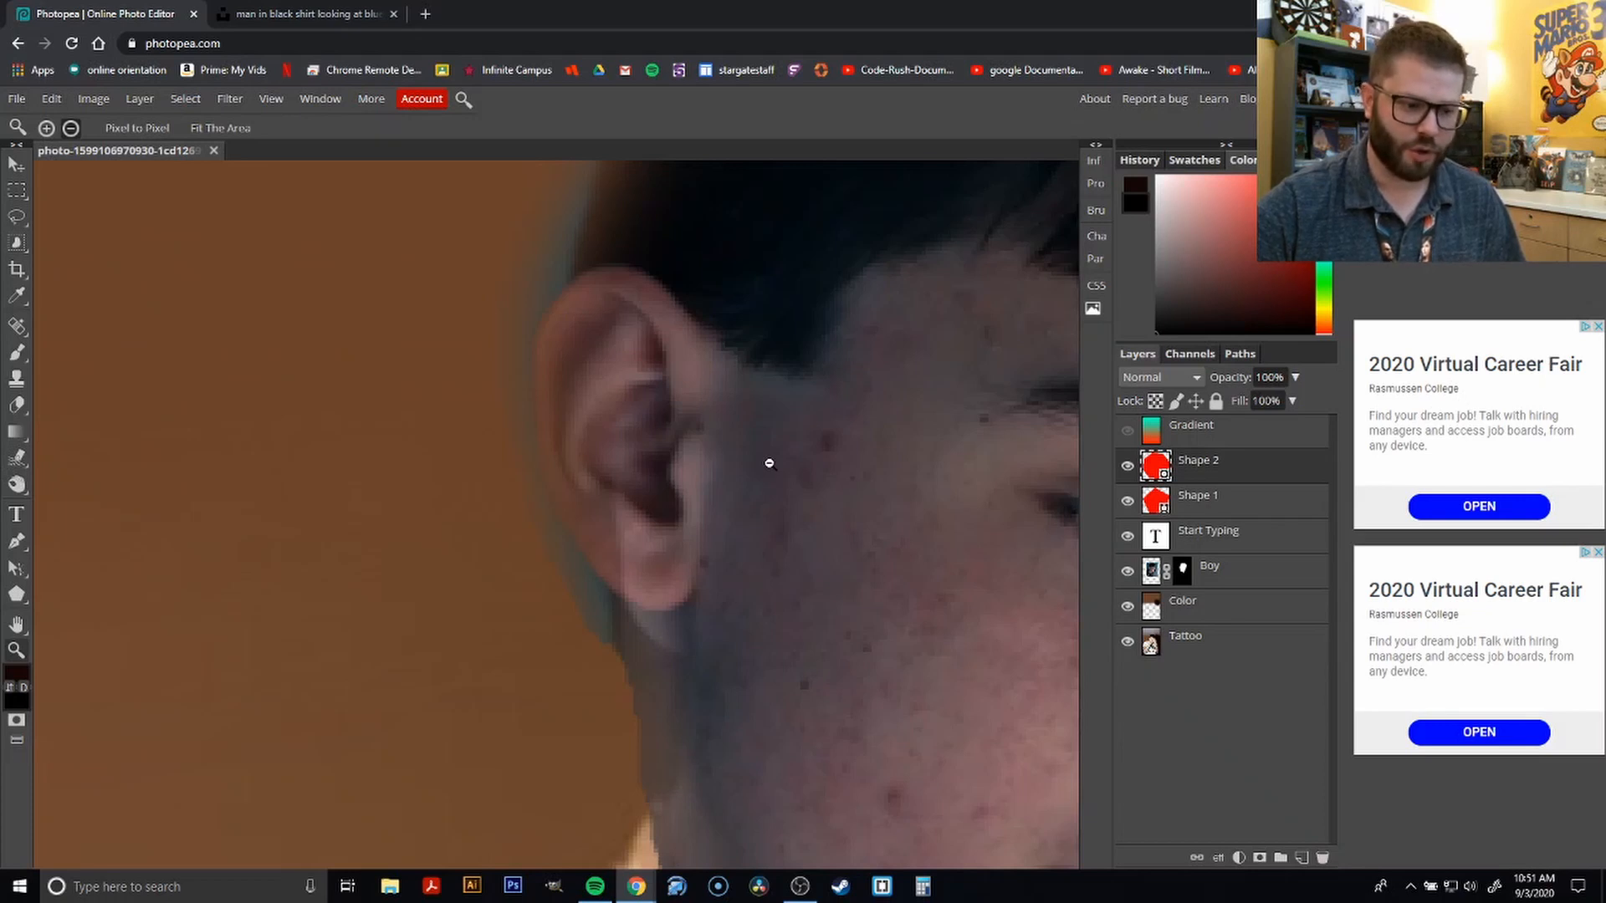
pyautogui.keyDown('alt'); pyautogui.click(770, 464); pyautogui.keyUp('alt')
pyautogui.keyDown('alt'); pyautogui.click(770, 464); pyautogui.keyUp('alt')
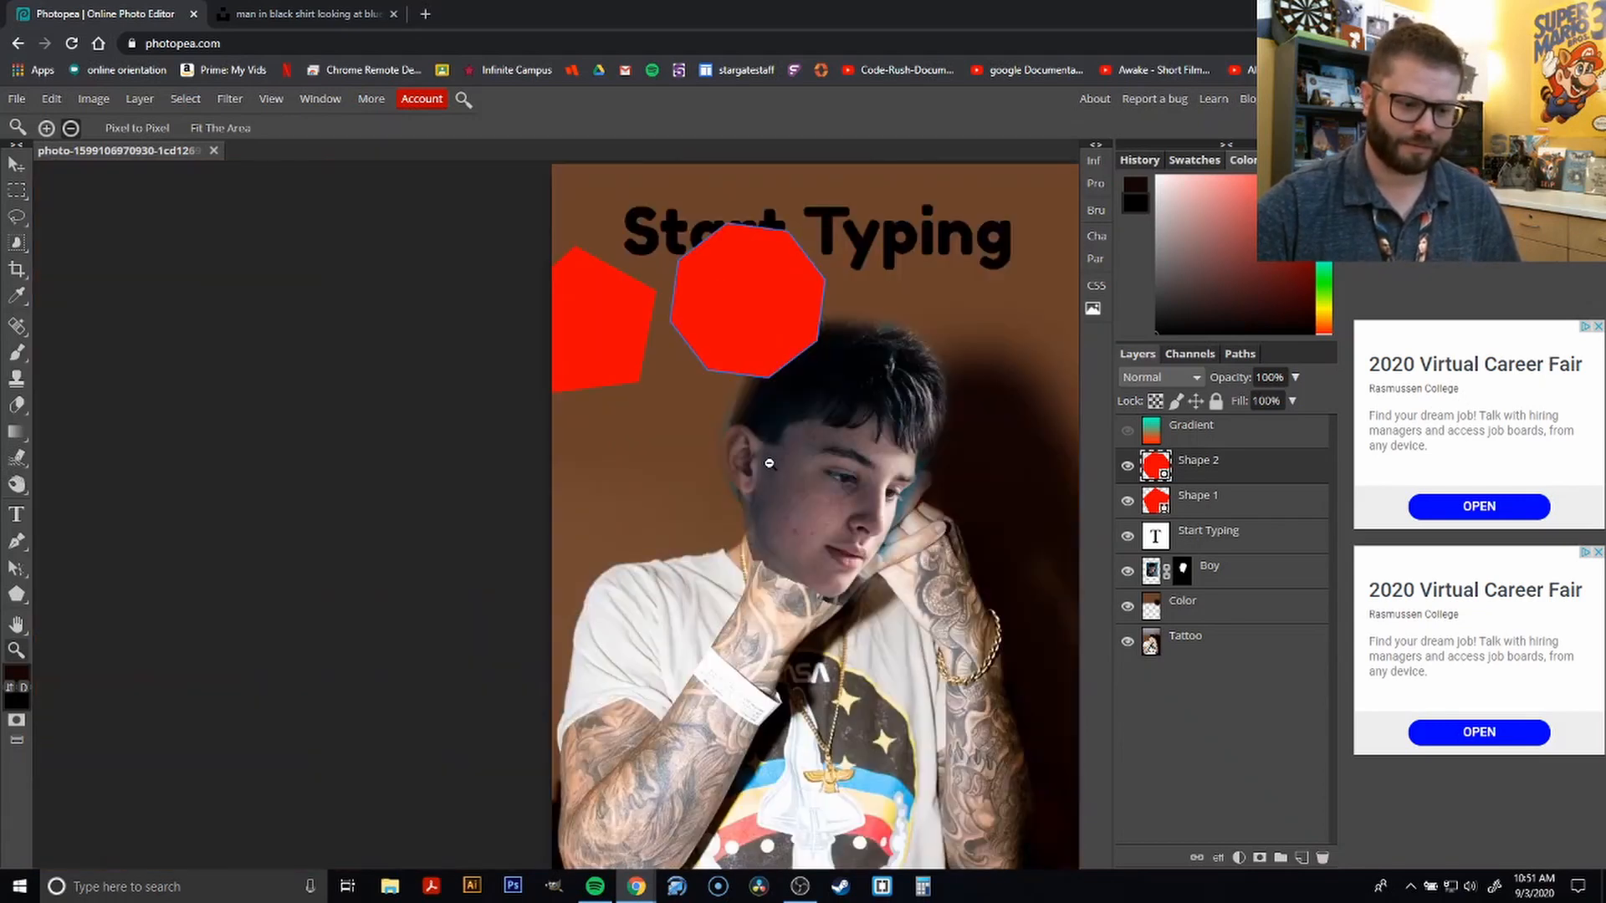
pyautogui.keyDown('alt'); pyautogui.click(770, 463); pyautogui.keyUp('alt')
pyautogui.scroll(10, 584, 419)
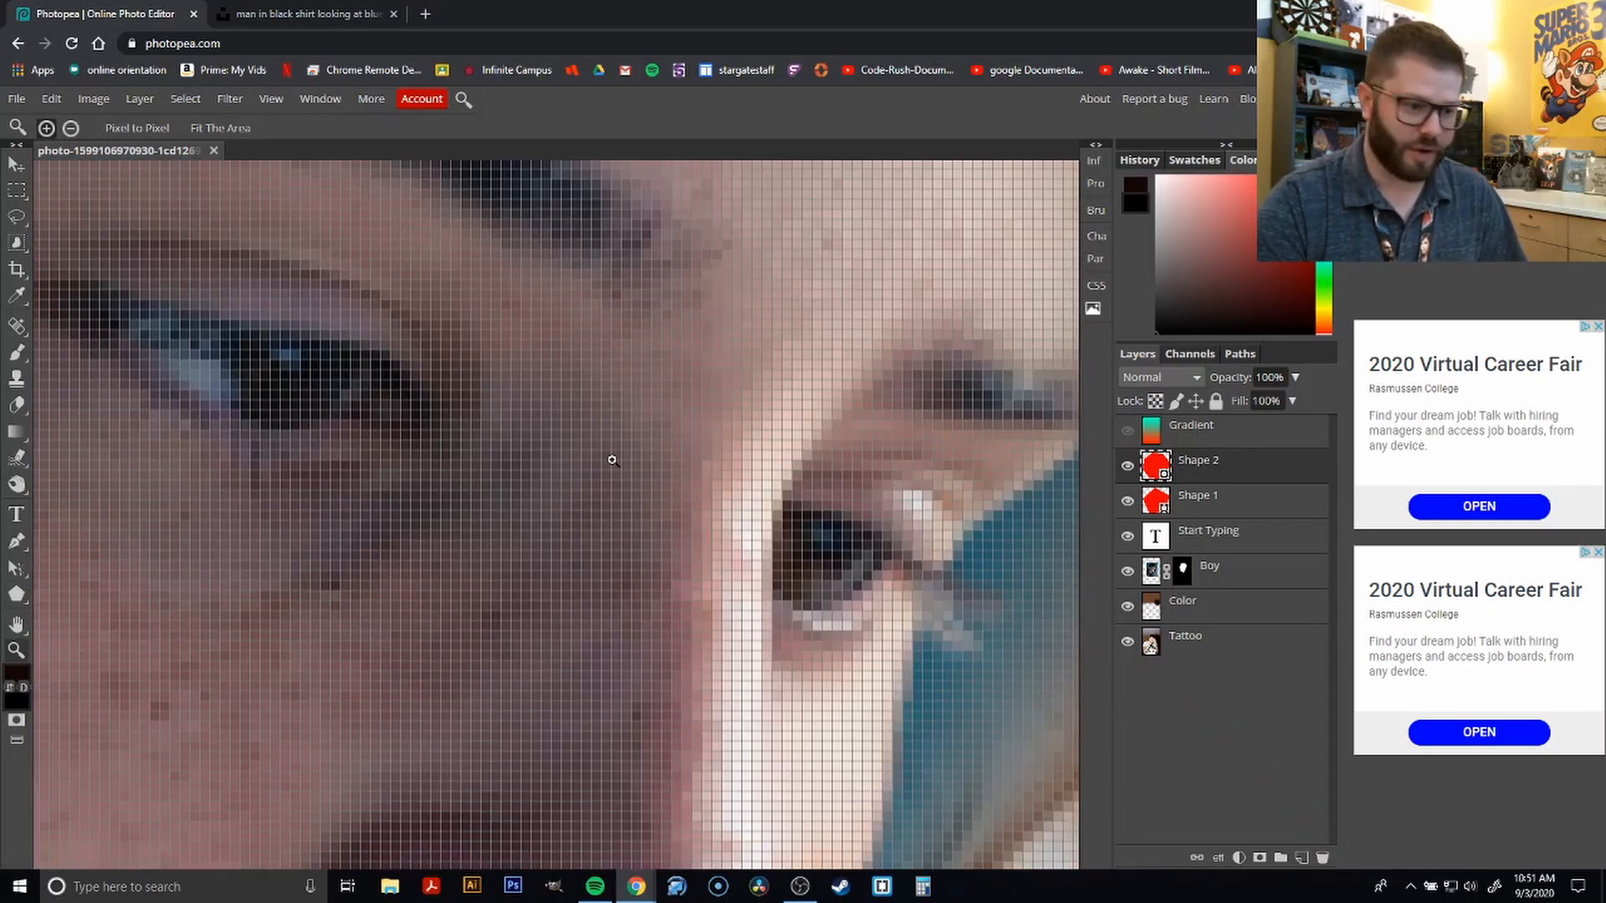
pyautogui.hotkey('ctrl', '0')
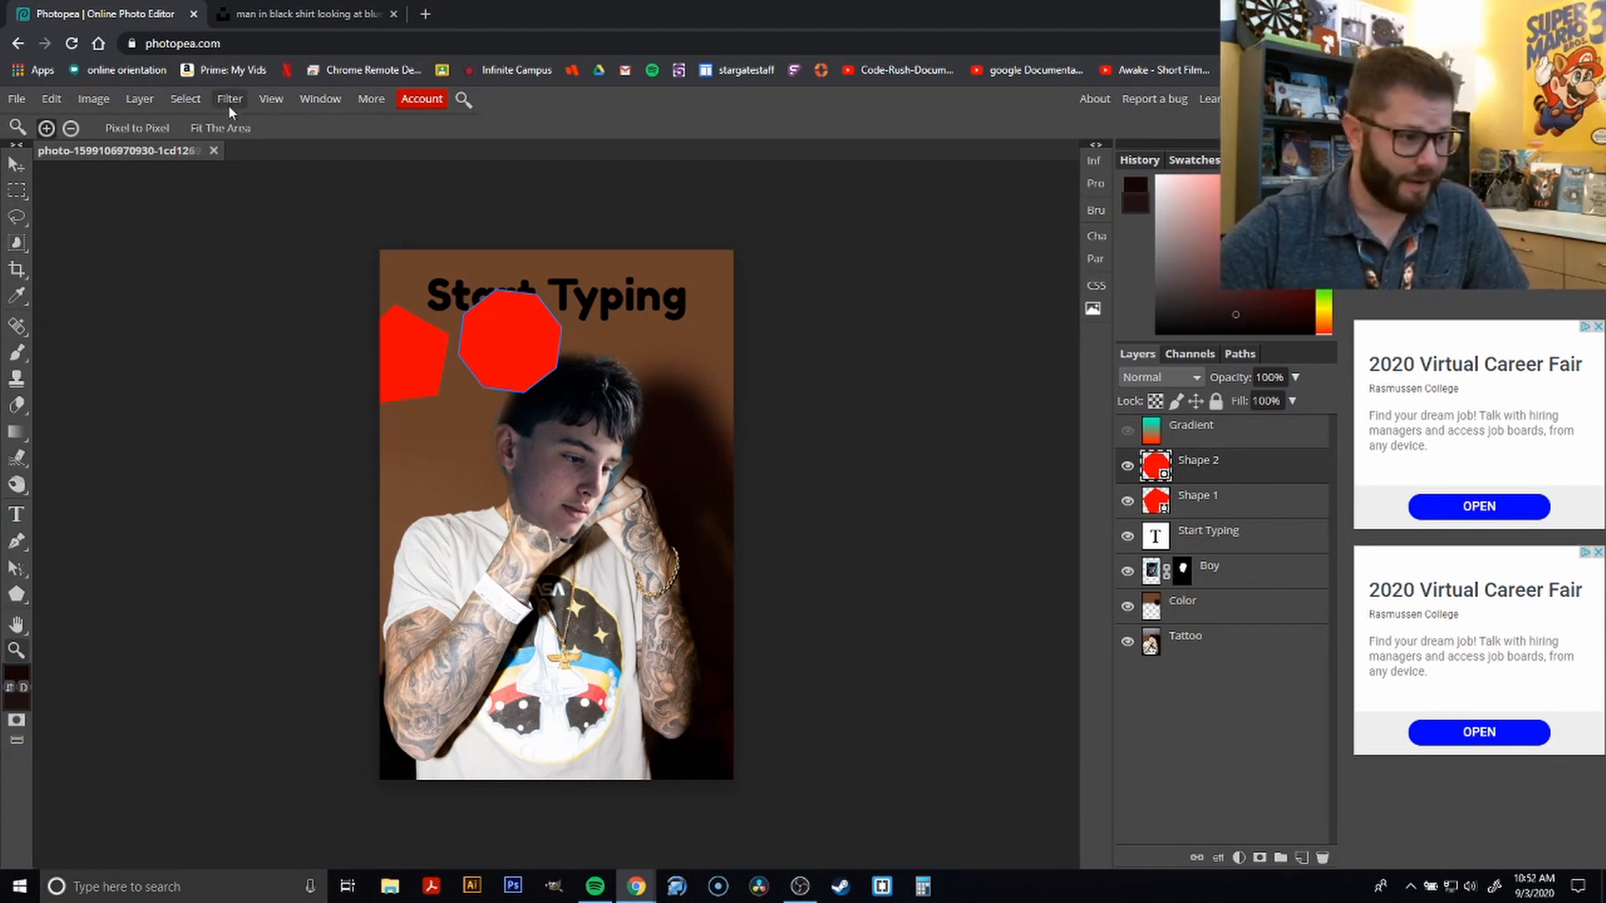
# Save the layered composition as a PSD file named IntroStuff on the Desktop
pyautogui.click(19, 100)
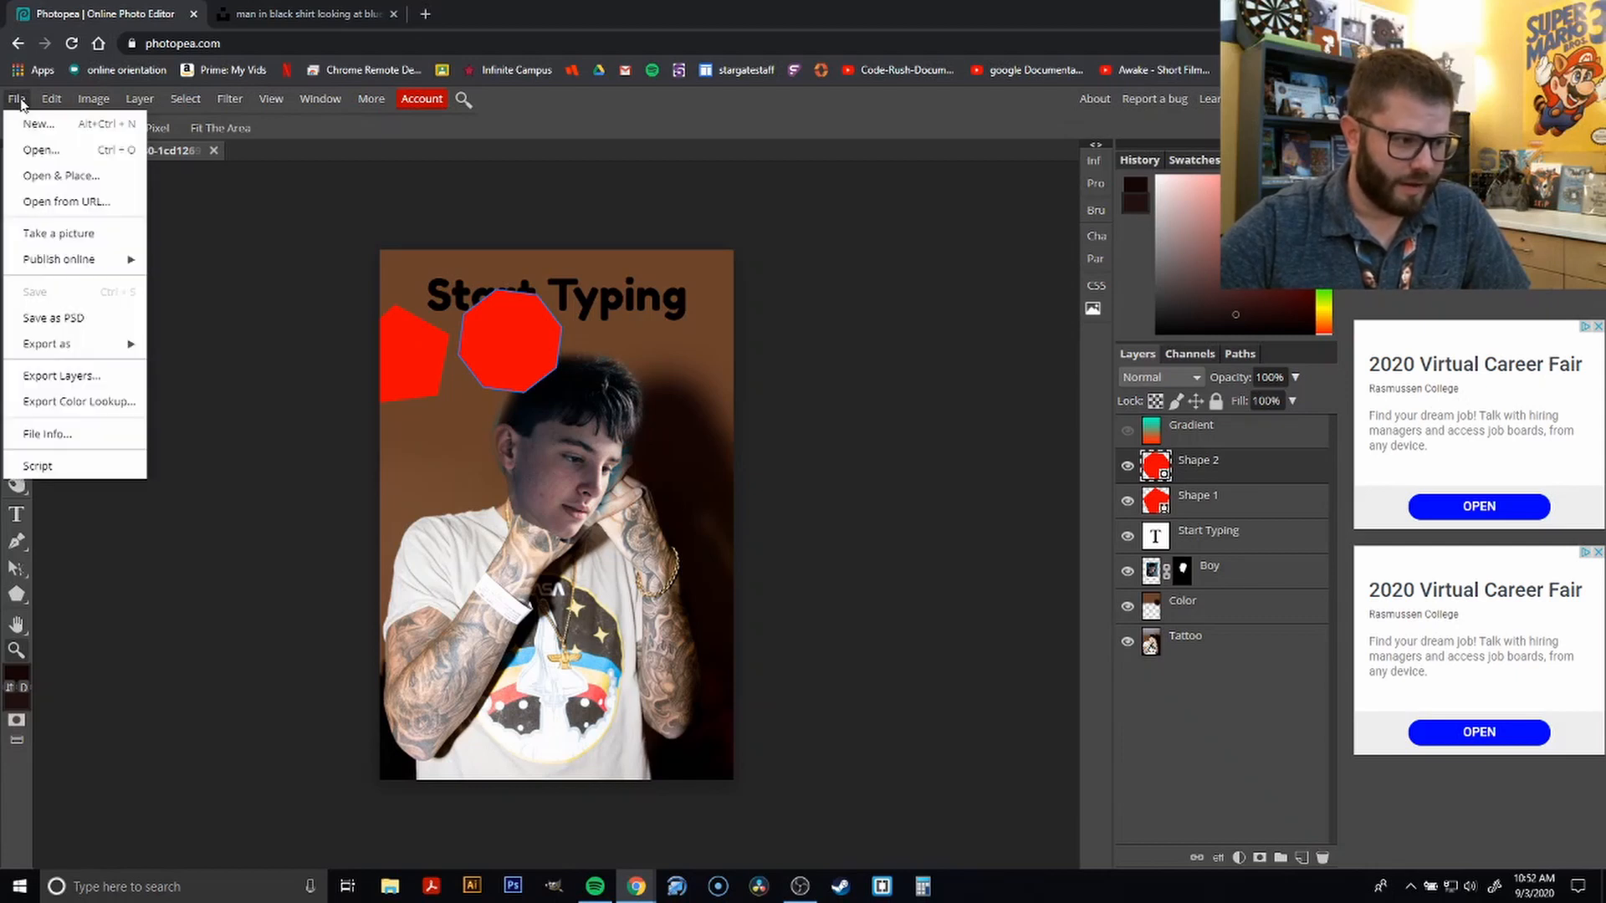
pyautogui.click(89, 324)
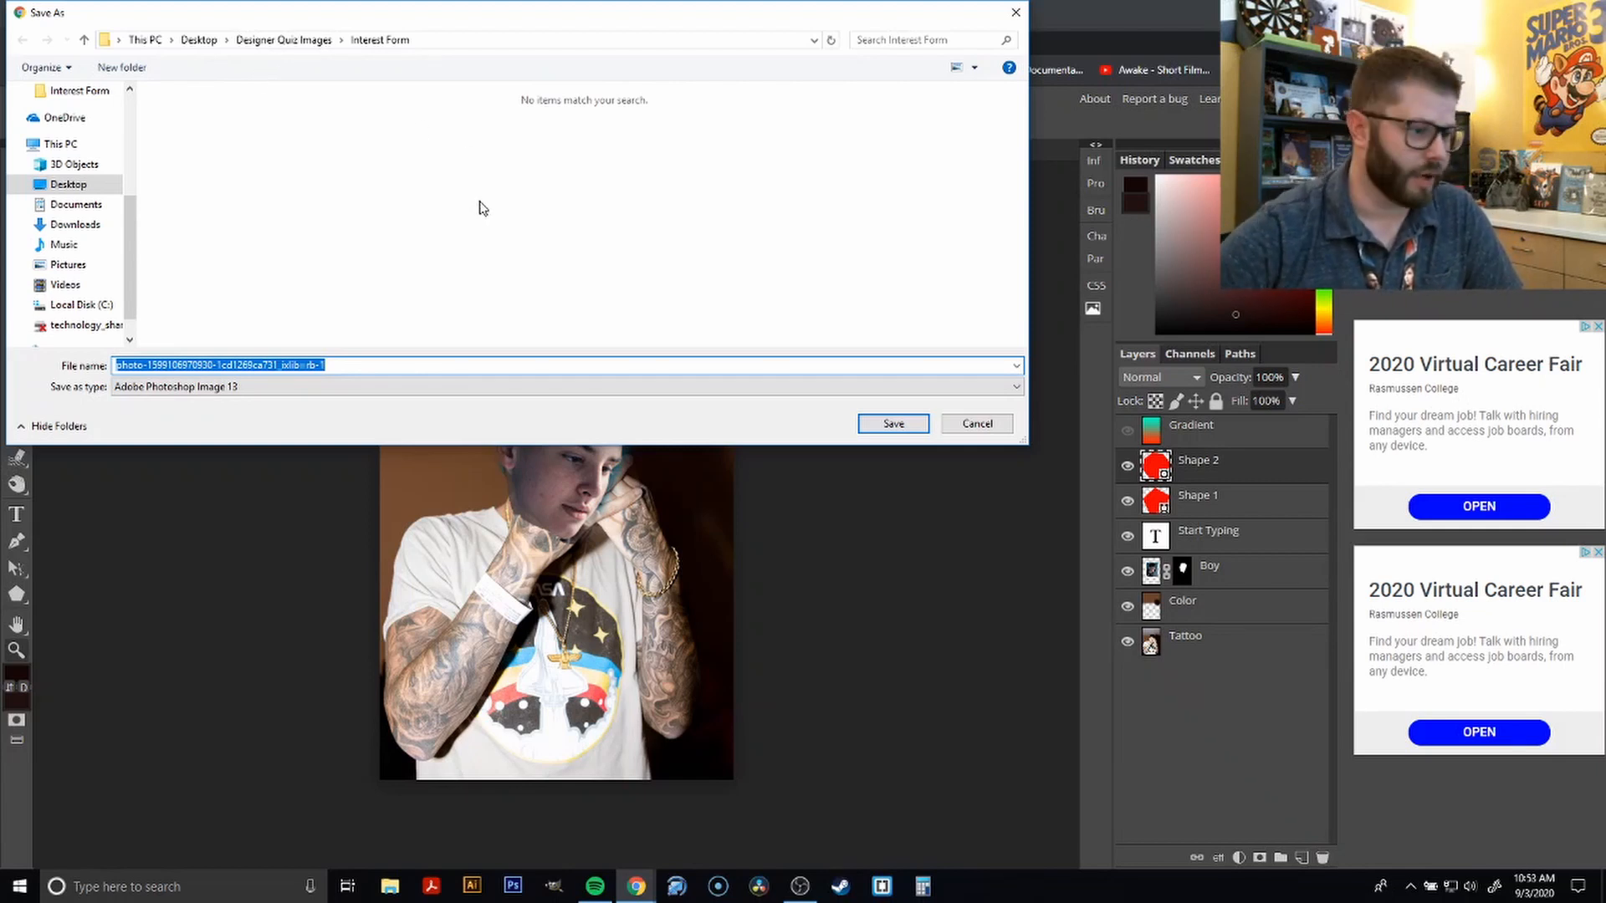
pyautogui.click(69, 185)
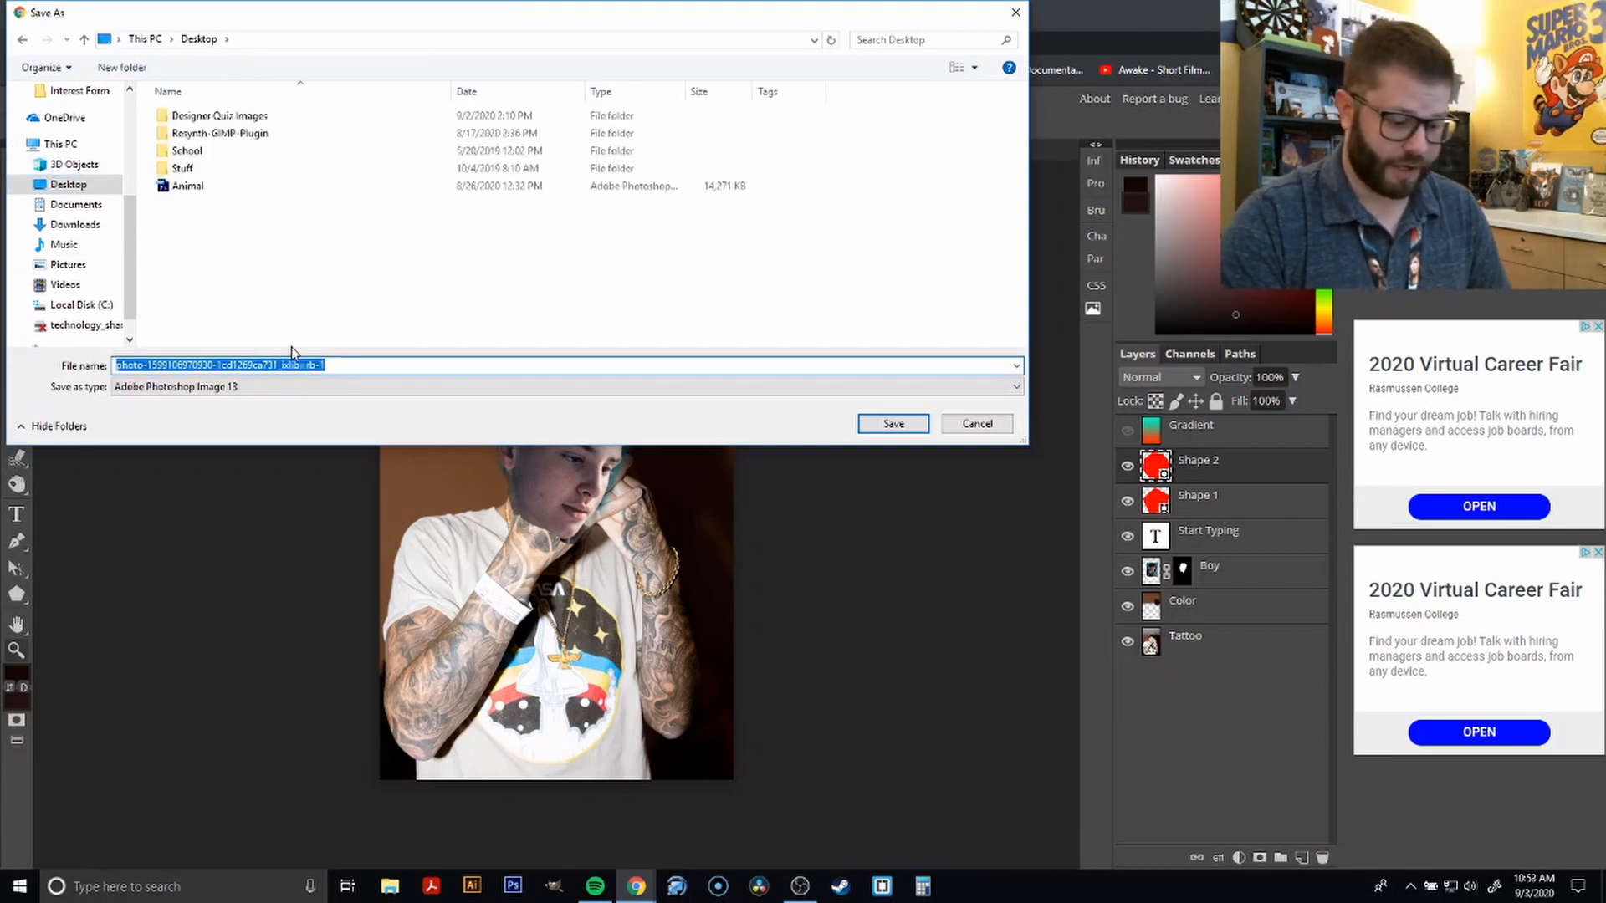
pyautogui.write('Intro')
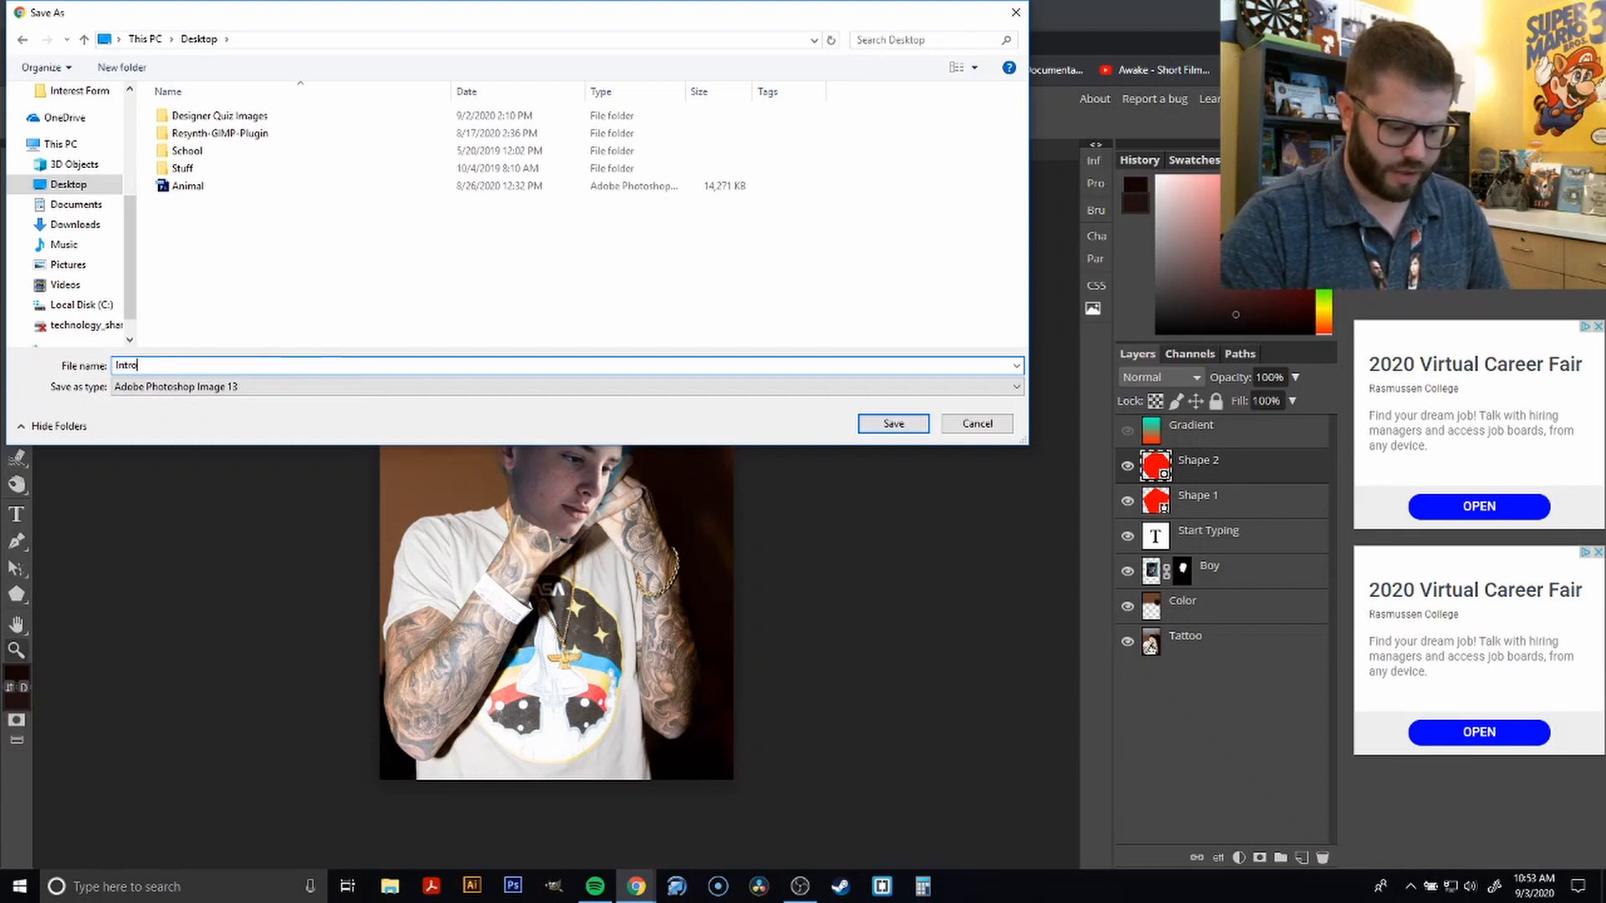
pyautogui.write('Stuff')
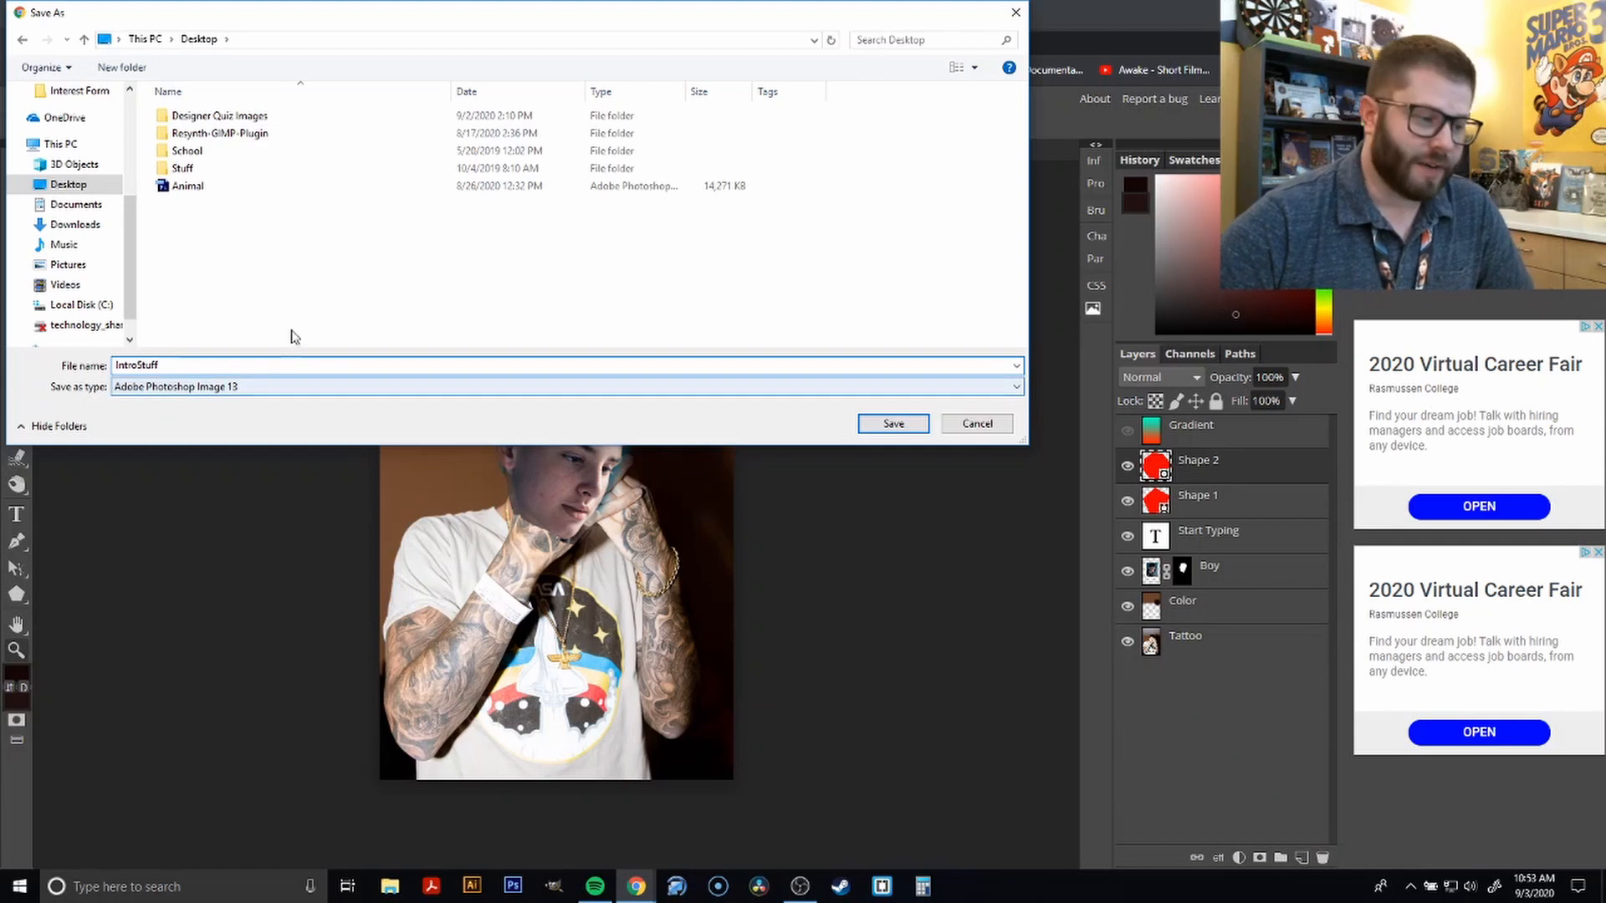
pyautogui.click(893, 424)
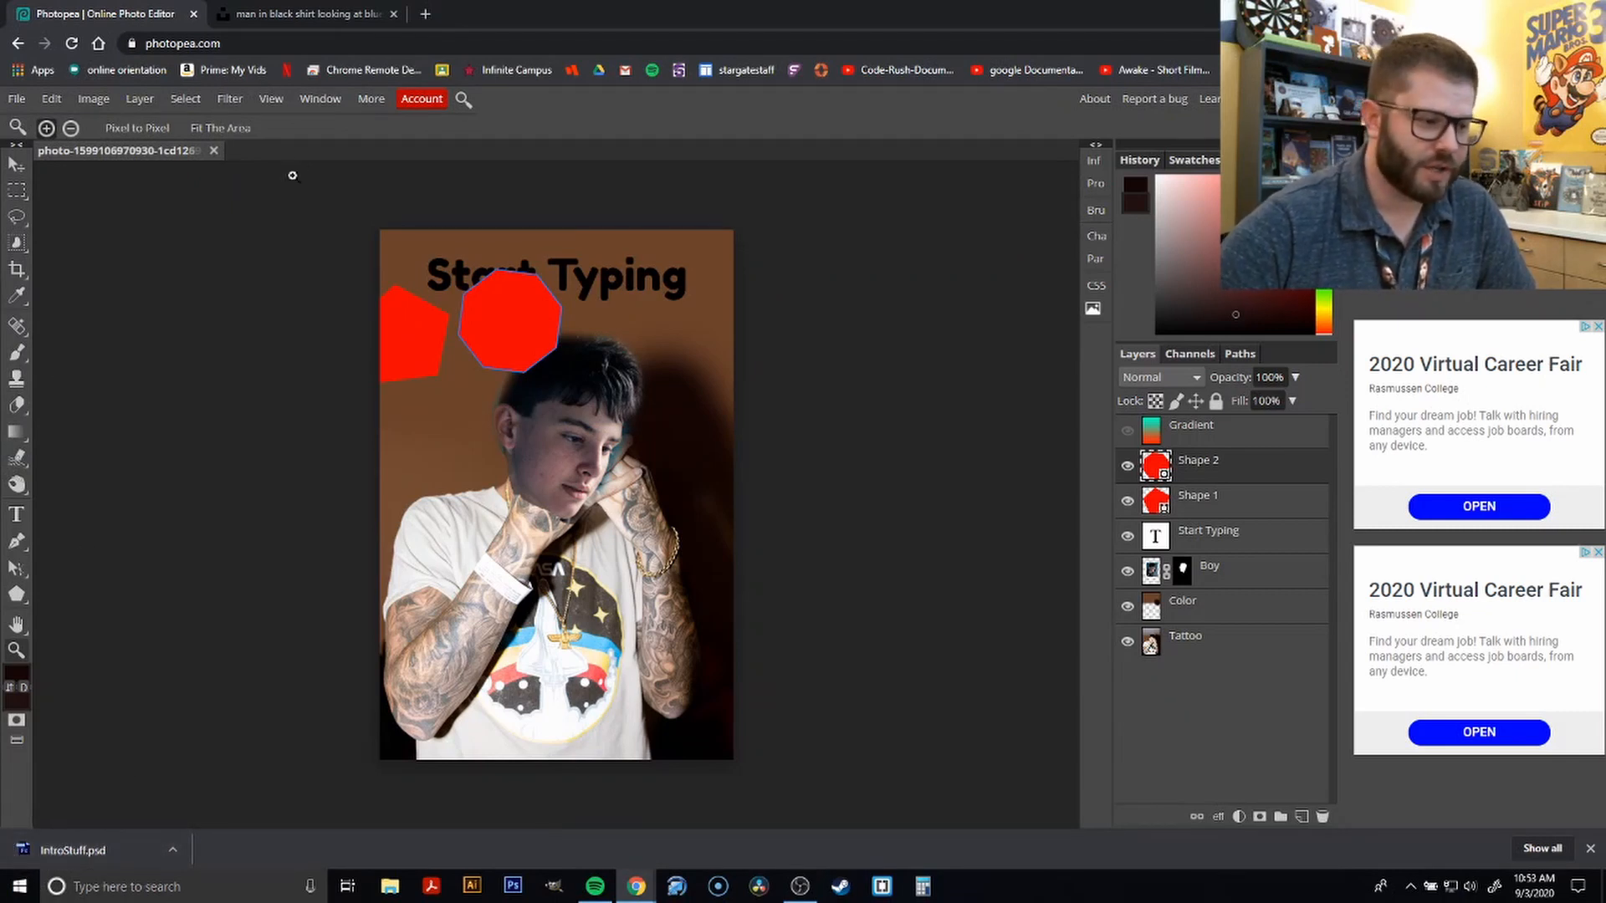
# Close the composition document and the open Photopea and stock photo browser tabs
pyautogui.click(214, 152)
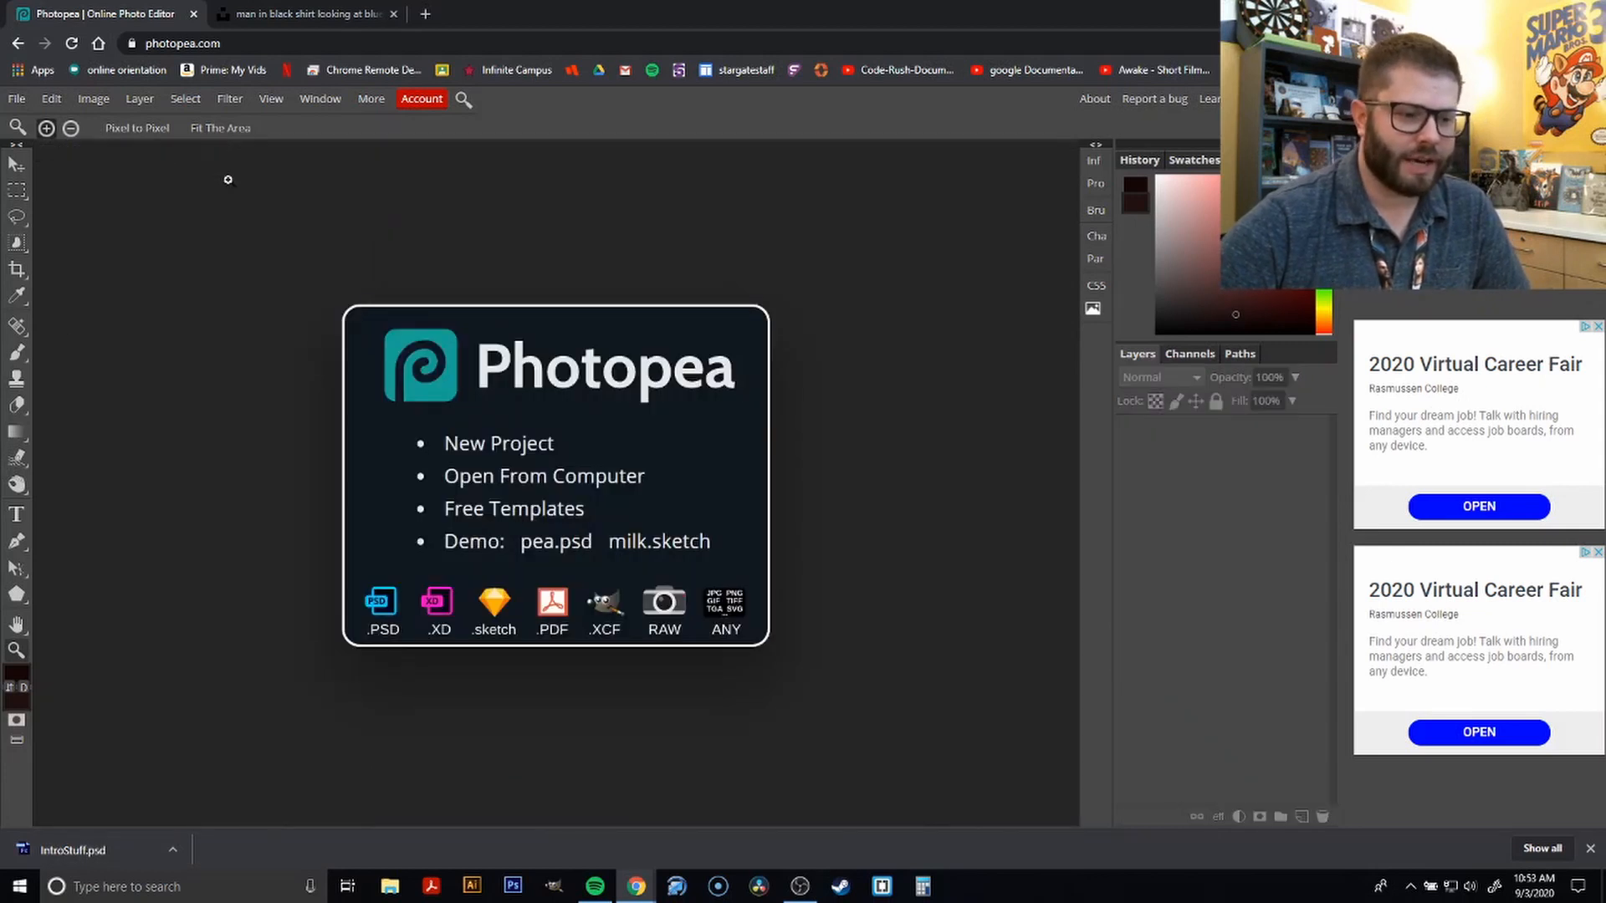
pyautogui.click(193, 13)
pyautogui.click(193, 13)
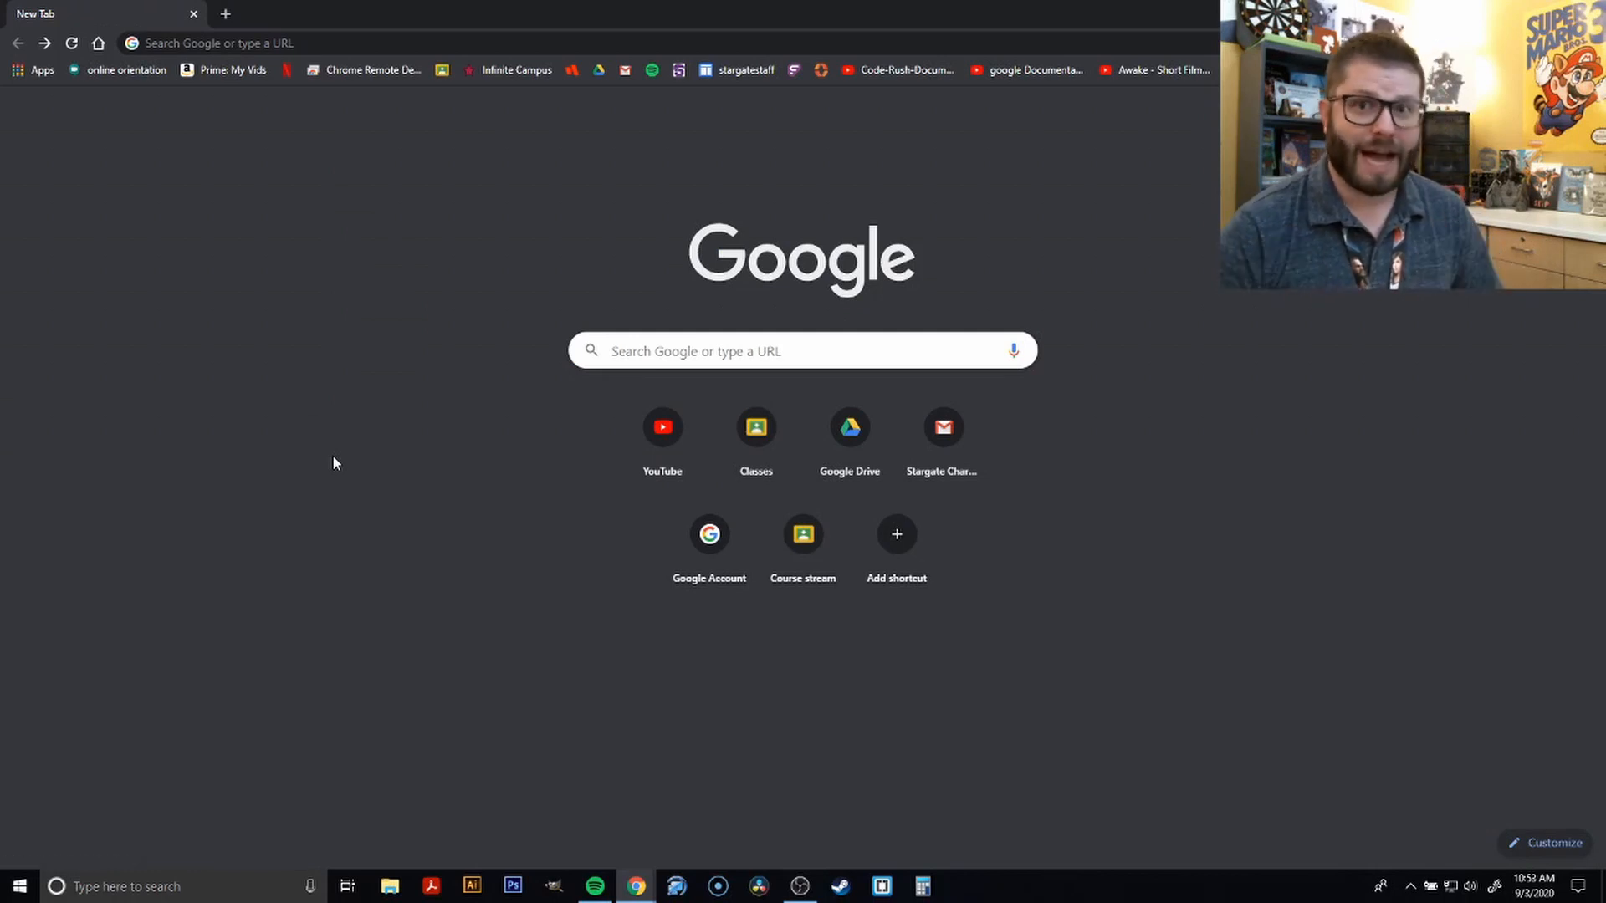
# Load photopea.com again in the empty browser tab
pyautogui.click(287, 38)
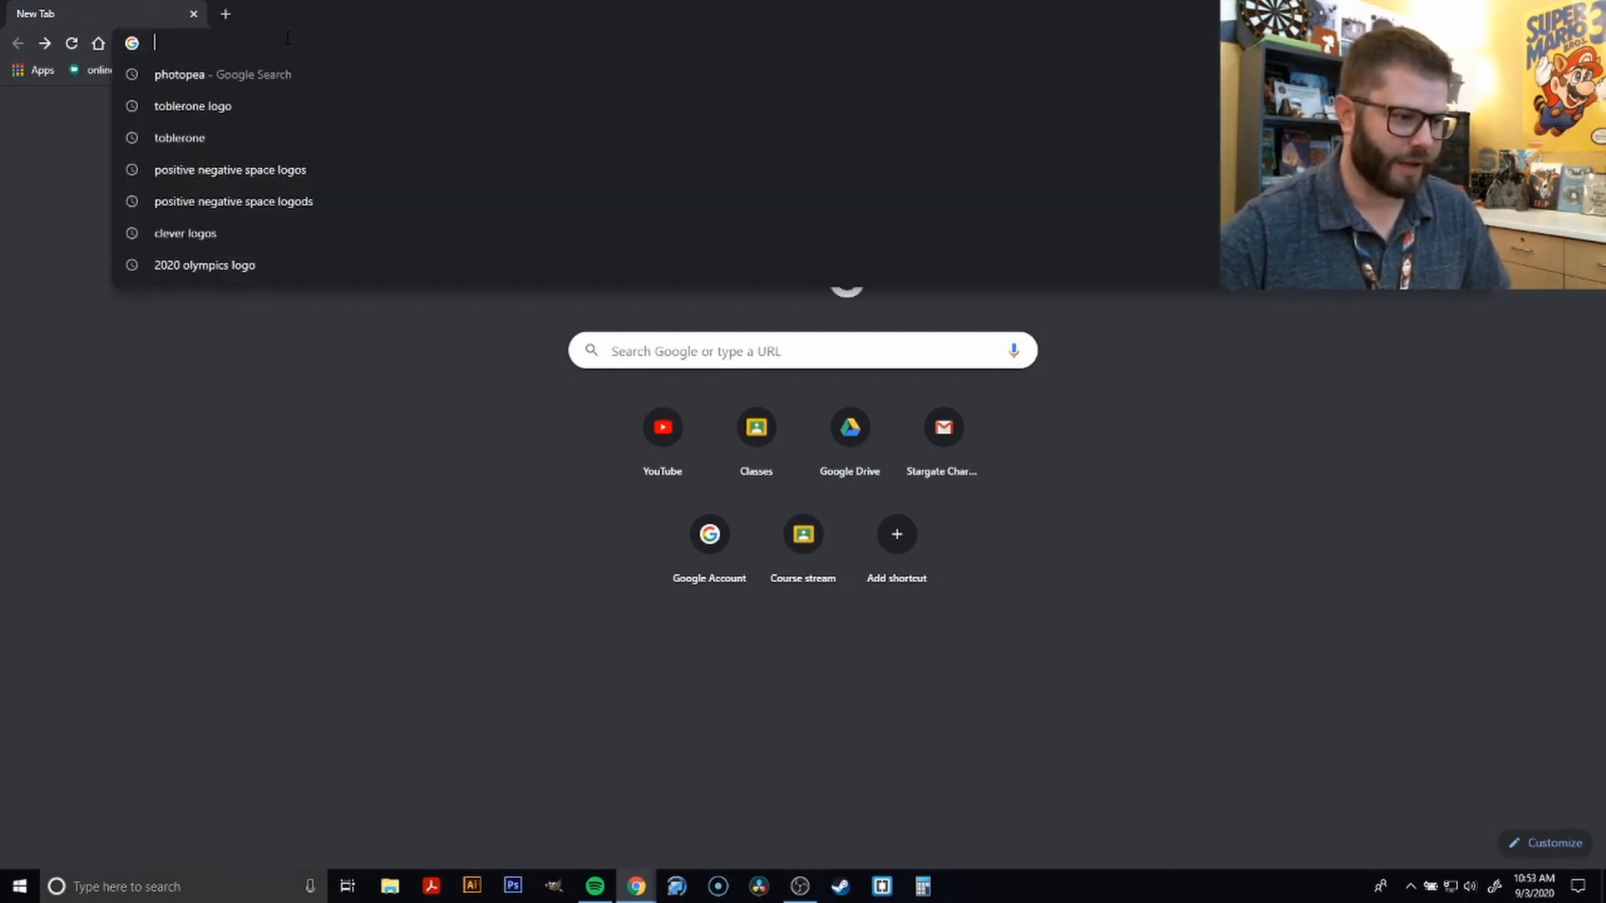
pyautogui.write('photo')
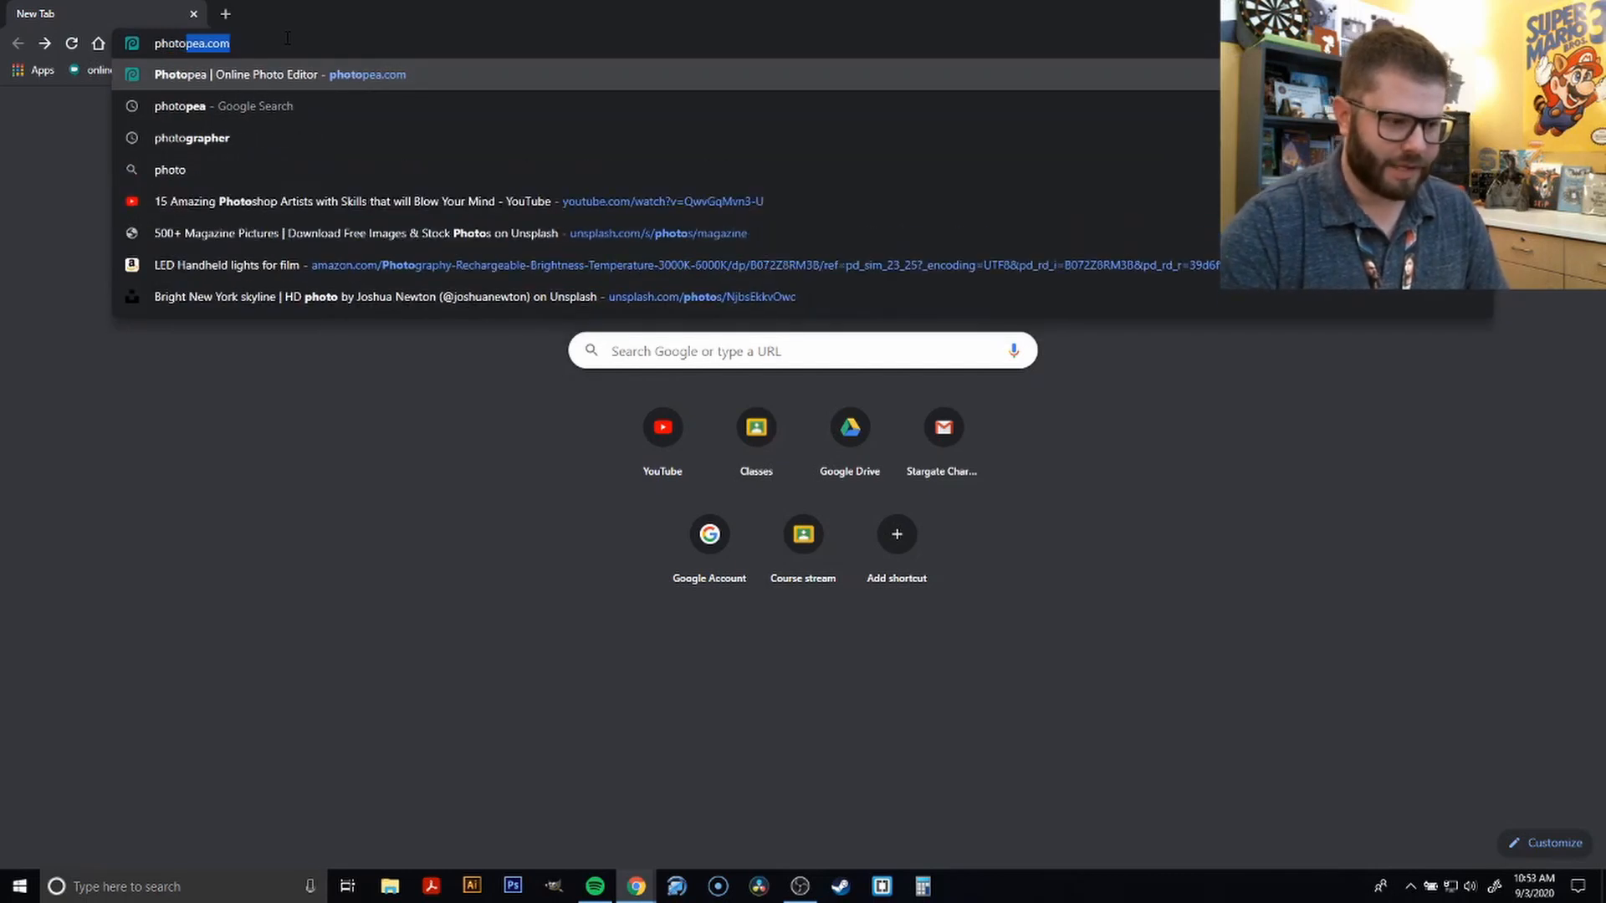
pyautogui.press('Return')
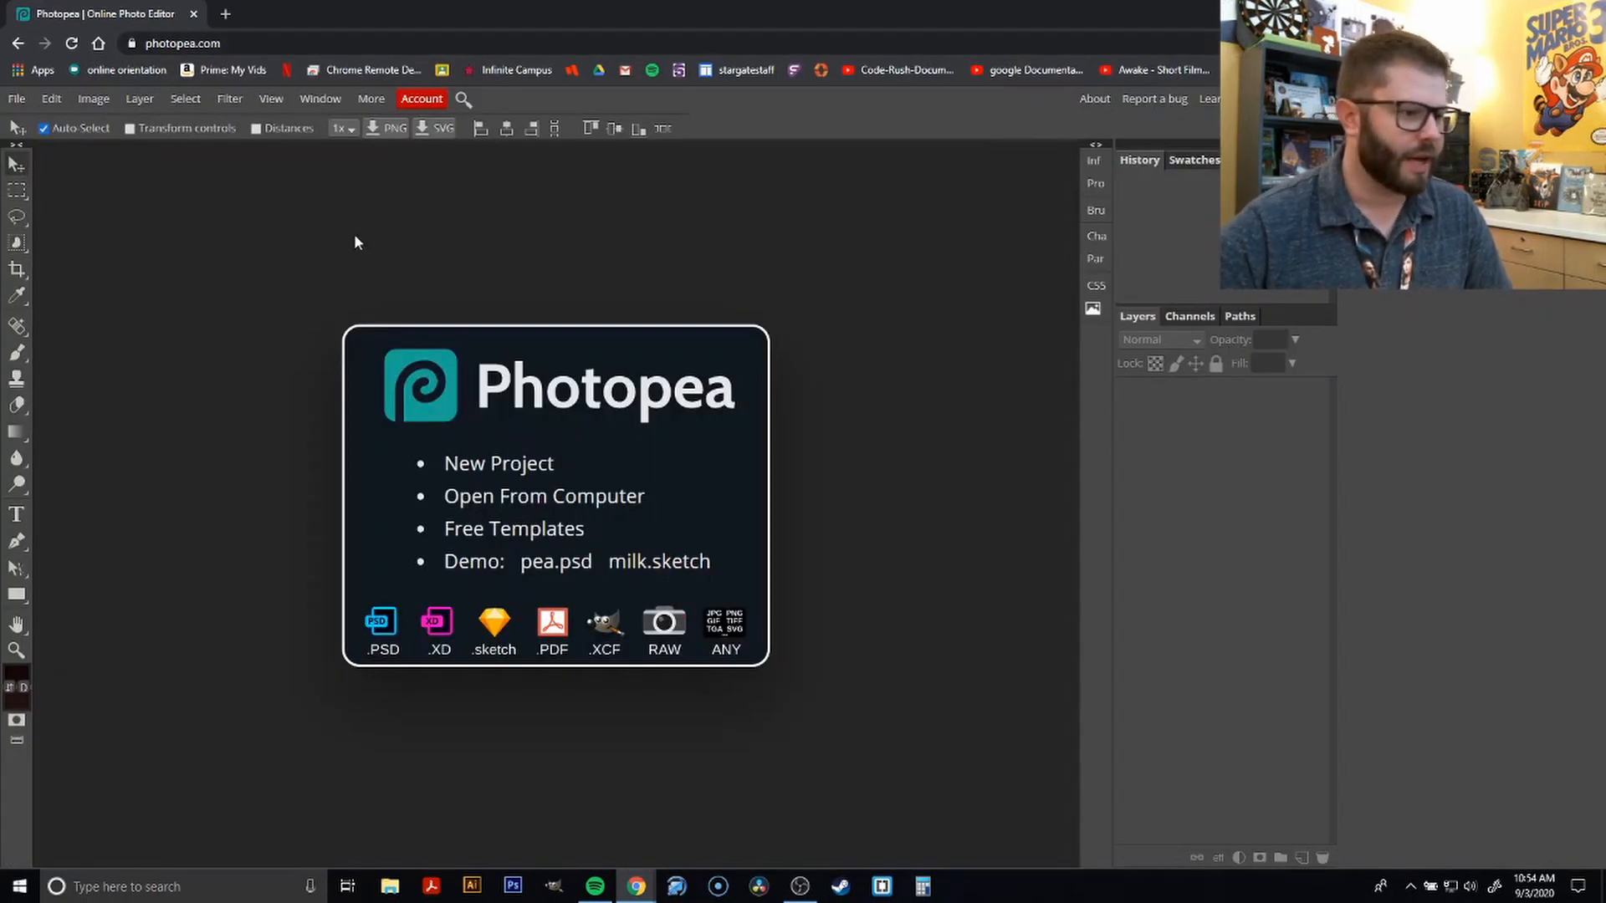
# Open the IntroStuff Photoshop file from the Desktop
pyautogui.click(17, 99)
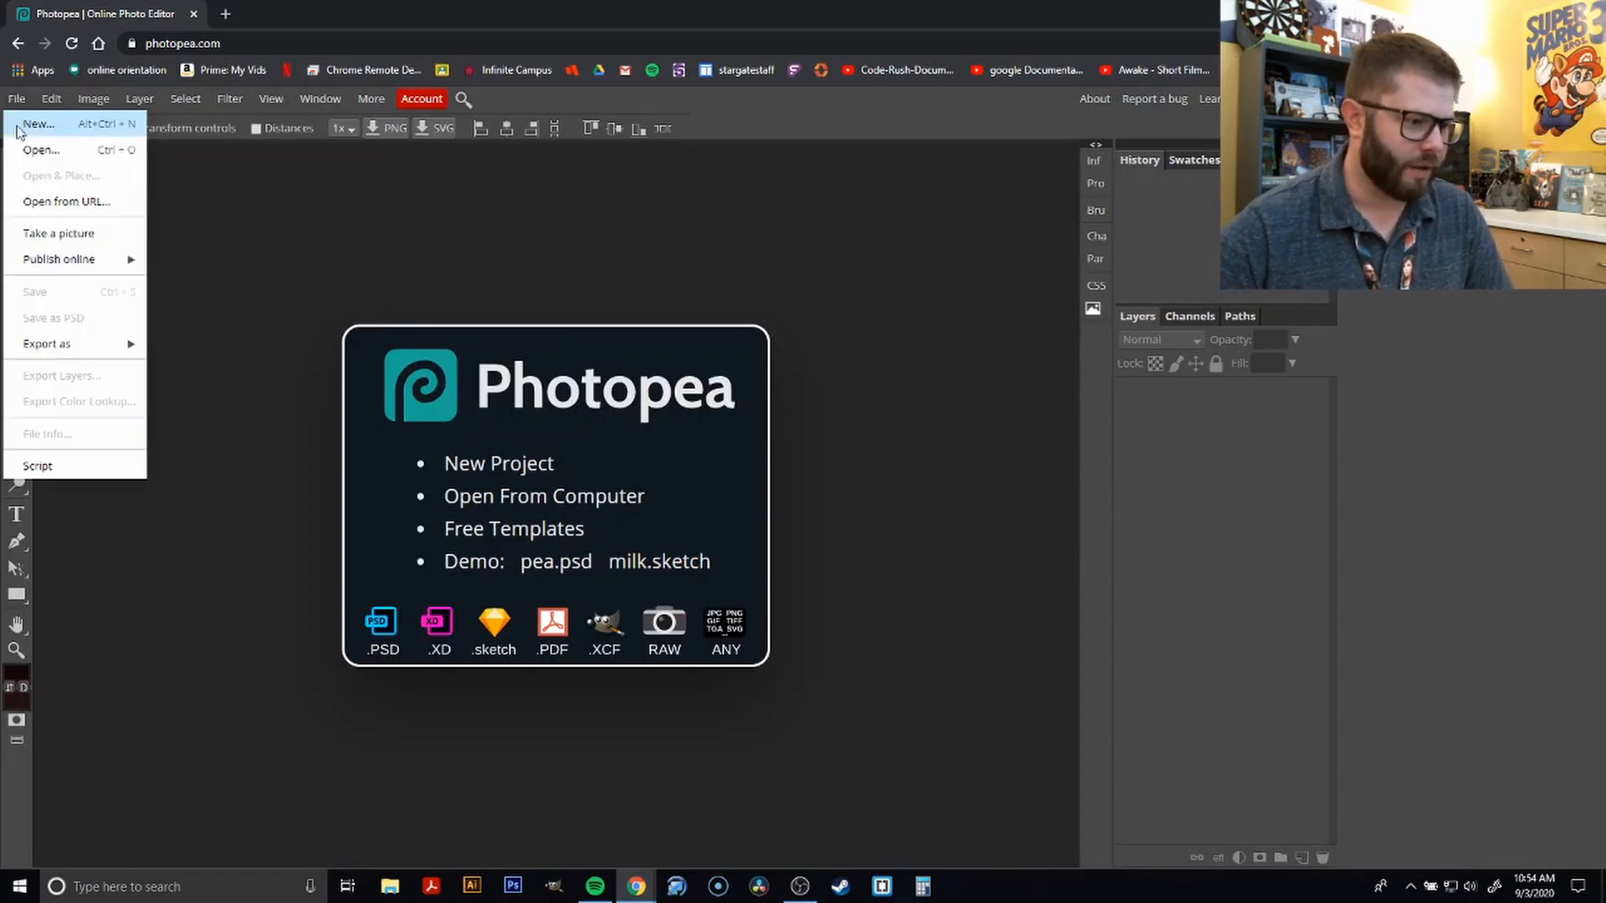
pyautogui.click(34, 150)
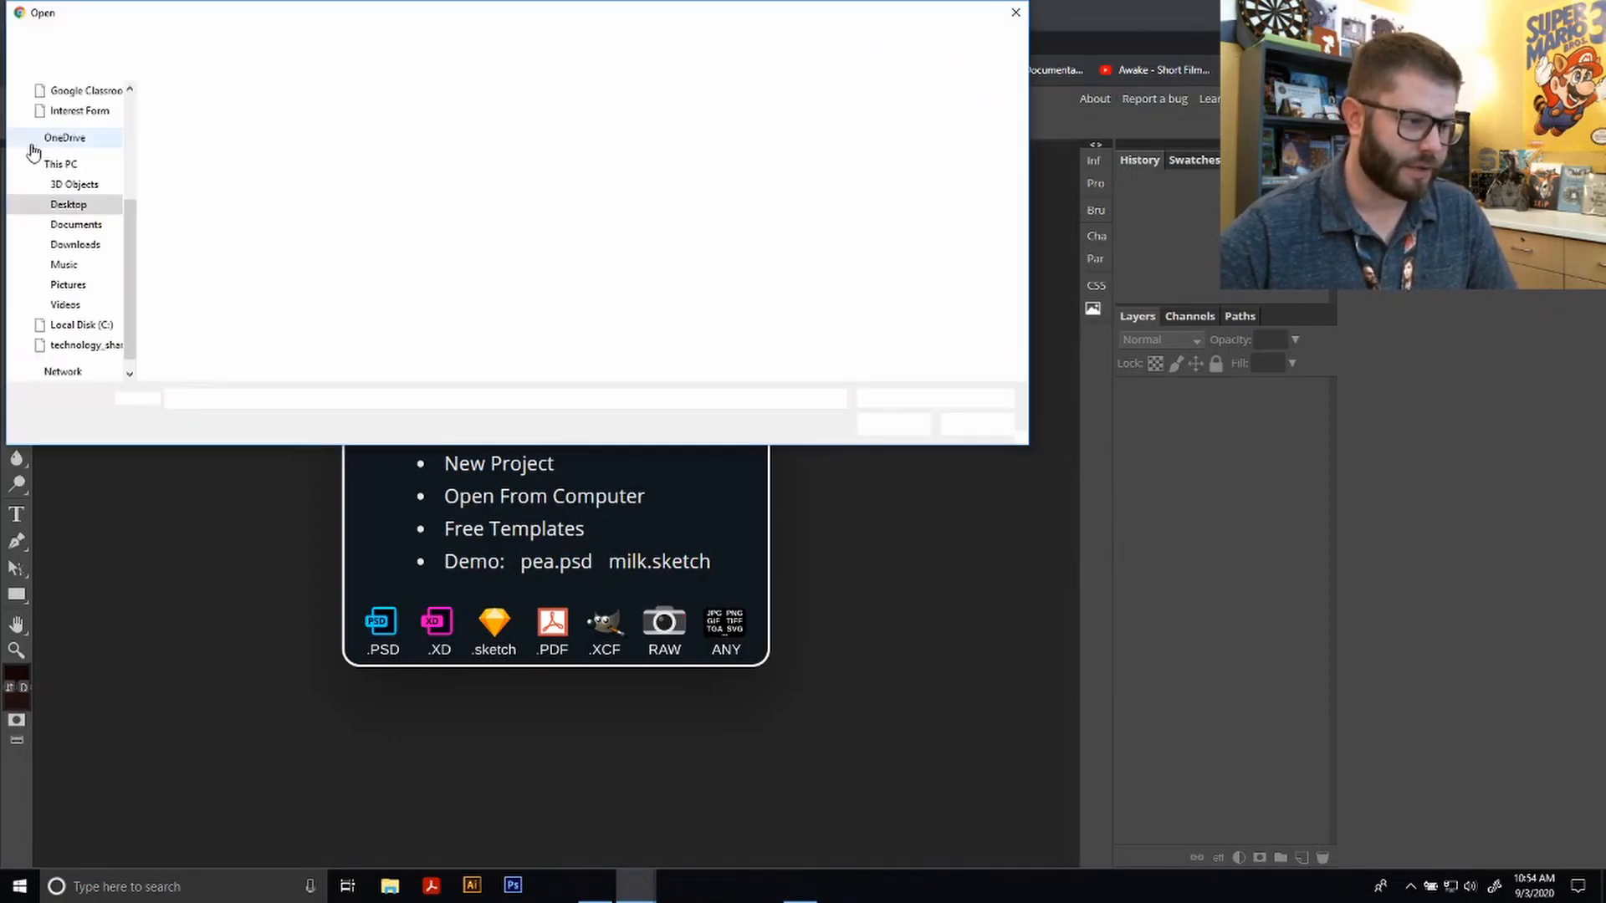
pyautogui.click(68, 205)
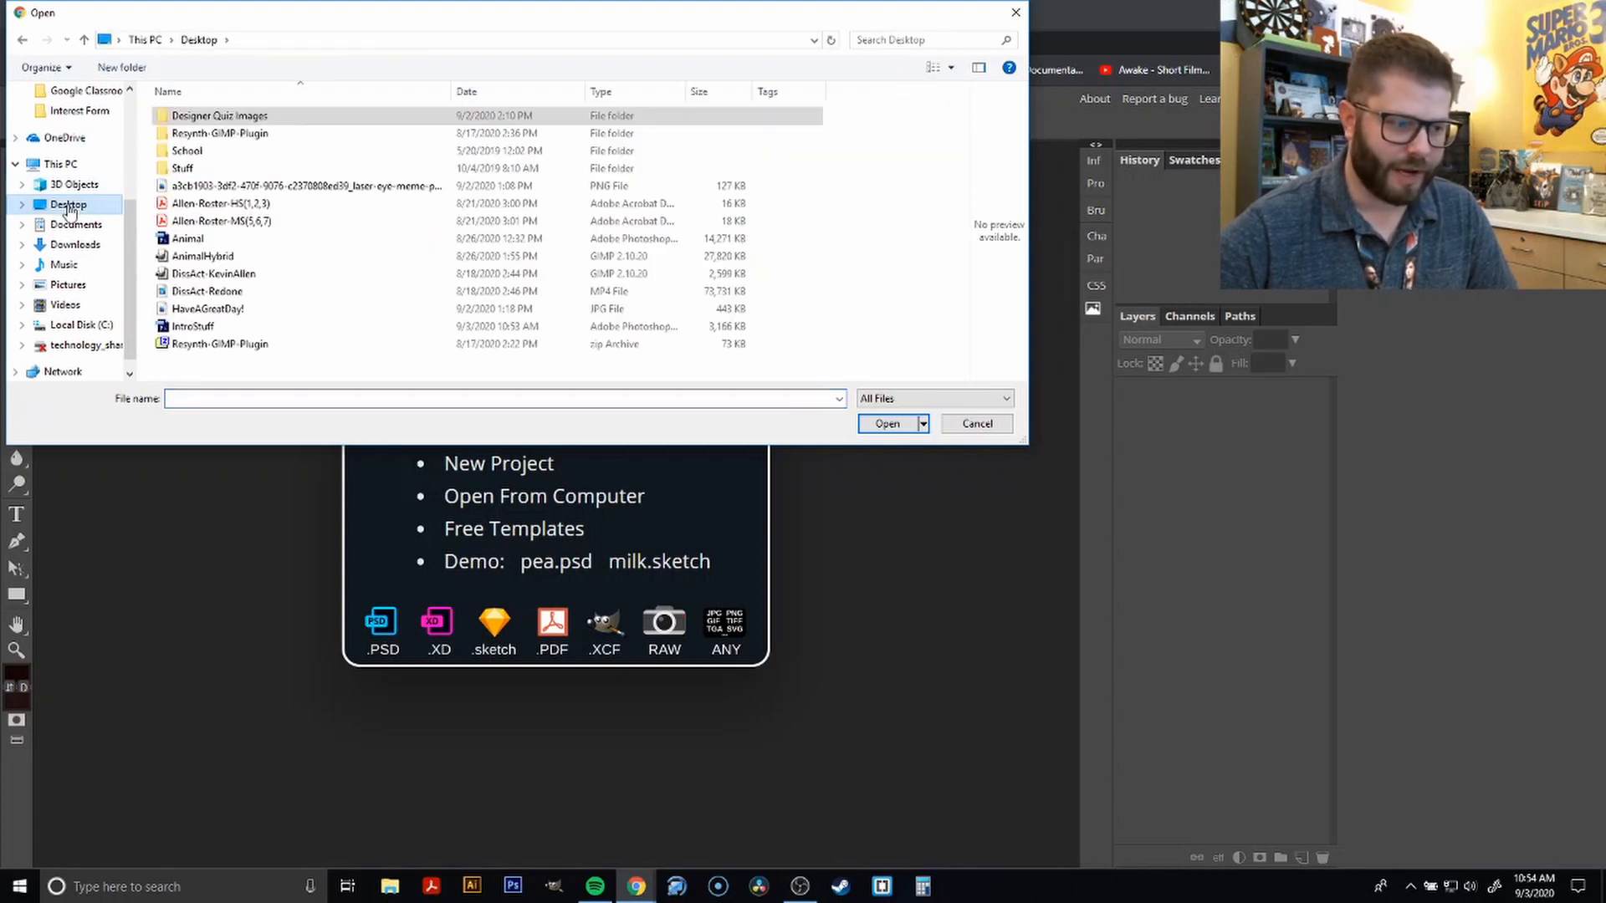
pyautogui.click(191, 328)
pyautogui.click(904, 422)
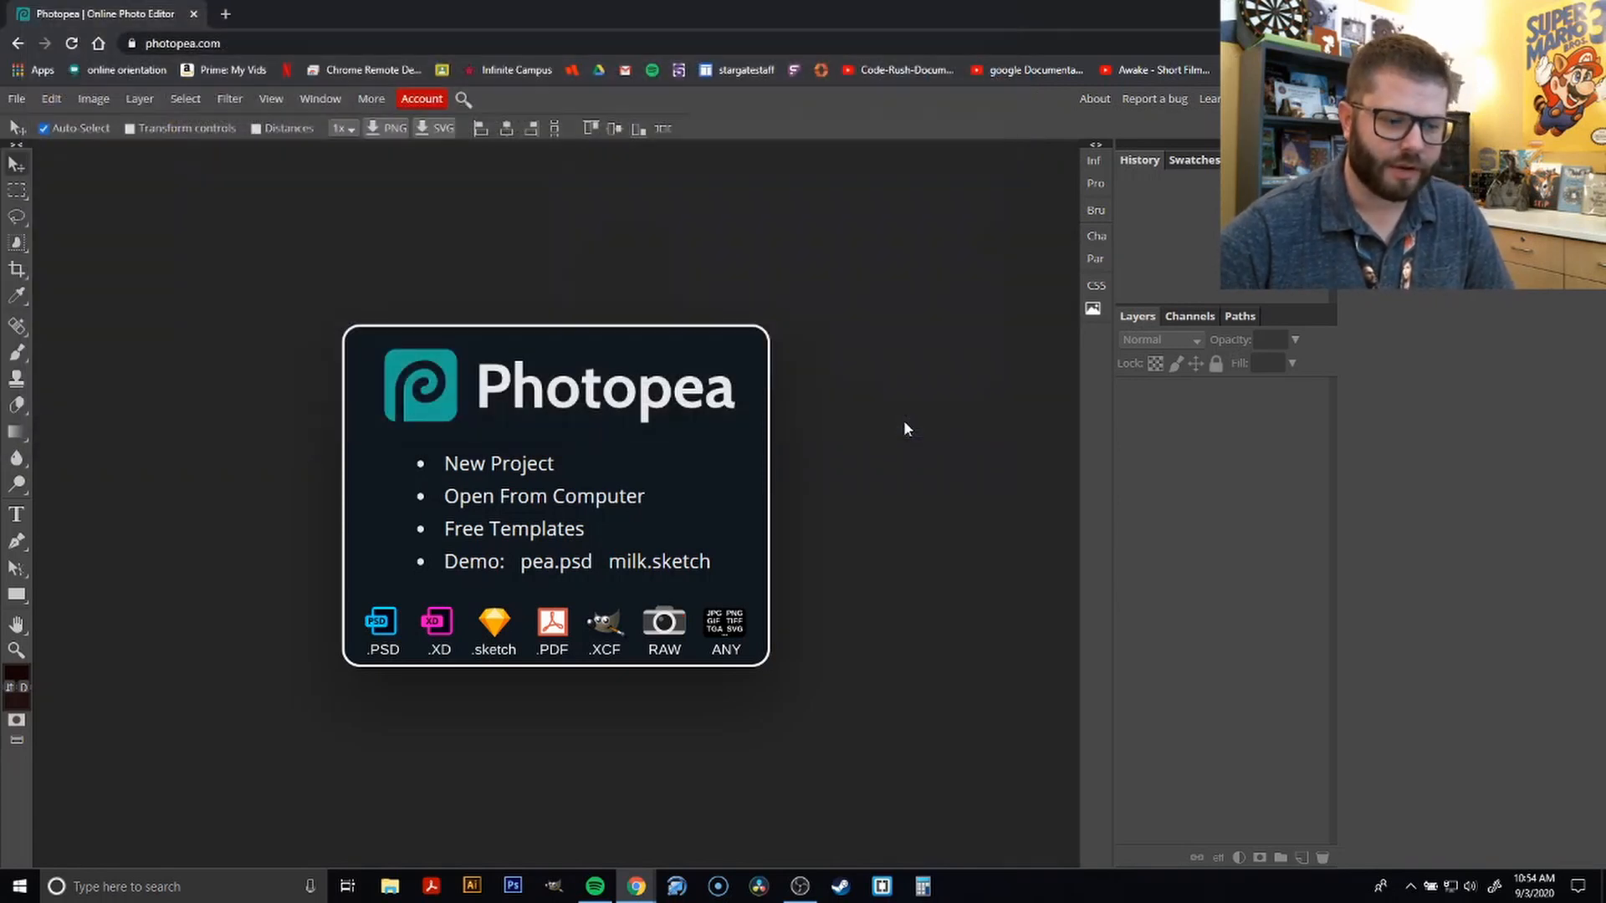